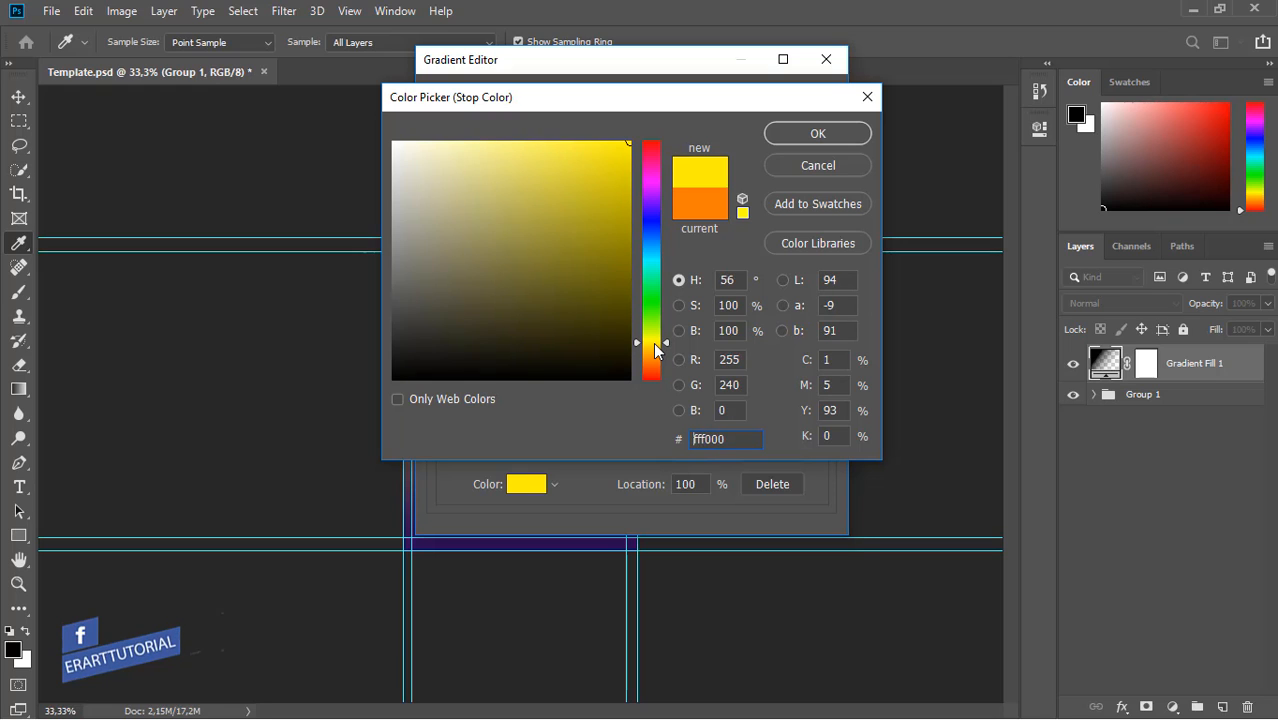
# Step: Set the gradient's end stop to yellow fff000 and its start stop to pinkish red ff0054
pyautogui.click(828, 138)
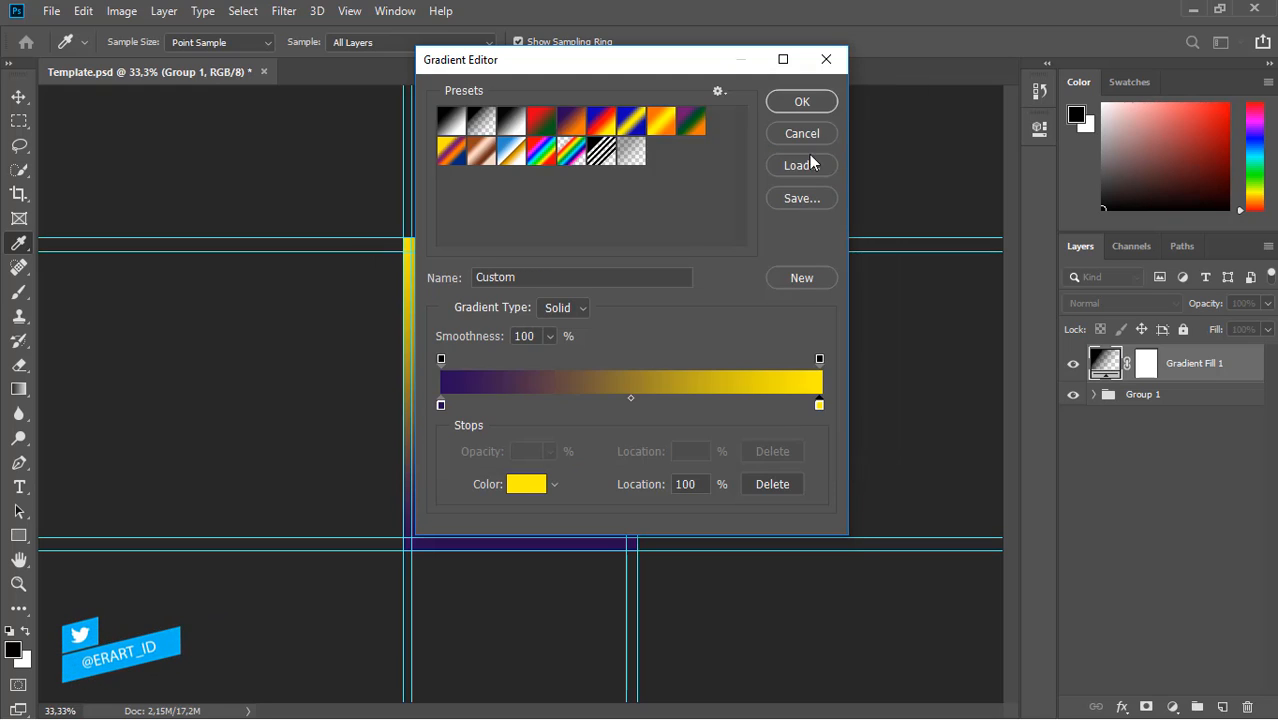
pyautogui.click(442, 405)
pyautogui.doubleClick(442, 405)
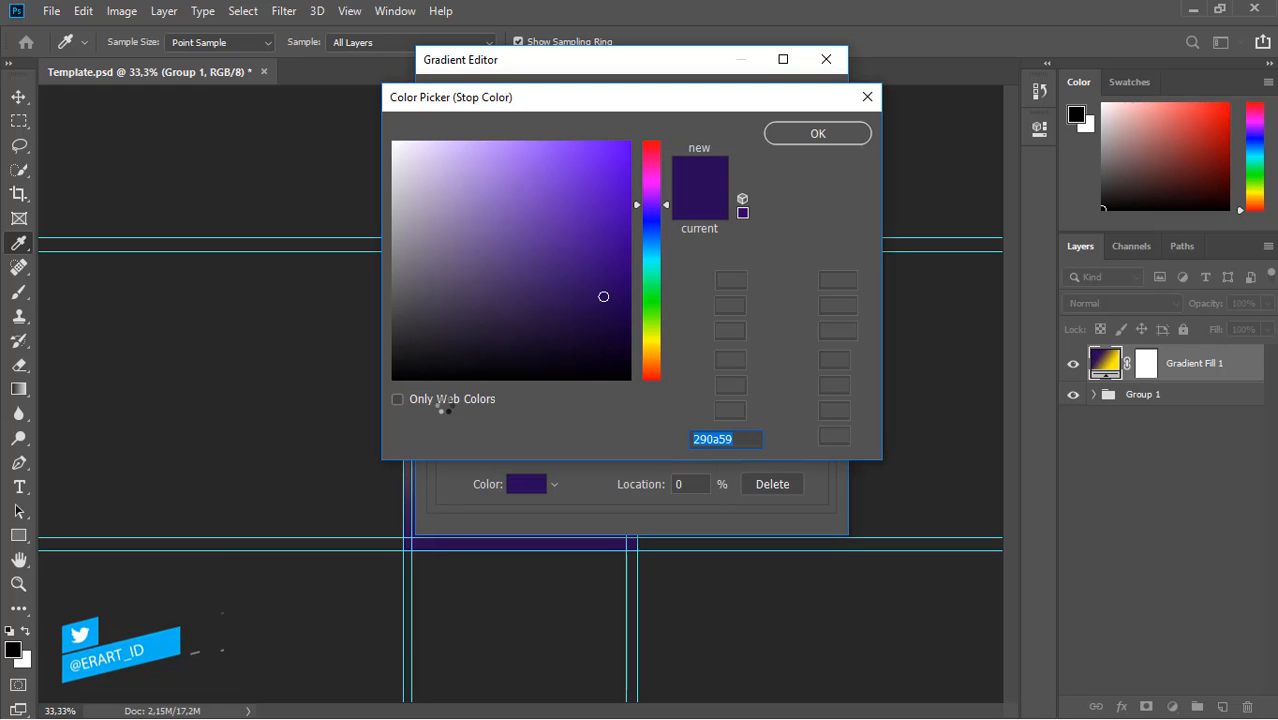
pyautogui.click(648, 155)
pyautogui.moveTo(580, 224)
pyautogui.mouseDown()
pyautogui.moveTo(640, 109)
pyautogui.moveTo(807, 185)
pyautogui.mouseUp()
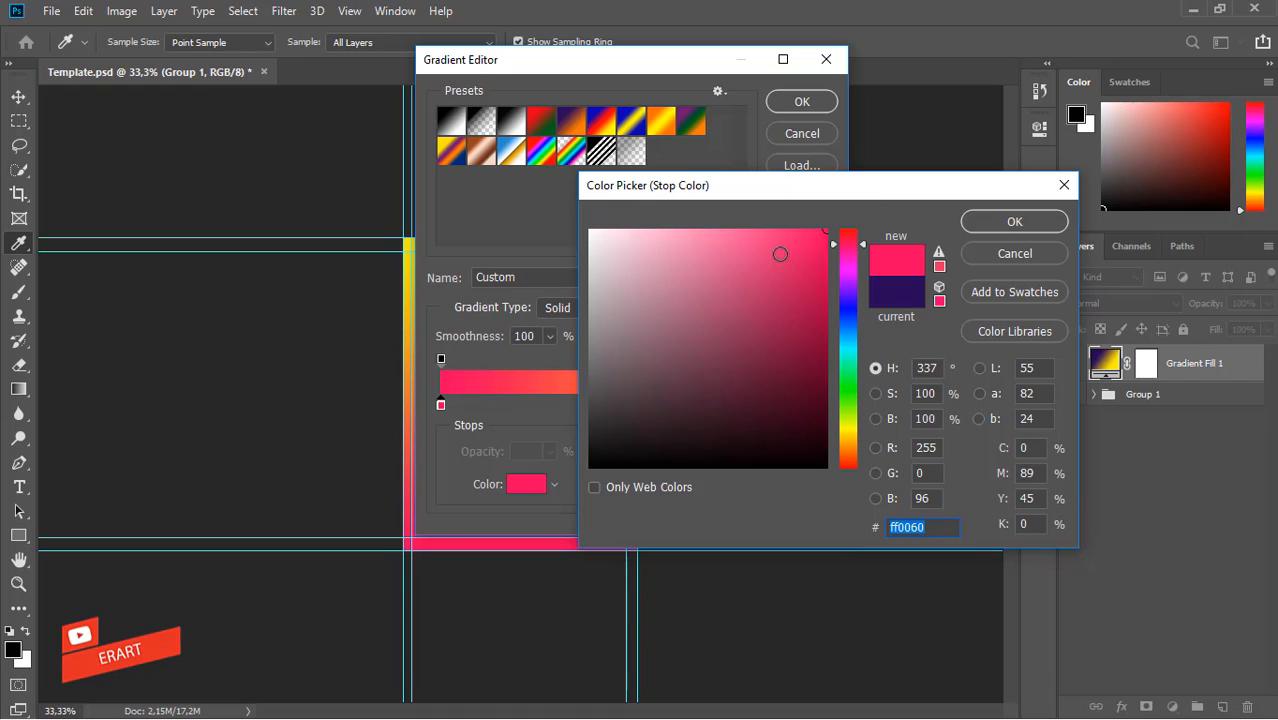
pyautogui.moveTo(850, 252); pyautogui.dragTo(848, 256)
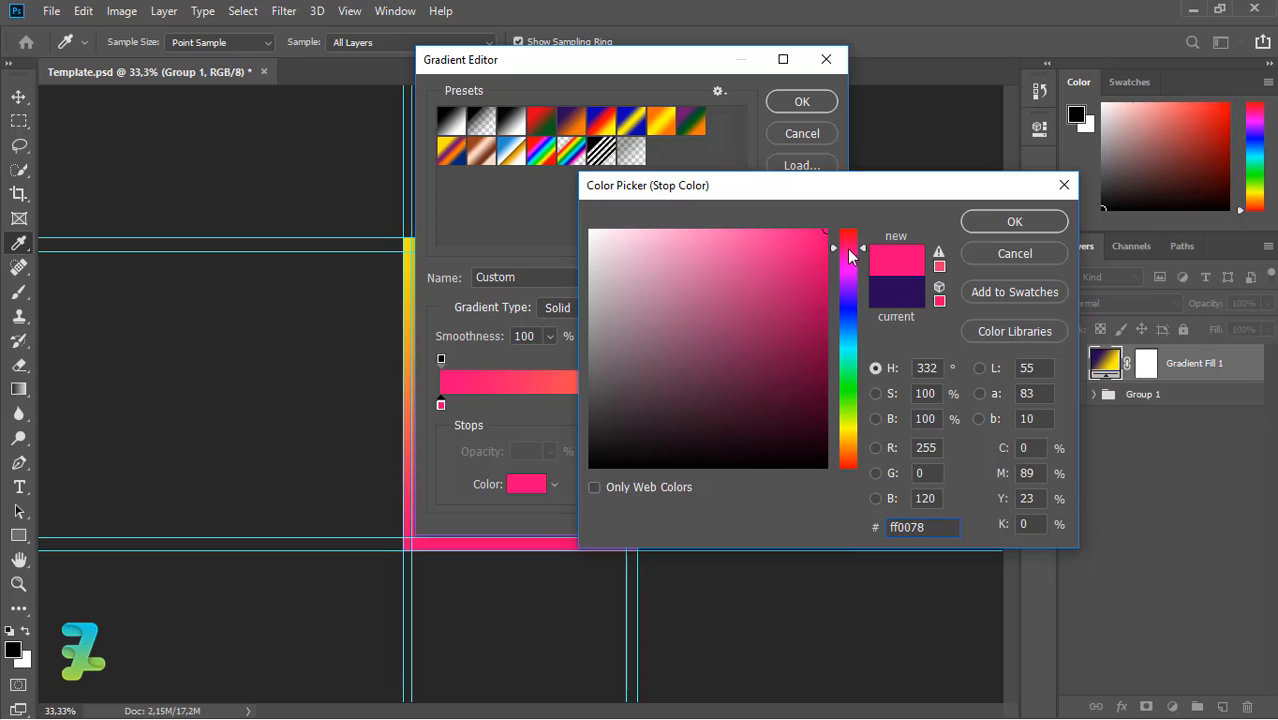
pyautogui.click(856, 441)
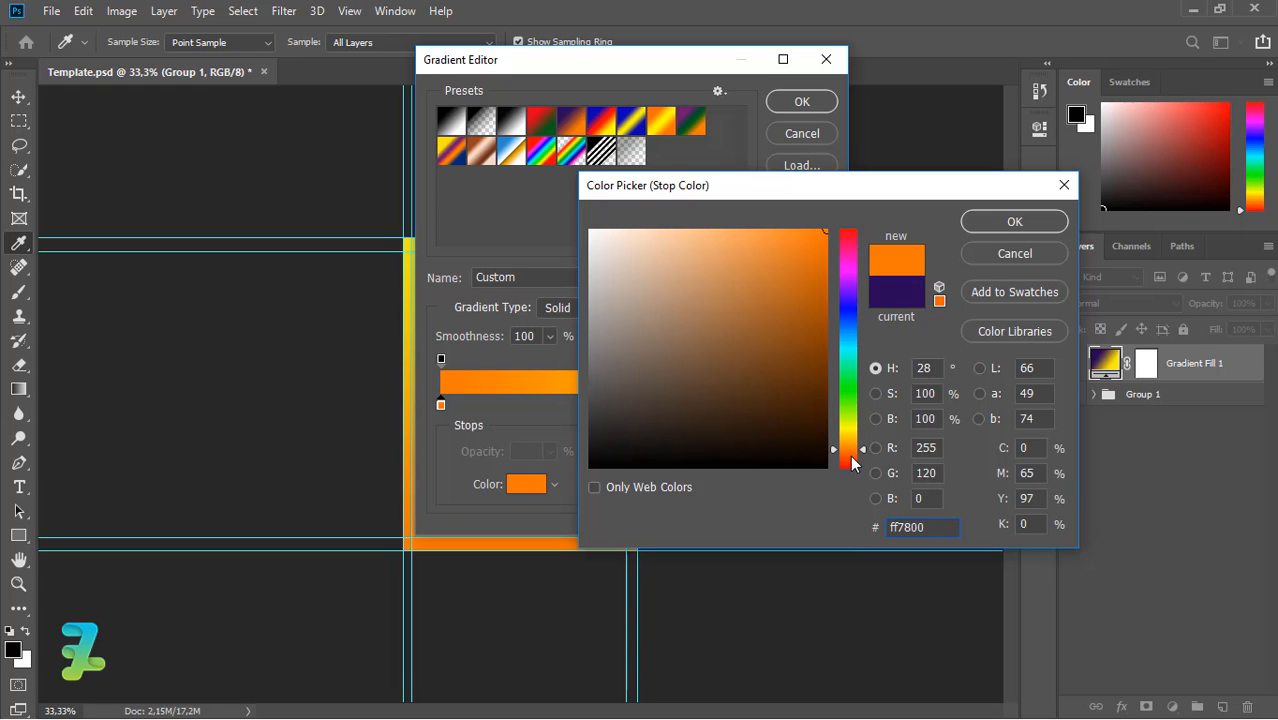
pyautogui.click(852, 462)
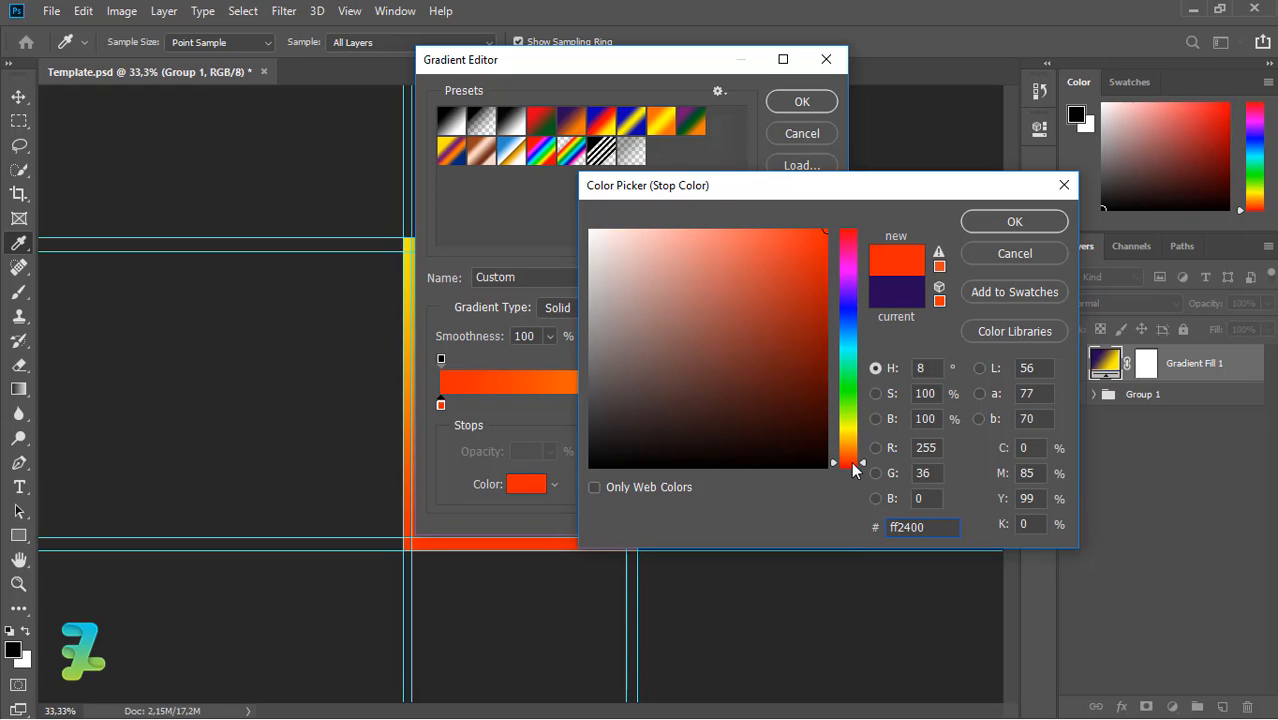
pyautogui.click(850, 249)
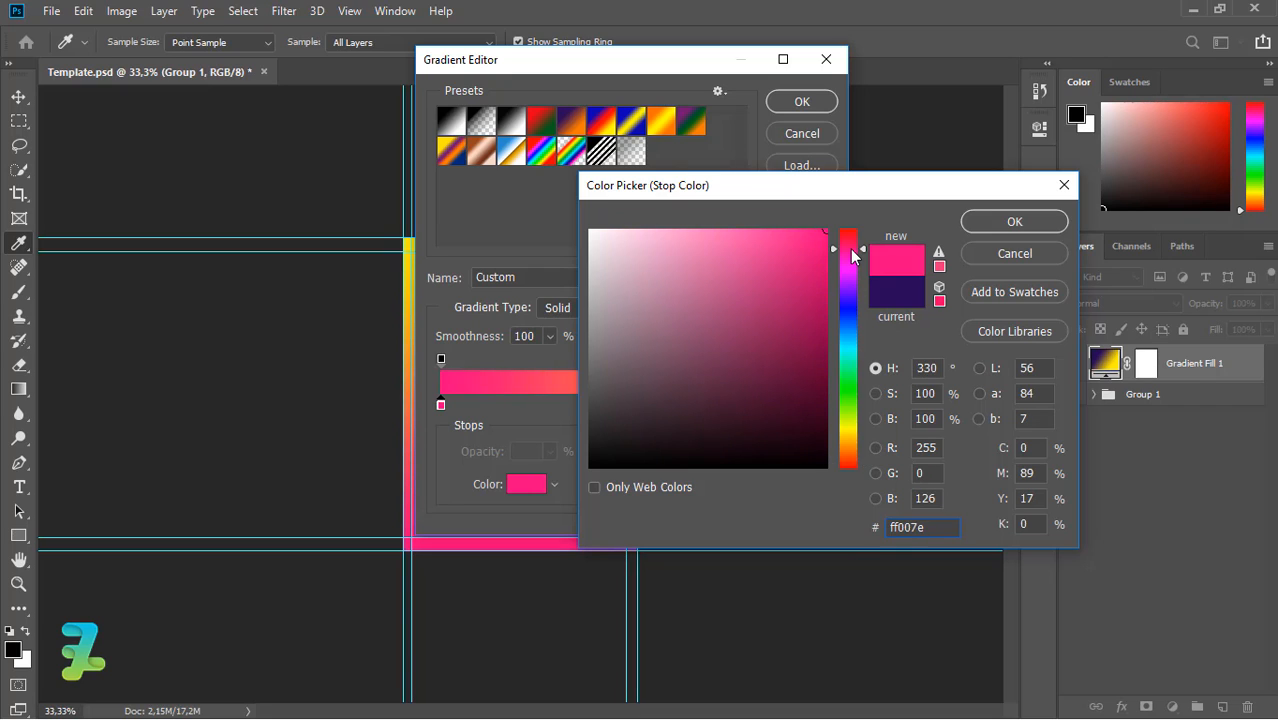
pyautogui.moveTo(850, 249); pyautogui.dragTo(849, 242)
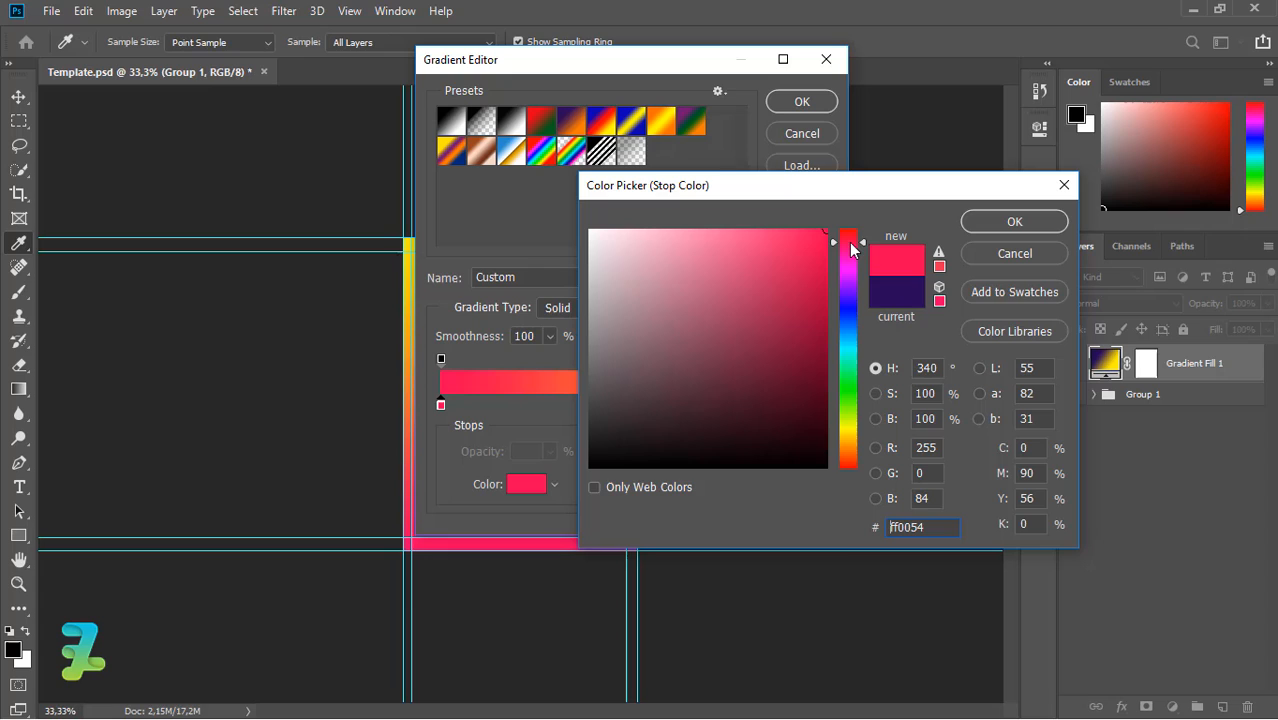
pyautogui.click(970, 220)
# Step: Save the pink-to-yellow gradient as a new preset and apply it to the gradient fill layer
pyautogui.moveTo(730, 70); pyautogui.dragTo(895, 108)
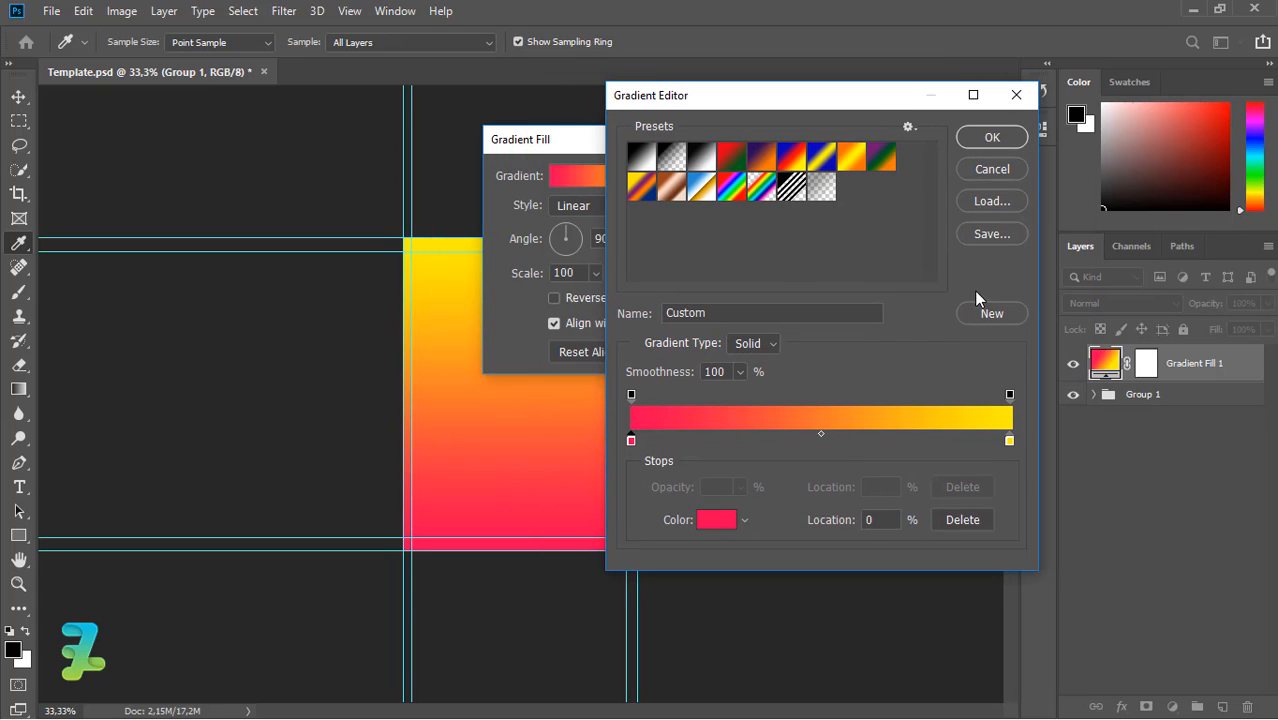
pyautogui.click(990, 313)
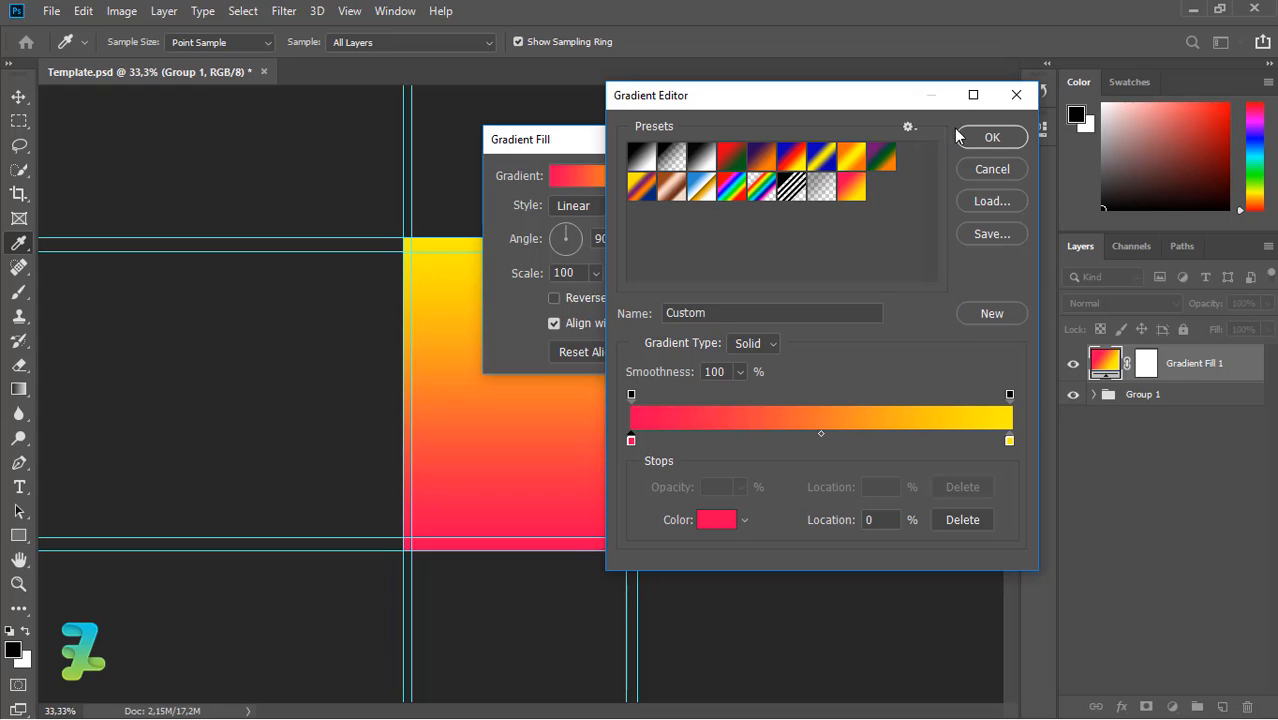
pyautogui.click(972, 146)
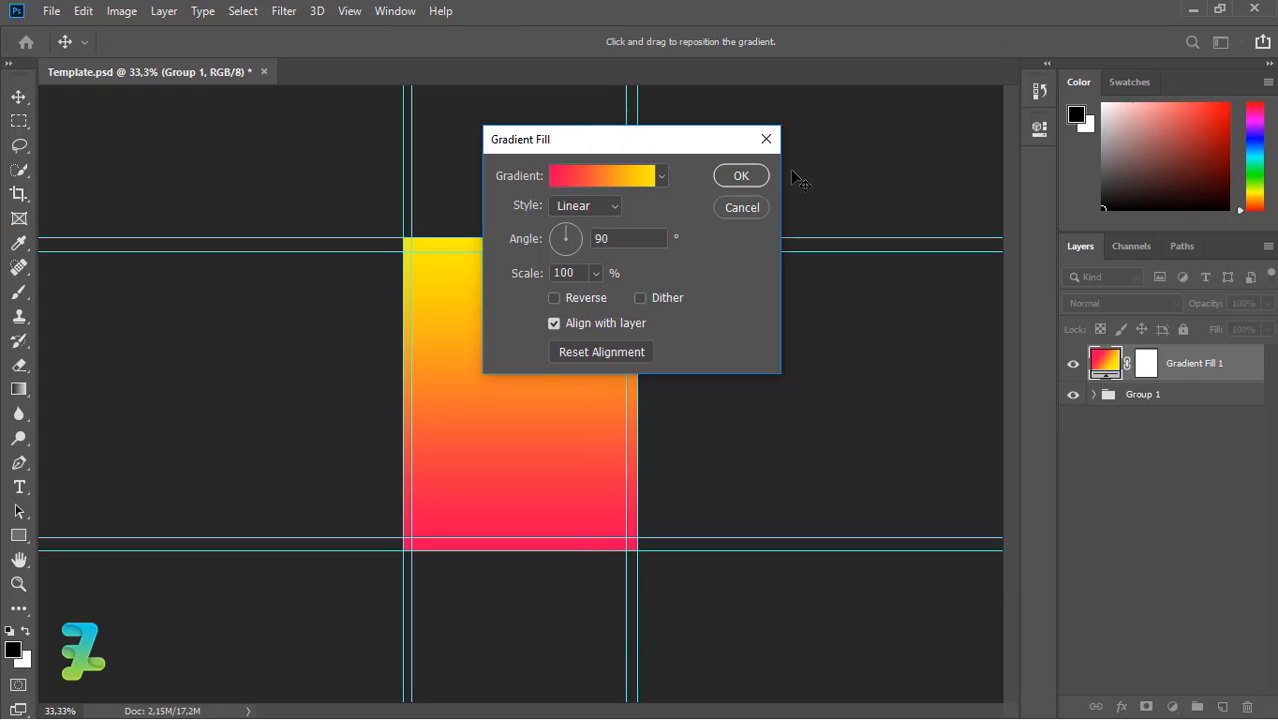
pyautogui.click(727, 176)
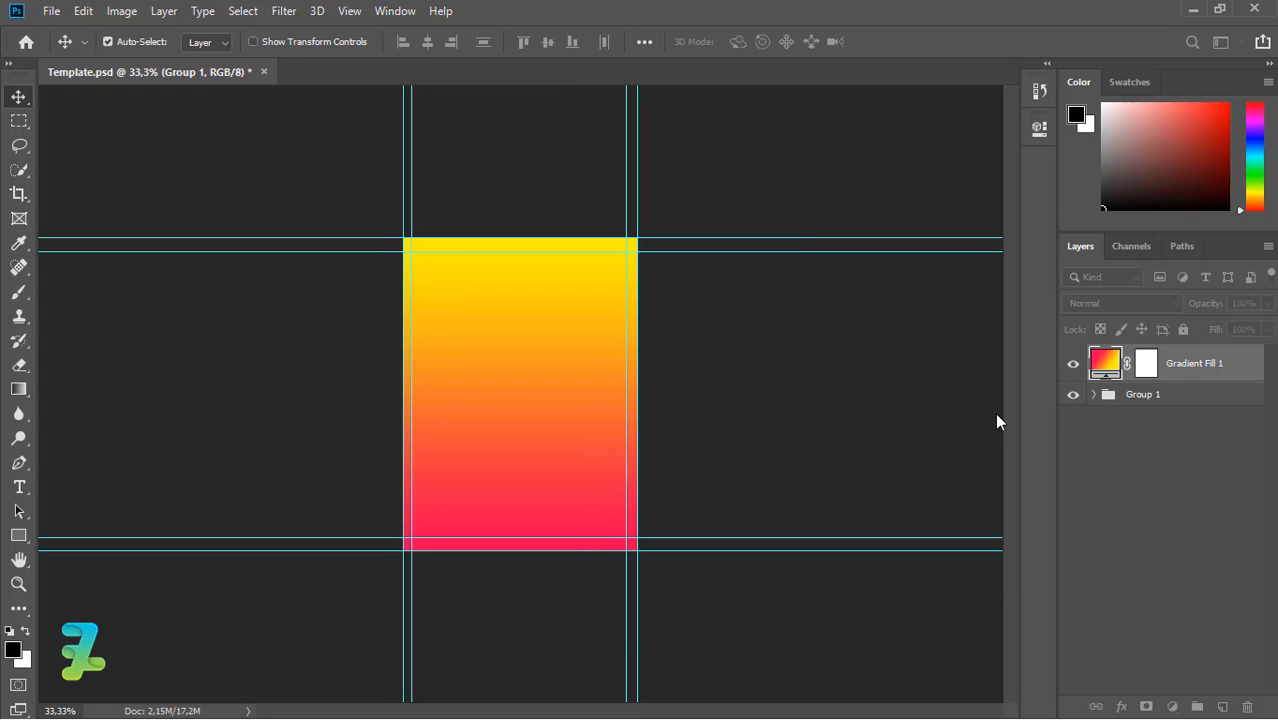
# Step: Angle the gradient fill diagonally, with yellow in the poster's upper-left corner, and move its layer below Group 1
pyautogui.doubleClick(1109, 369)
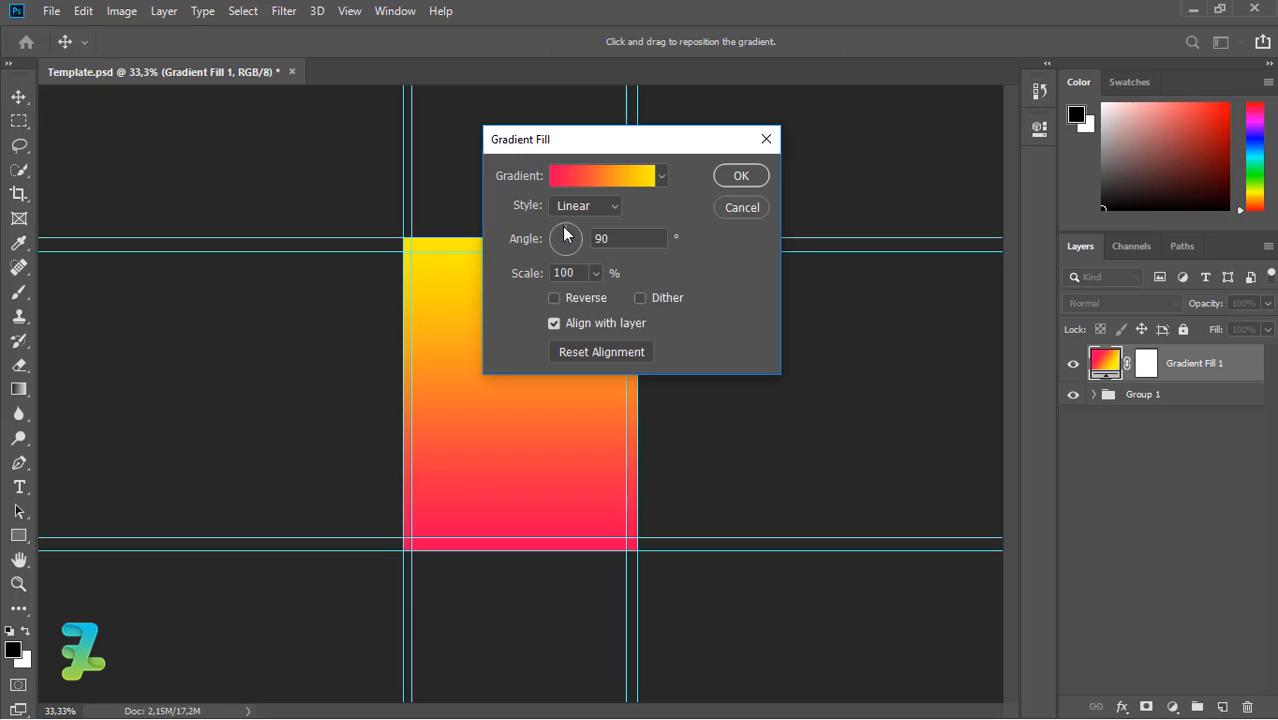
pyautogui.moveTo(562, 226); pyautogui.dragTo(542, 221)
pyautogui.click(738, 175)
pyautogui.moveTo(1102, 368); pyautogui.dragTo(1111, 415)
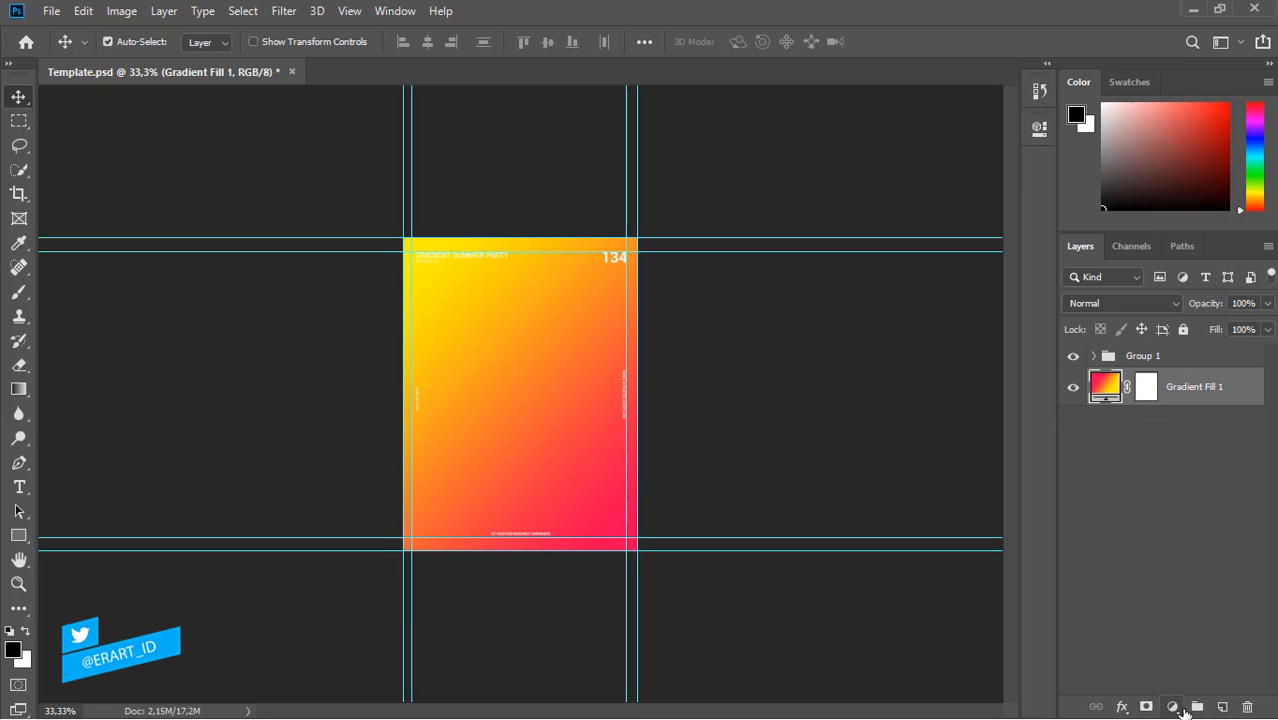
# Step: Draw a rectangle shape about 825 × 291 px across the lower part of the poster, overlapping its edges
pyautogui.click(19, 537)
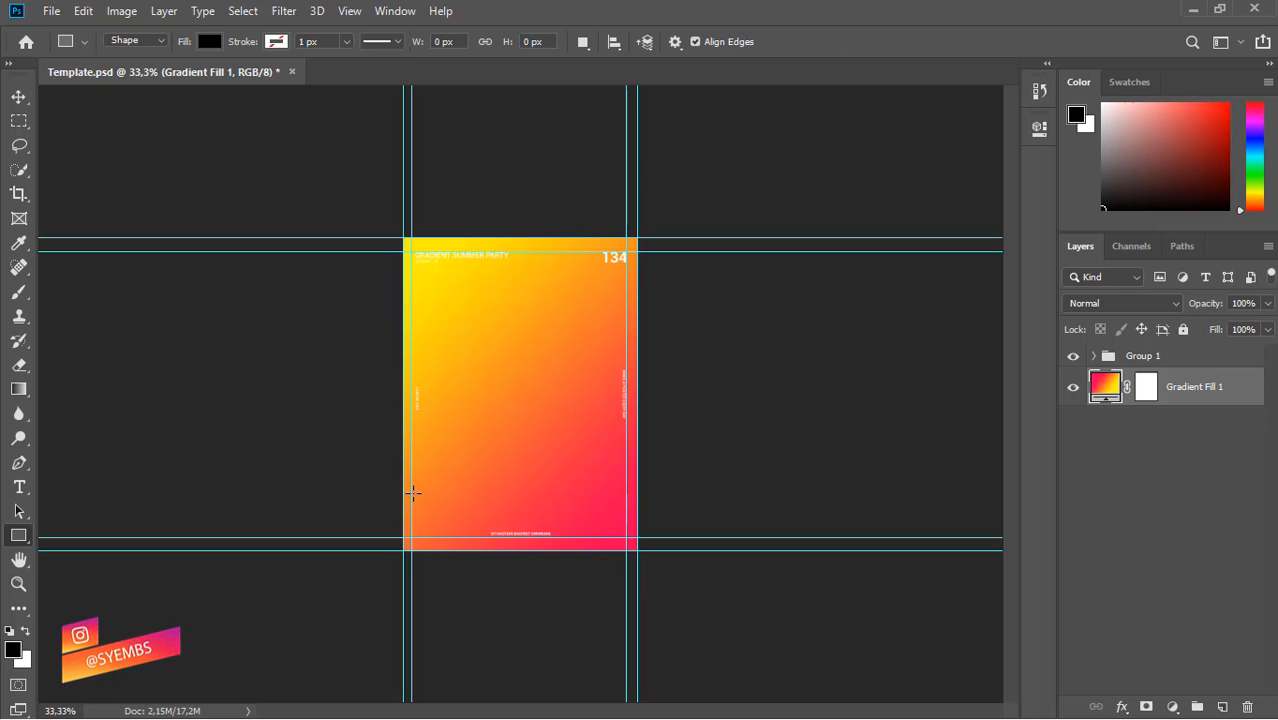
pyautogui.moveTo(401, 489); pyautogui.dragTo(649, 572)
pyautogui.moveTo(397, 487)
pyautogui.mouseDown()
pyautogui.moveTo(406, 460)
pyautogui.moveTo(391, 482)
pyautogui.mouseUp()
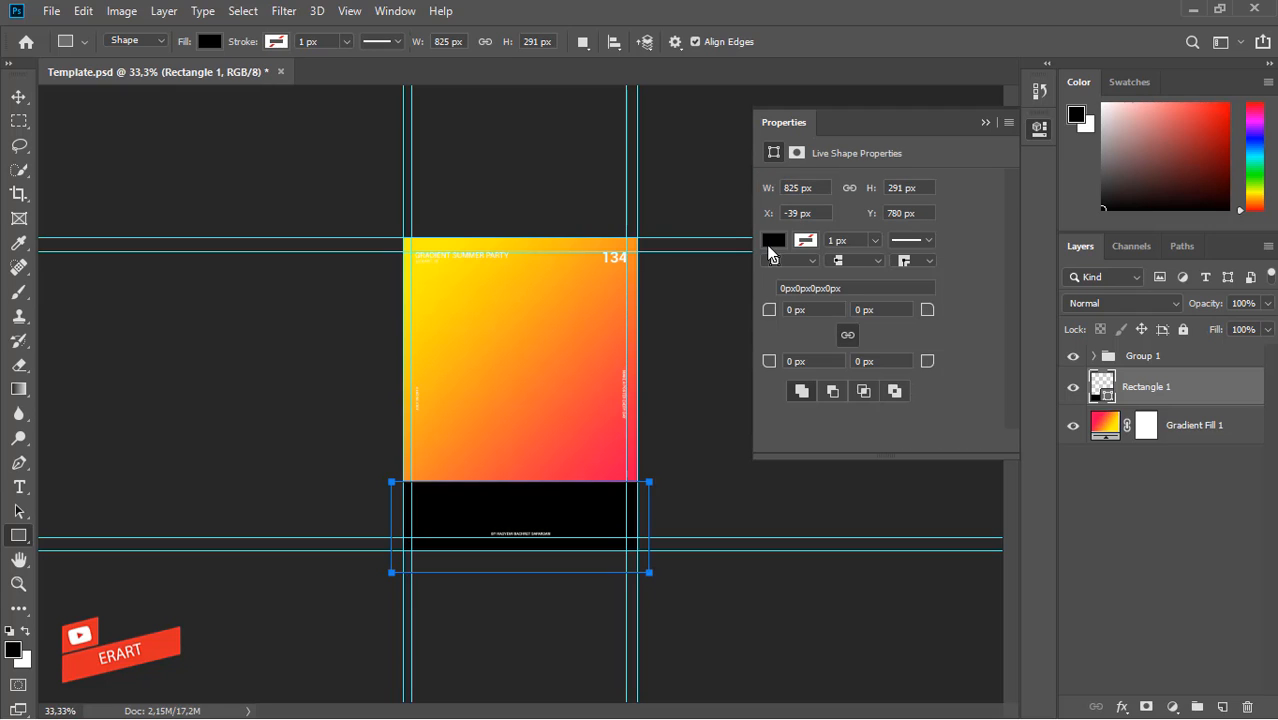
# Step: Give the rectangle a linear gradient fill from the red-green preset and recolour its start stop bright cyan
pyautogui.click(771, 243)
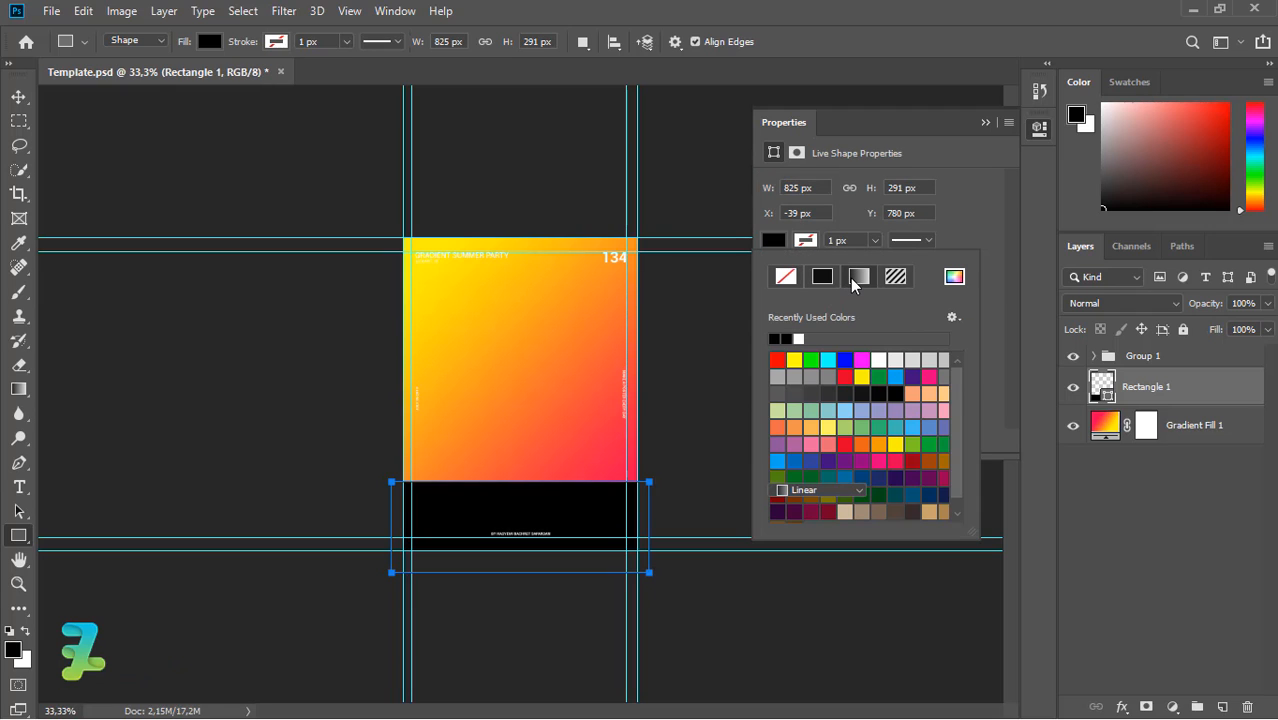
pyautogui.click(850, 278)
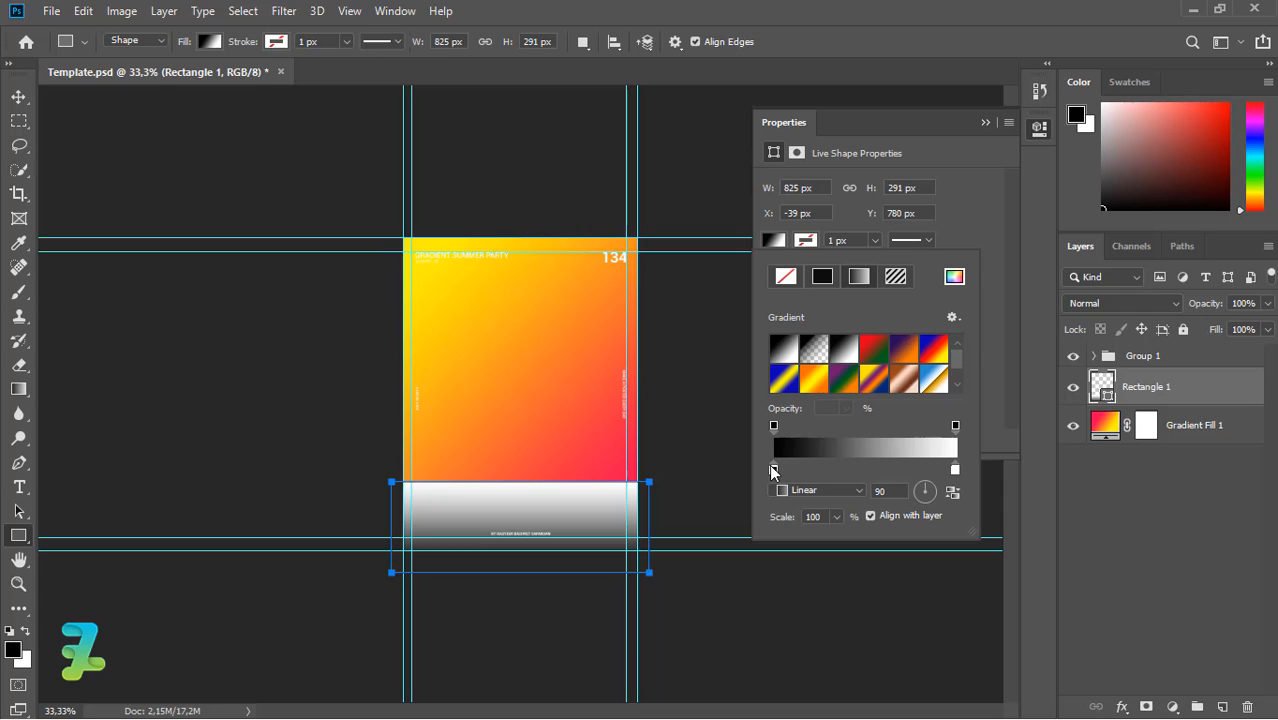
pyautogui.click(870, 358)
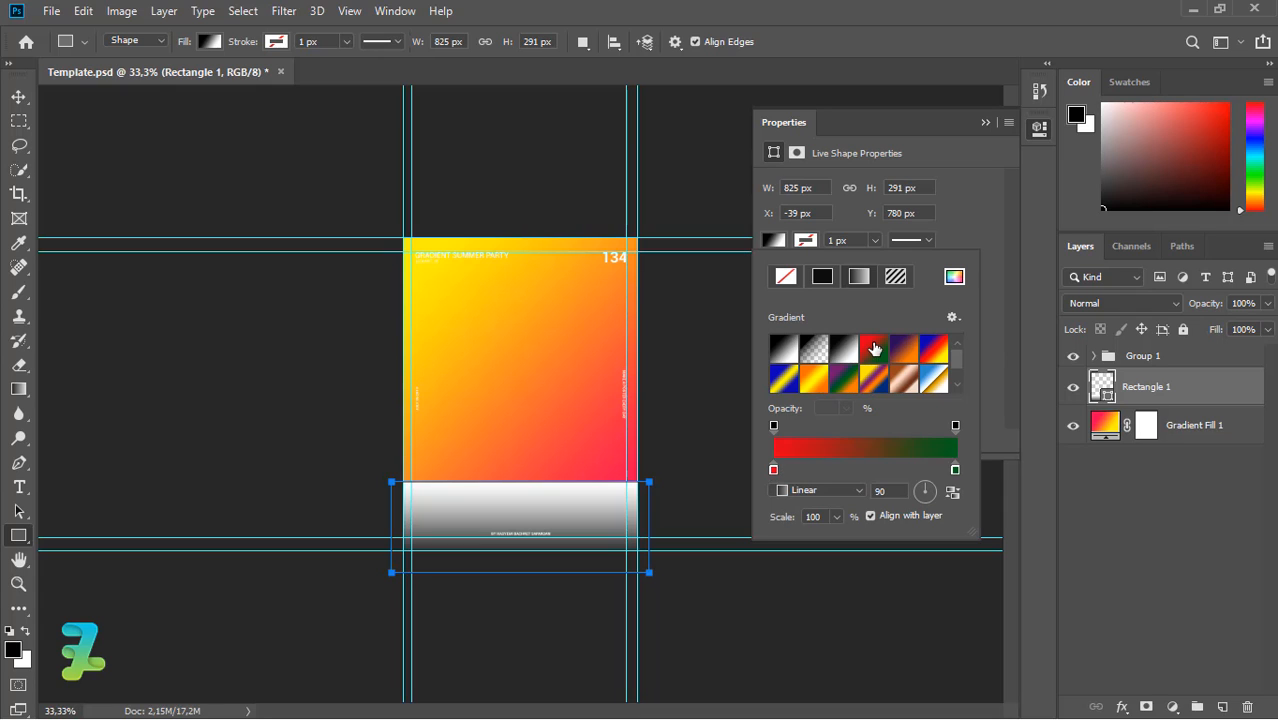
pyautogui.doubleClick(773, 470)
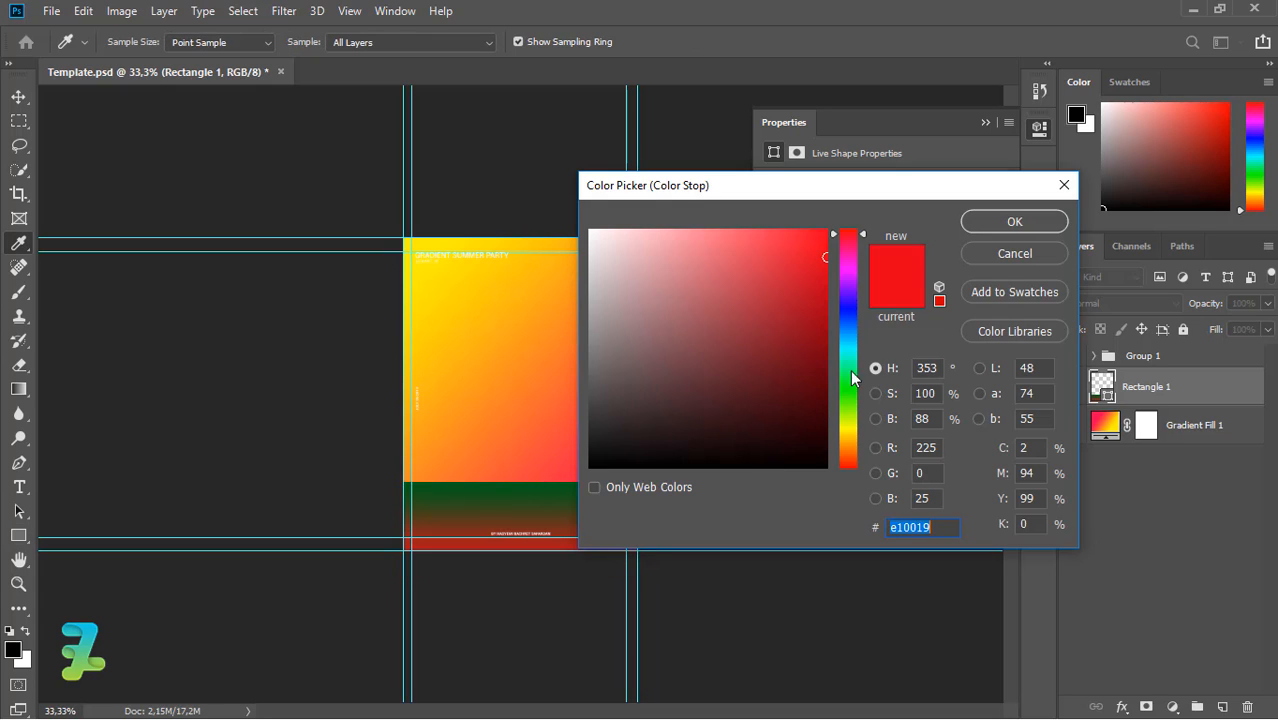
pyautogui.click(849, 353)
pyautogui.moveTo(849, 360); pyautogui.dragTo(846, 352)
pyautogui.moveTo(813, 305); pyautogui.dragTo(839, 199)
pyautogui.click(981, 228)
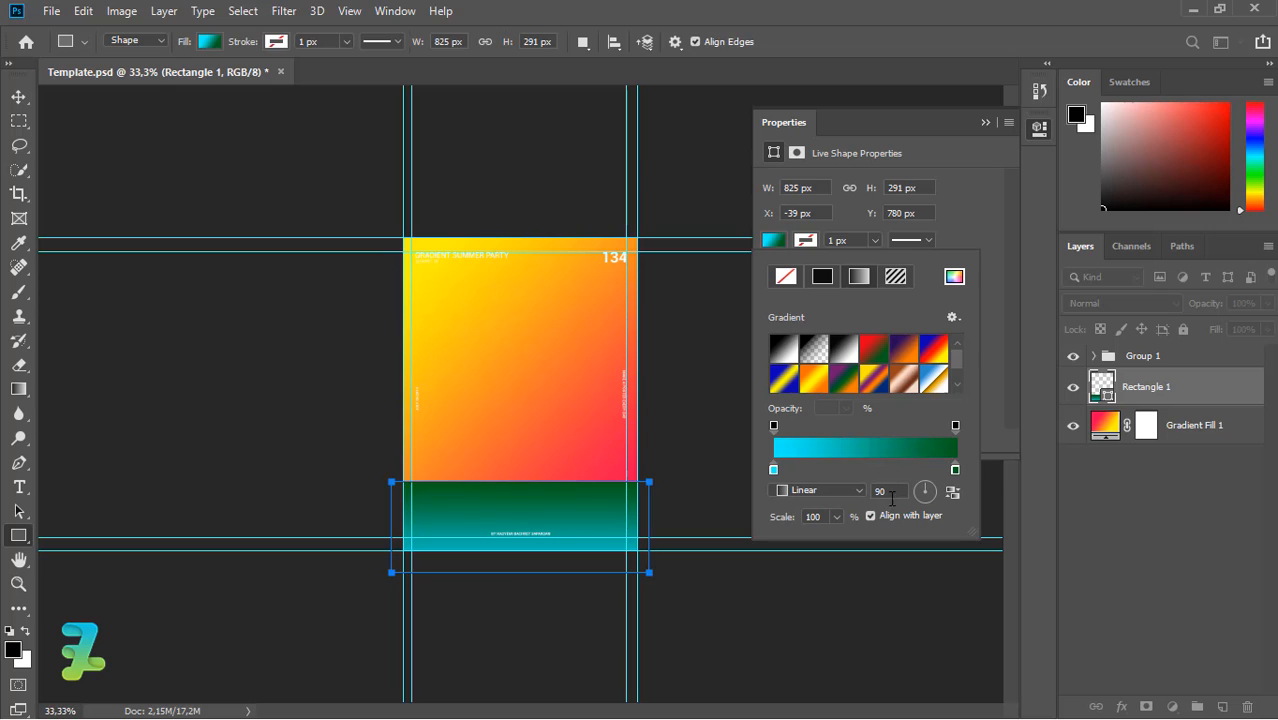
# Step: Change the end stop of the rectangle's gradient to yellow-green deff00
pyautogui.doubleClick(956, 469)
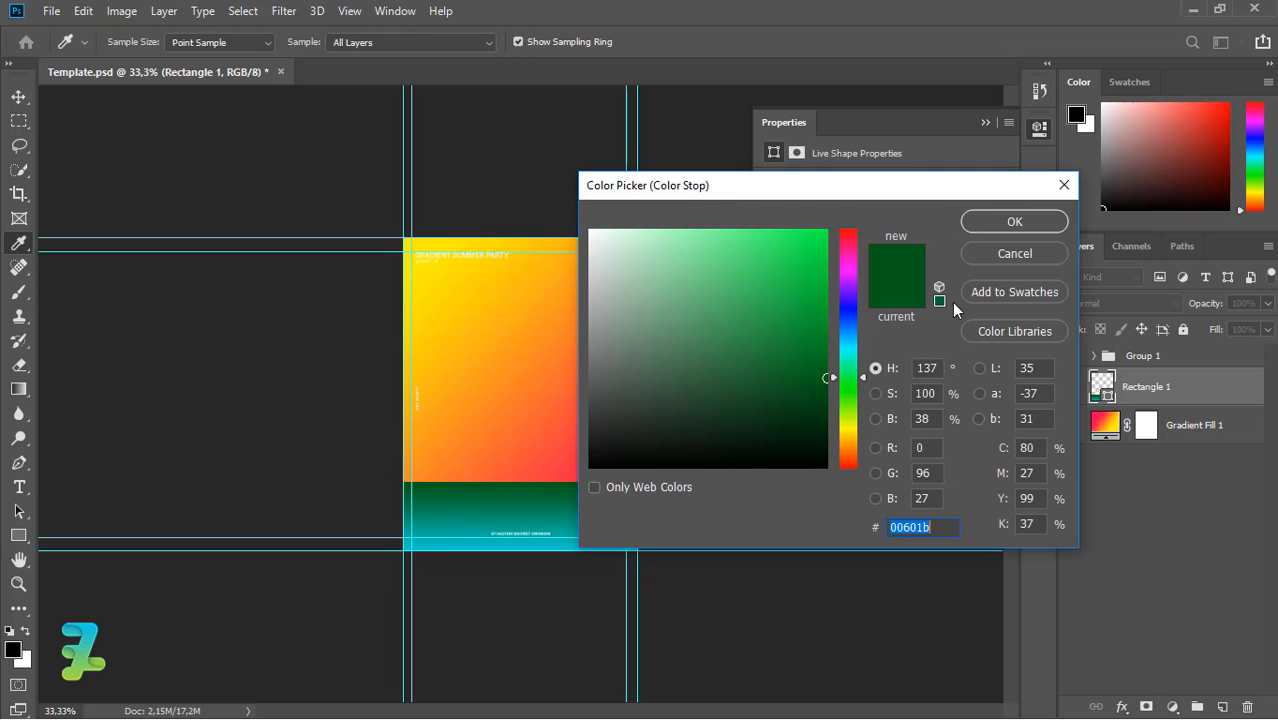
pyautogui.moveTo(846, 395)
pyautogui.mouseDown()
pyautogui.moveTo(847, 416)
pyautogui.moveTo(847, 405)
pyautogui.mouseUp()
pyautogui.moveTo(800, 360); pyautogui.dragTo(853, 191)
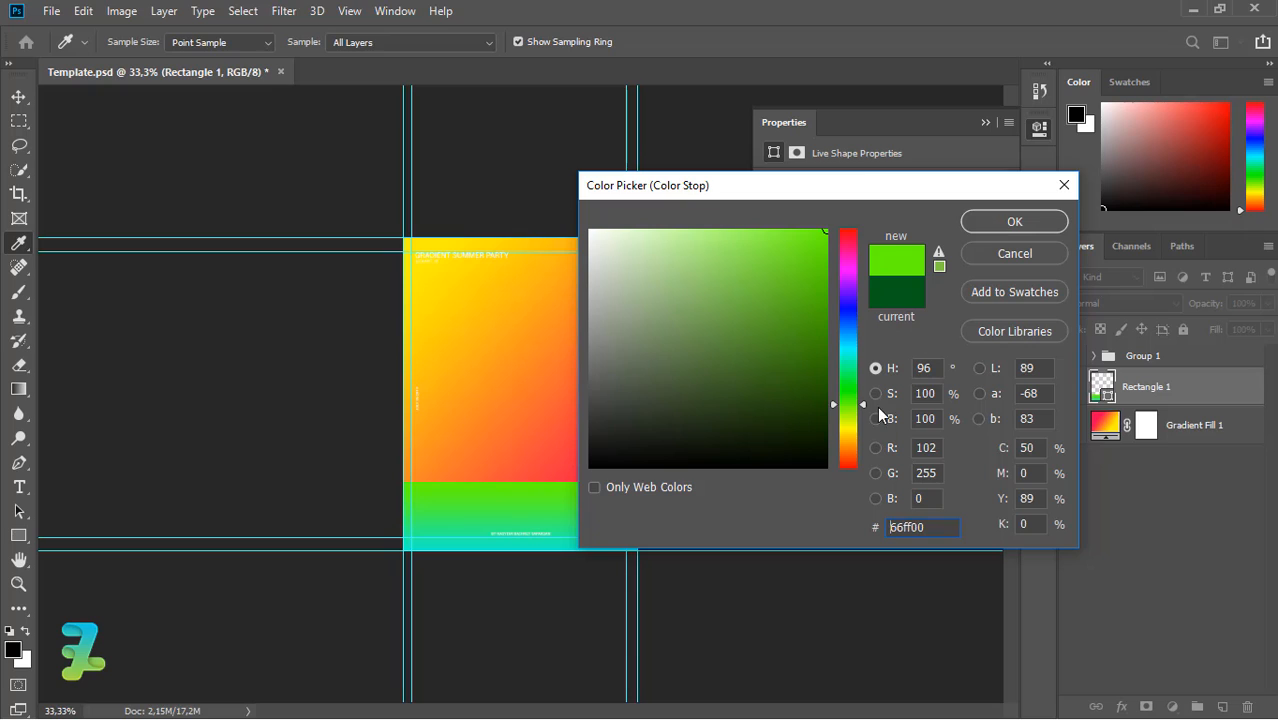
pyautogui.click(856, 426)
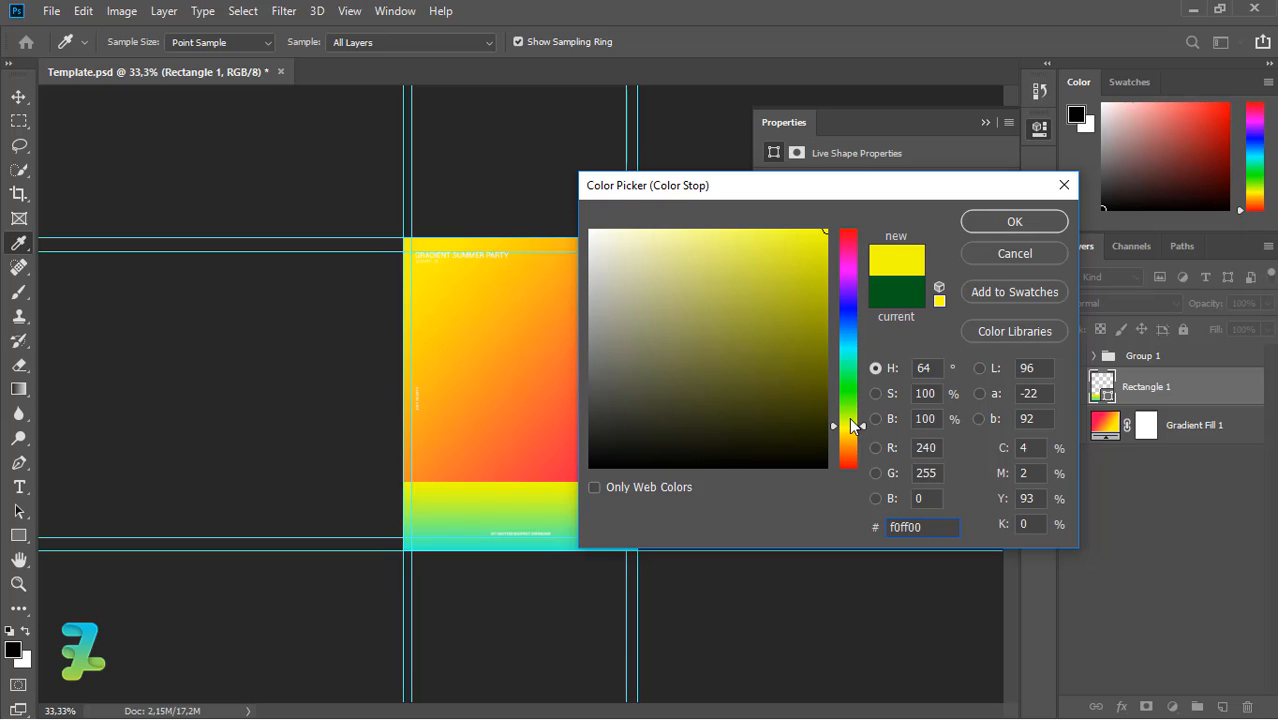
pyautogui.click(852, 419)
pyautogui.click(852, 424)
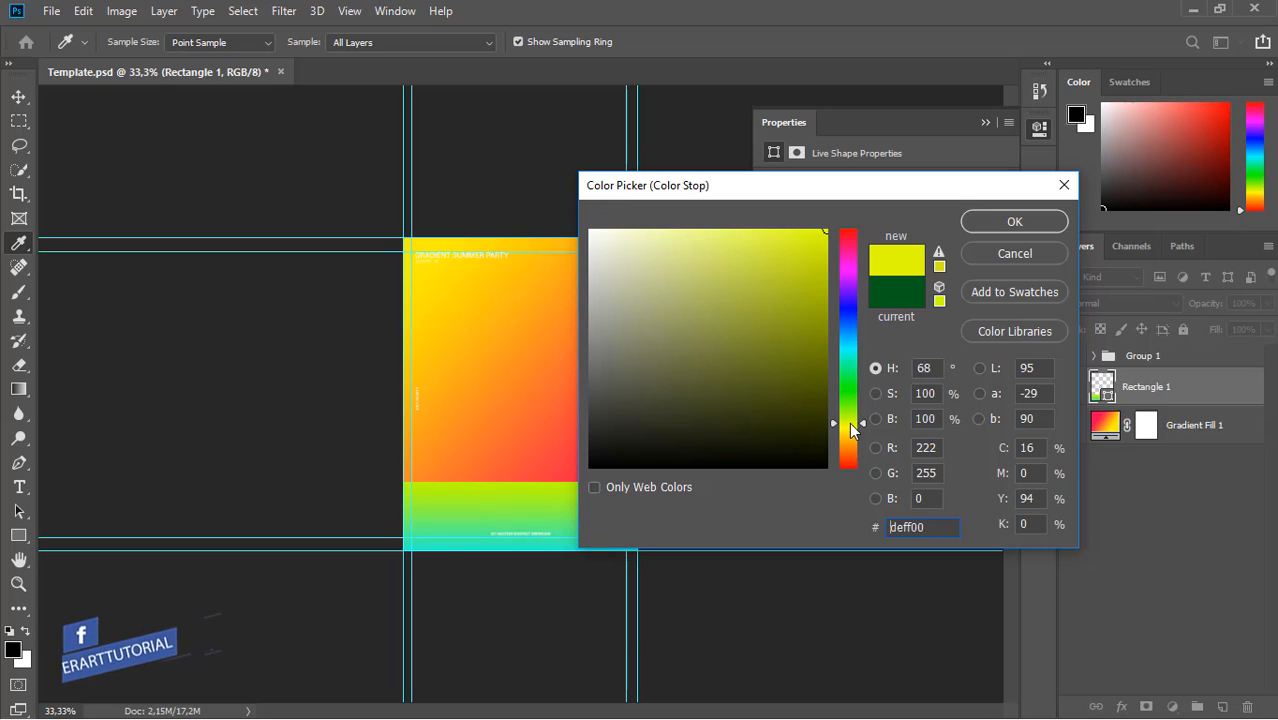
pyautogui.click(966, 222)
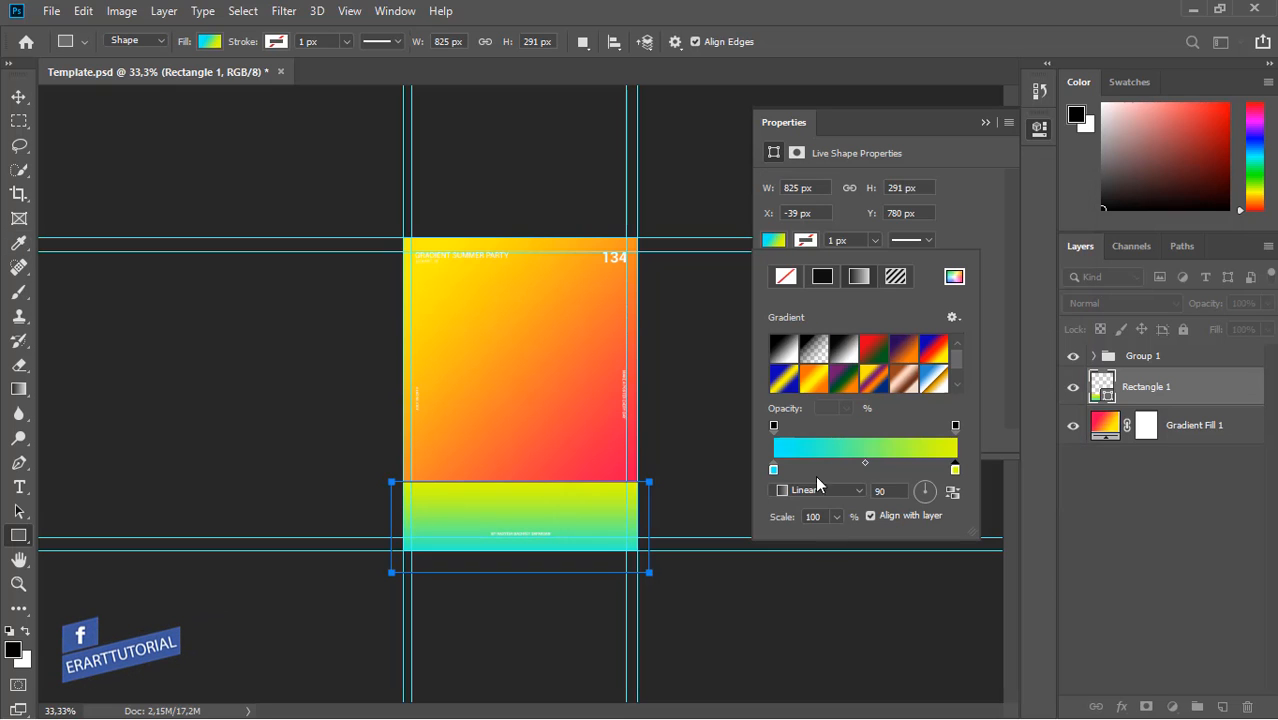
# Step: Set the rectangle's gradient angle to 0 degrees and darken its end stop to olive b3c91f
pyautogui.click(914, 491)
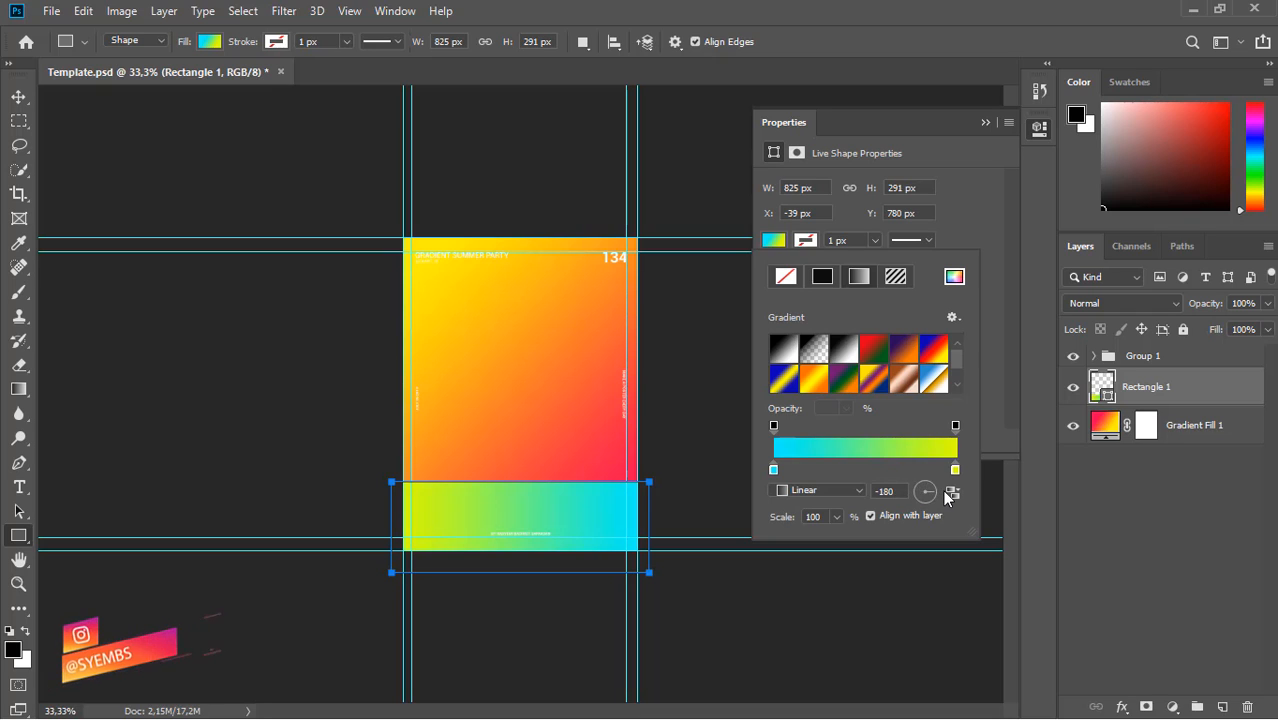
pyautogui.click(943, 490)
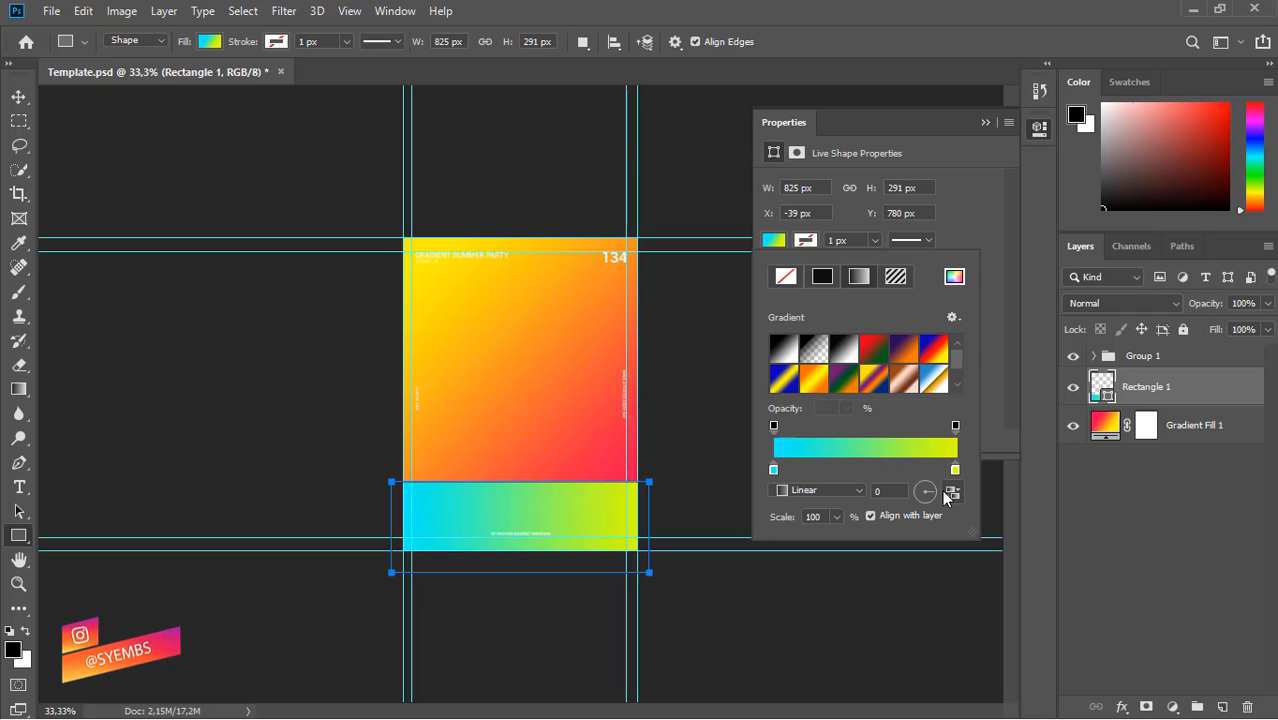
pyautogui.click(955, 470)
pyautogui.doubleClick(955, 470)
pyautogui.click(791, 280)
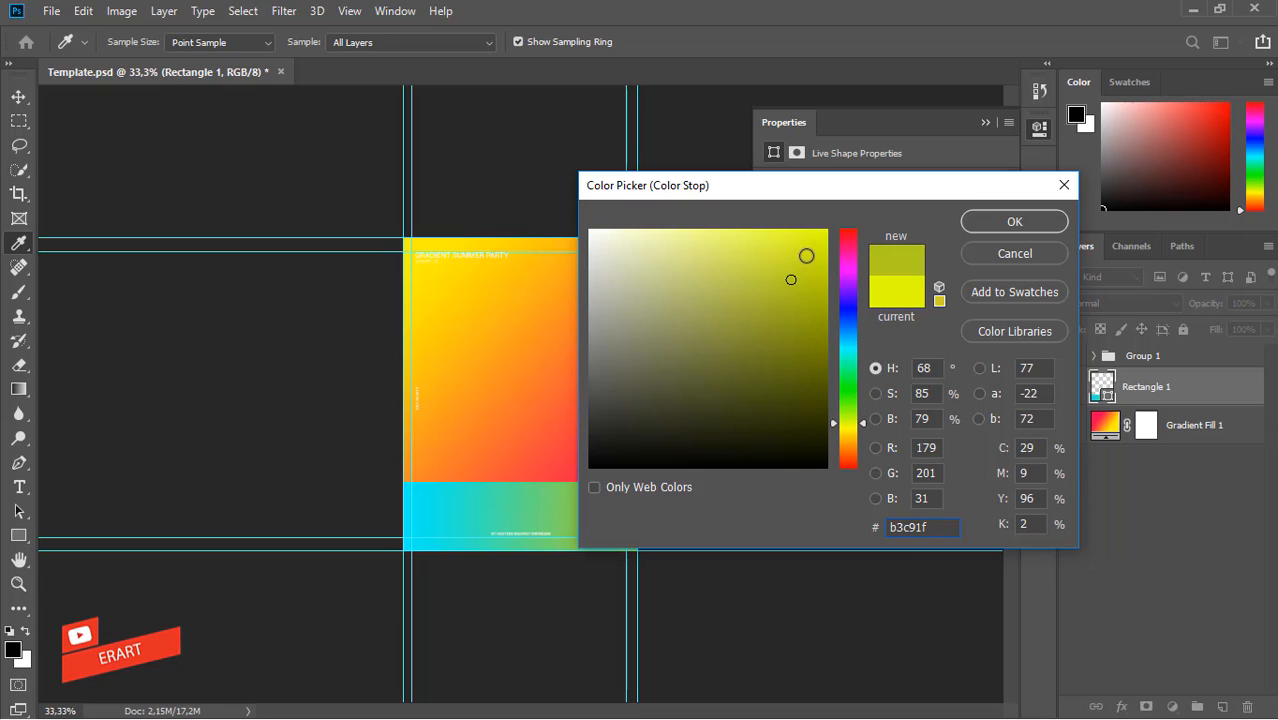
pyautogui.click(975, 220)
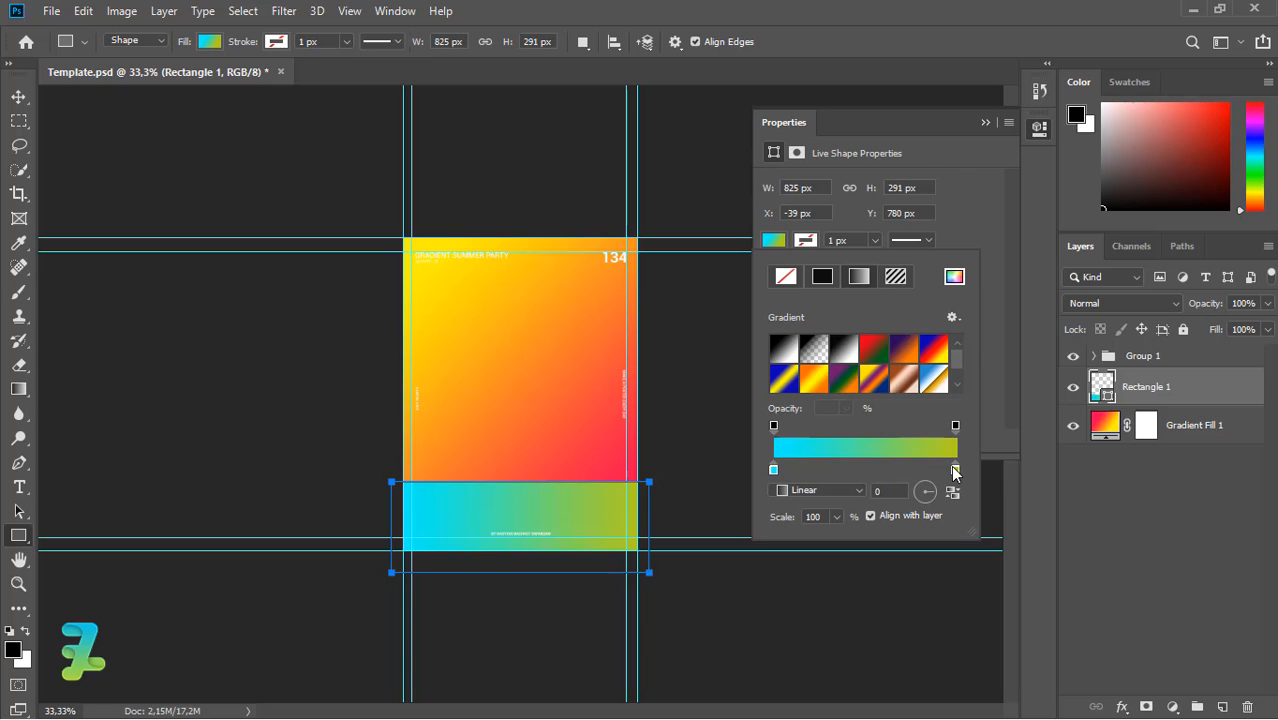
# Step: Shift the end stop of the rectangle's gradient slightly inward and recolour it lime yellow cdea09
pyautogui.moveTo(954, 471); pyautogui.dragTo(931, 471)
pyautogui.doubleClick(931, 472)
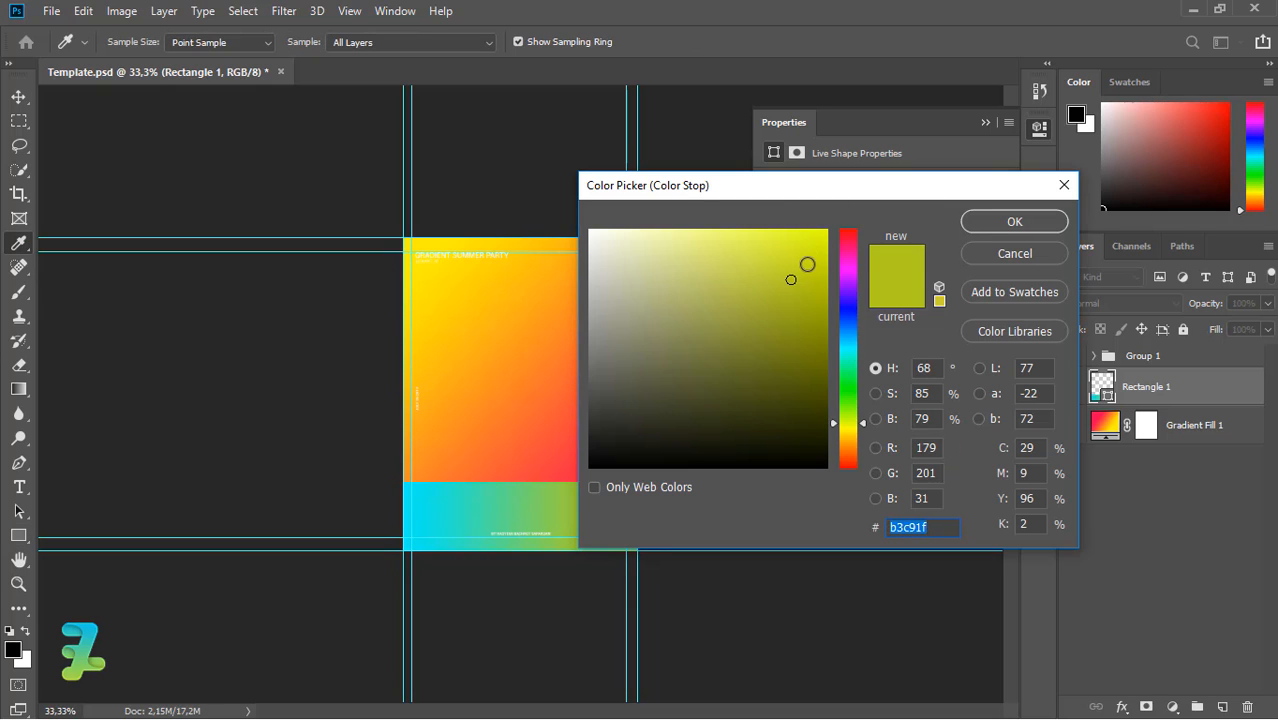
pyautogui.click(806, 263)
pyautogui.click(818, 248)
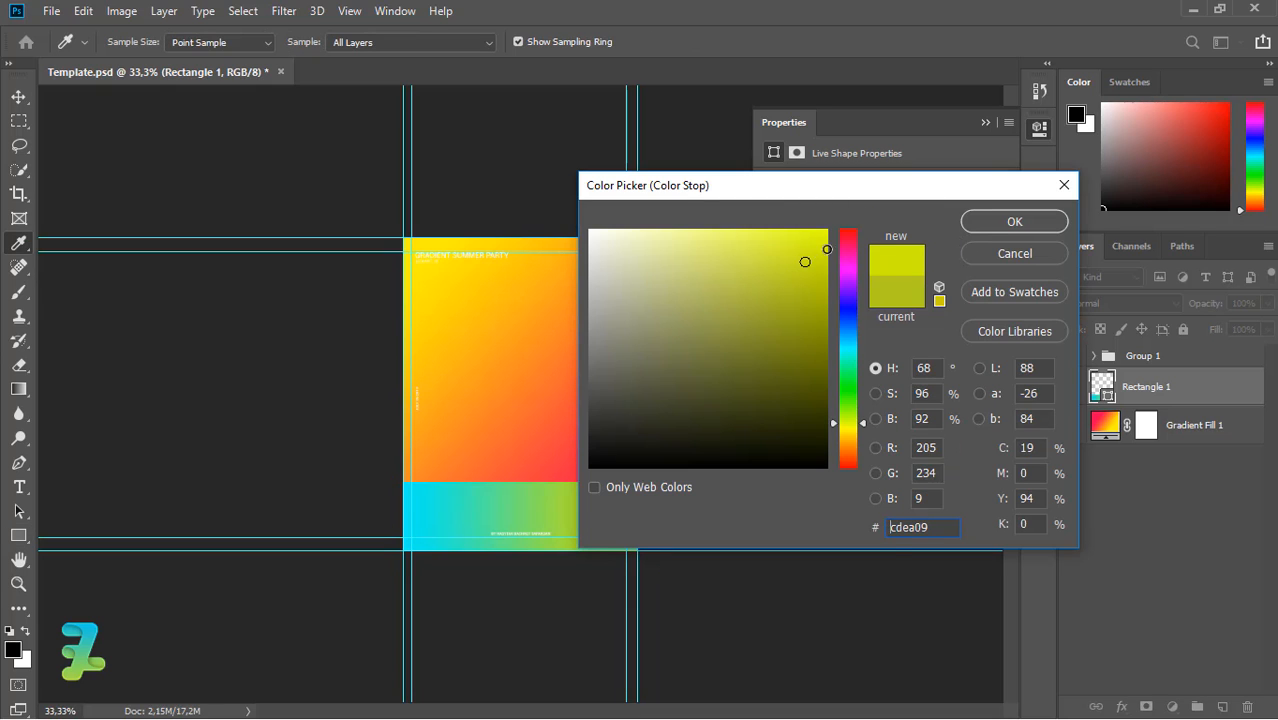
pyautogui.click(1013, 222)
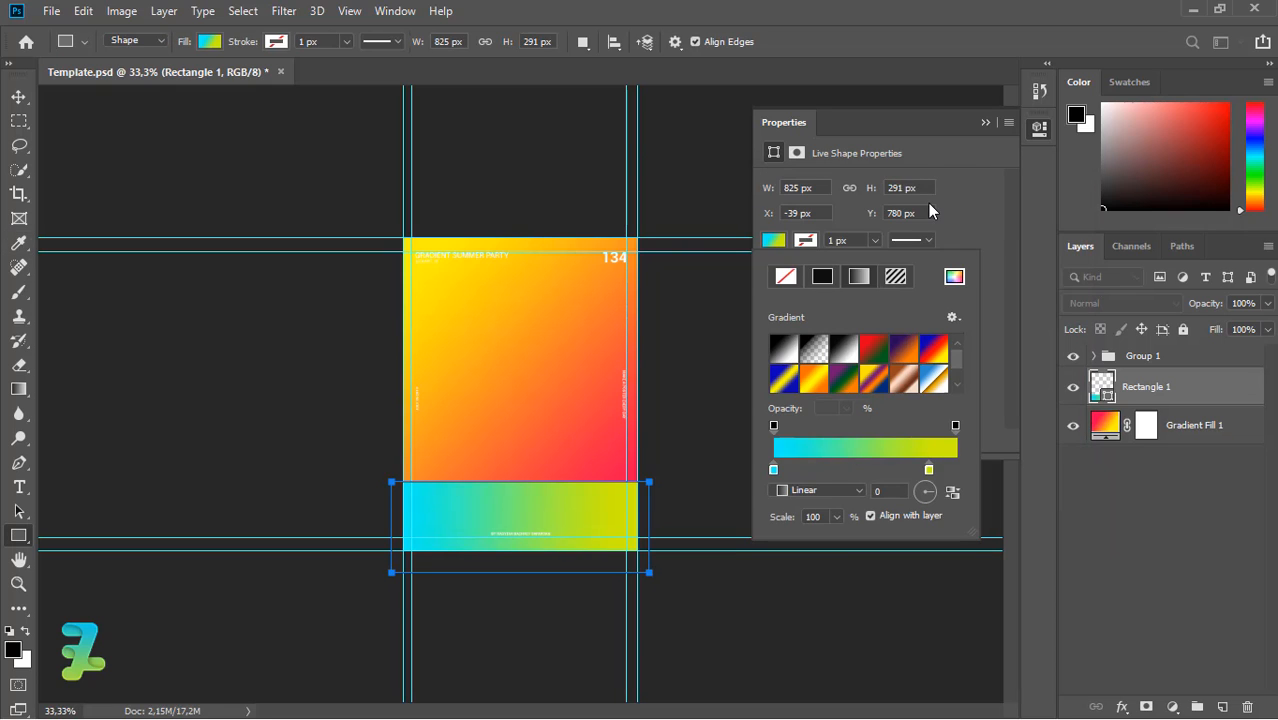
# Step: Add a new empty layer directly above the rectangle using the Move tool as the active tool
pyautogui.click(19, 98)
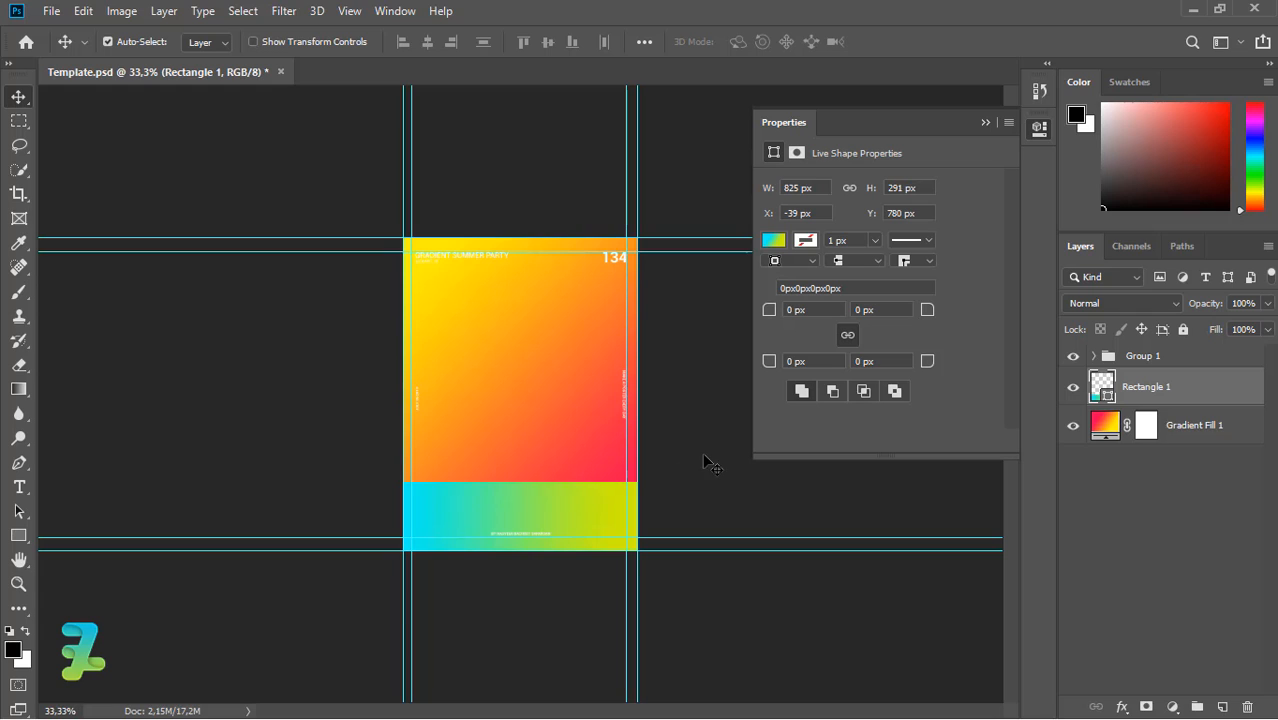
pyautogui.click(1222, 707)
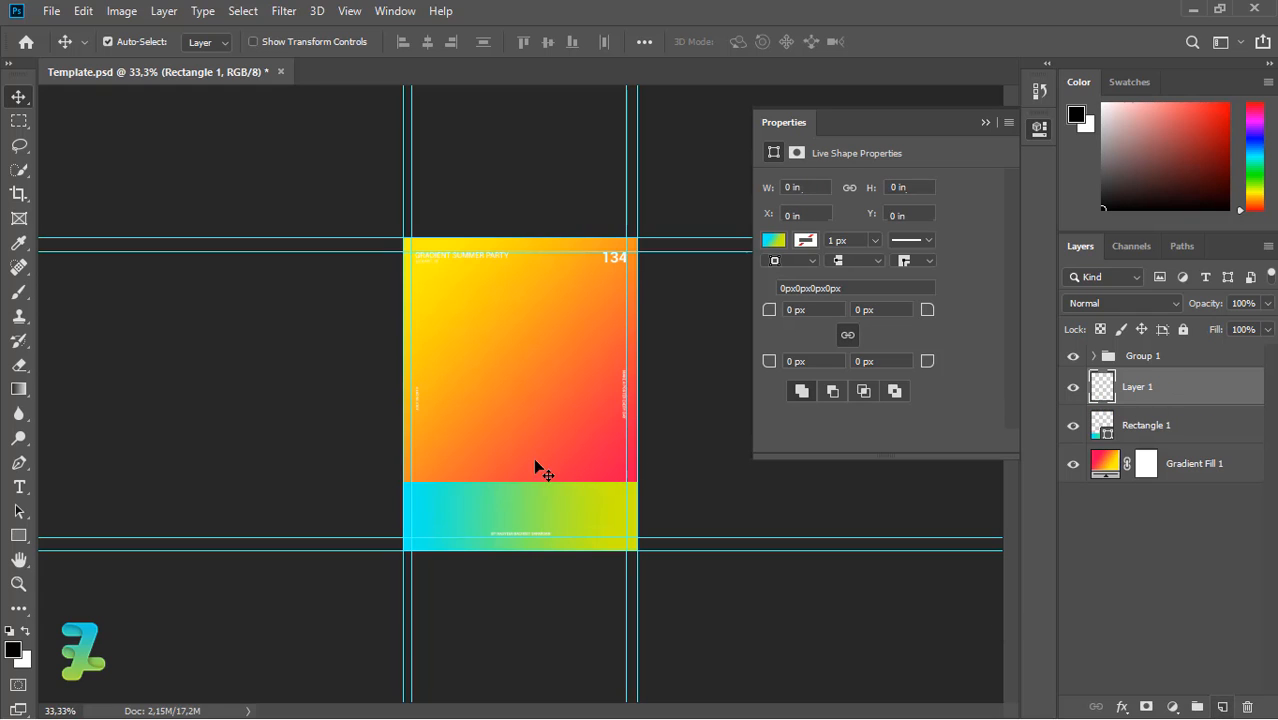
# Step: Draw a white-filled circle of 102 px at the poster's lower right, overlapping the upper edge of the cyan-to-lime band
pyautogui.click(16, 537)
pyautogui.rightClick(16, 540)
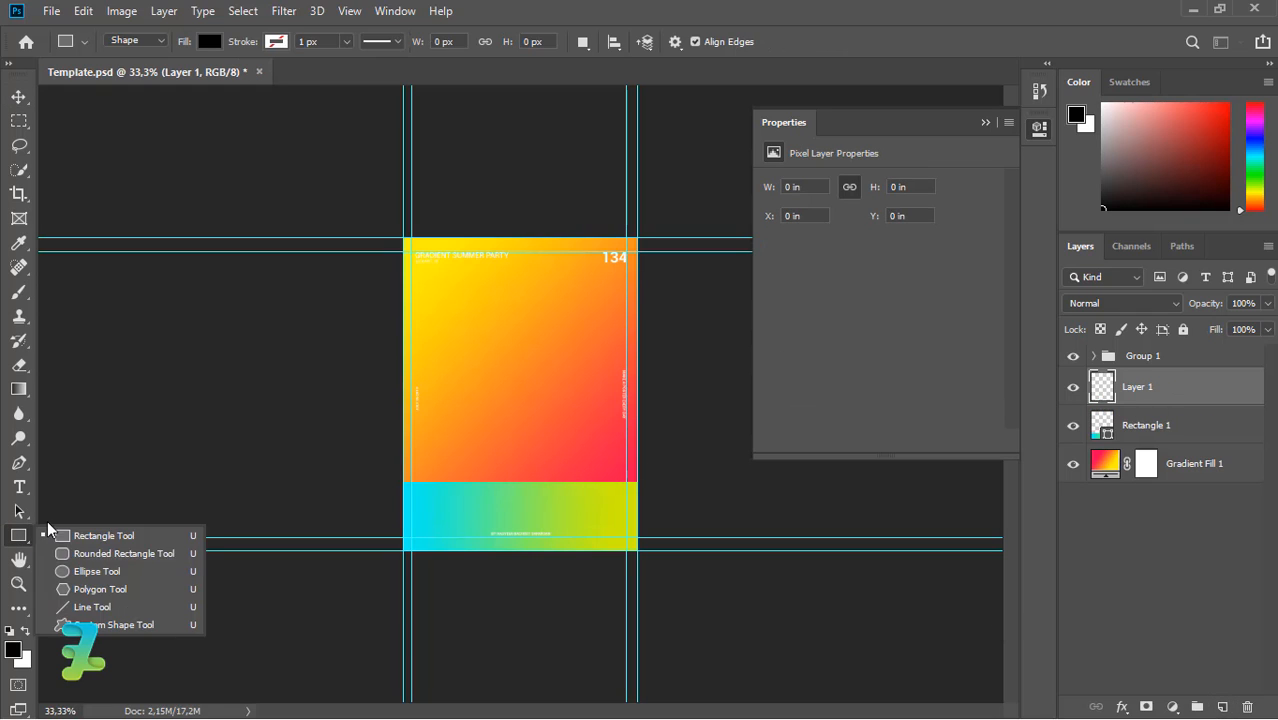
pyautogui.click(74, 568)
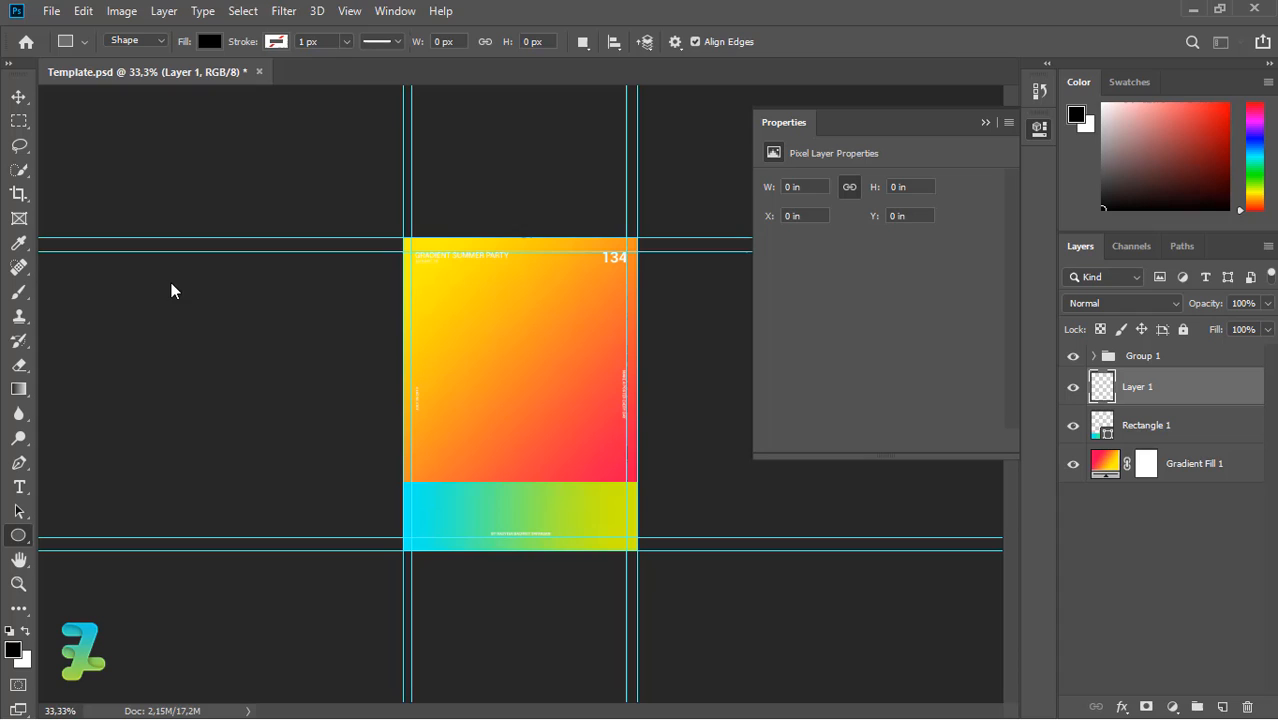
pyautogui.click(210, 42)
pyautogui.click(141, 141)
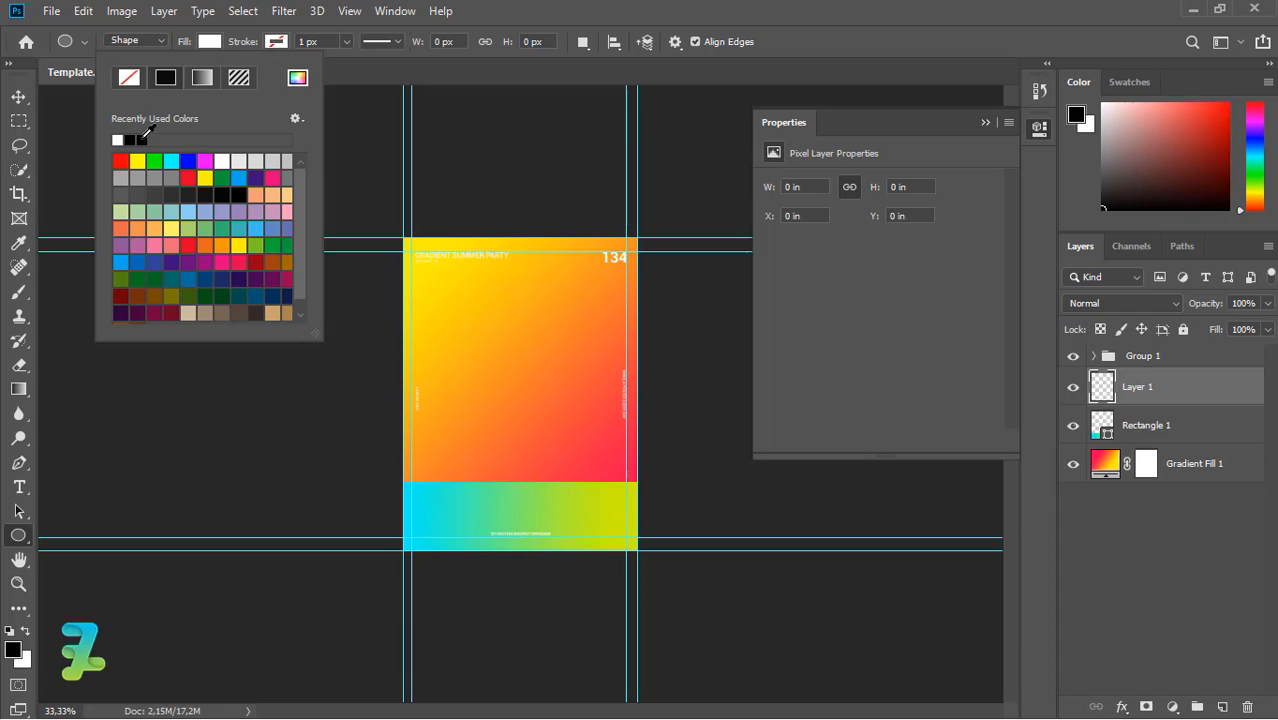
pyautogui.click(584, 453)
pyautogui.moveTo(579, 455); pyautogui.dragTo(627, 488)
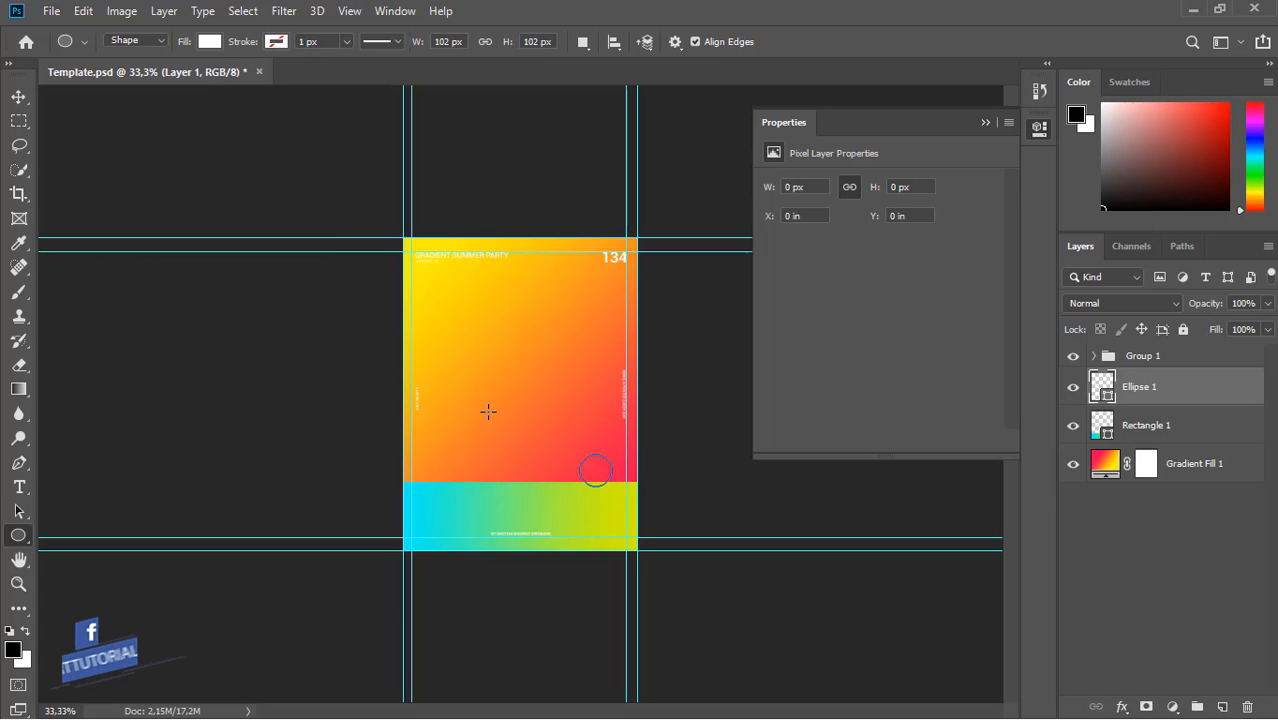
# Step: Place the white circle's layer beneath the cyan-to-lime rectangle and shift the circle slightly to the right
pyautogui.click(18, 96)
pyautogui.moveTo(1107, 396); pyautogui.dragTo(1108, 442)
pyautogui.hotkey('ctrl', '+')
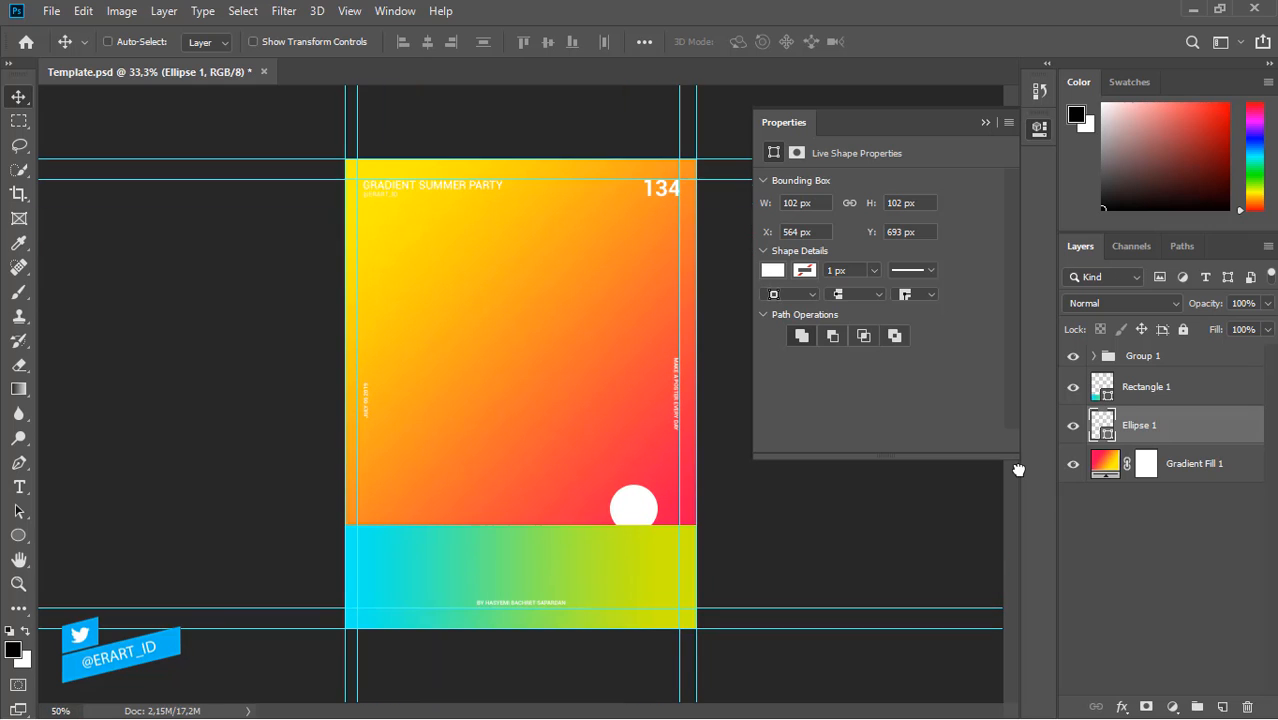
pyautogui.click(988, 124)
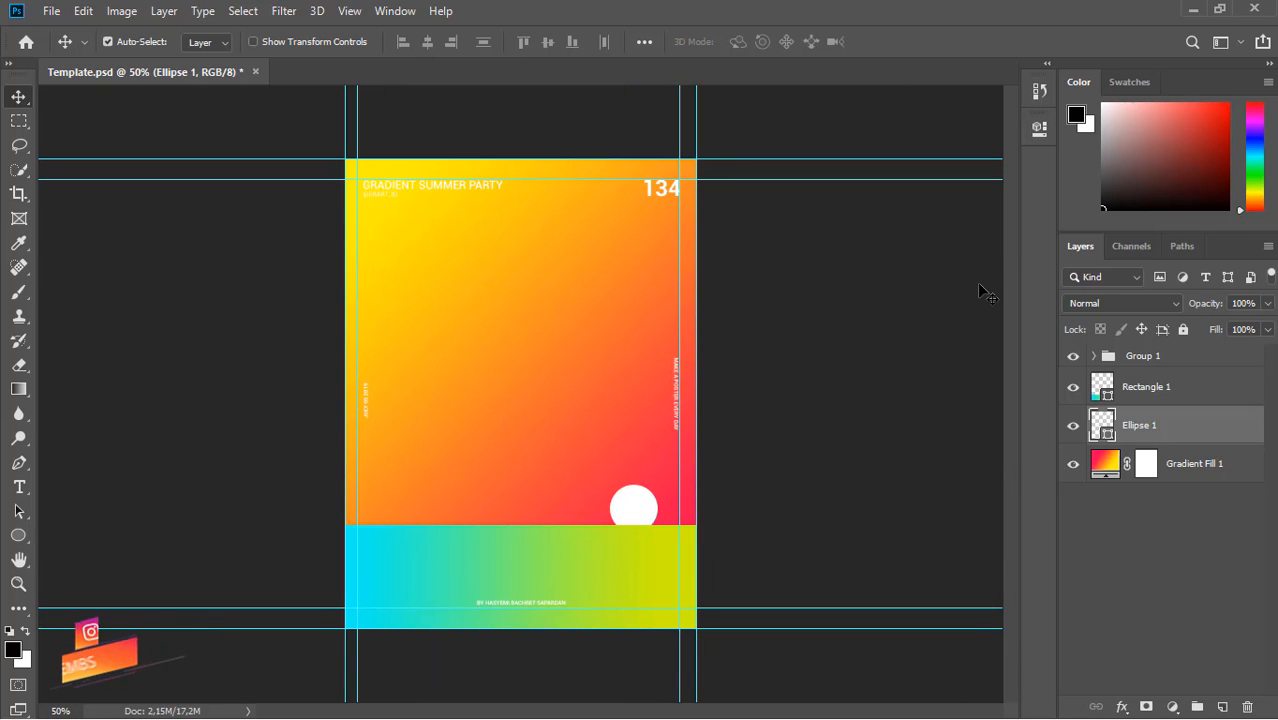
pyautogui.hotkey('ctrl', '+')
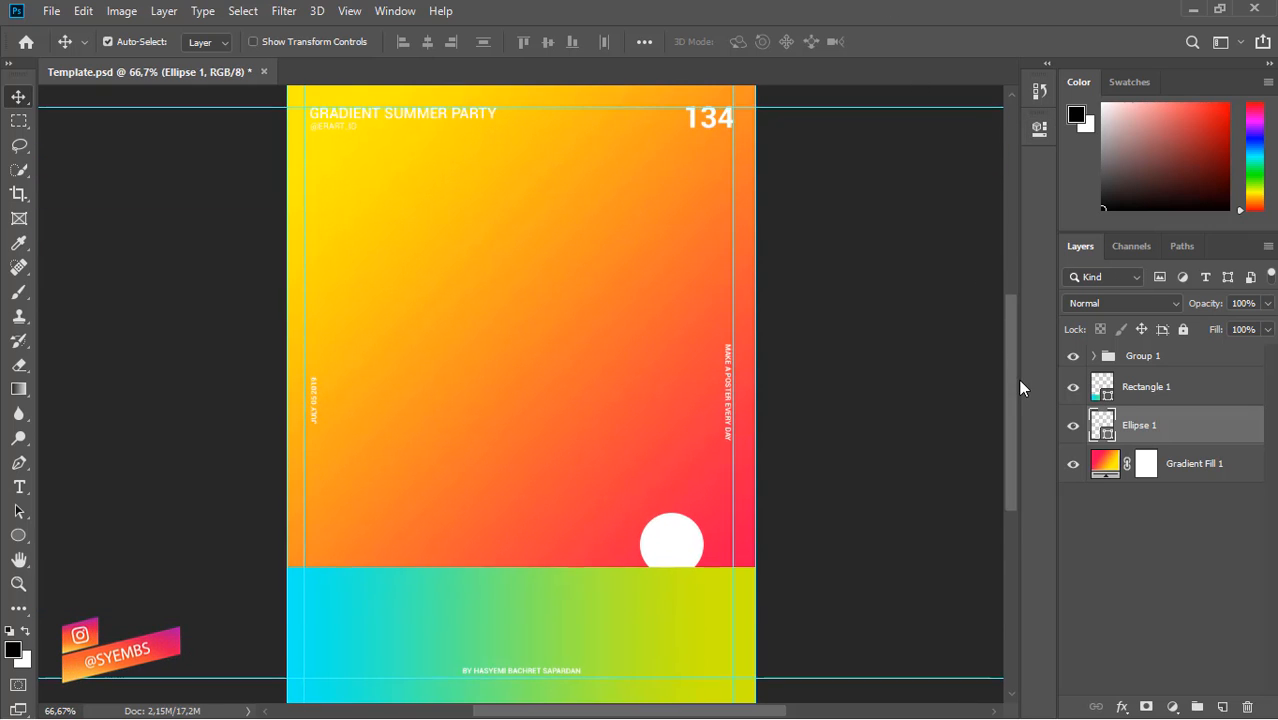
pyautogui.scroll(-3, 712, 418)
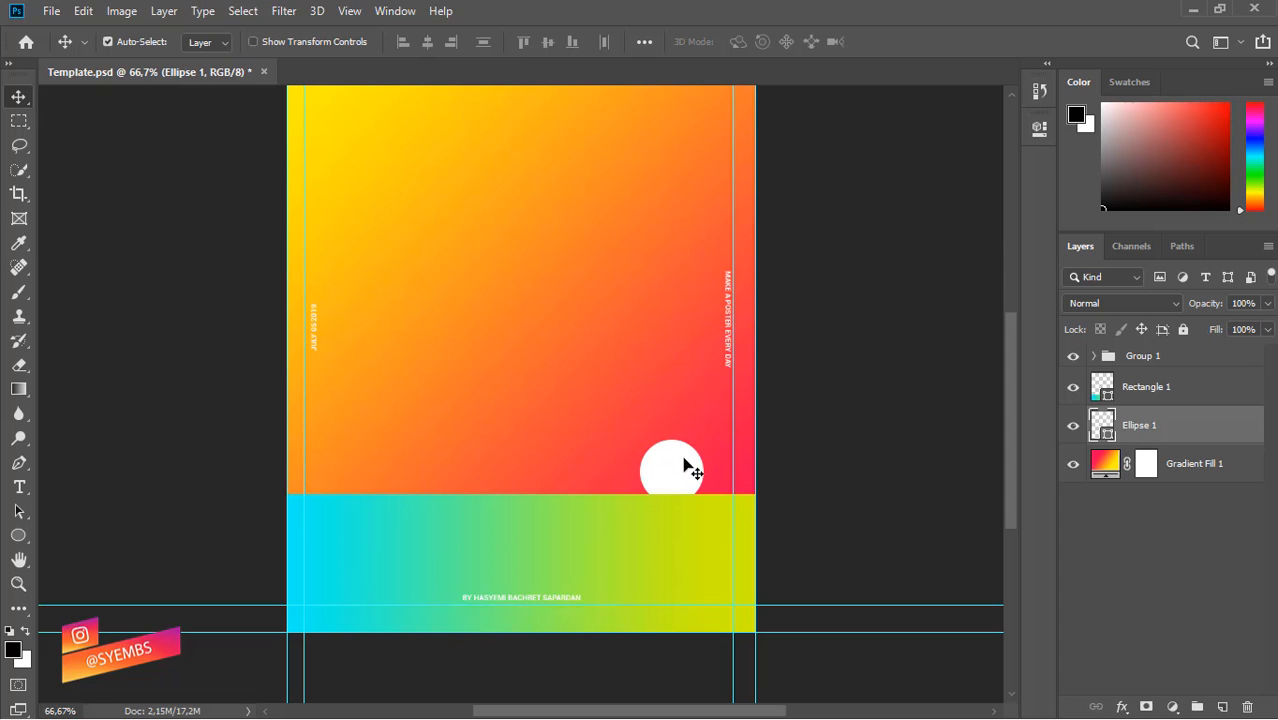
pyautogui.moveTo(673, 465); pyautogui.dragTo(682, 466)
# Step: Duplicate the white circle, scale the copy to 164.71% and place its layer beneath the original circle
pyautogui.hotkey('ctrl', 'j')
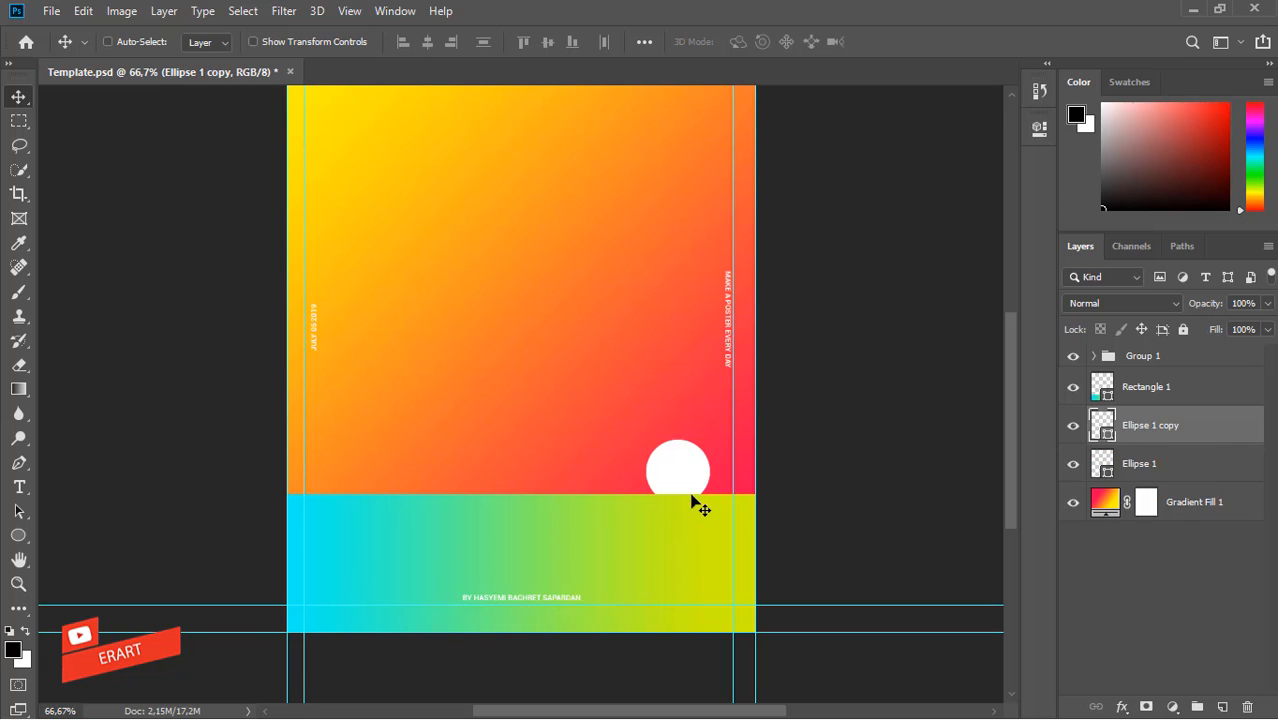
pyautogui.hotkey('ctrl', 't')
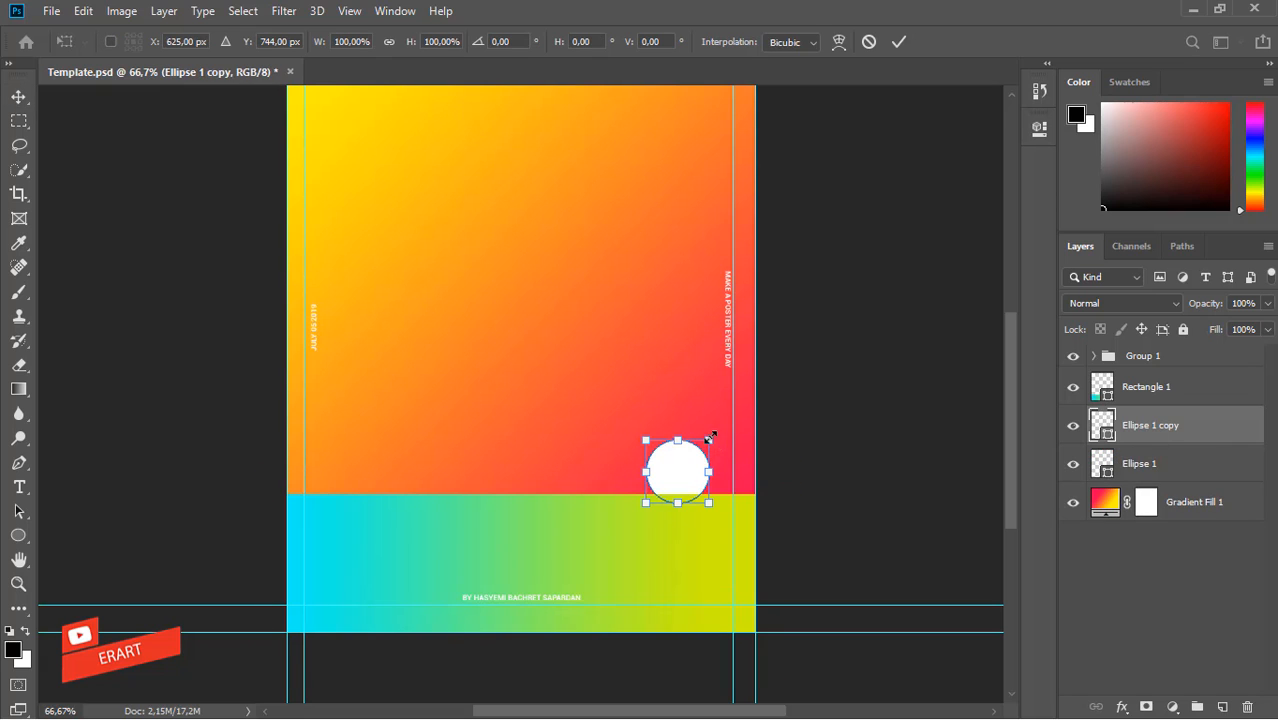
pyautogui.moveTo(711, 439); pyautogui.dragTo(750, 398)
pyautogui.hotkey('ctrl', 'z')
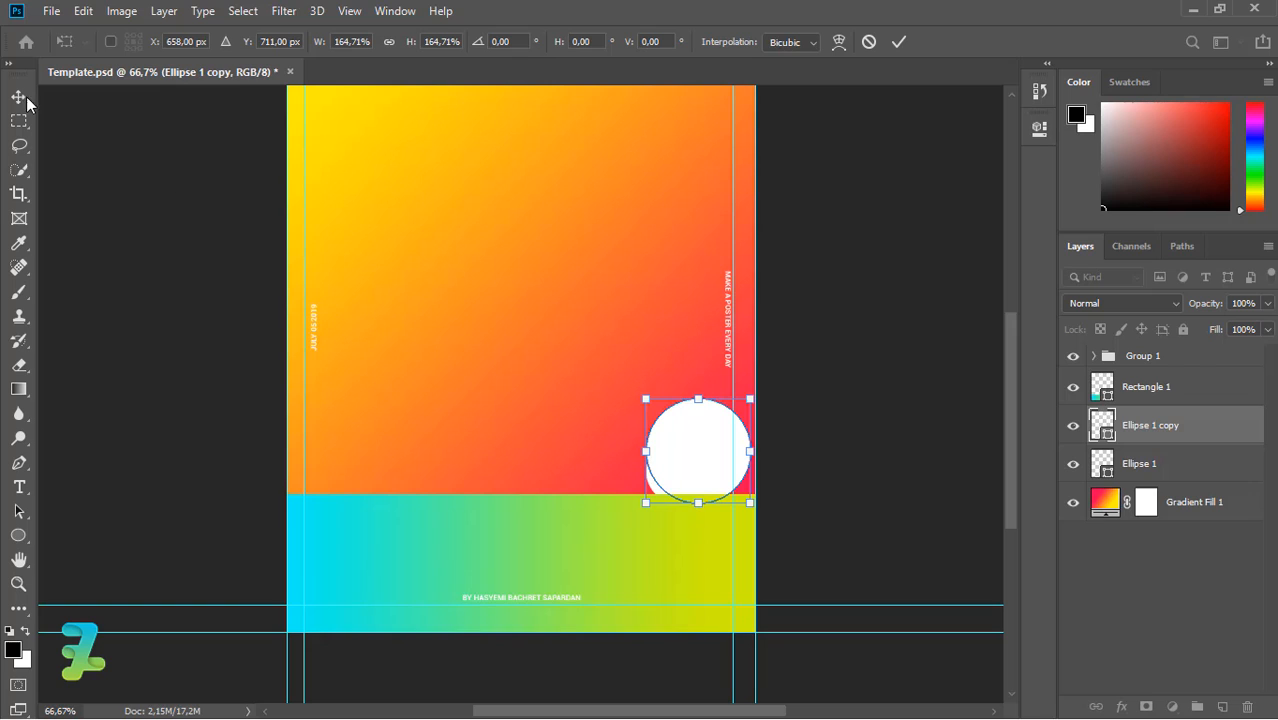
pyautogui.press('Return')
pyautogui.moveTo(1098, 434); pyautogui.dragTo(1104, 476)
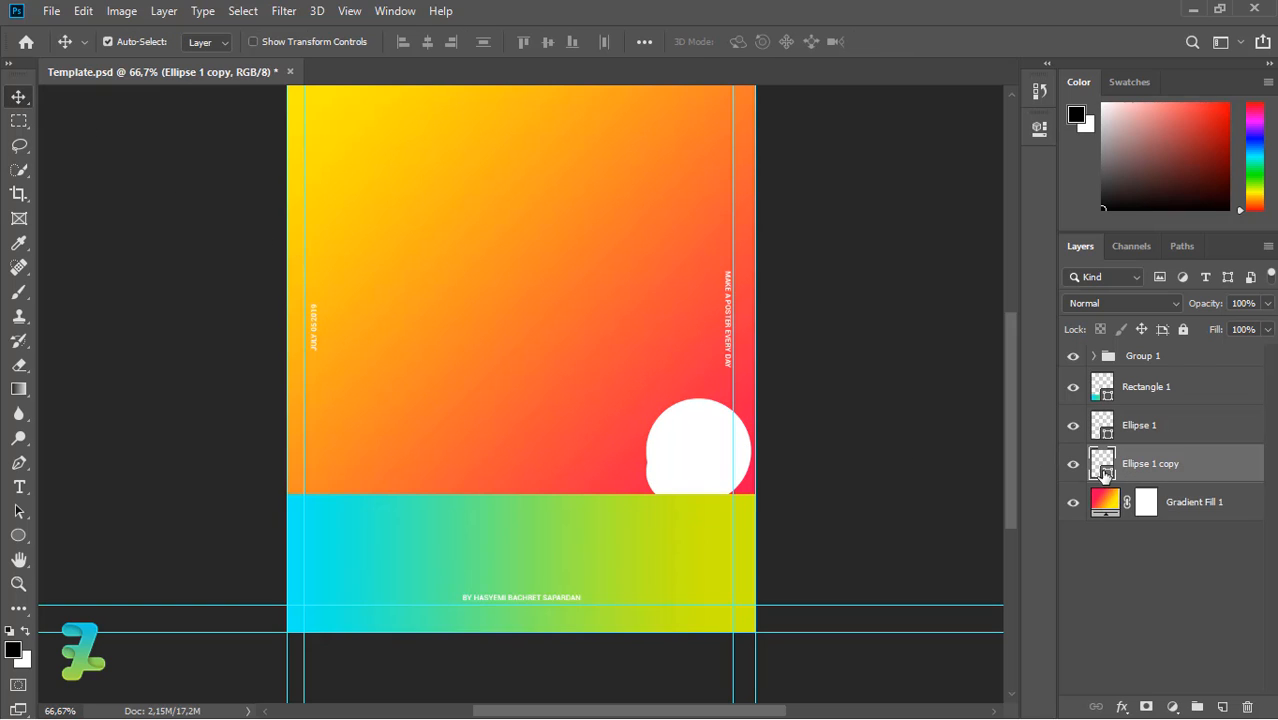
pyautogui.doubleClick(1104, 466)
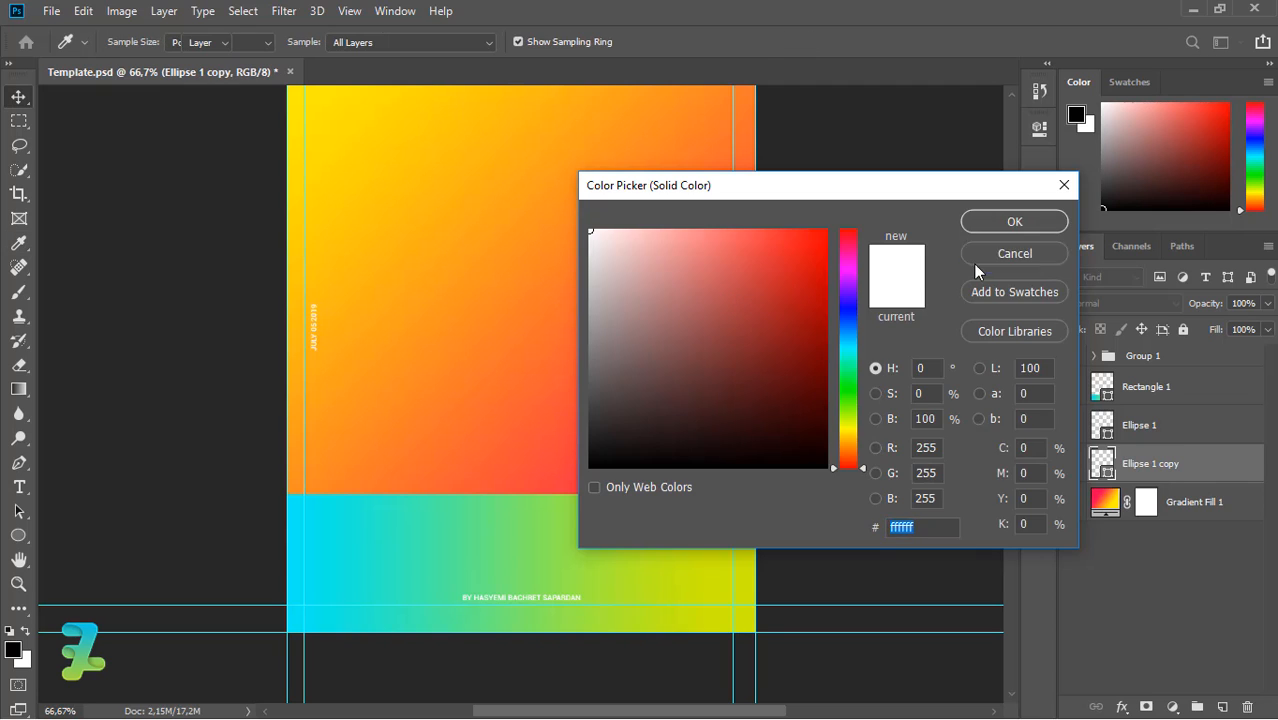
pyautogui.click(978, 259)
# Step: Fill the larger circle with the custom pink-to-yellow linear gradient and centre it behind the white circle
pyautogui.click(18, 535)
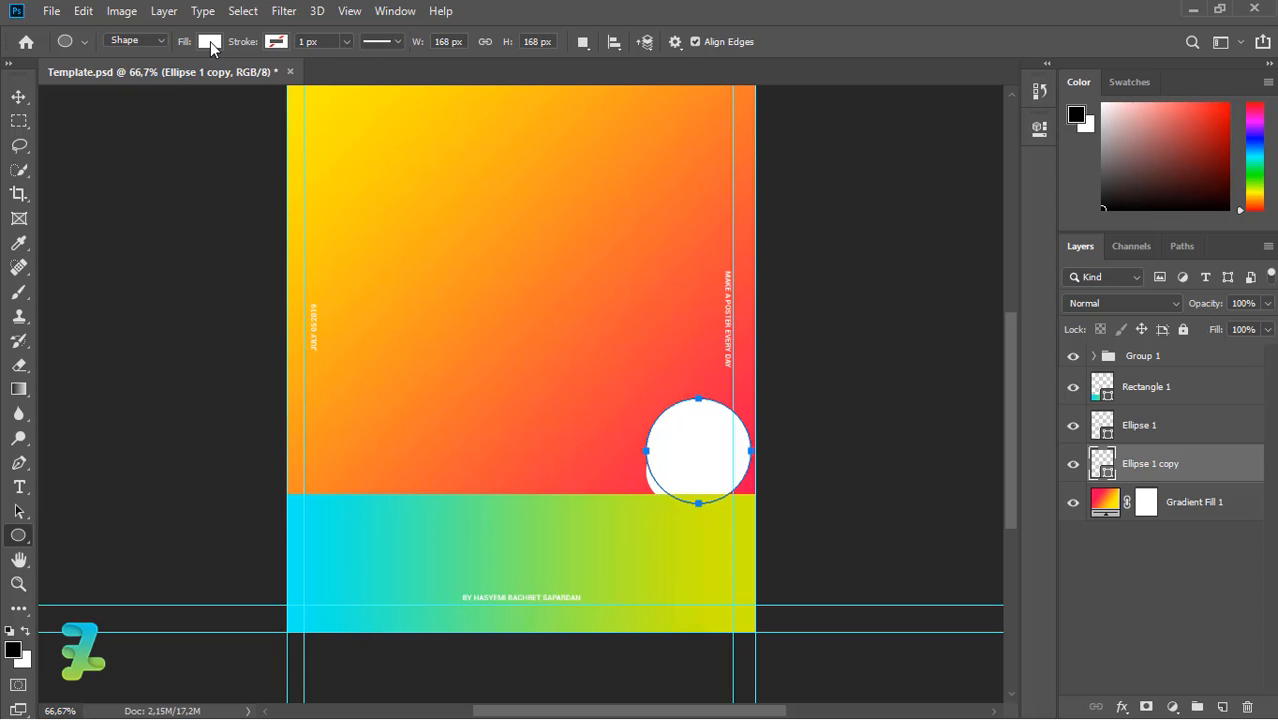
pyautogui.click(210, 43)
pyautogui.click(200, 77)
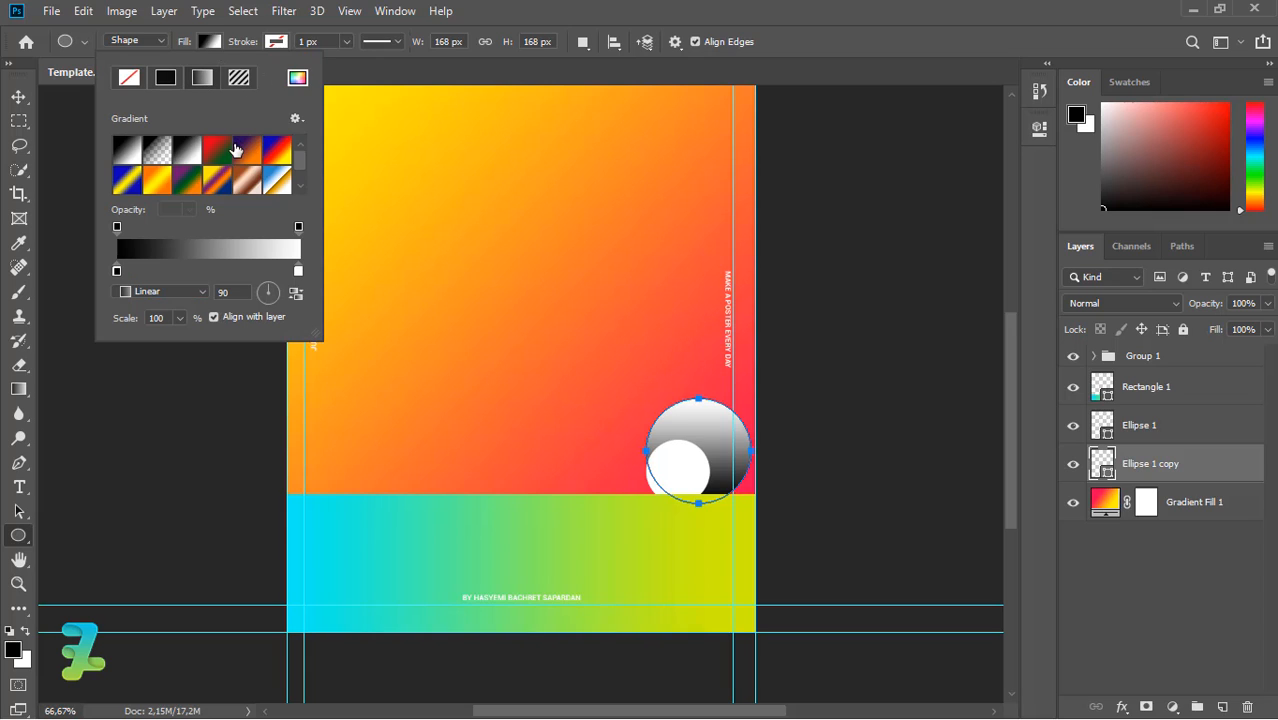
pyautogui.scroll(-1, 296, 163)
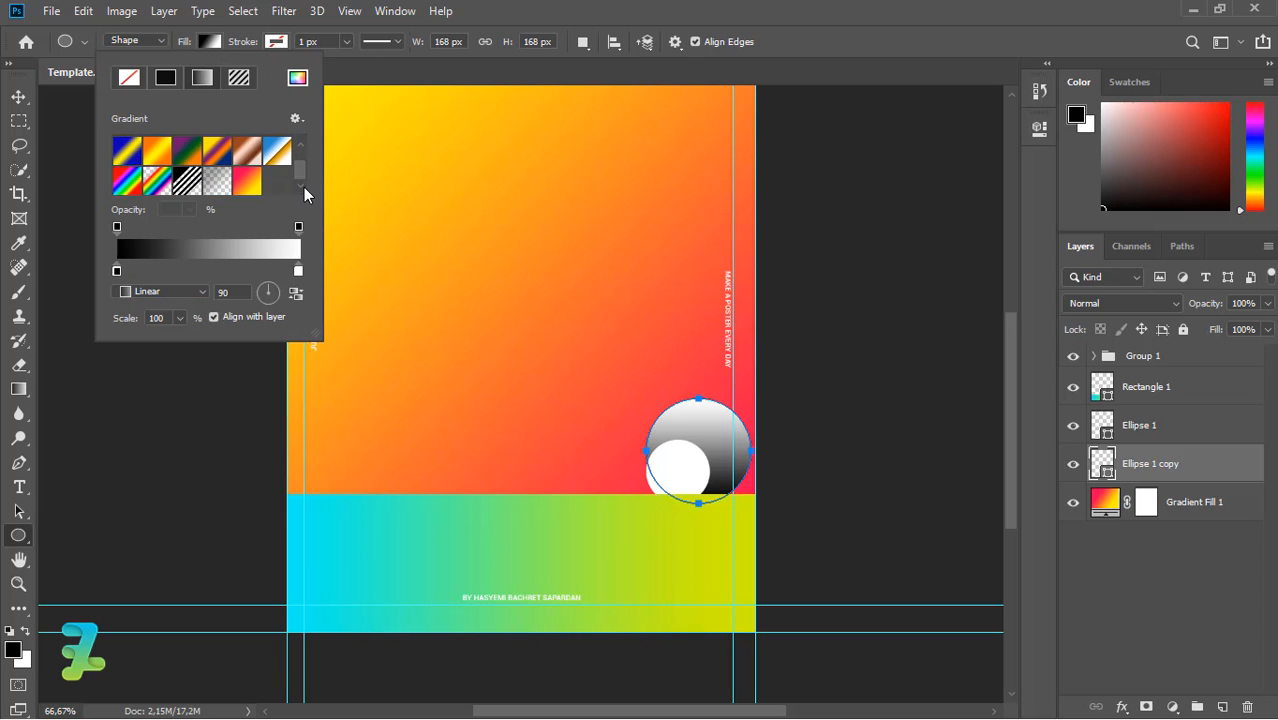
pyautogui.click(248, 183)
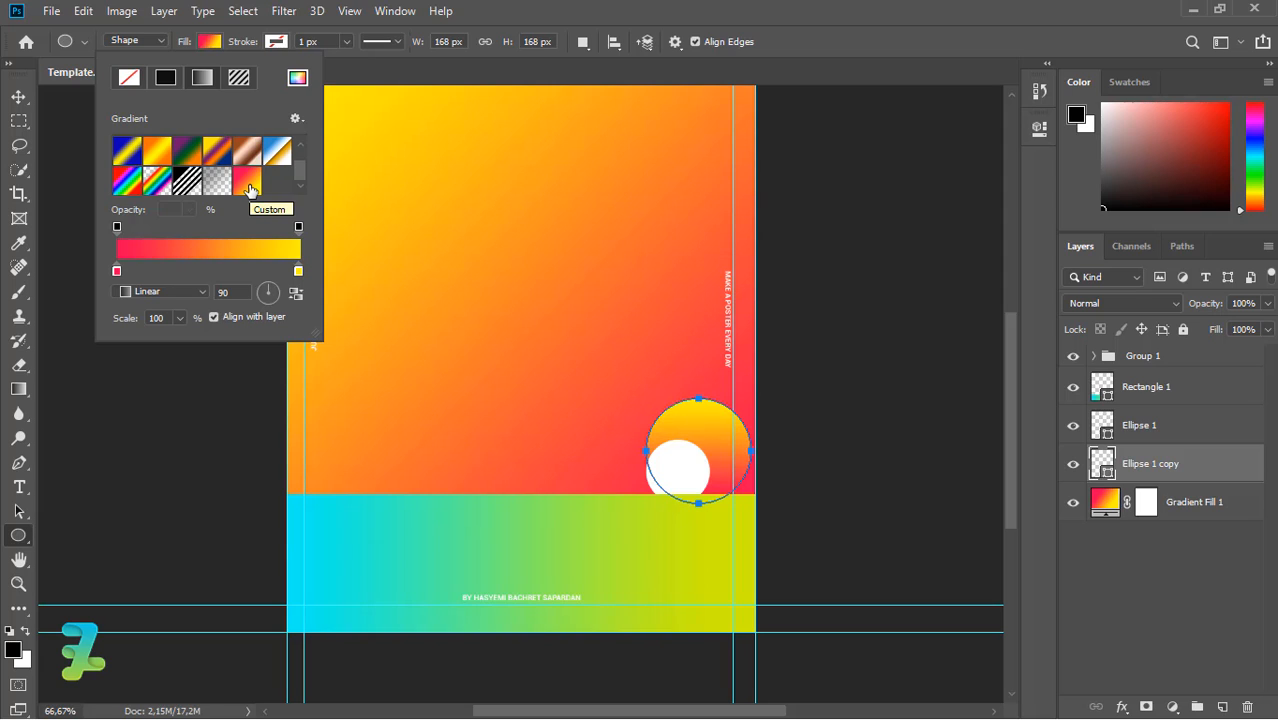
pyautogui.press('v')
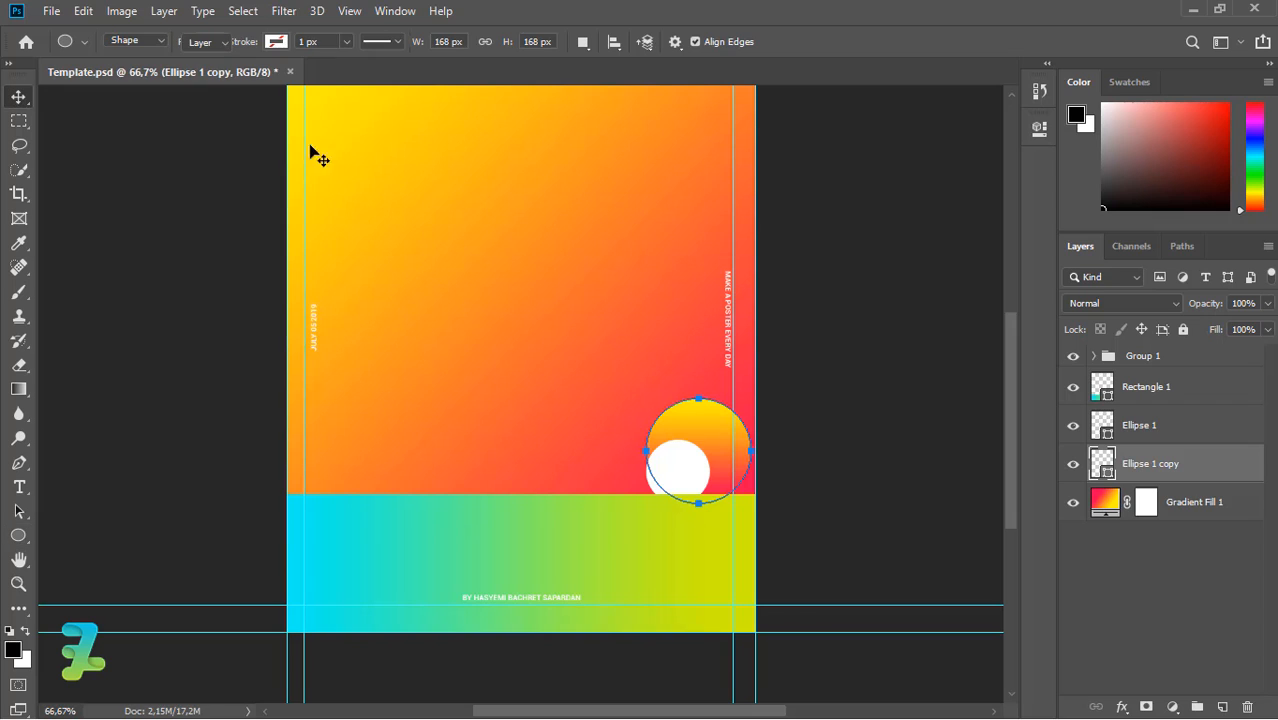
pyautogui.moveTo(703, 436)
pyautogui.mouseDown()
pyautogui.moveTo(679, 424)
pyautogui.moveTo(683, 446)
pyautogui.mouseUp()
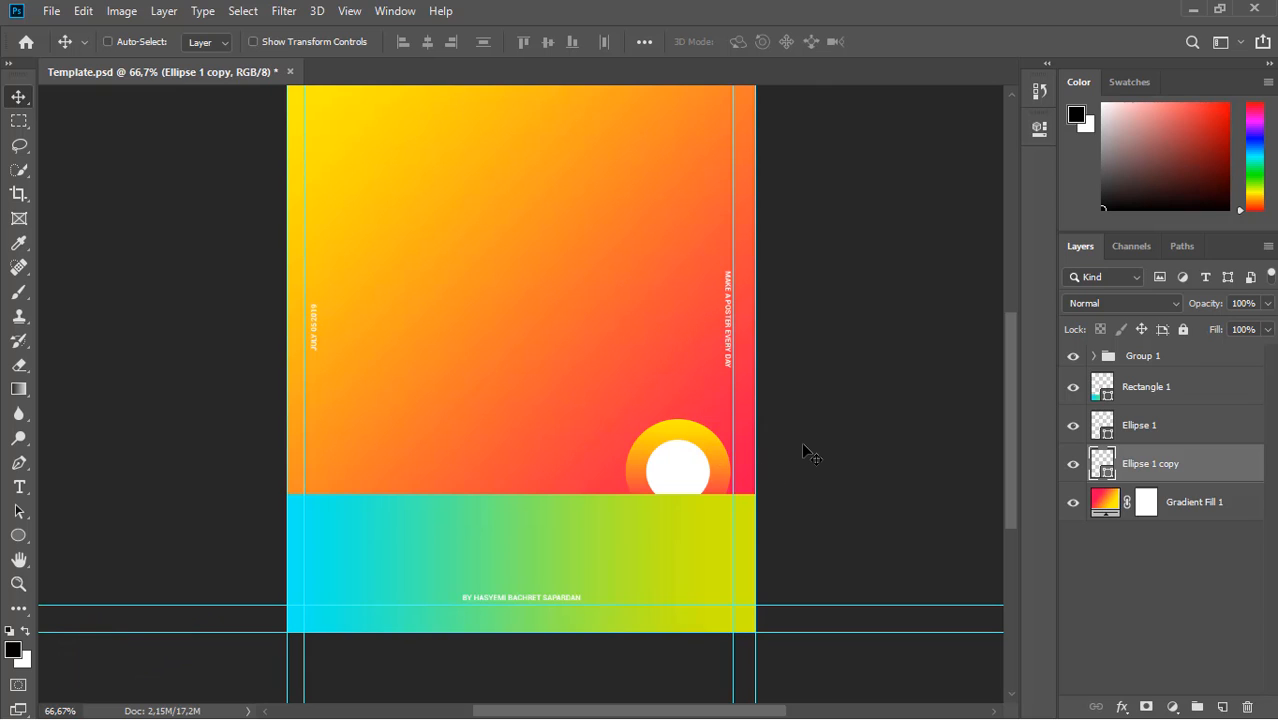
# Step: Duplicate the gradient circle, enlarge the lower copy proportionally and centre it behind the white circle as an outer ring
pyautogui.hotkey('ctrl', 'j')
pyautogui.click(1106, 498)
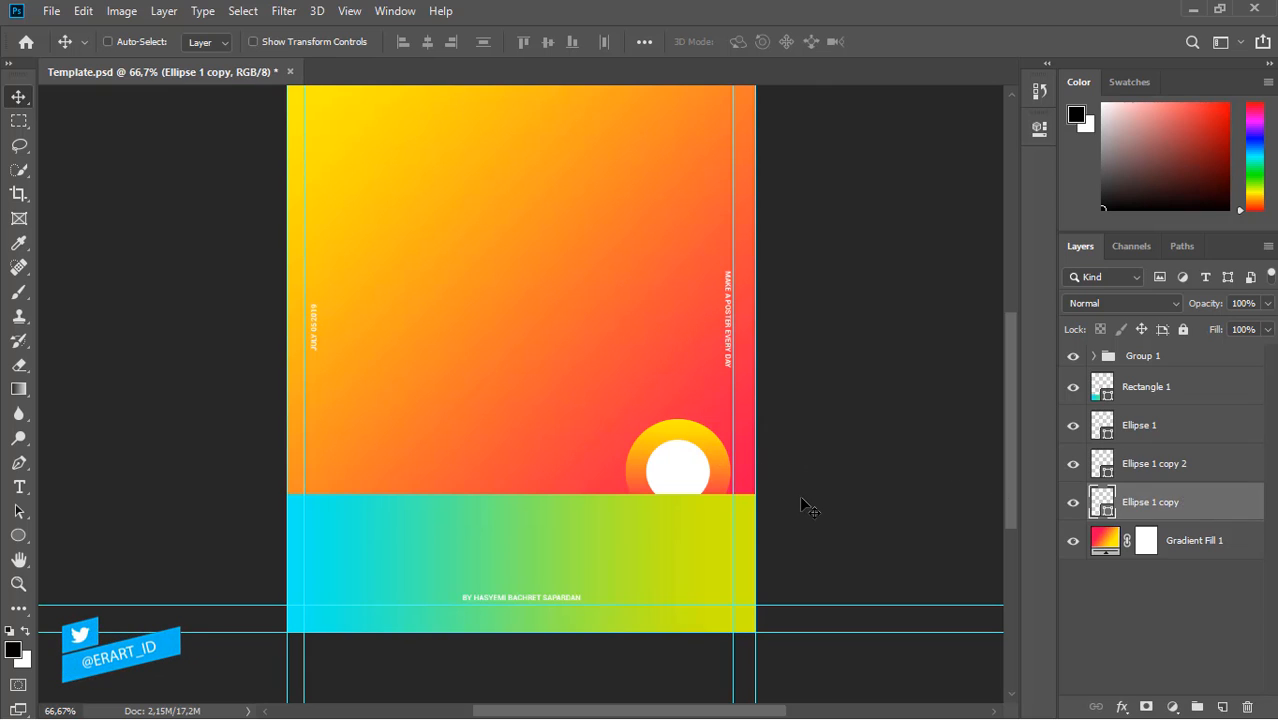
pyautogui.hotkey('ctrl', 't')
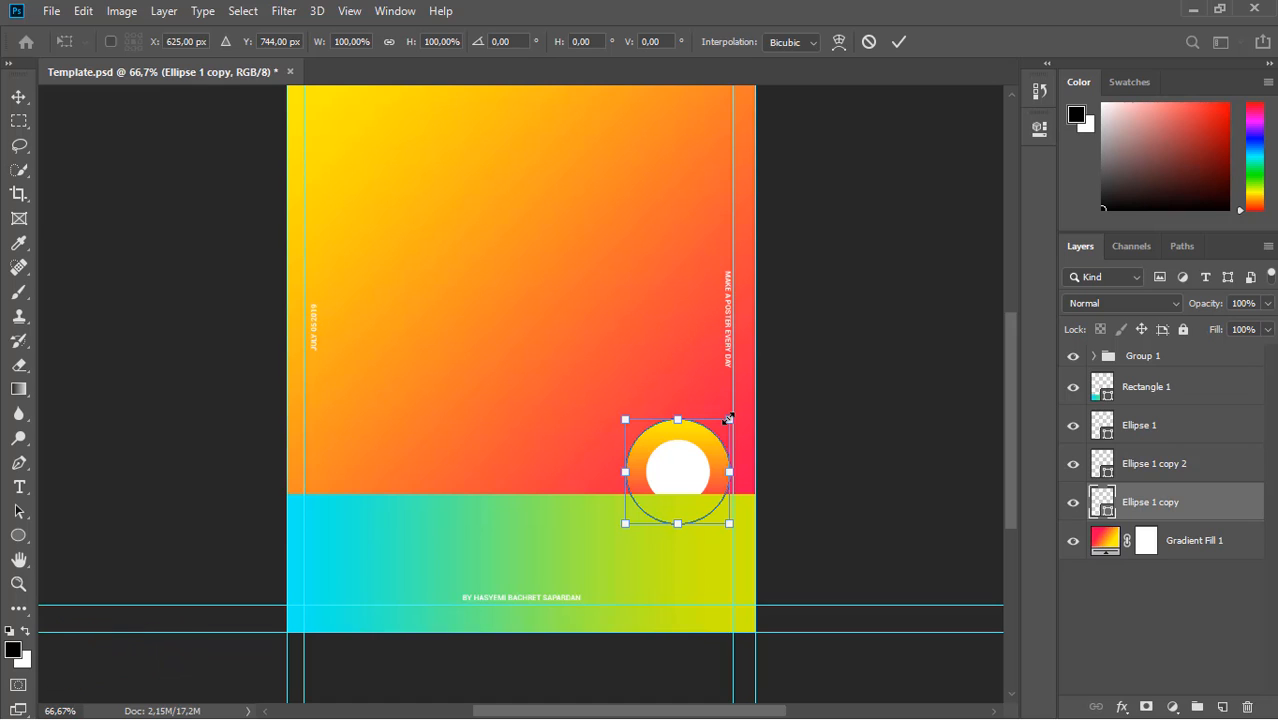
pyautogui.moveTo(729, 418); pyautogui.dragTo(740, 376)
pyautogui.hotkey('ctrl', 'z')
pyautogui.click(16, 96)
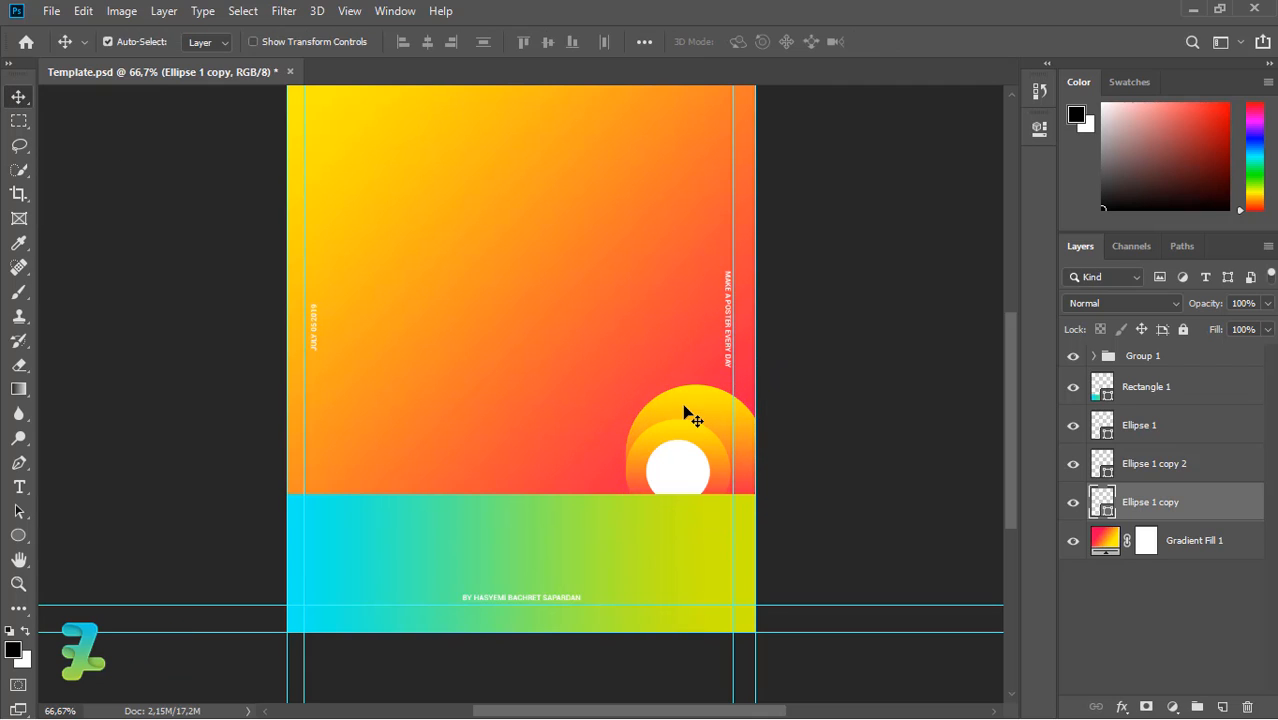
pyautogui.moveTo(688, 417)
pyautogui.mouseDown()
pyautogui.moveTo(659, 414)
pyautogui.moveTo(673, 436)
pyautogui.mouseUp()
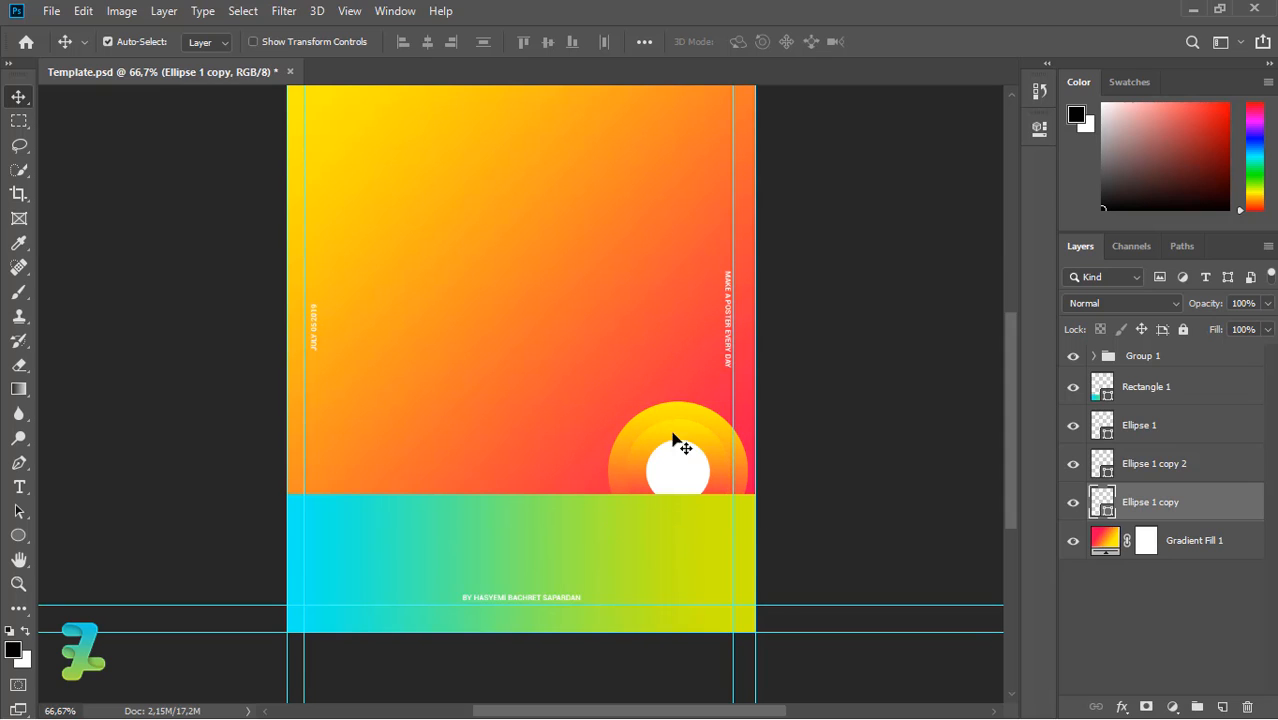
pyautogui.press('Up')
pyautogui.press('Up')
# Step: Scale both gradient circles together to 111.61% and recentre the inner one around the white circle
pyautogui.keyDown('shift'); pyautogui.click(1107, 462); pyautogui.keyUp('shift')
pyautogui.hotkey('ctrl', 't')
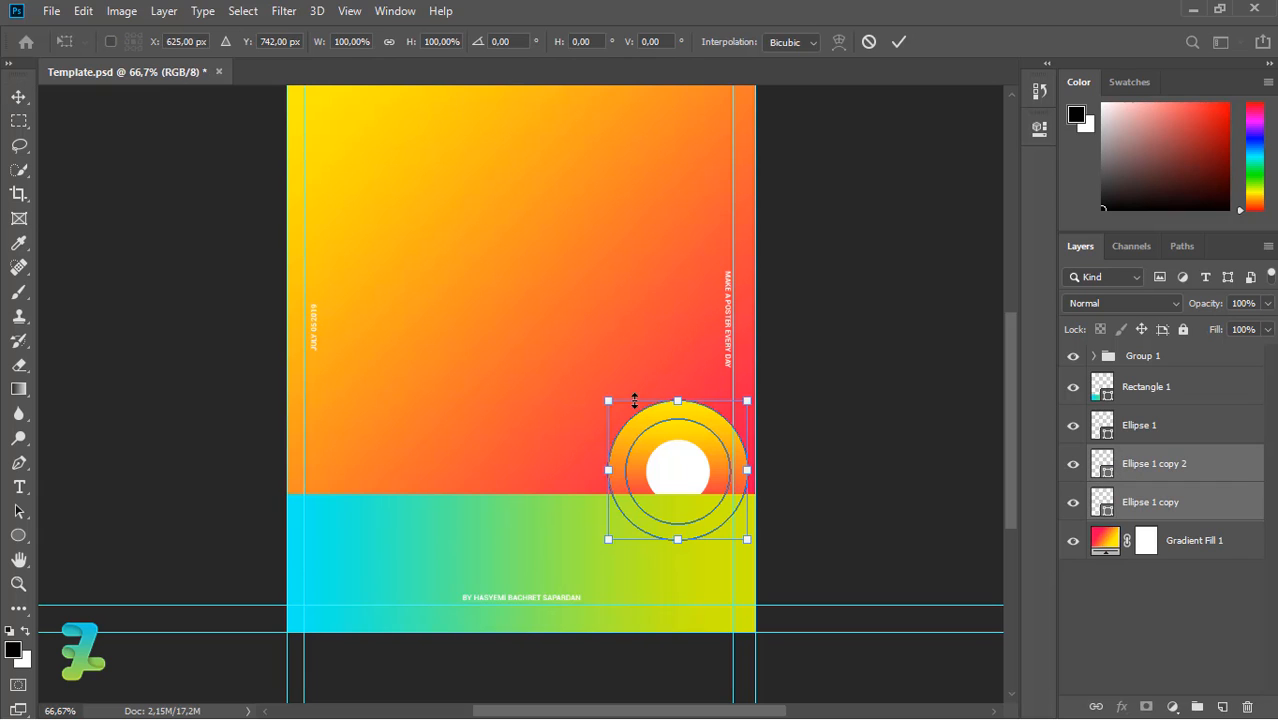
pyautogui.moveTo(607, 397)
pyautogui.mouseDown()
pyautogui.moveTo(575, 369)
pyautogui.moveTo(591, 383)
pyautogui.mouseUp()
pyautogui.click(18, 97)
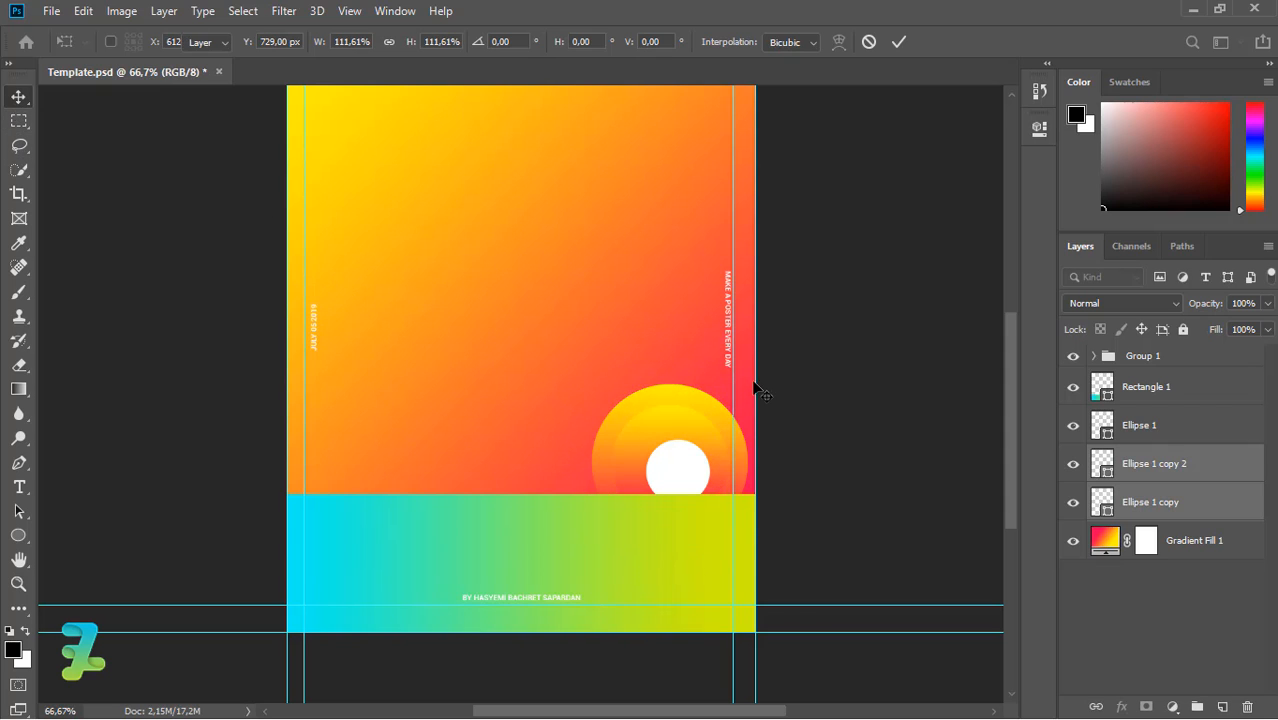
pyautogui.click(626, 446)
pyautogui.moveTo(651, 442); pyautogui.dragTo(655, 458)
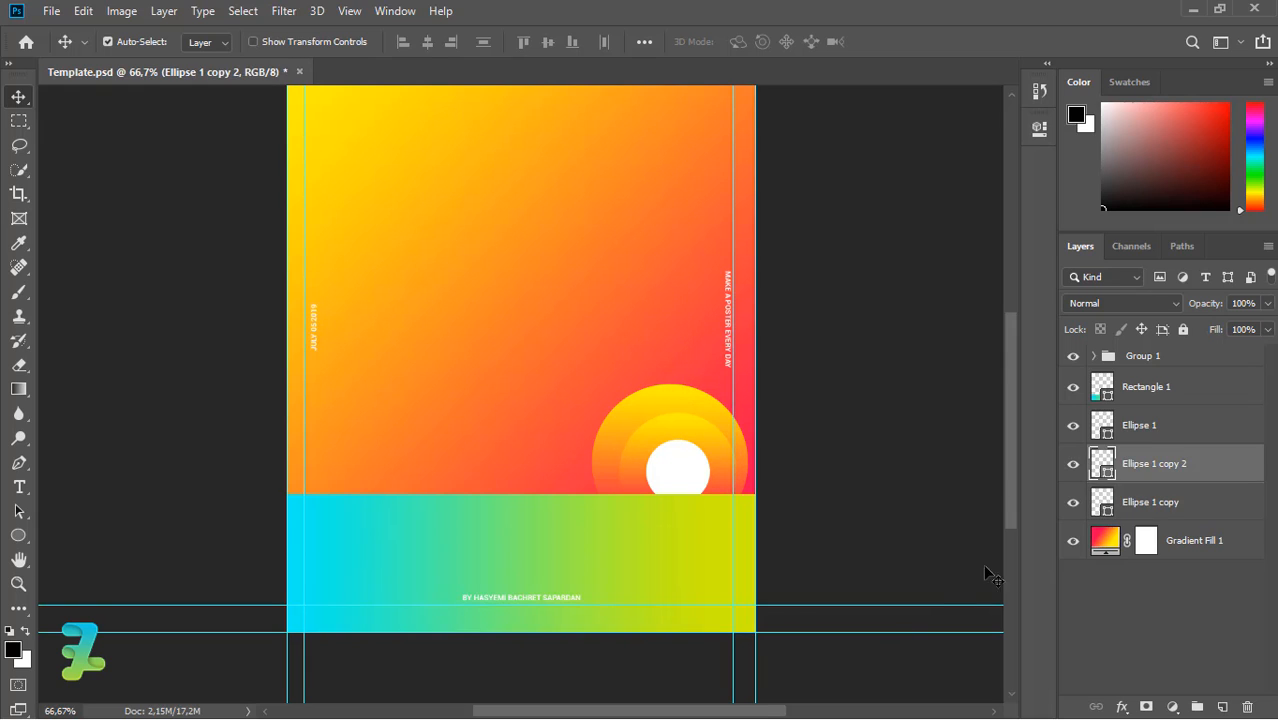
# Step: Nudge the outer gradient circle to the right until it is horizontally centred behind the white circle
pyautogui.click(1095, 505)
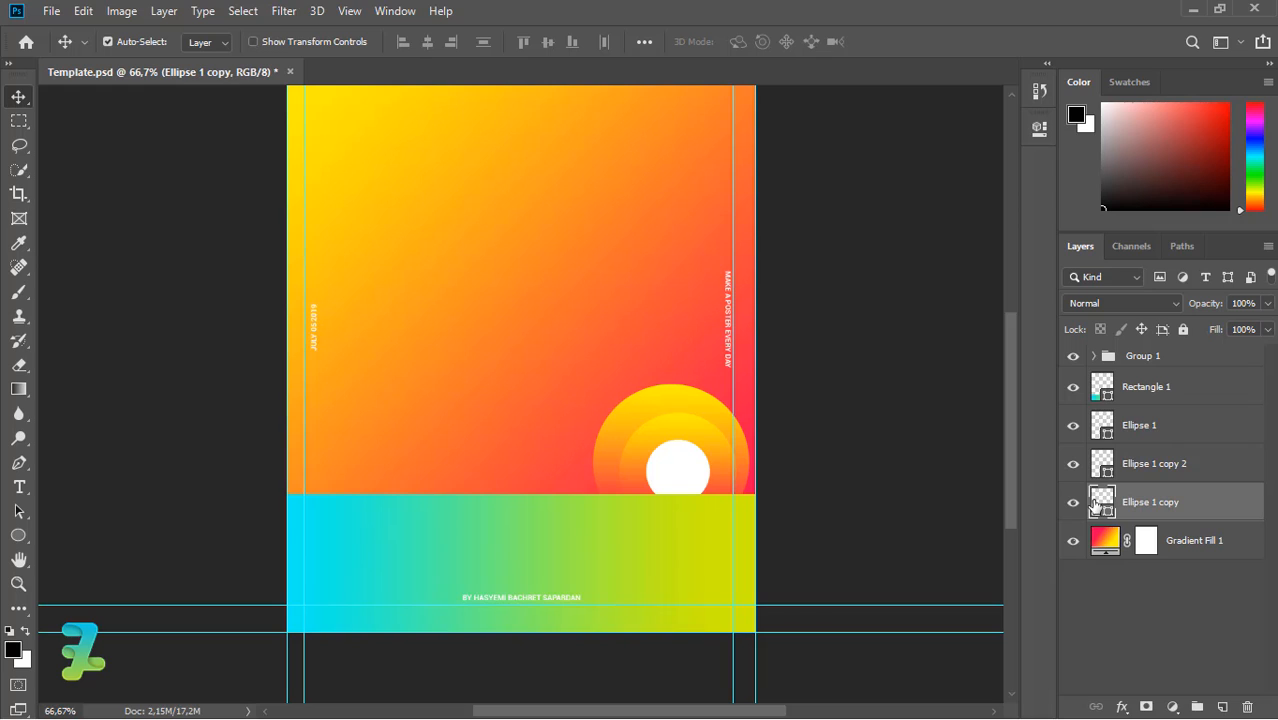
pyautogui.press('Right')
pyautogui.press('Right')
pyautogui.press('Right')
pyautogui.press('Right')
pyautogui.press('Right')
pyautogui.press('Right')
pyautogui.press('Right')
pyautogui.press('Right')
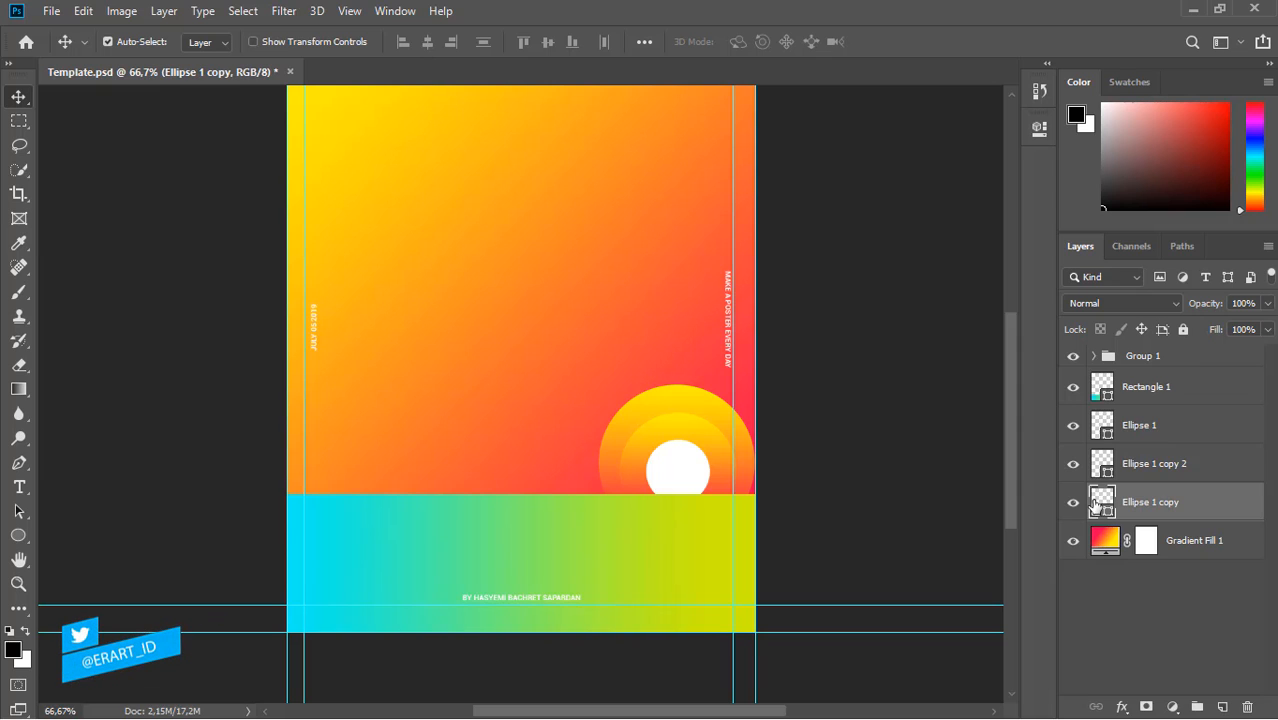
# Step: Shift the pink stop of the outer circle's gradient inward to about one fifth of the gradient's length
pyautogui.click(20, 538)
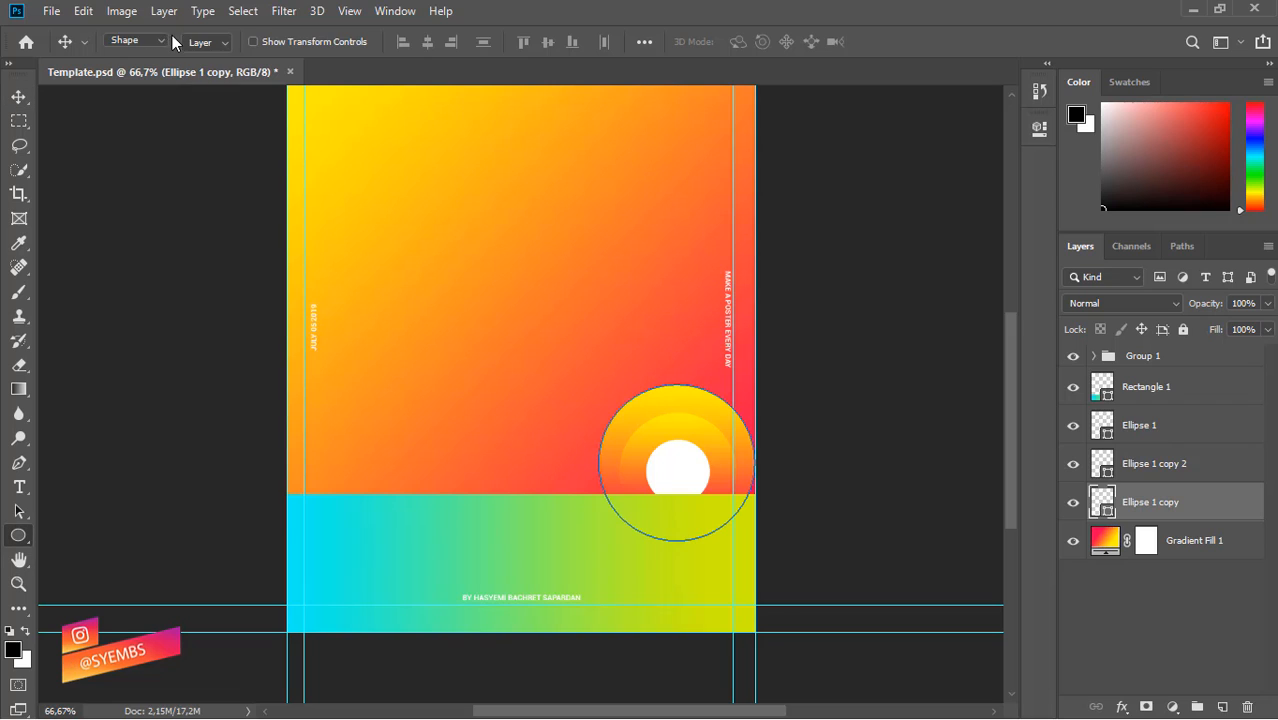
pyautogui.click(210, 46)
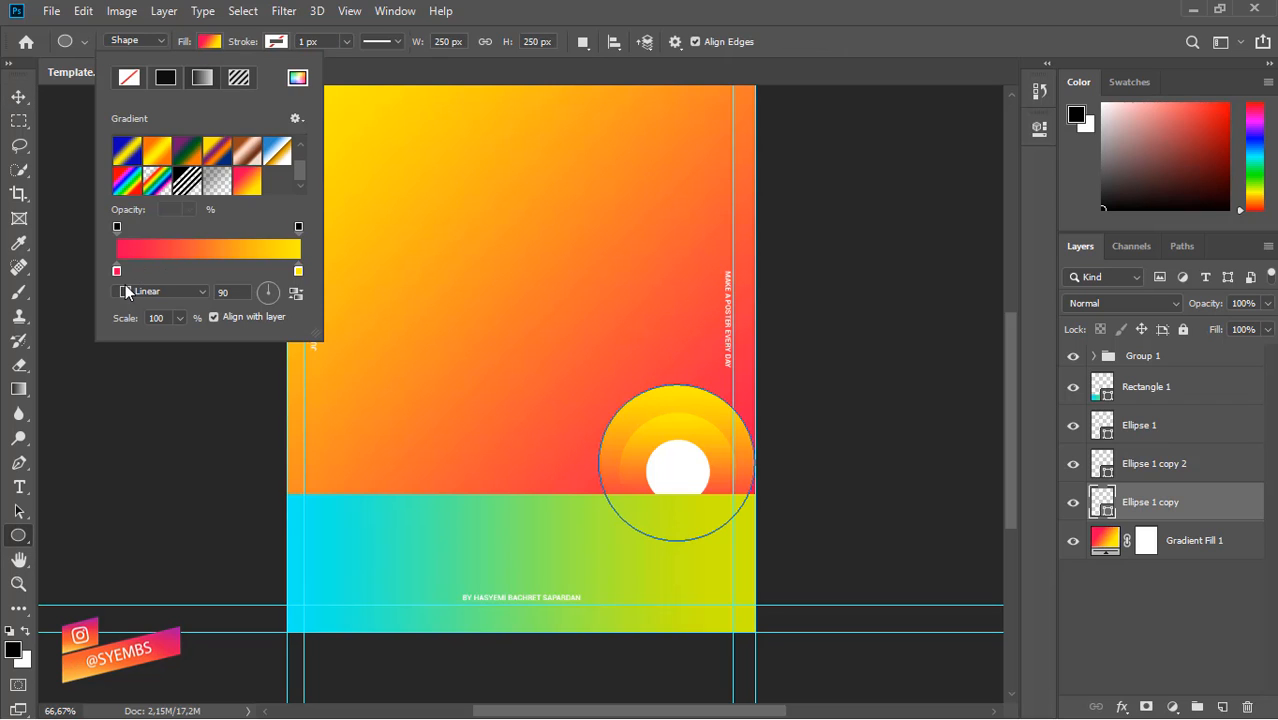
pyautogui.moveTo(122, 270); pyautogui.dragTo(153, 271)
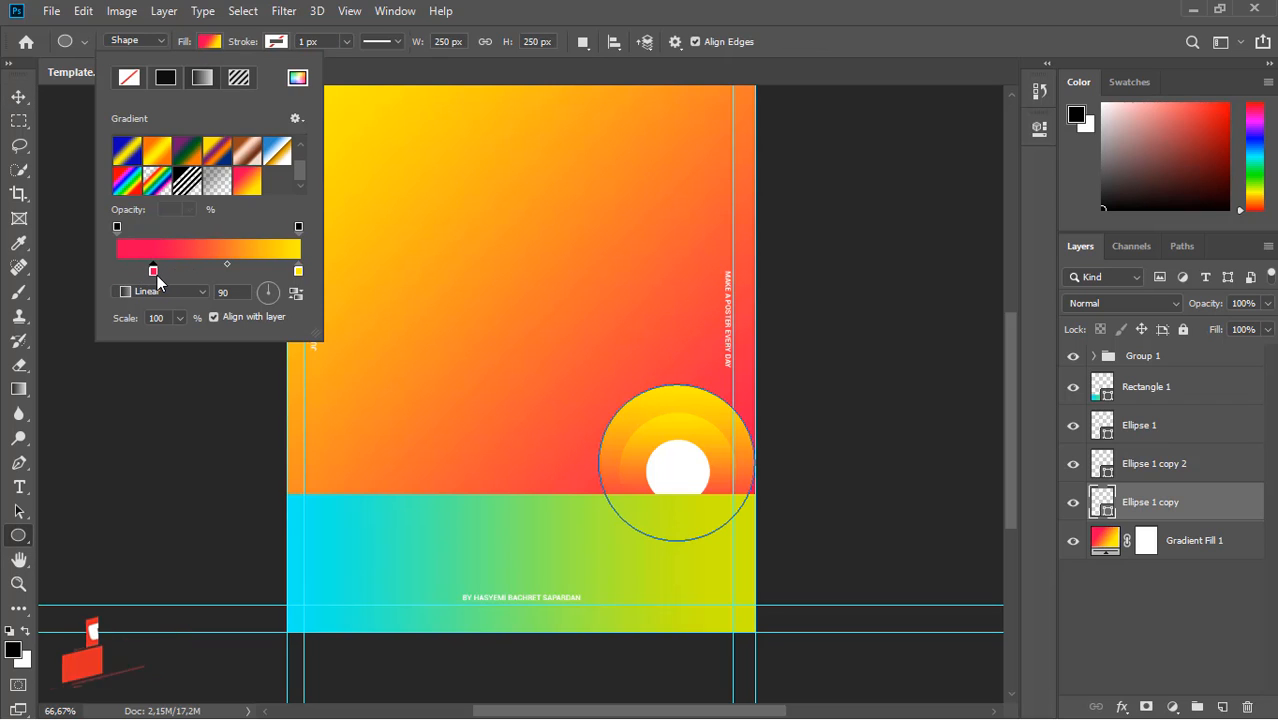
pyautogui.click(18, 96)
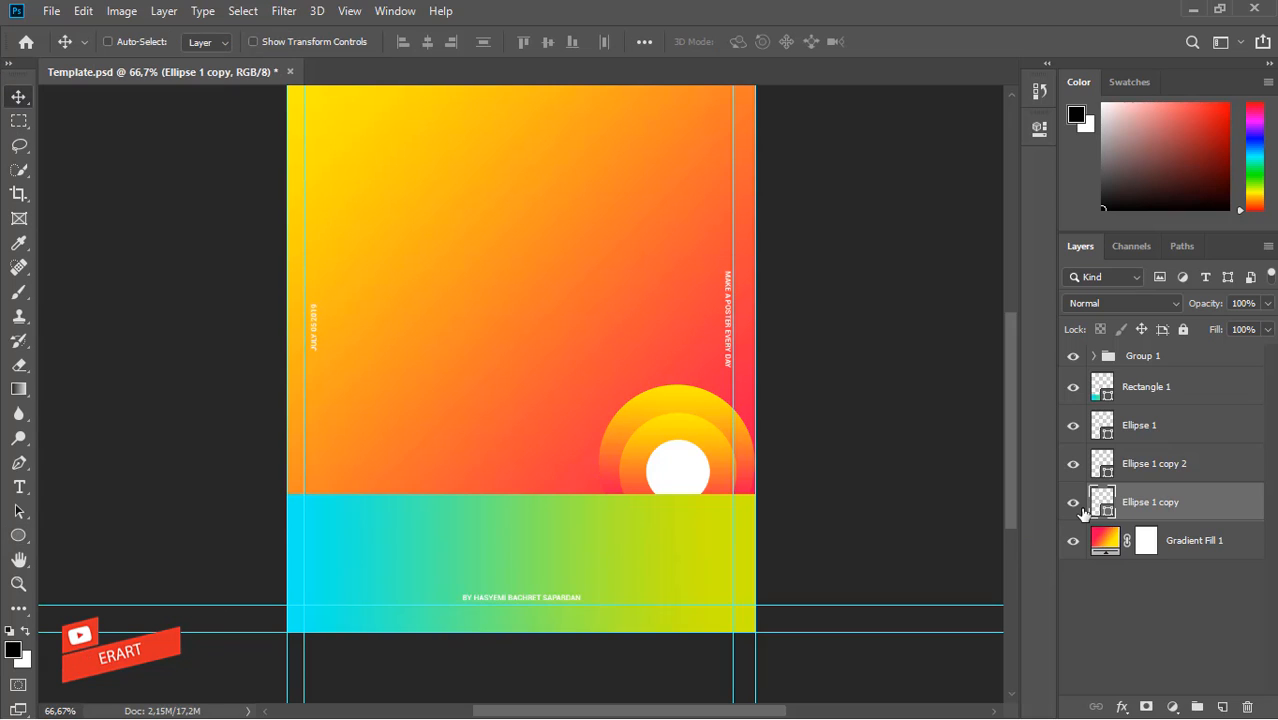
# Step: Duplicate the outer gradient circle and scale the lower copy proportionally to 124.40% as a third ring
pyautogui.hotkey('ctrl', 'j')
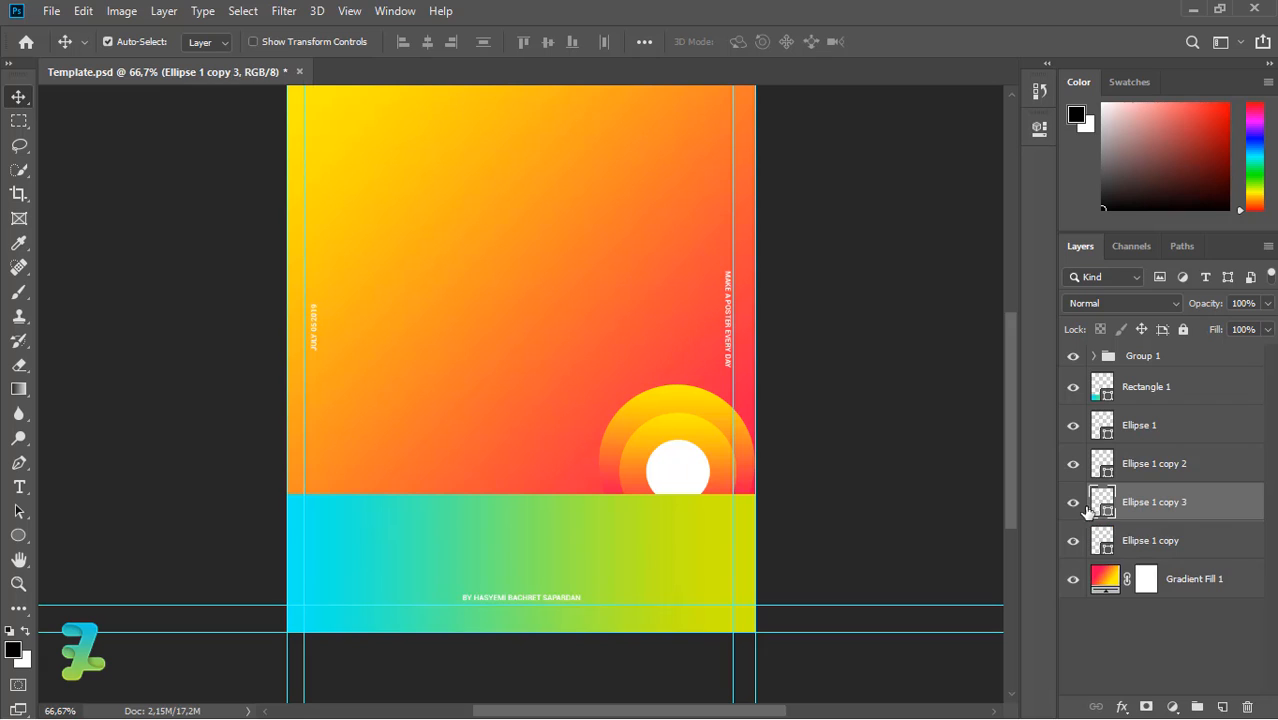
pyautogui.hotkey('alt', '[')
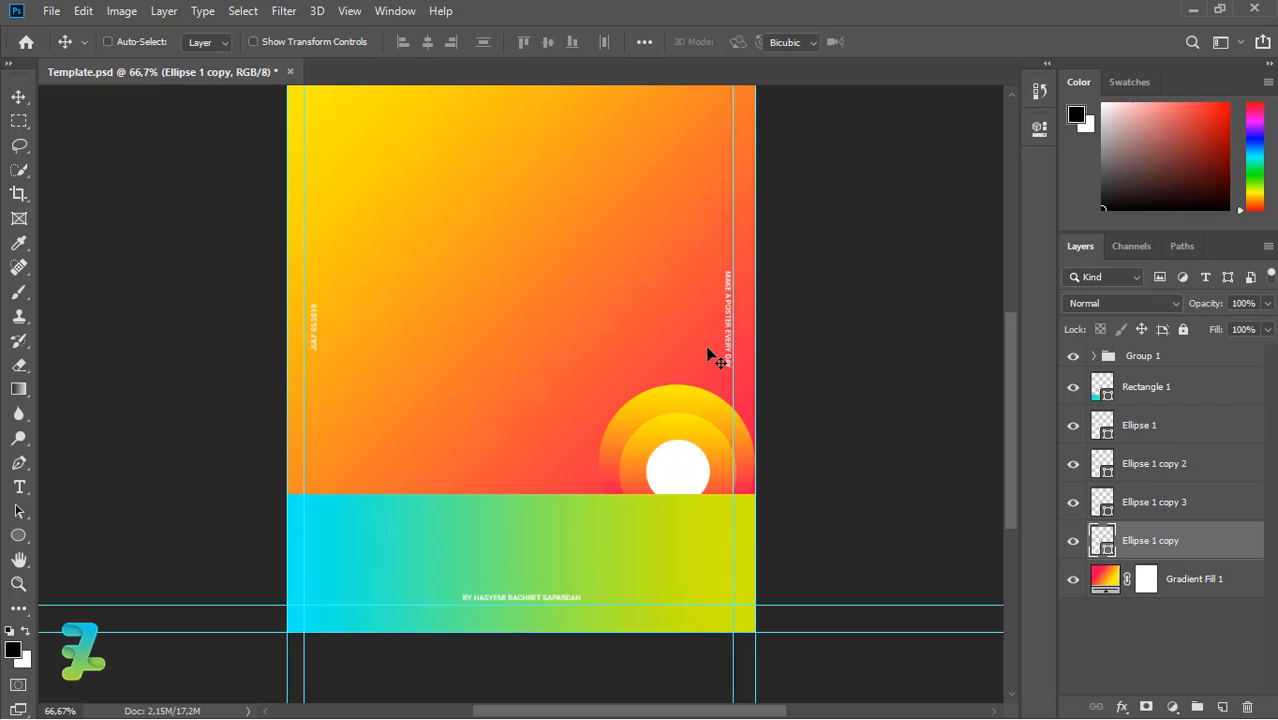
pyautogui.hotkey('ctrl', 't')
pyautogui.moveTo(757, 381); pyautogui.dragTo(803, 346)
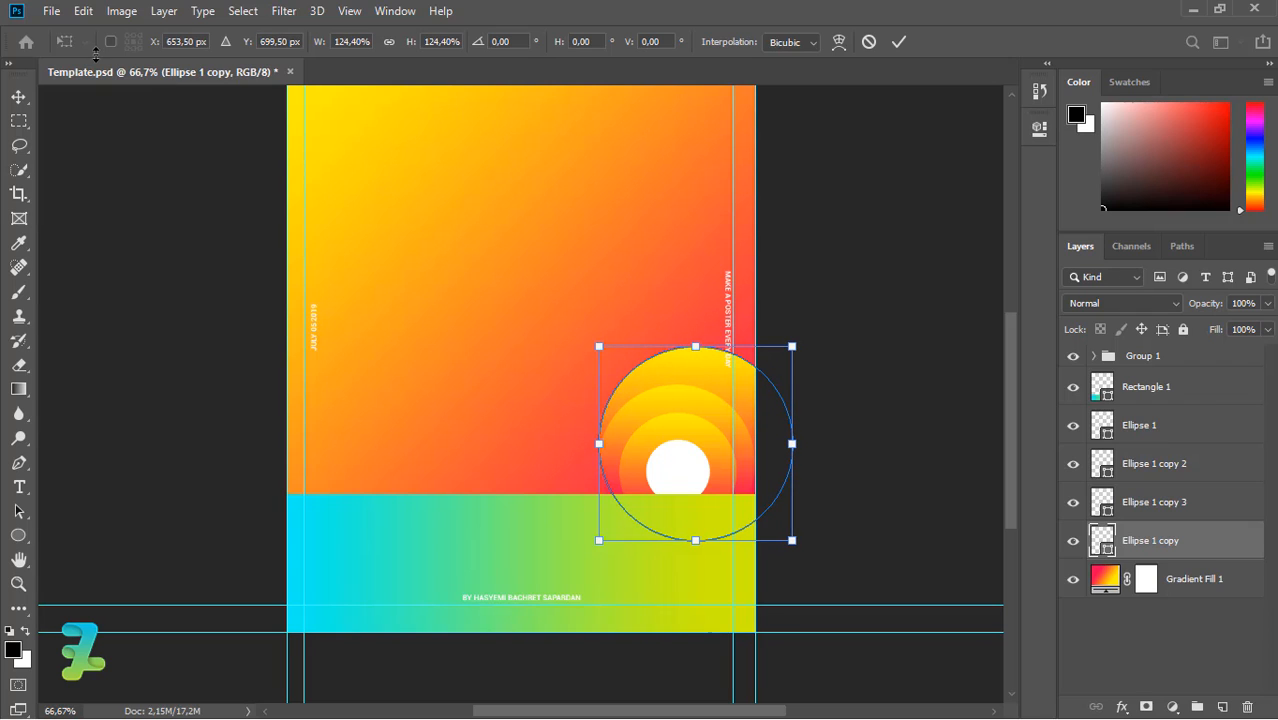
pyautogui.press('Return')
# Step: Move the new outer ring left and down until it is horizontally centred behind the smaller rings
pyautogui.moveTo(705, 374)
pyautogui.mouseDown()
pyautogui.moveTo(676, 374)
pyautogui.moveTo(689, 392)
pyautogui.moveTo(688, 381)
pyautogui.mouseUp()
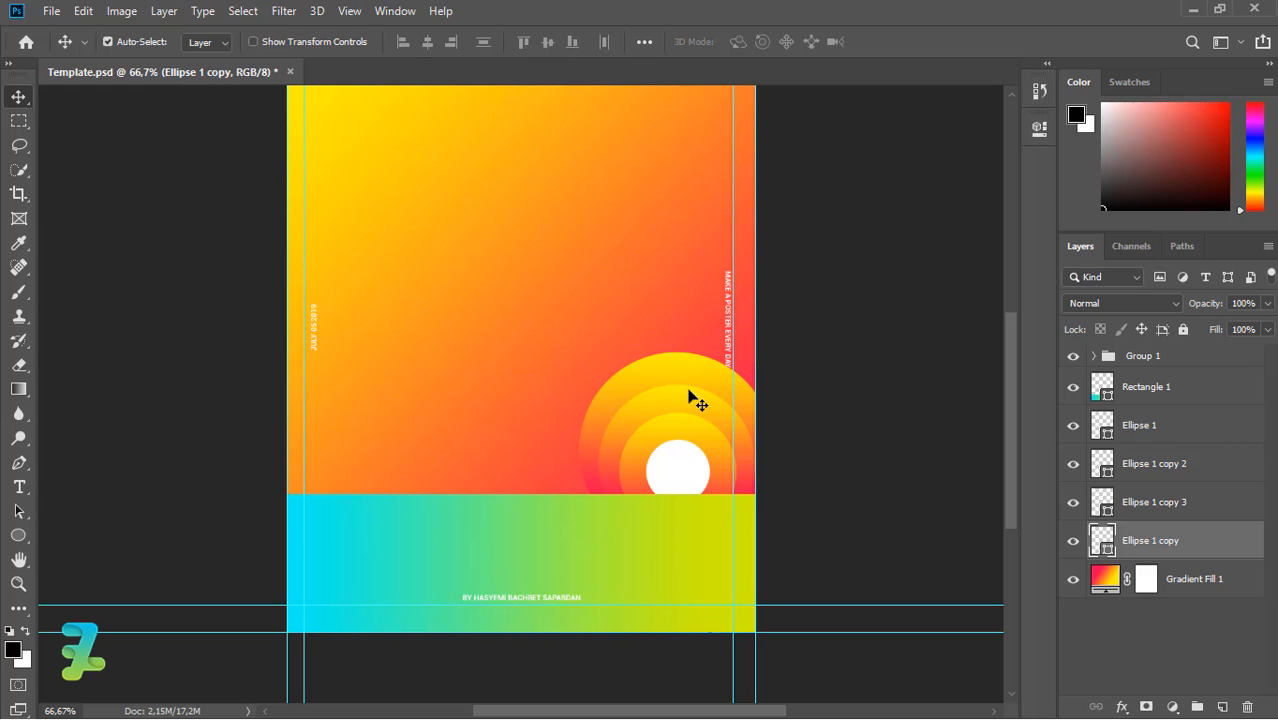
pyautogui.press('Down')
pyautogui.press('Down')
pyautogui.press('Down')
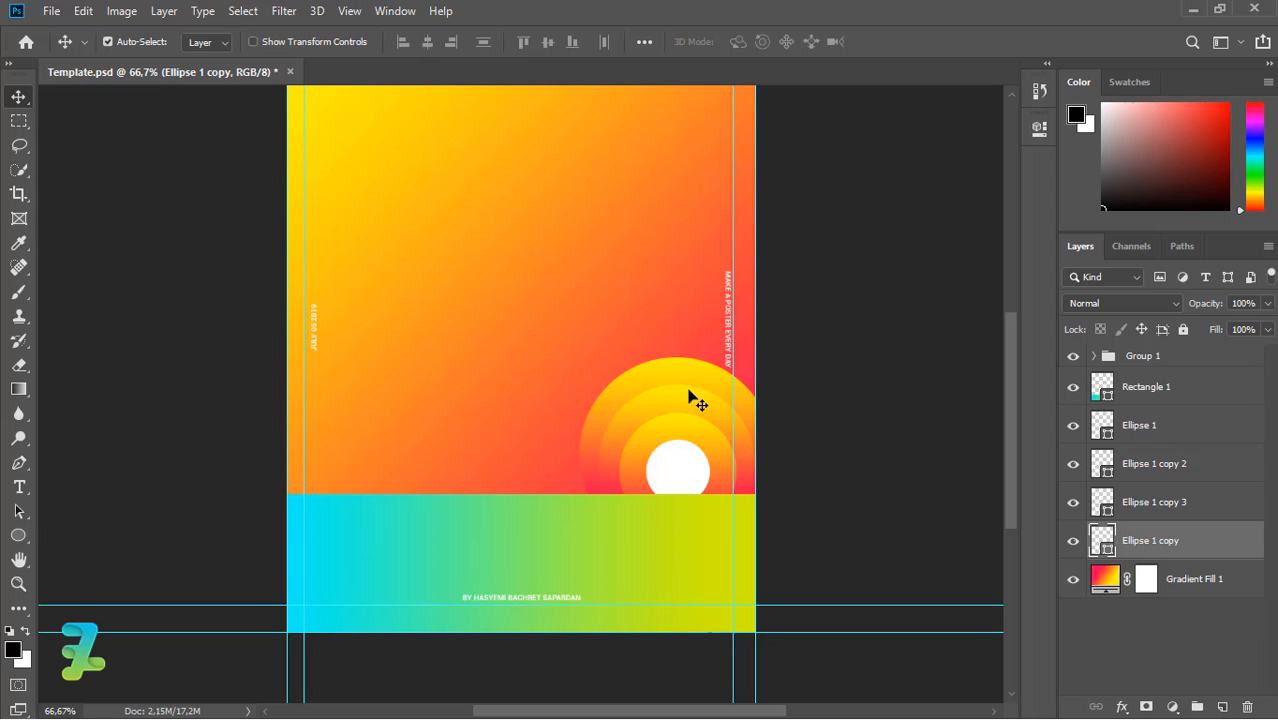
pyautogui.press('ctrl')
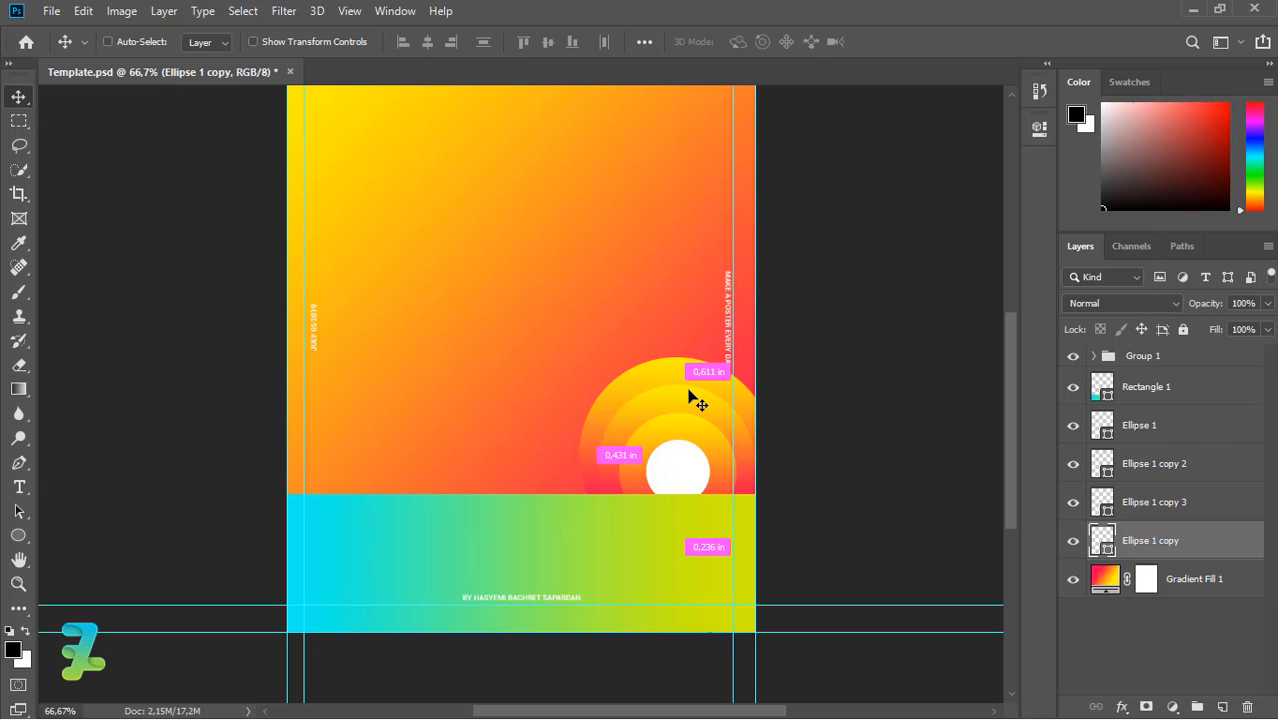
# Step: Duplicate the outermost ring, scale the lower copy to 121.22% and centre it horizontally behind the others as a fourth ring
pyautogui.hotkey('ctrl', 'j')
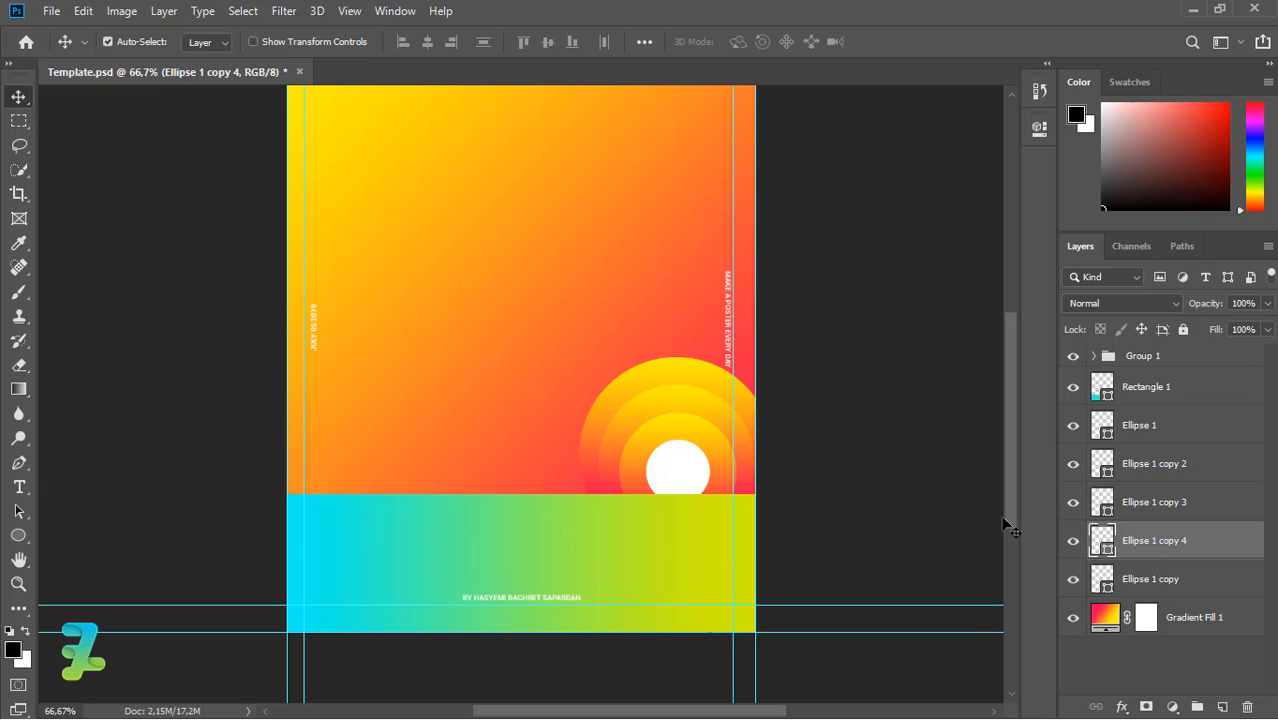
pyautogui.hotkey('alt', '[')
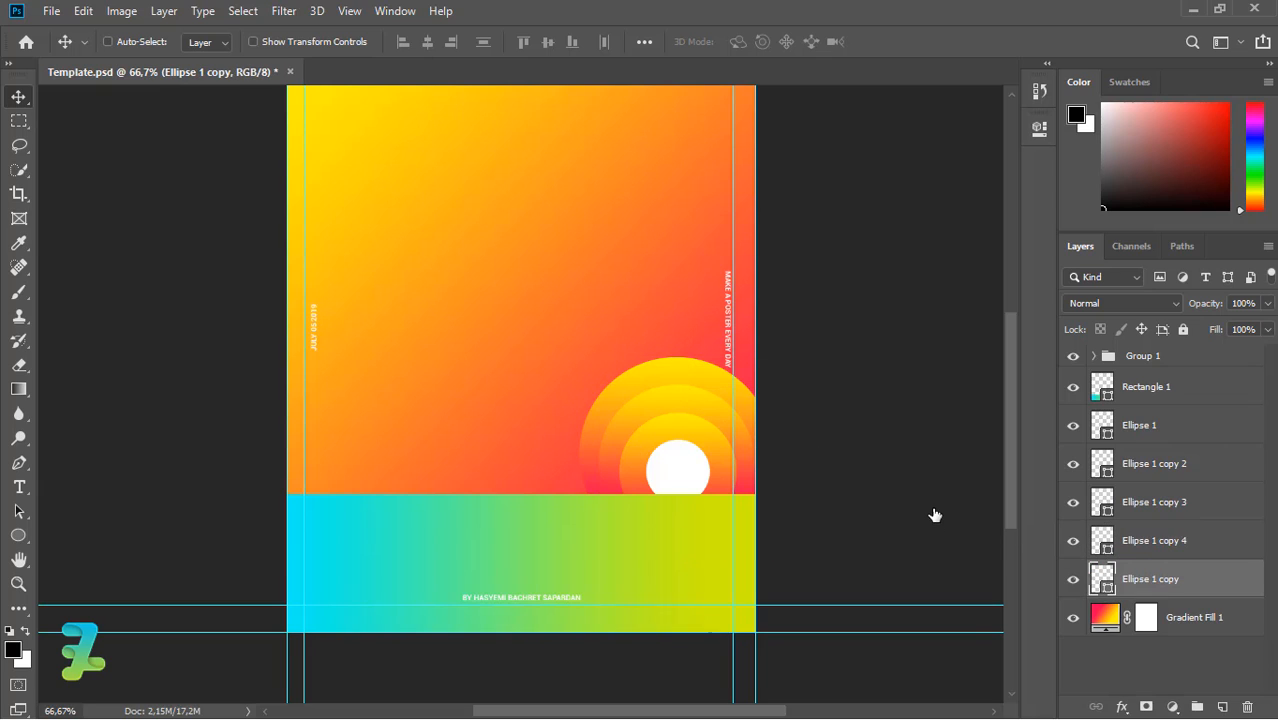
pyautogui.hotkey('ctrl', 't')
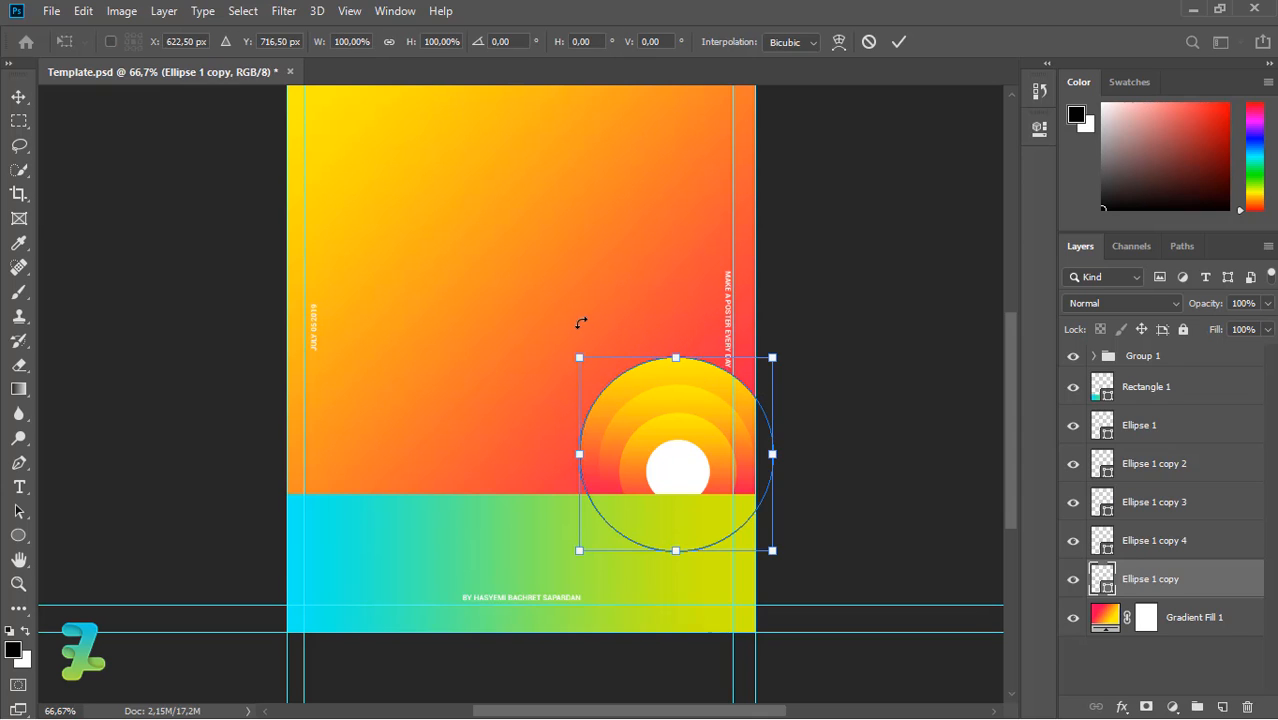
pyautogui.moveTo(571, 345); pyautogui.dragTo(540, 320)
pyautogui.moveTo(596, 370); pyautogui.dragTo(617, 383)
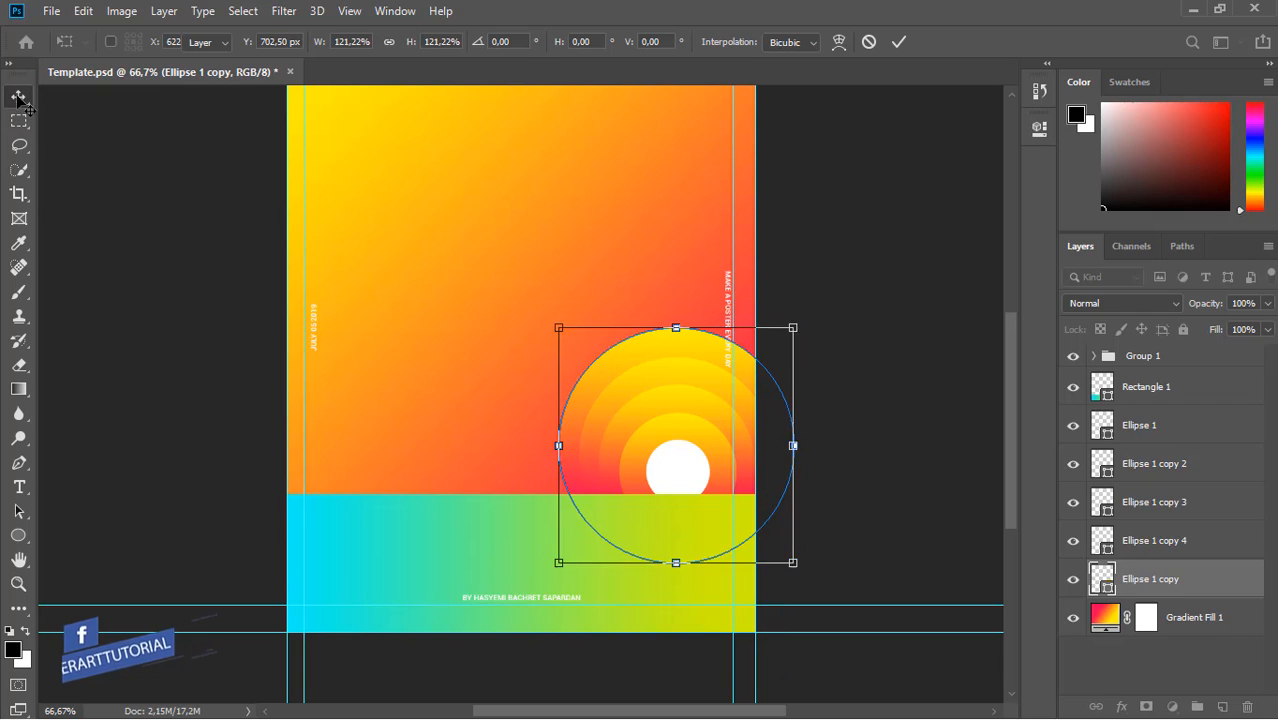
pyautogui.press('Return')
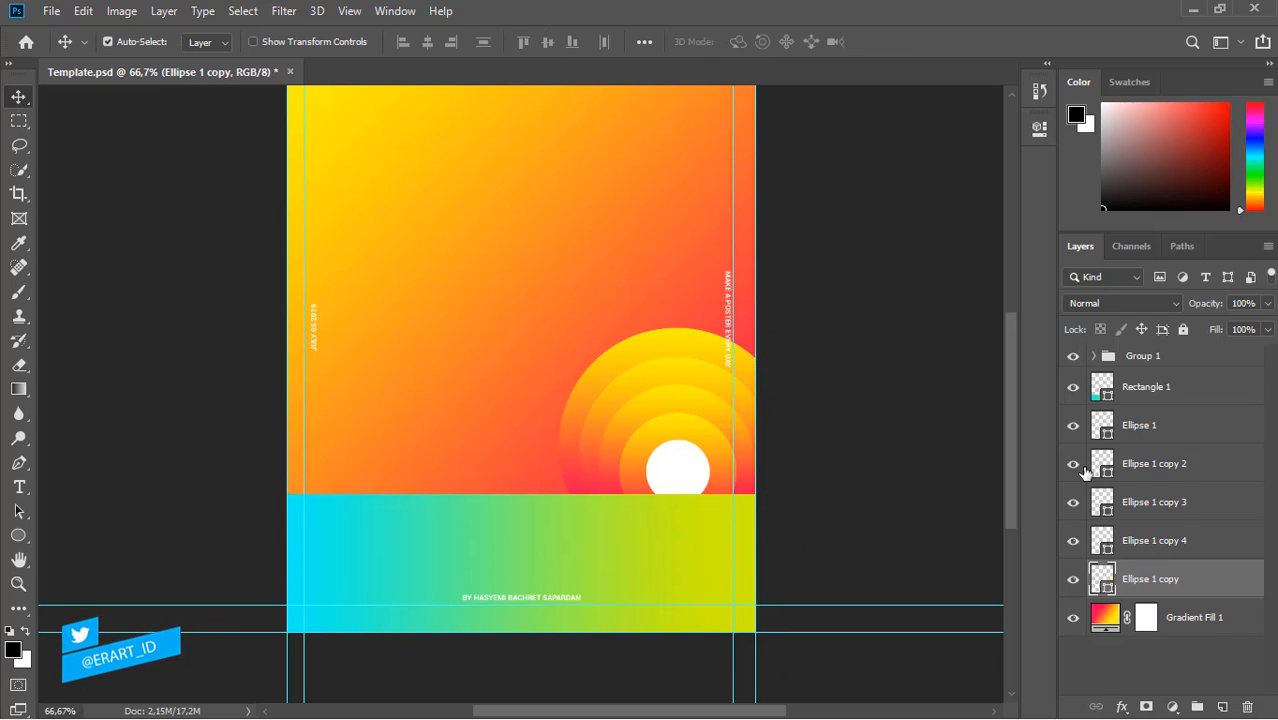
# Step: Scale the four gradient rings together to 134.22%, leaving out the white circle, and recentre them around it
pyautogui.click(1074, 465)
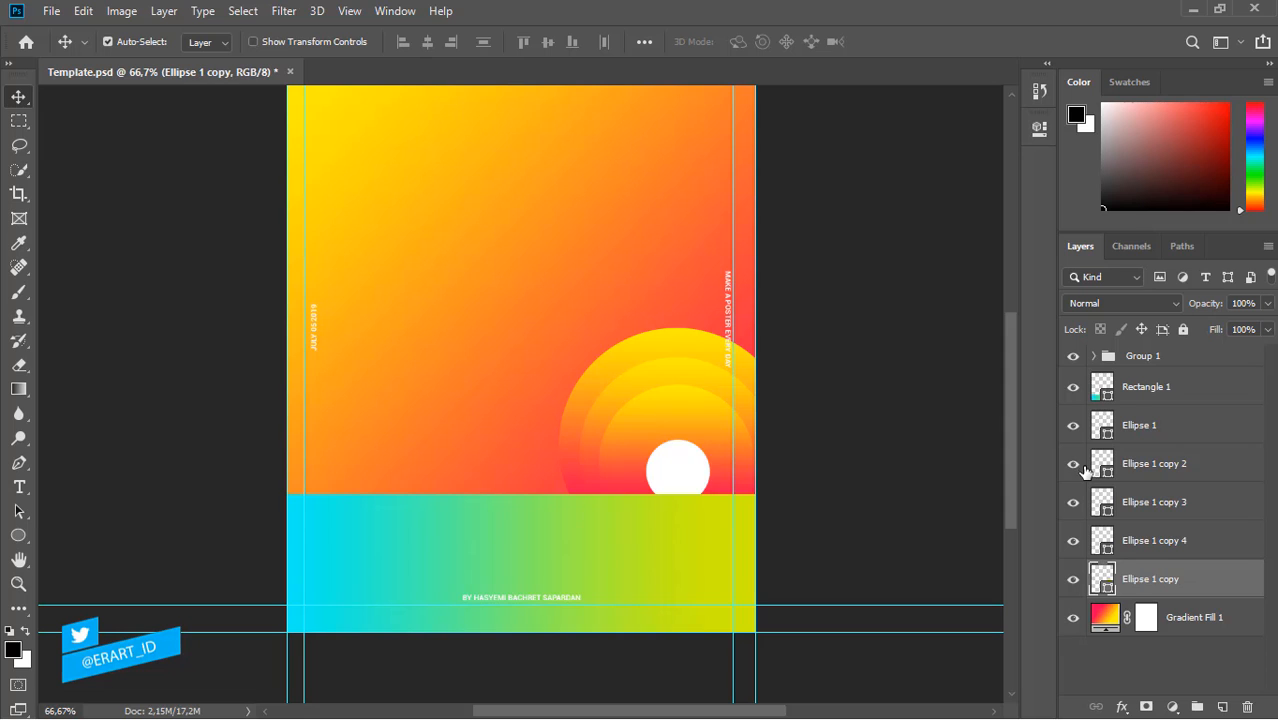
pyautogui.keyDown('shift'); pyautogui.click(1201, 464); pyautogui.keyUp('shift')
pyautogui.hotkey('ctrl', 't')
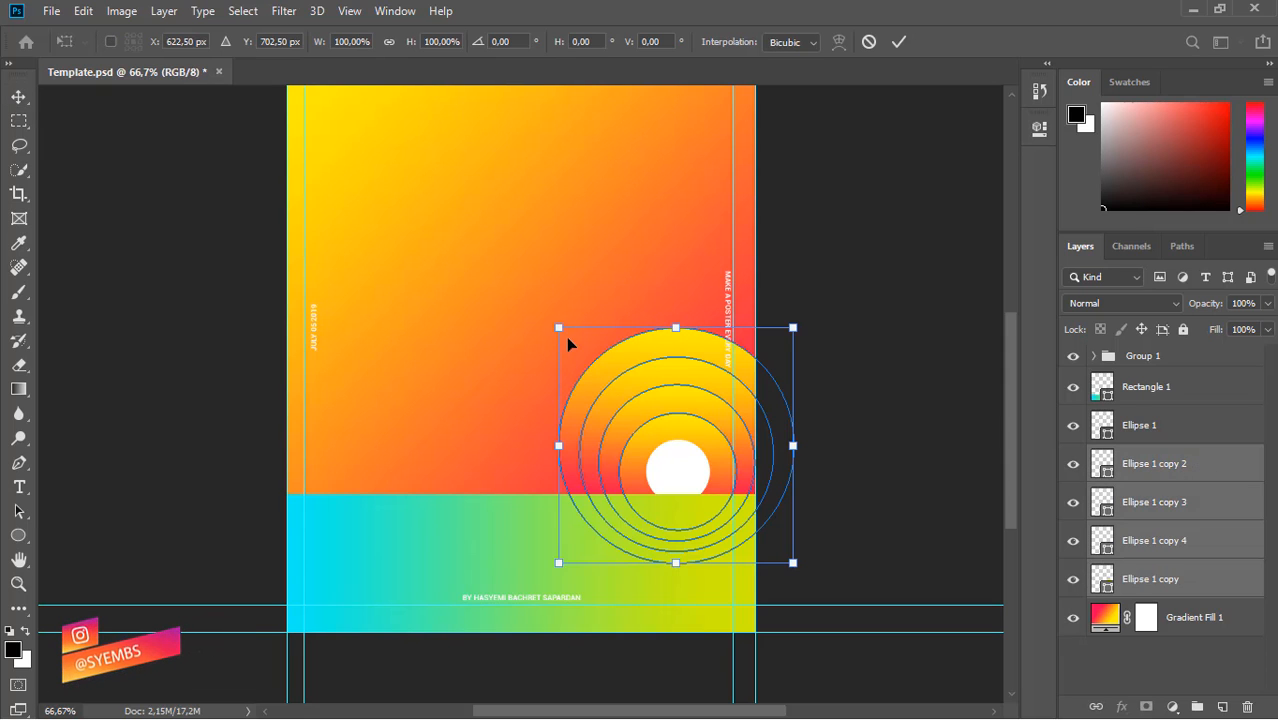
pyautogui.moveTo(541, 319); pyautogui.dragTo(478, 248)
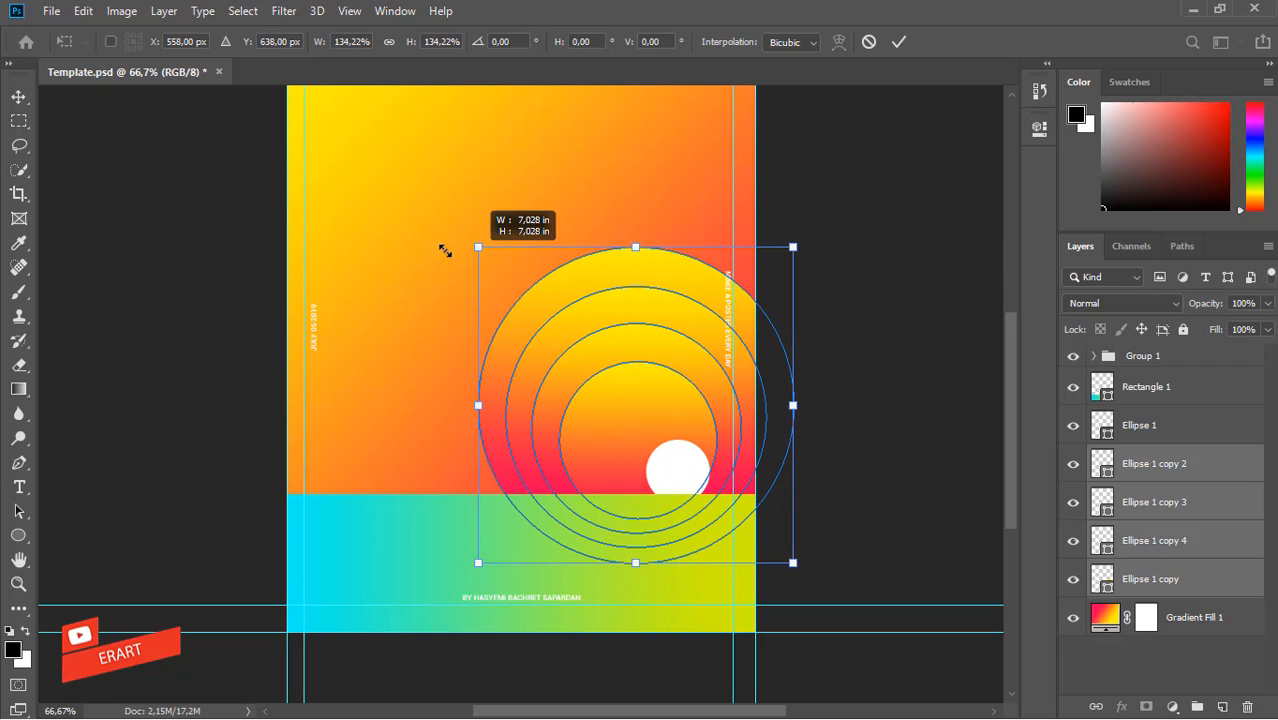
pyautogui.click(17, 98)
pyautogui.moveTo(660, 400); pyautogui.dragTo(702, 430)
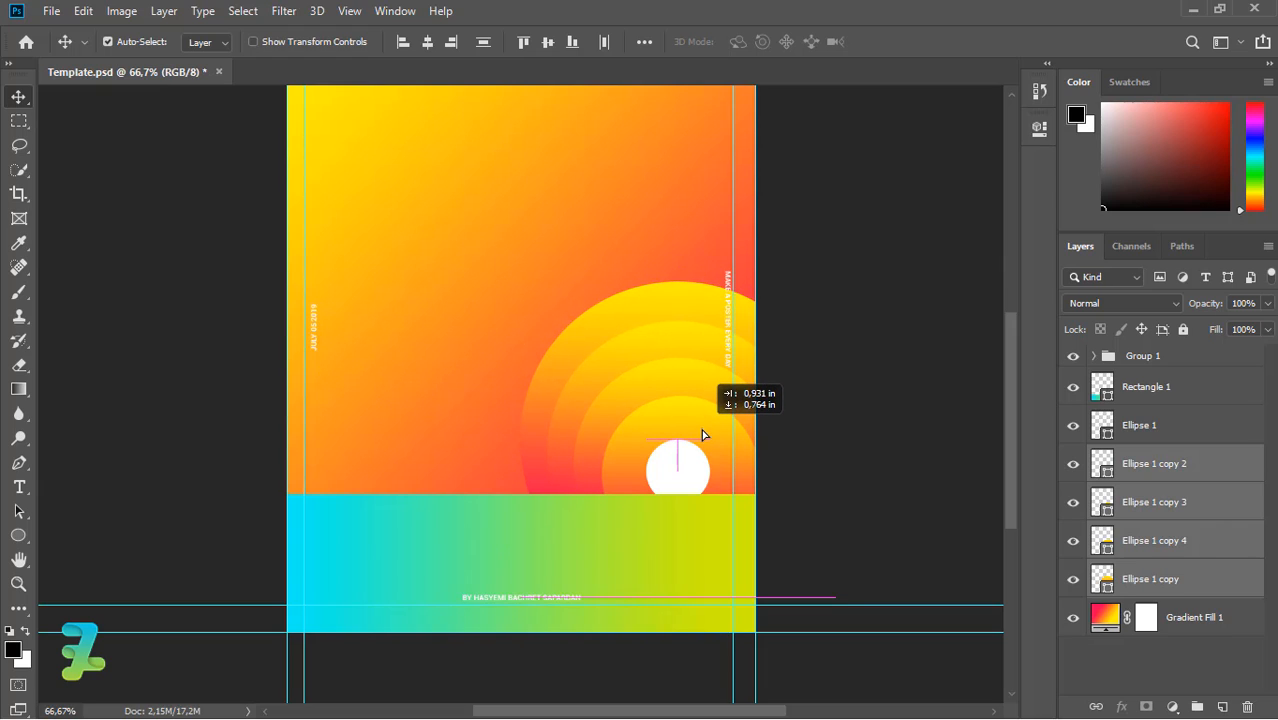
pyautogui.moveTo(702, 435); pyautogui.dragTo(702, 435)
# Step: Scale the white circle and all four gradient rings together to 133.40% and lower them slightly behind the cyan-to-lime band
pyautogui.hotkey('ctrl', '-')
pyautogui.hotkey('ctrl', '-')
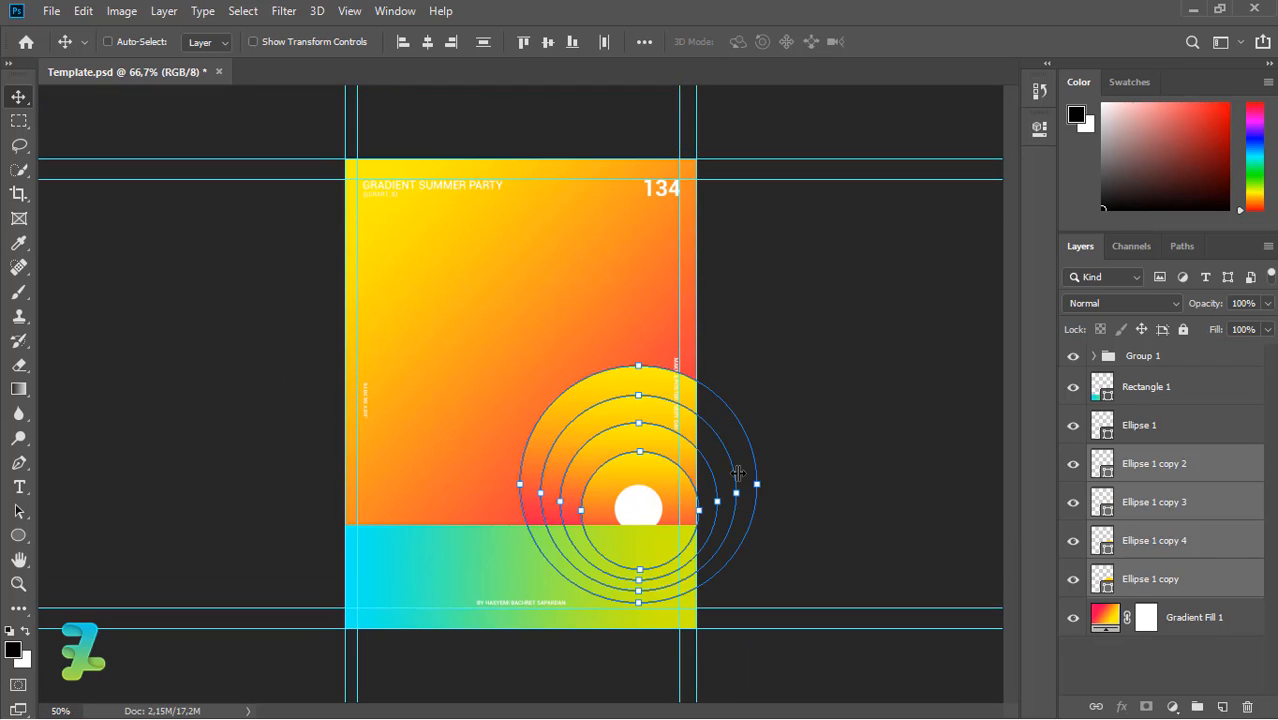
pyautogui.hotkey('ctrl', '+')
pyautogui.hotkey('ctrl', '+')
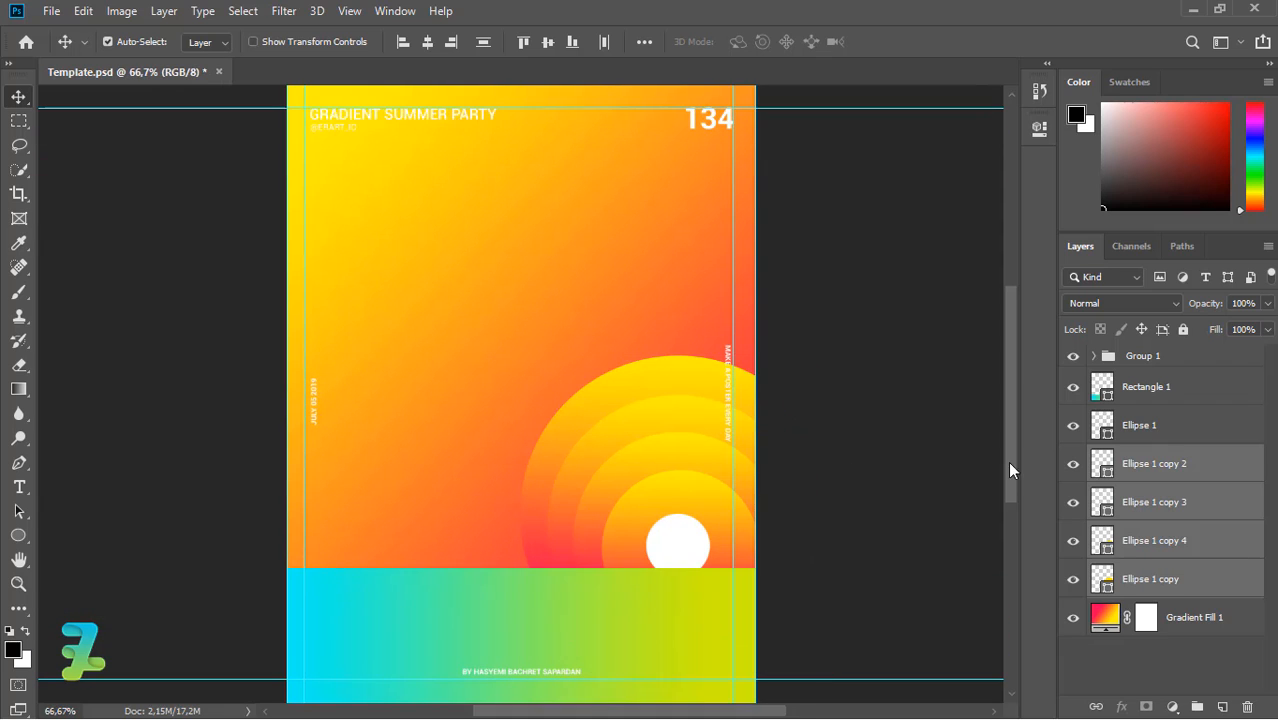
pyautogui.click(1101, 425)
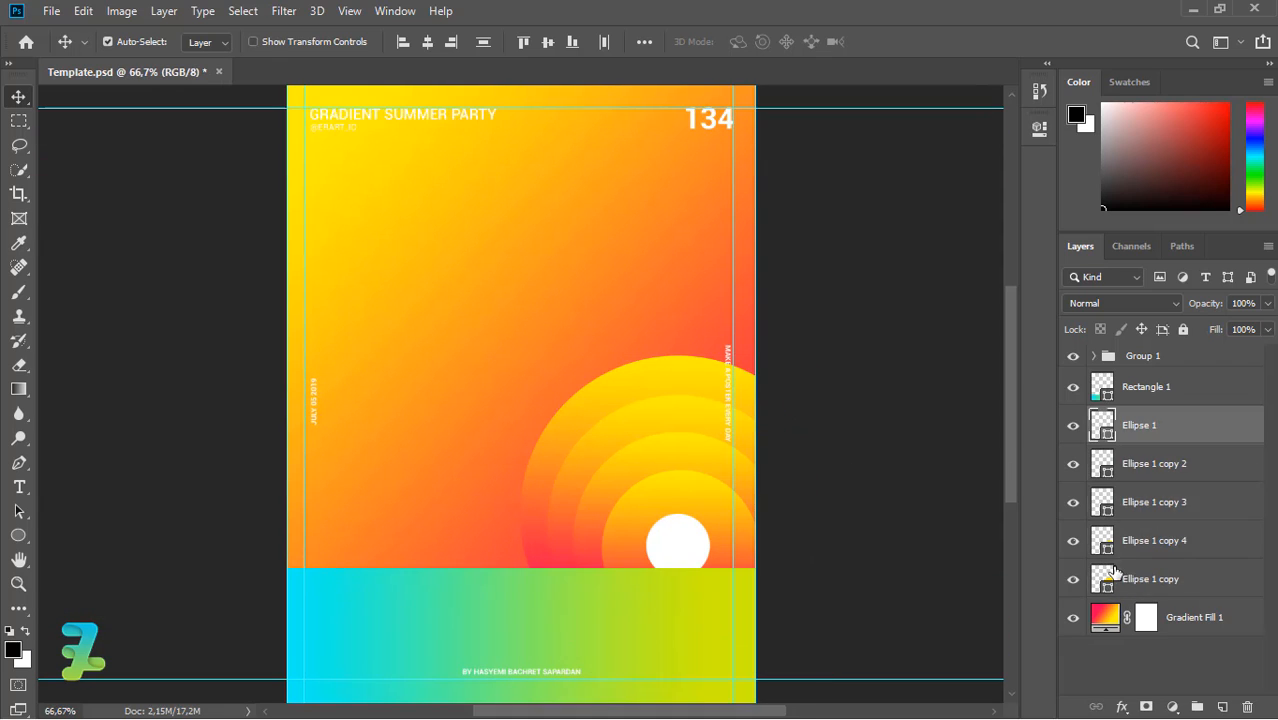
pyautogui.keyDown('shift'); pyautogui.click(1108, 580); pyautogui.keyUp('shift')
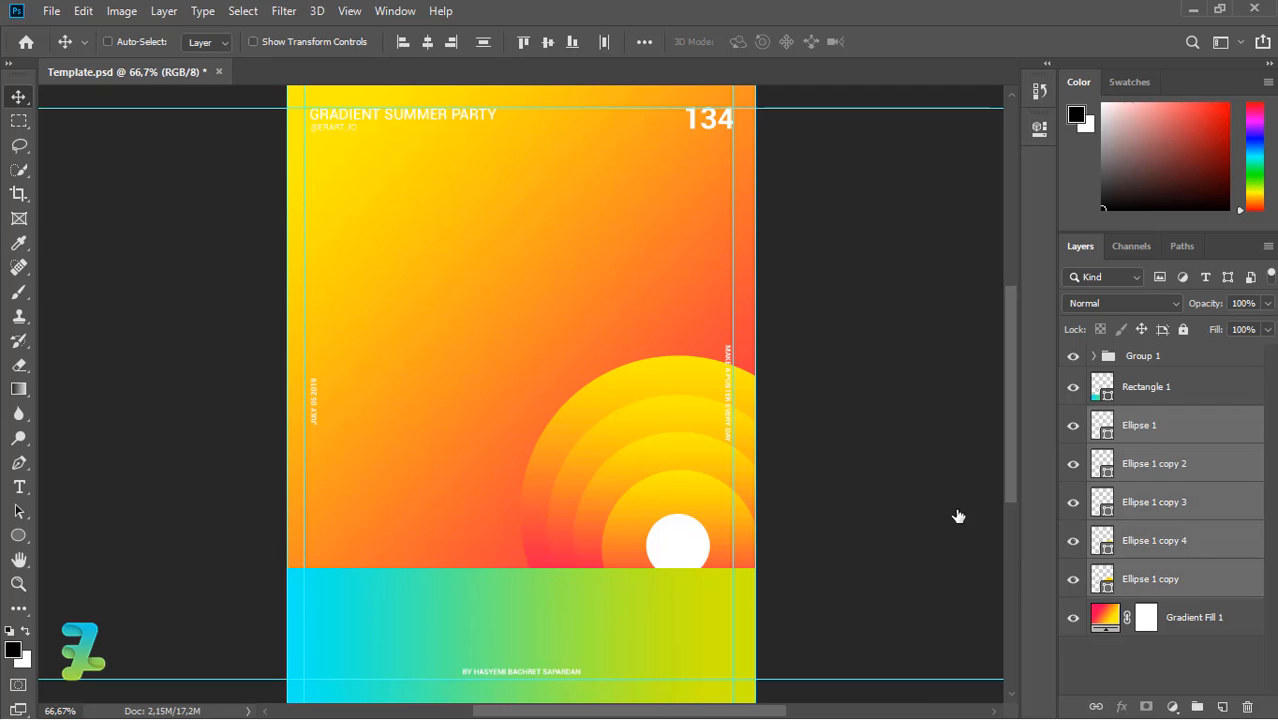
pyautogui.hotkey('ctrl', 't')
pyautogui.moveTo(520, 353); pyautogui.dragTo(425, 284)
pyautogui.moveTo(622, 508); pyautogui.dragTo(630, 557)
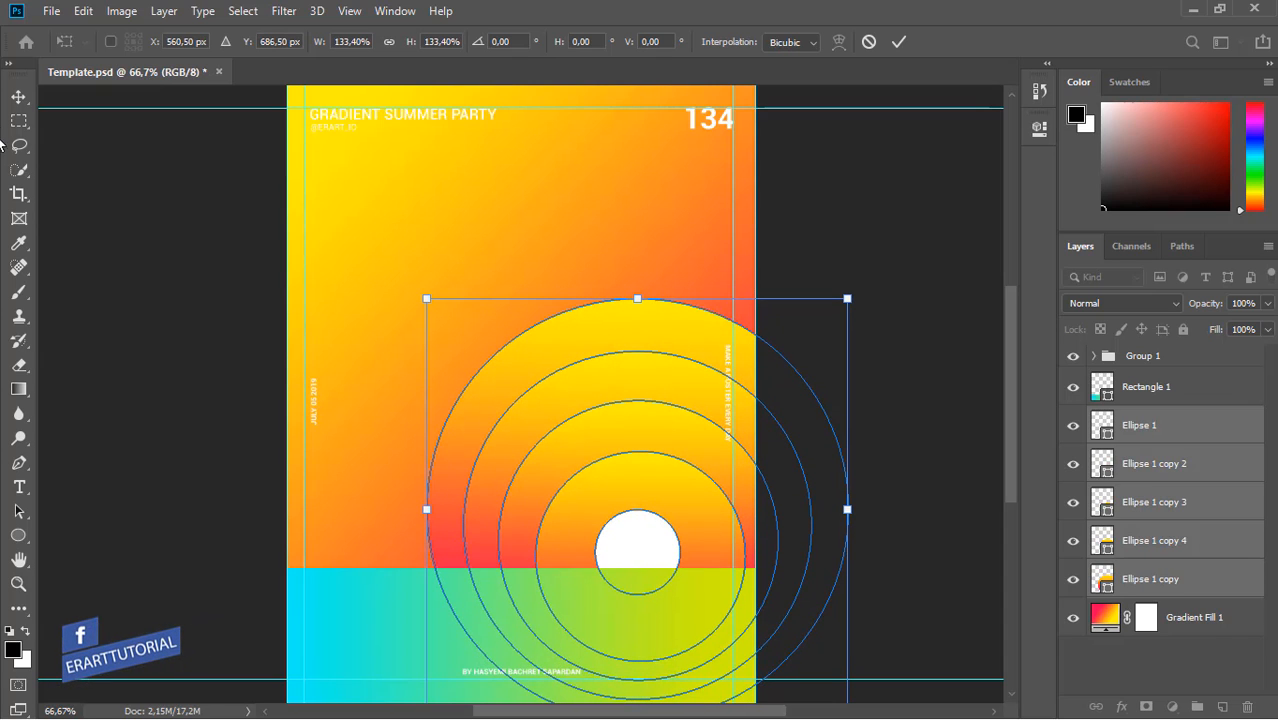
pyautogui.press('Return')
# Step: Add a new layer above the band's rectangle and enter the white text GRADIENT on the poster above the sun
pyautogui.hotkey('ctrl', '-')
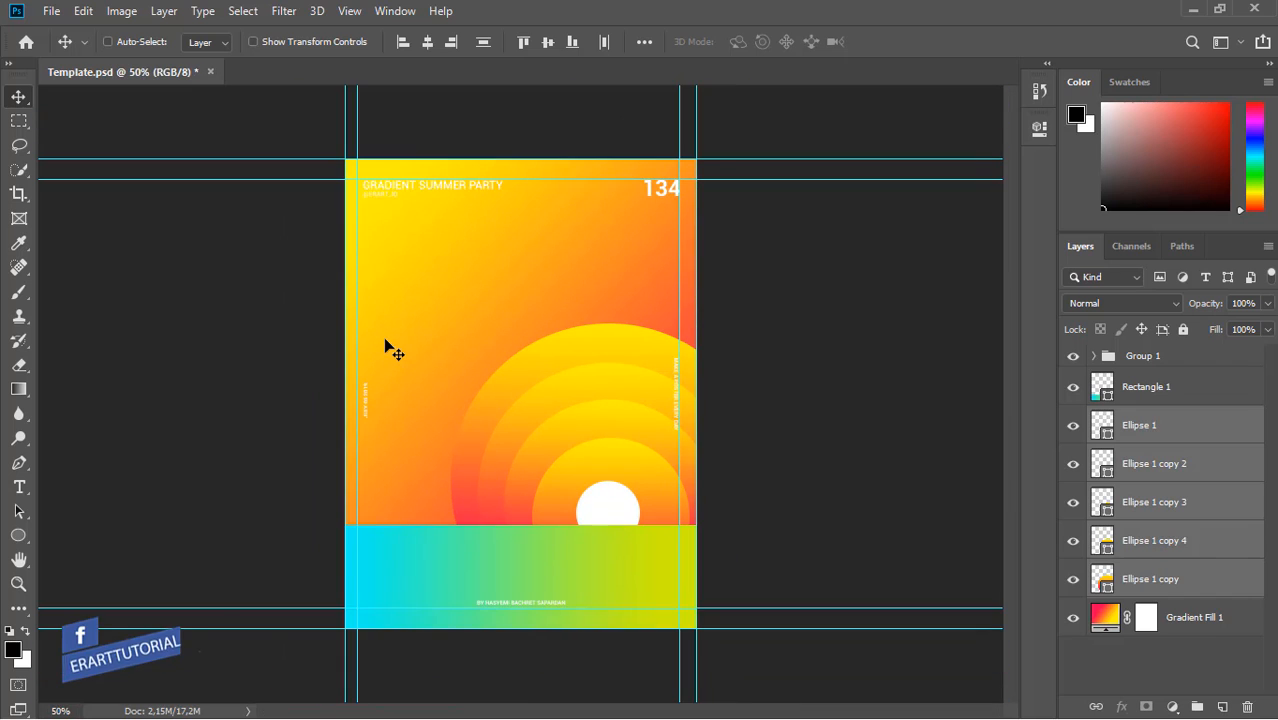
pyautogui.hotkey('ctrl', '-')
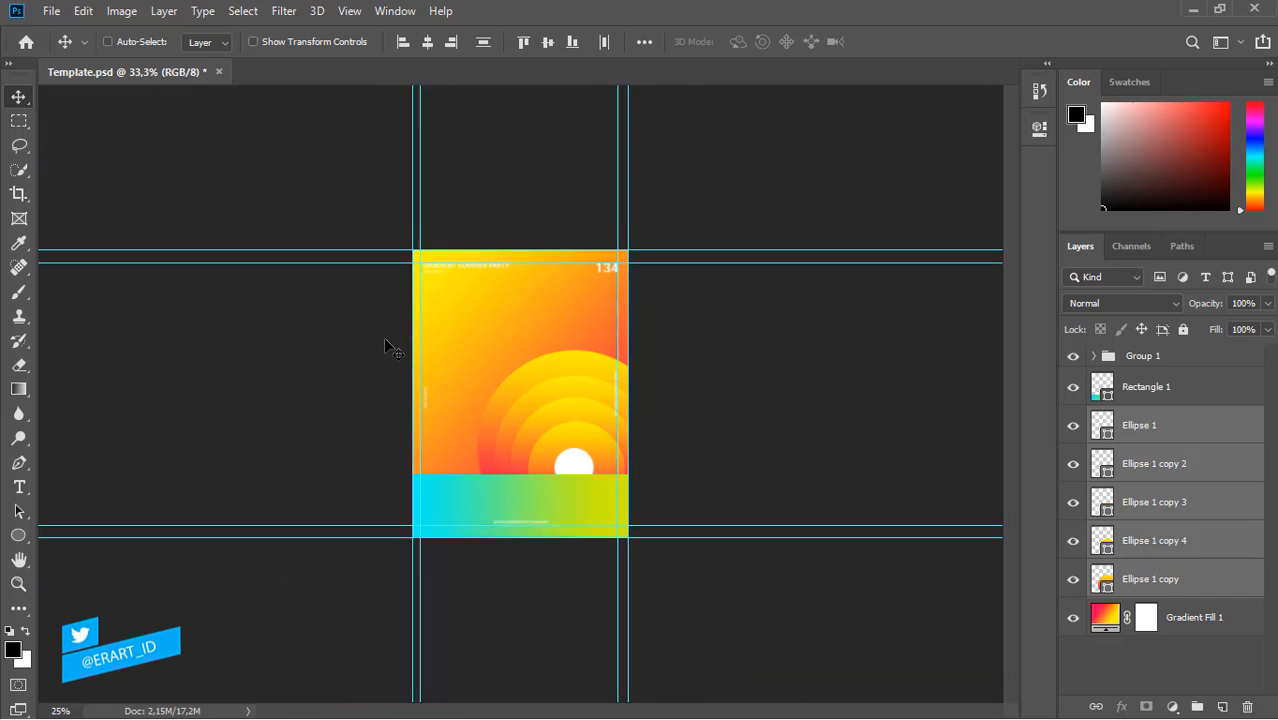
pyautogui.hotkey('ctrl', '+')
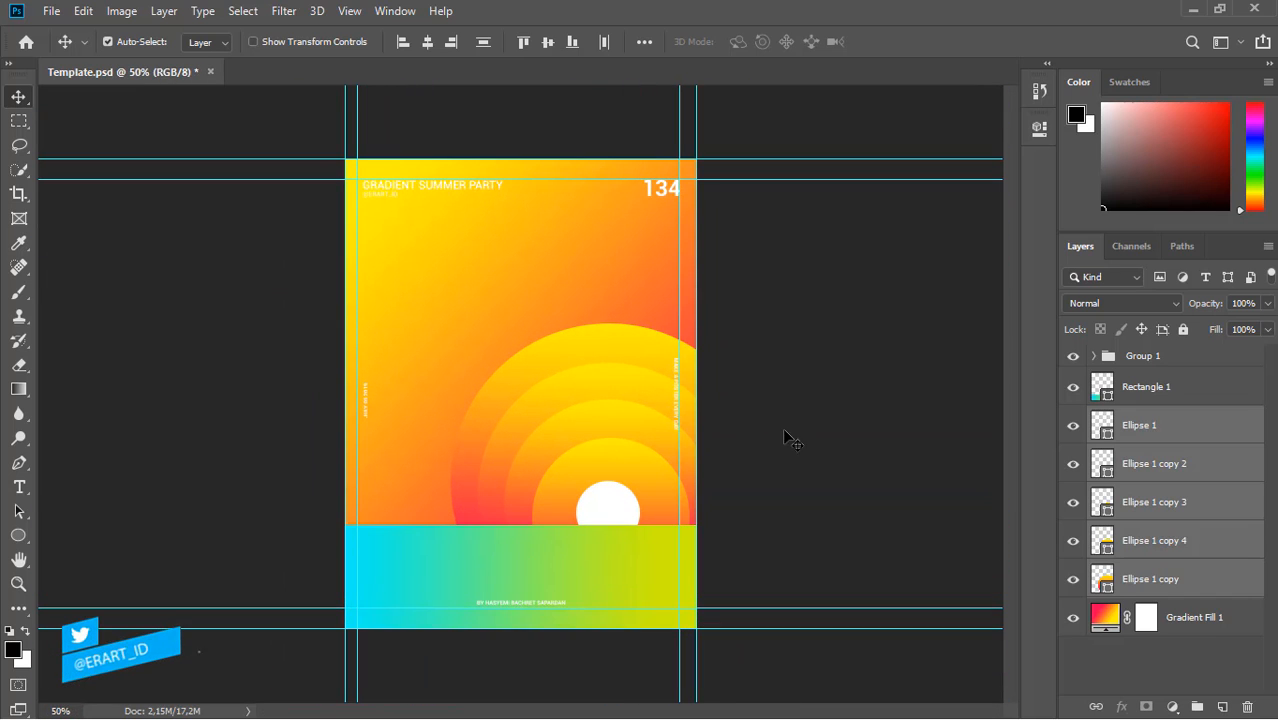
pyautogui.click(1197, 387)
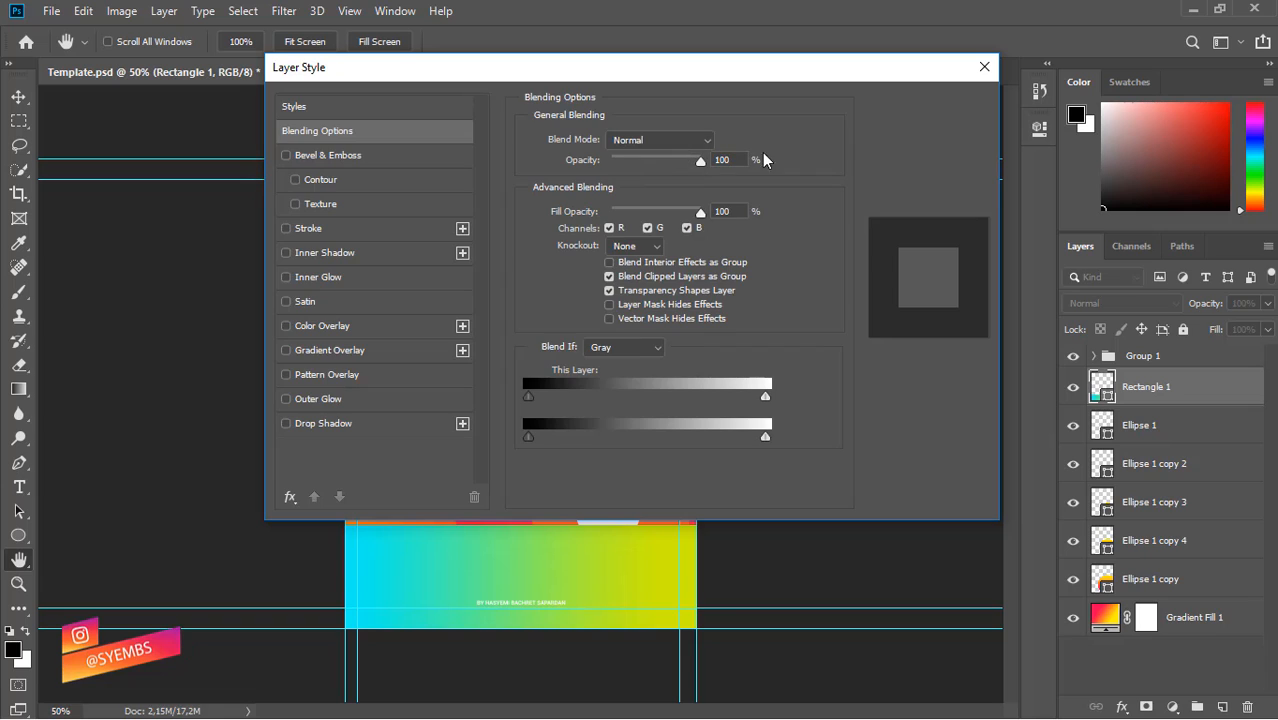
pyautogui.click(928, 139)
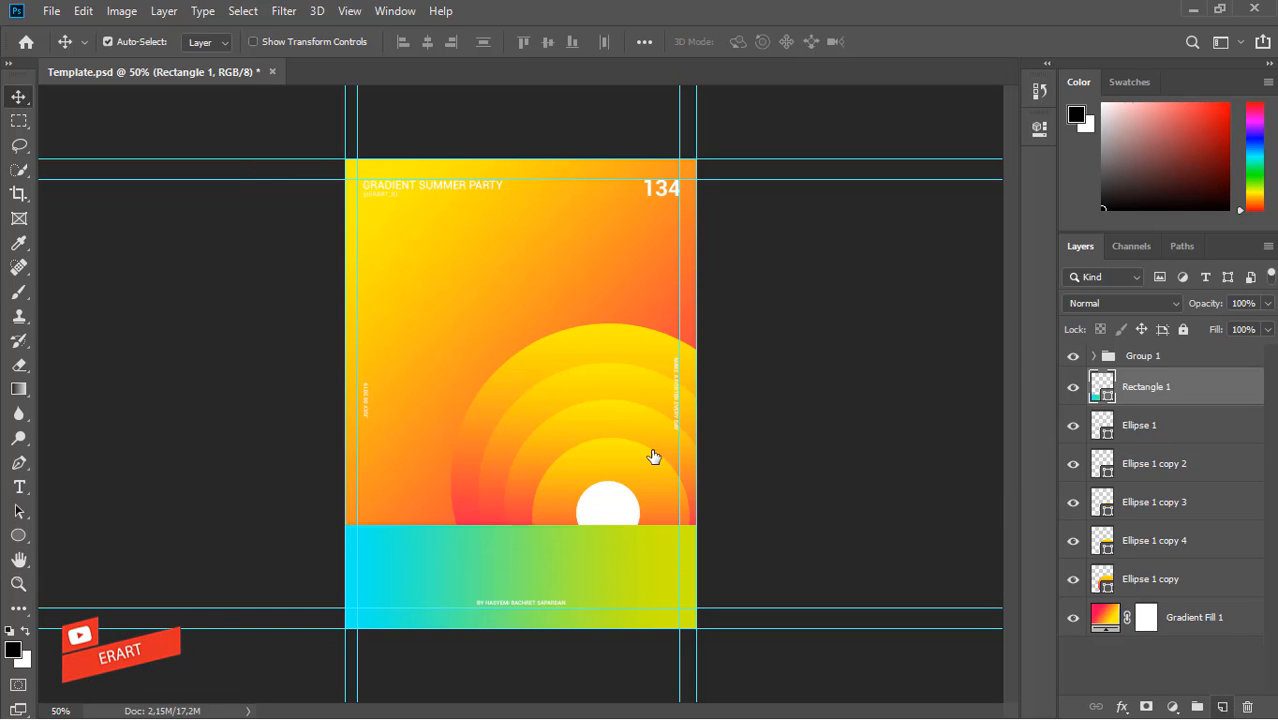
pyautogui.hotkey('ctrl', 'shift', 'alt', 'n')
pyautogui.click(19, 487)
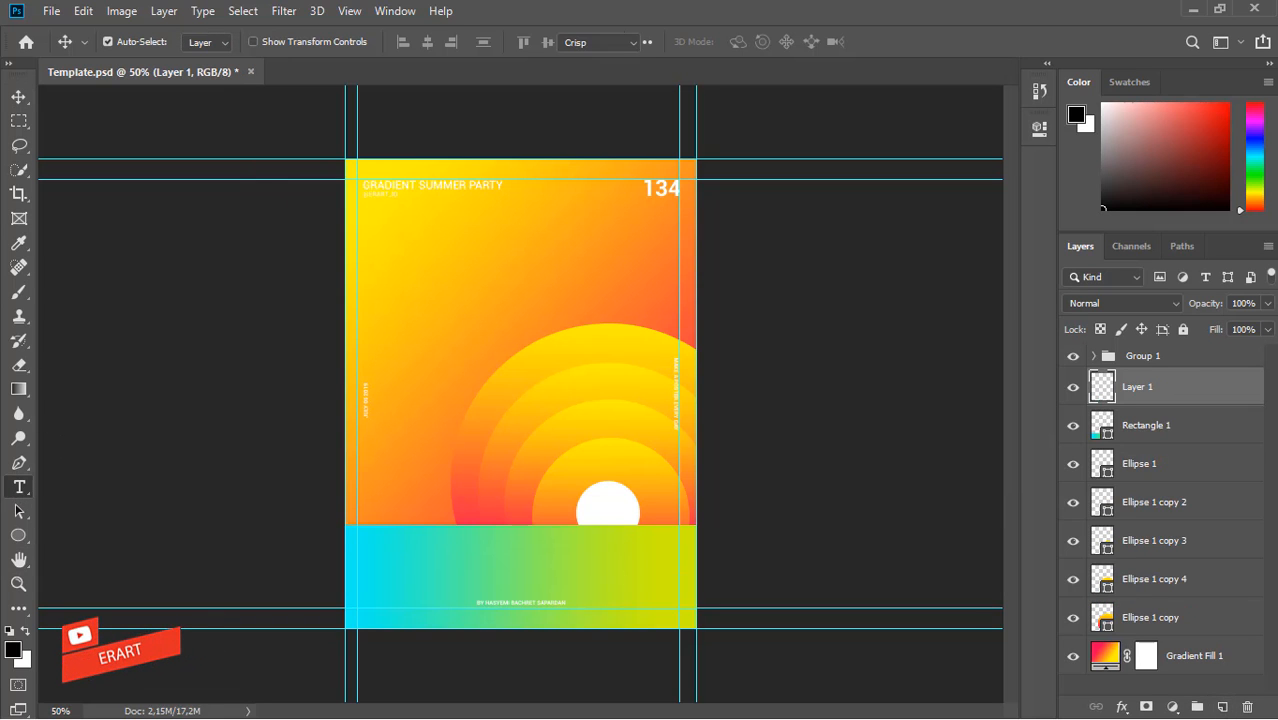
pyautogui.click(26, 632)
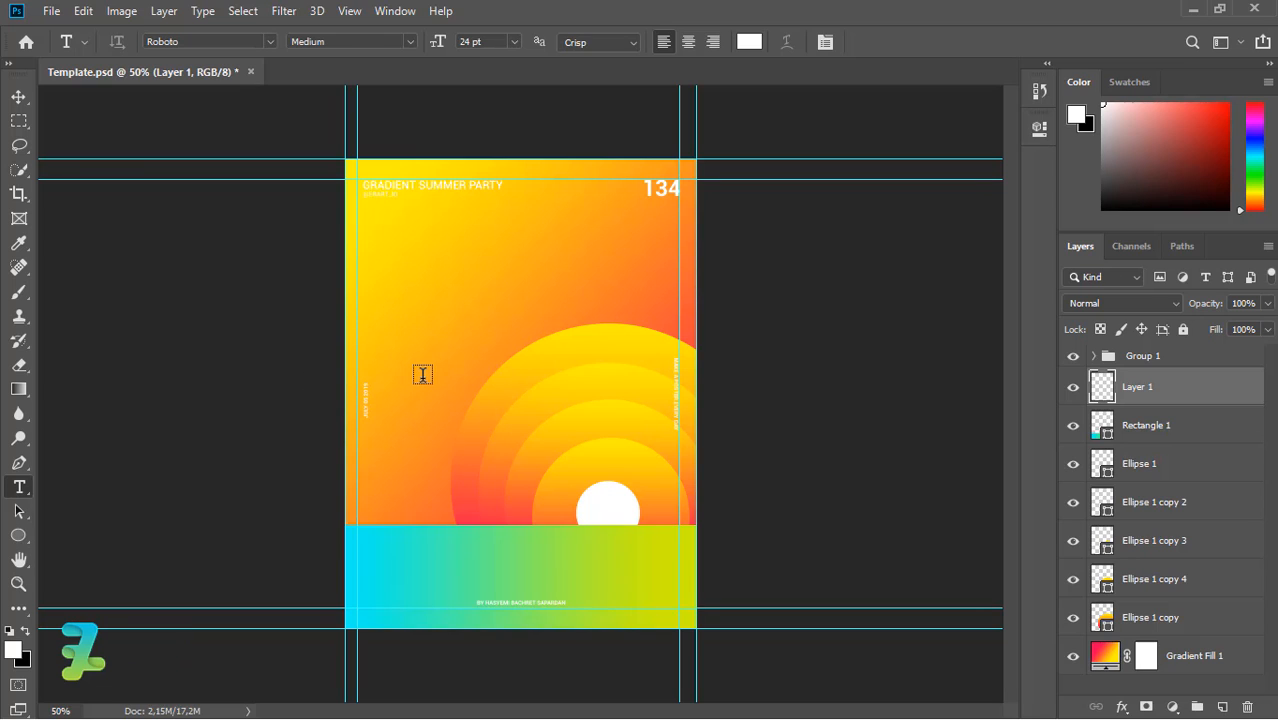
pyautogui.click(385, 307)
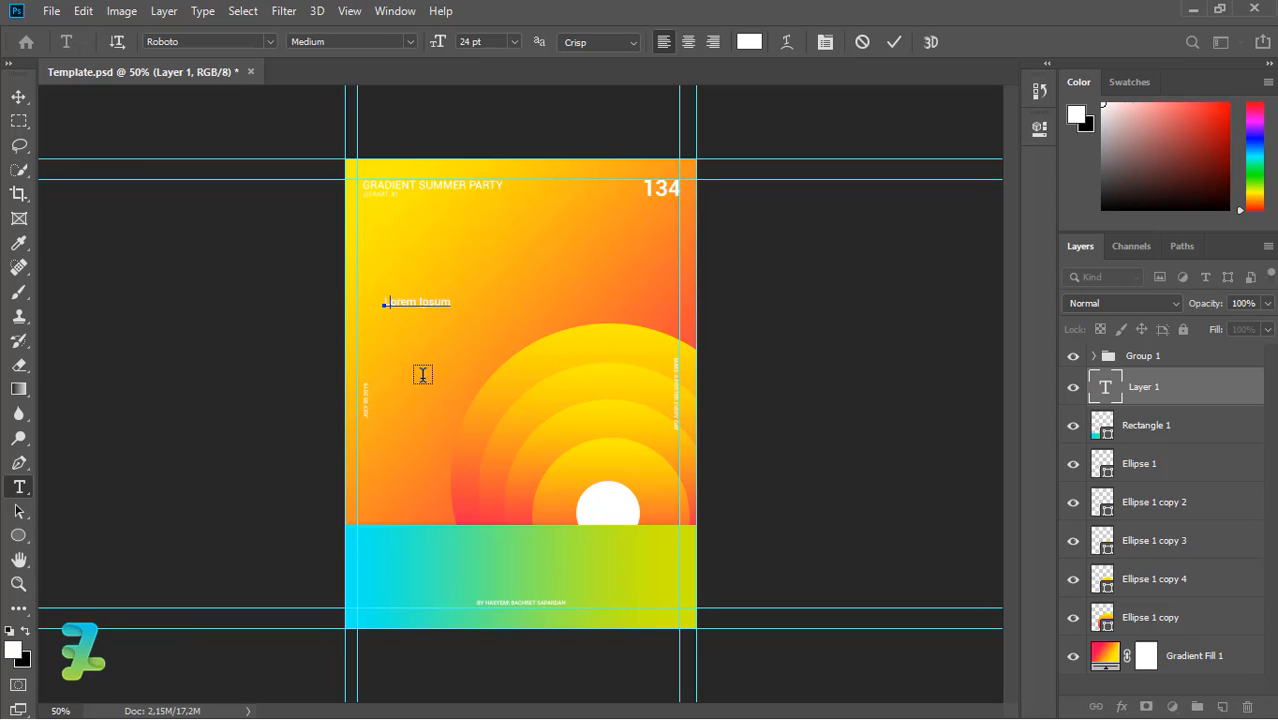
pyautogui.write('S')
# Step: Set the GRADIENT text to the Black font style at 72 pt
pyautogui.hotkey('ctrl', 'a')
pyautogui.click(411, 41)
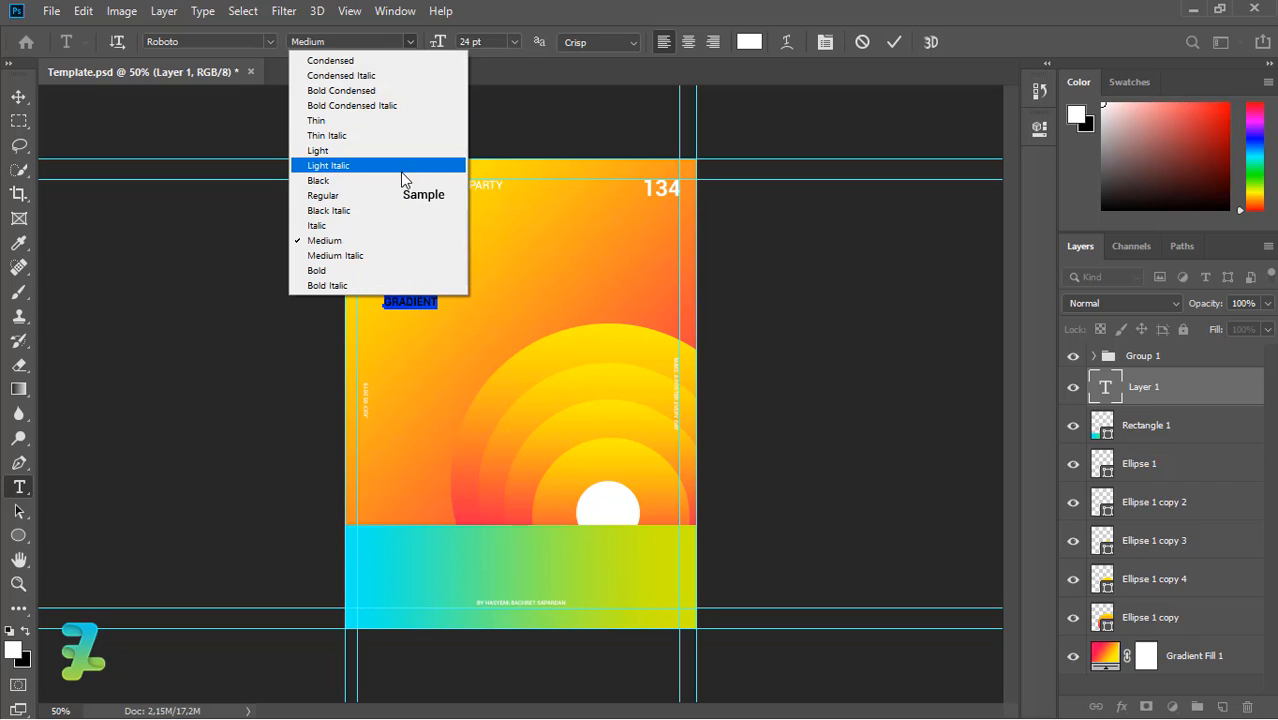
pyautogui.click(400, 180)
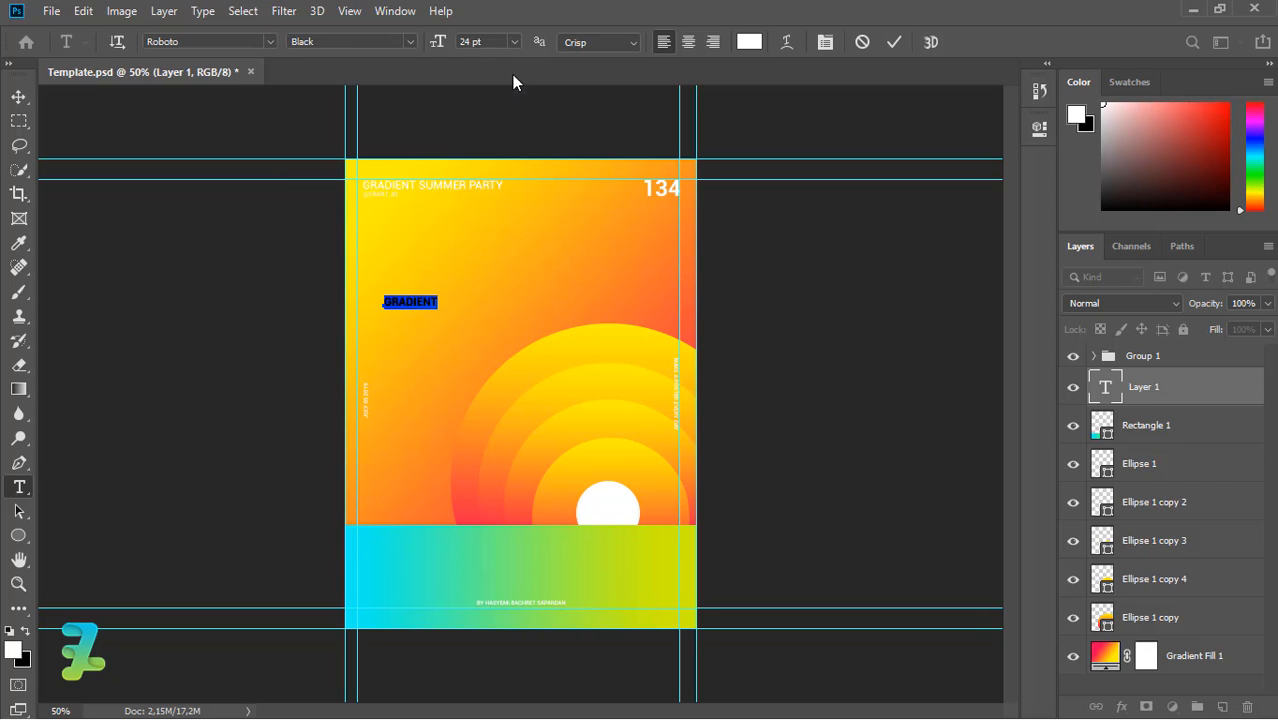
pyautogui.click(507, 46)
pyautogui.click(487, 252)
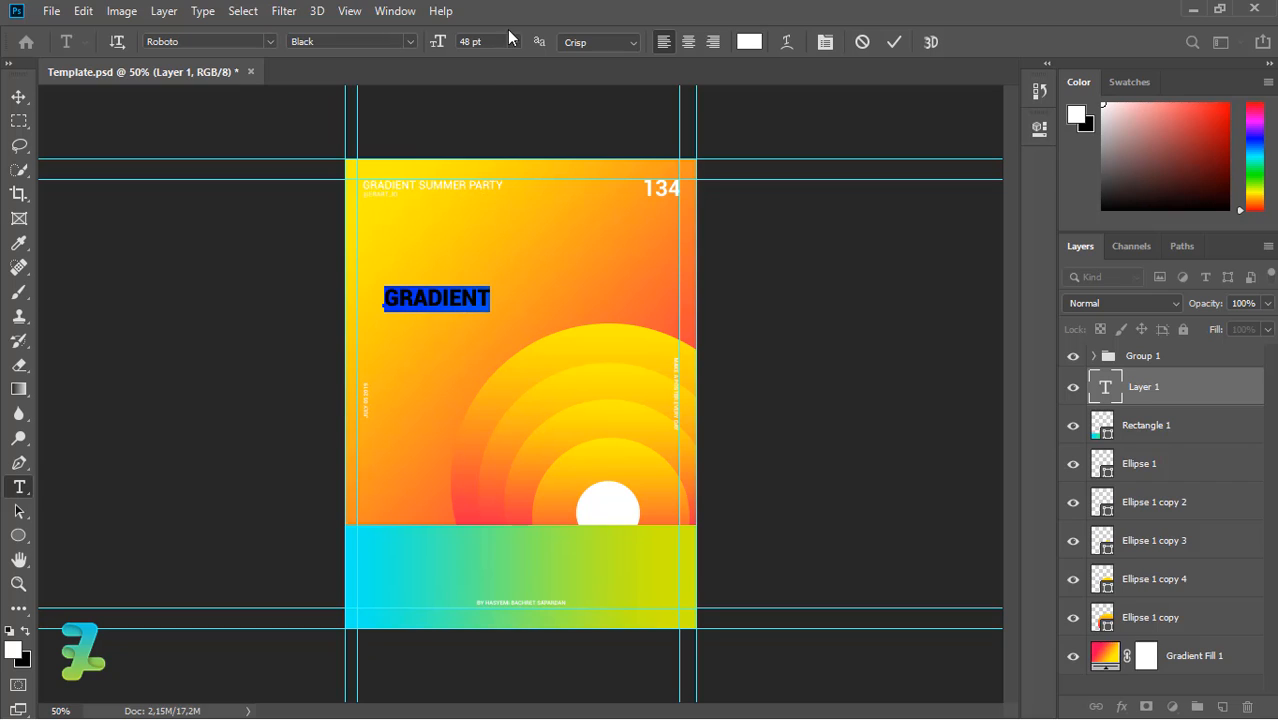
pyautogui.click(511, 41)
pyautogui.click(486, 275)
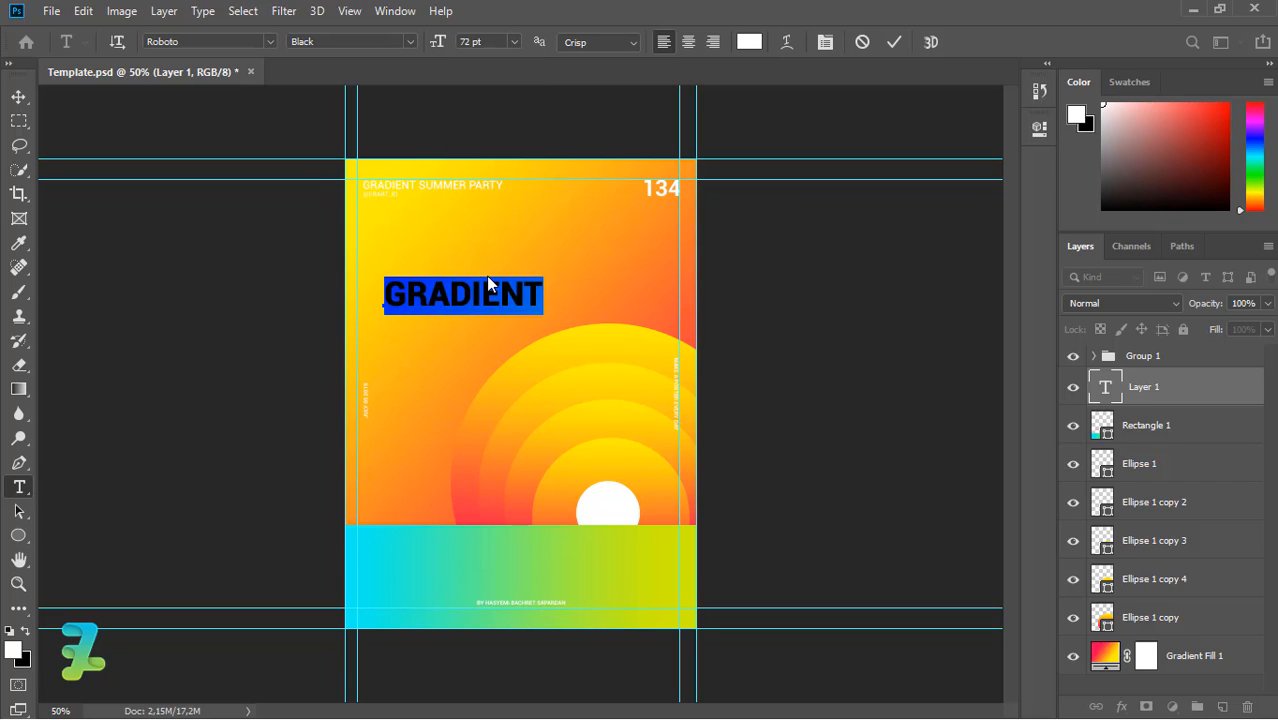
# Step: Reposition the GRADIENT heading and duplicate it so the two lines are stacked directly above each other
pyautogui.click(18, 96)
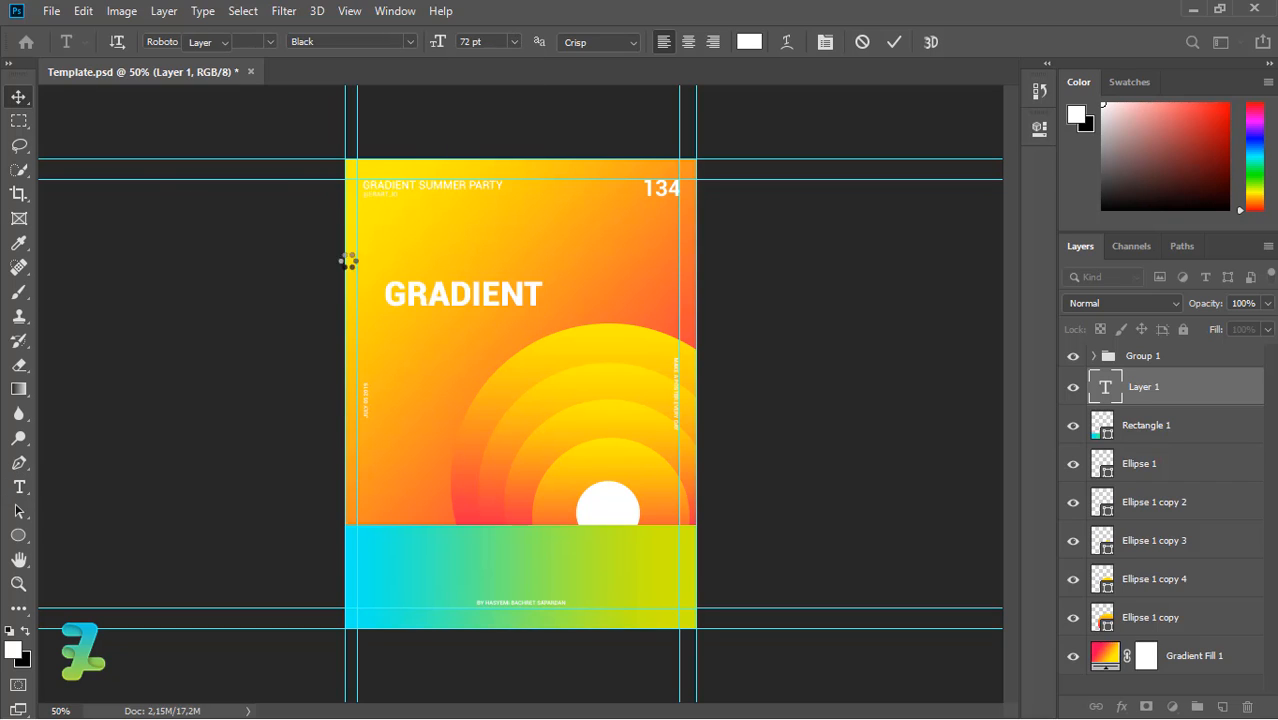
pyautogui.moveTo(442, 297)
pyautogui.mouseDown()
pyautogui.moveTo(431, 283)
pyautogui.moveTo(441, 322)
pyautogui.mouseUp()
pyautogui.hotkey('ctrl', 'j')
# Step: Change the upper GRADIENT line of the title to read "Gradient"
pyautogui.doubleClick(1099, 428)
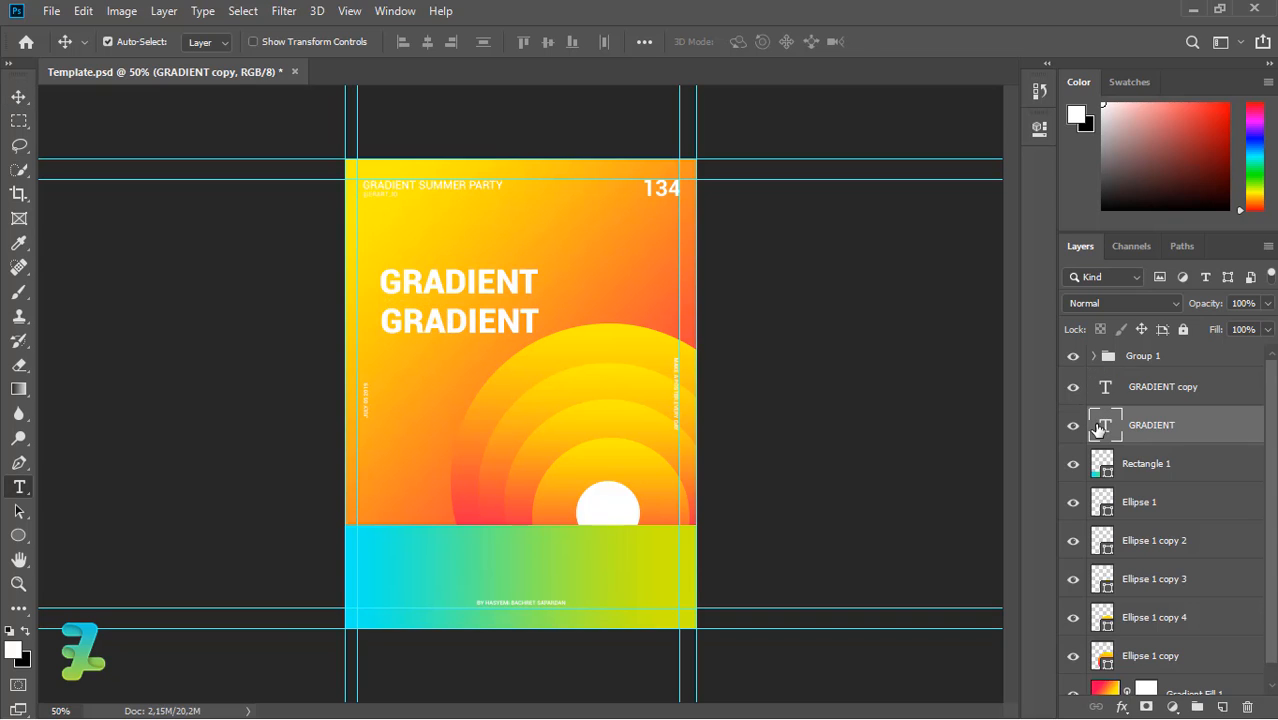
pyautogui.press('Left')
pyautogui.hotkey('ctrl', 'a')
pyautogui.press('BackSpace')
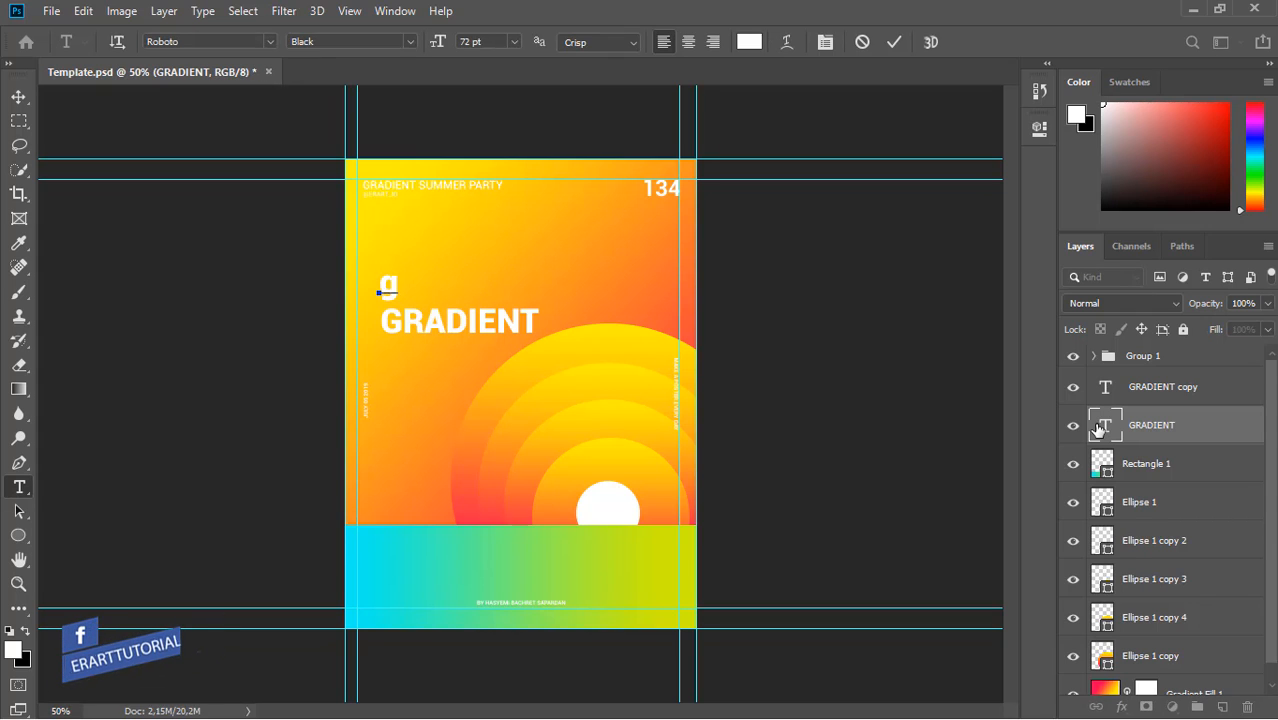
pyautogui.write('Gradient')
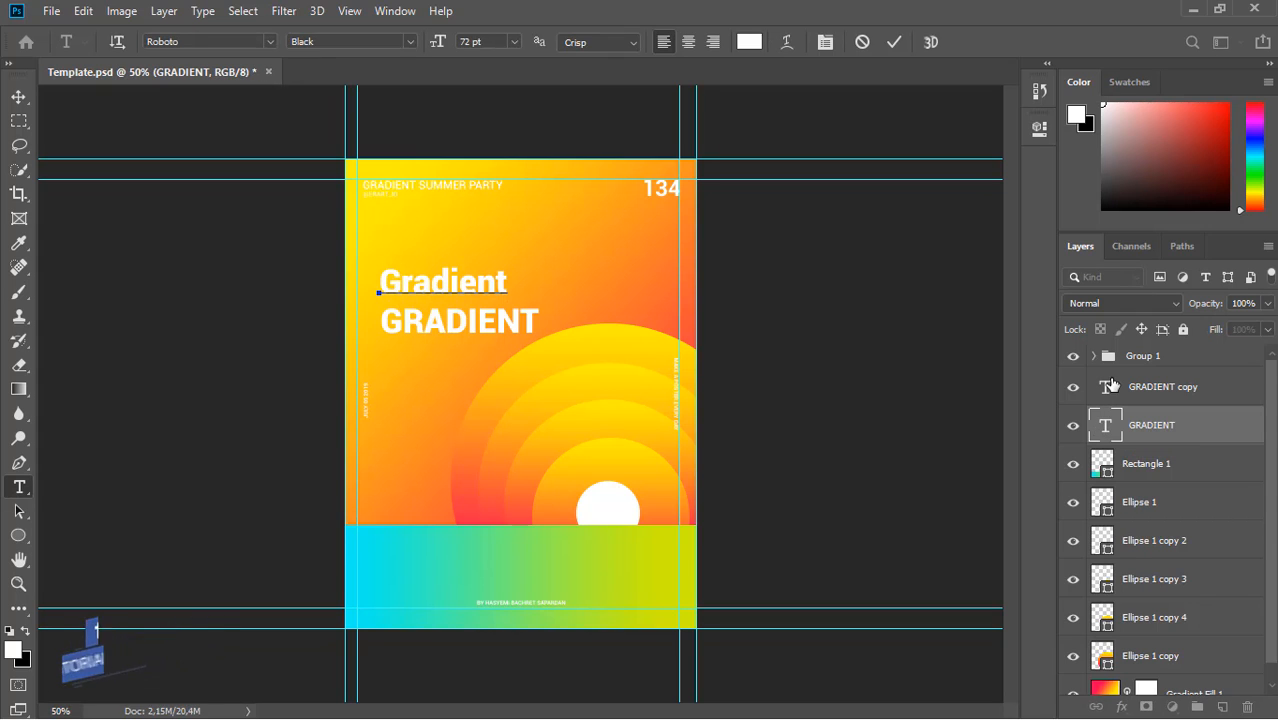
pyautogui.hotkey('ctrl', 'Return')
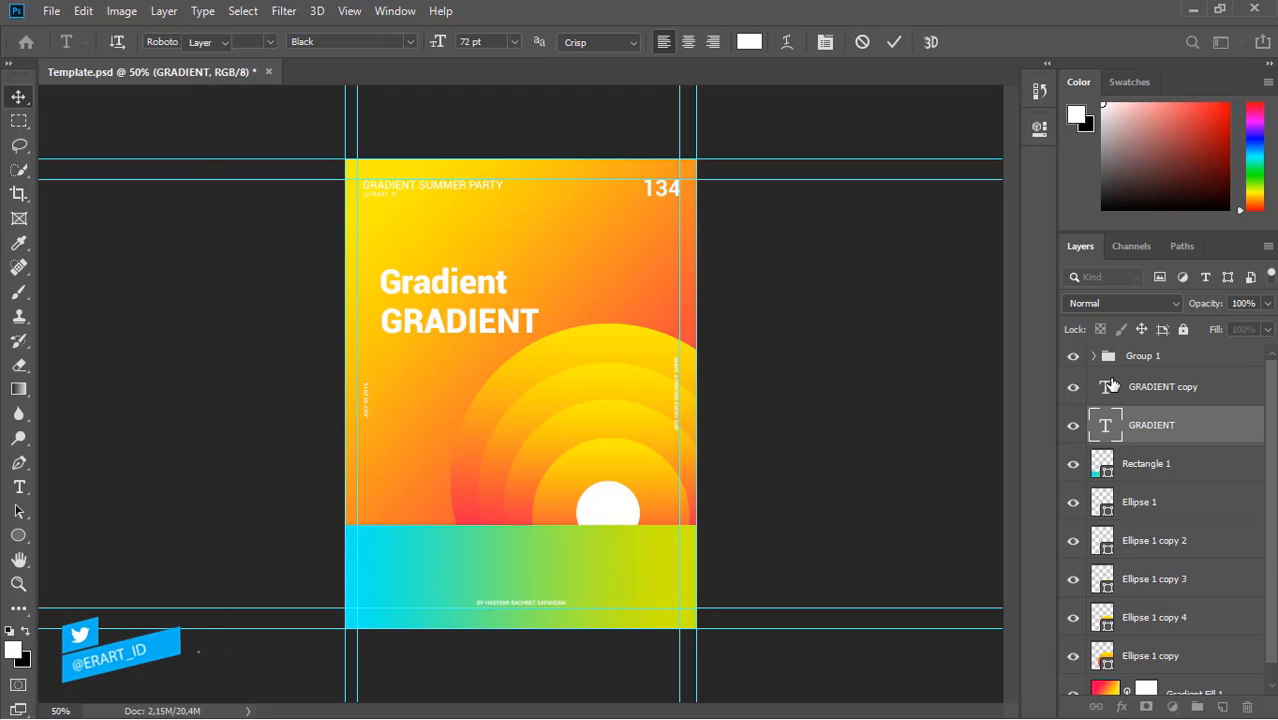
# Step: Replace the lower GRADIENT line of the title with the text "Summer"
pyautogui.doubleClick(1106, 386)
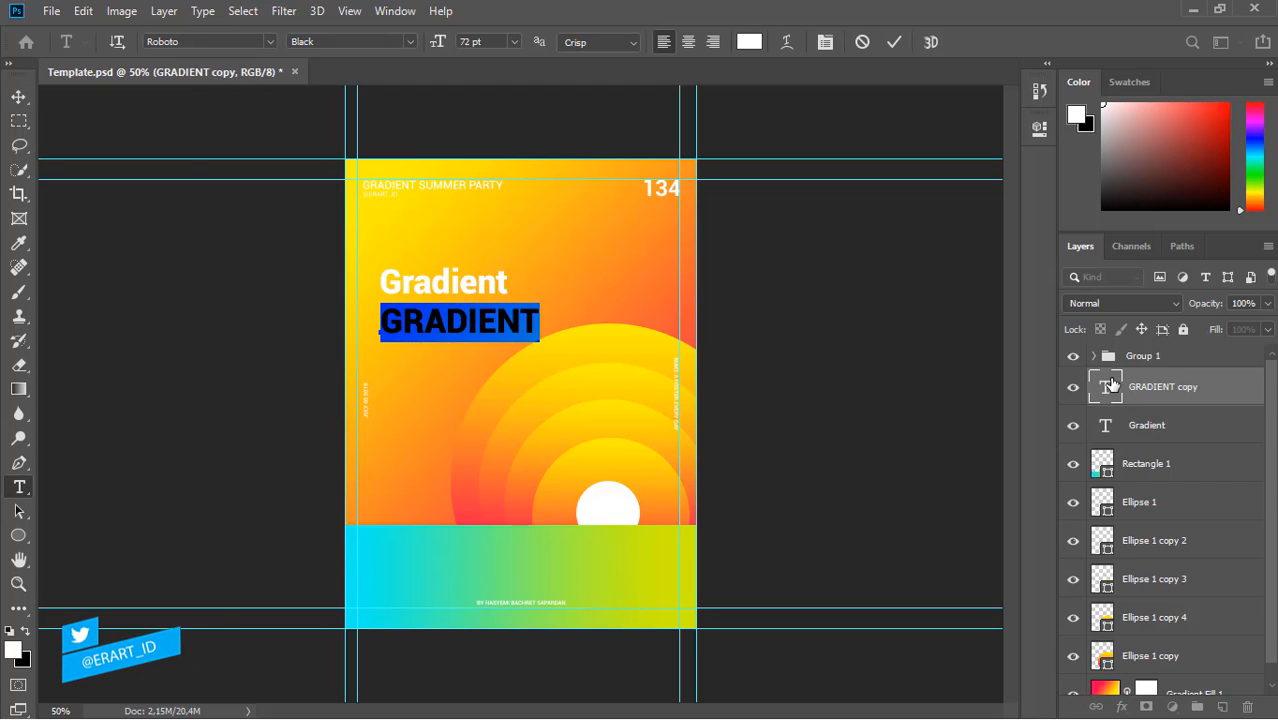
pyautogui.press('Home')
pyautogui.press('Right')
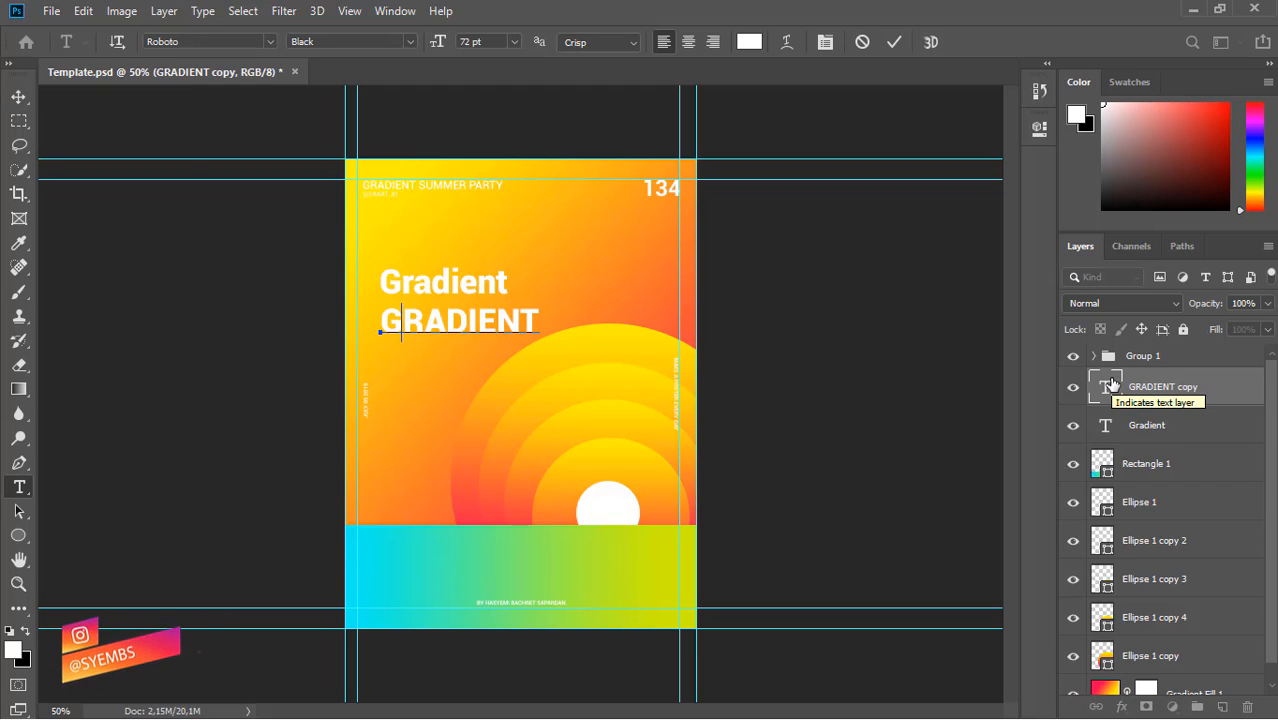
pyautogui.write('Summer')
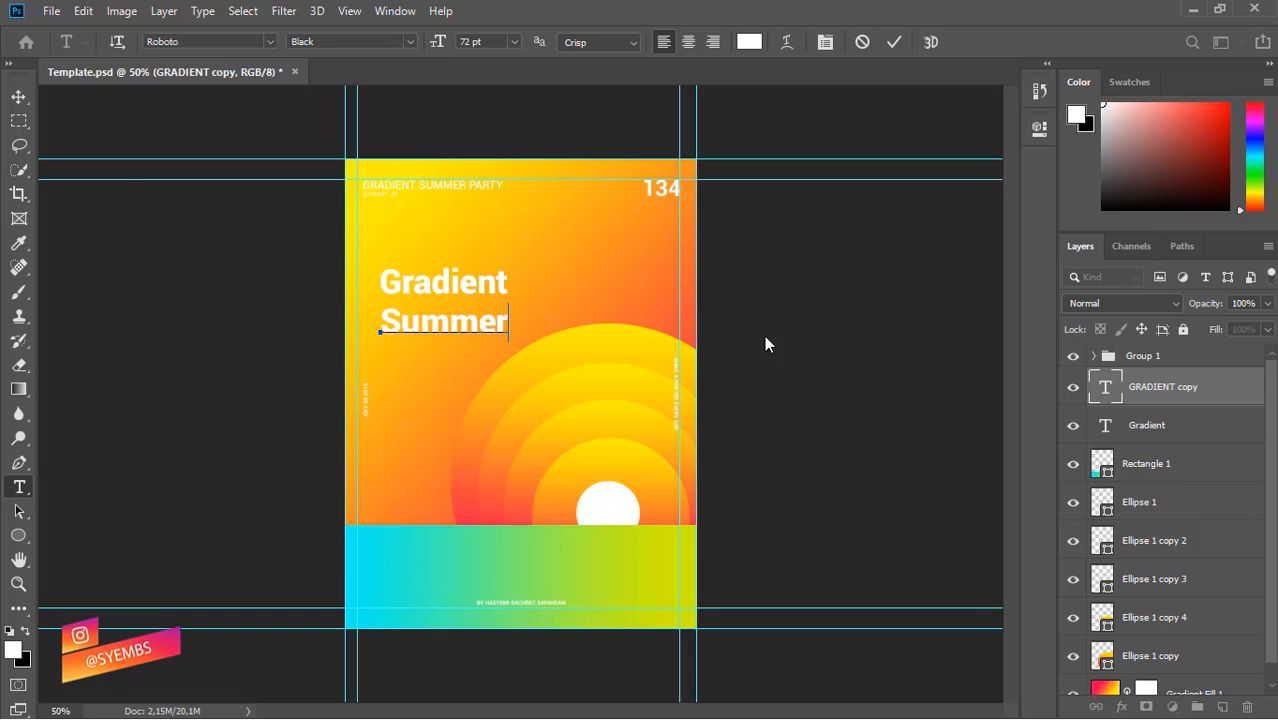
pyautogui.click(18, 97)
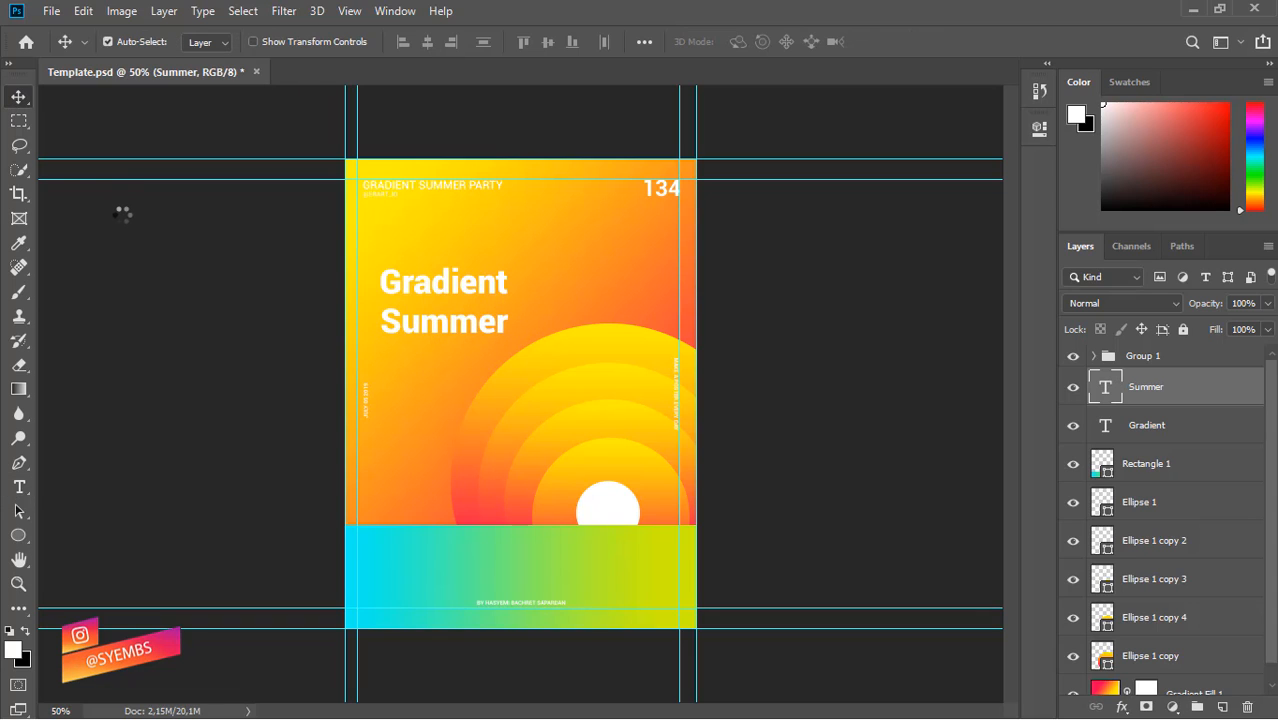
# Step: Duplicate the Summer line directly beneath itself with equal spacing and change the copy's text to "Party"
pyautogui.moveTo(443, 321); pyautogui.dragTo(443, 361)
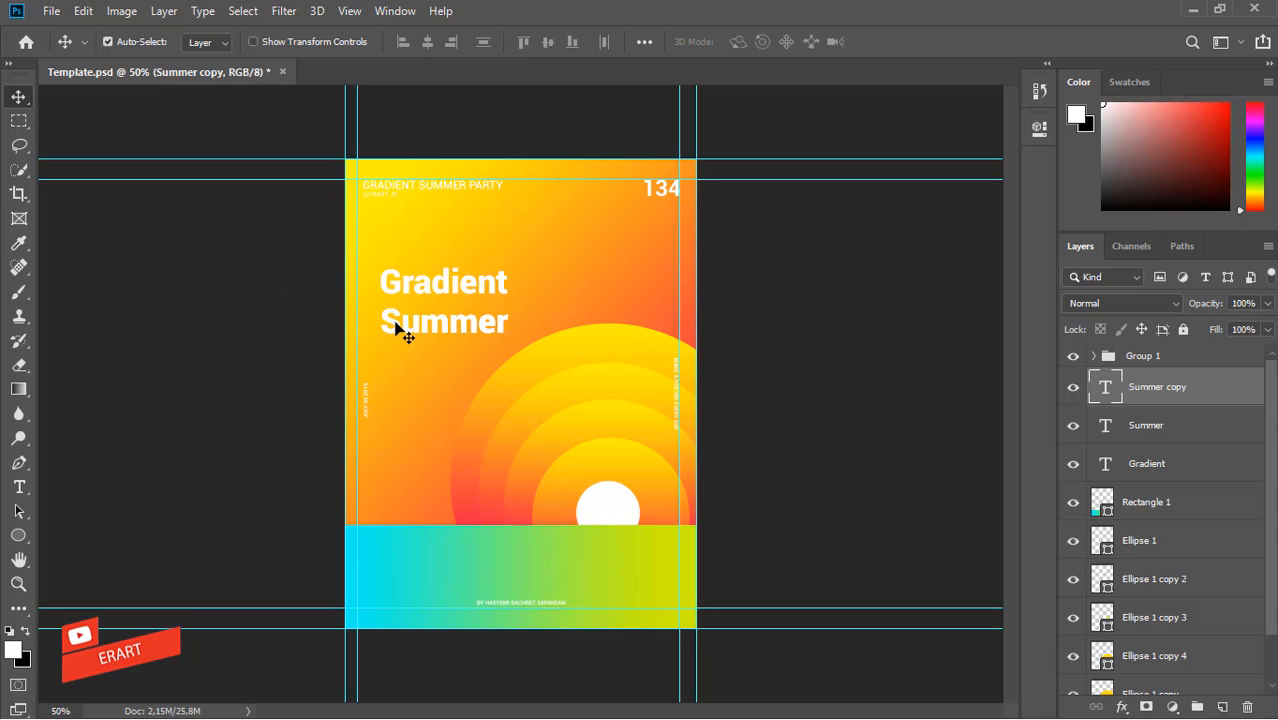
pyautogui.moveTo(397, 345); pyautogui.dragTo(397, 385)
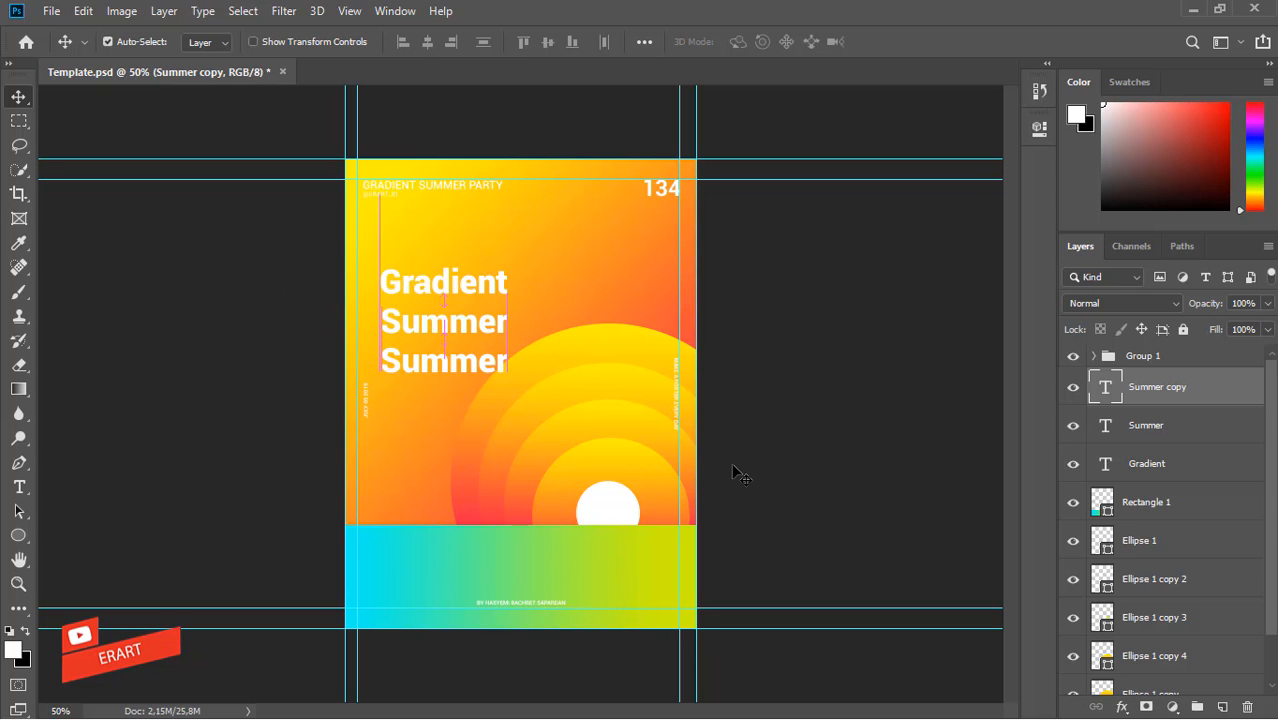
pyautogui.doubleClick(1104, 387)
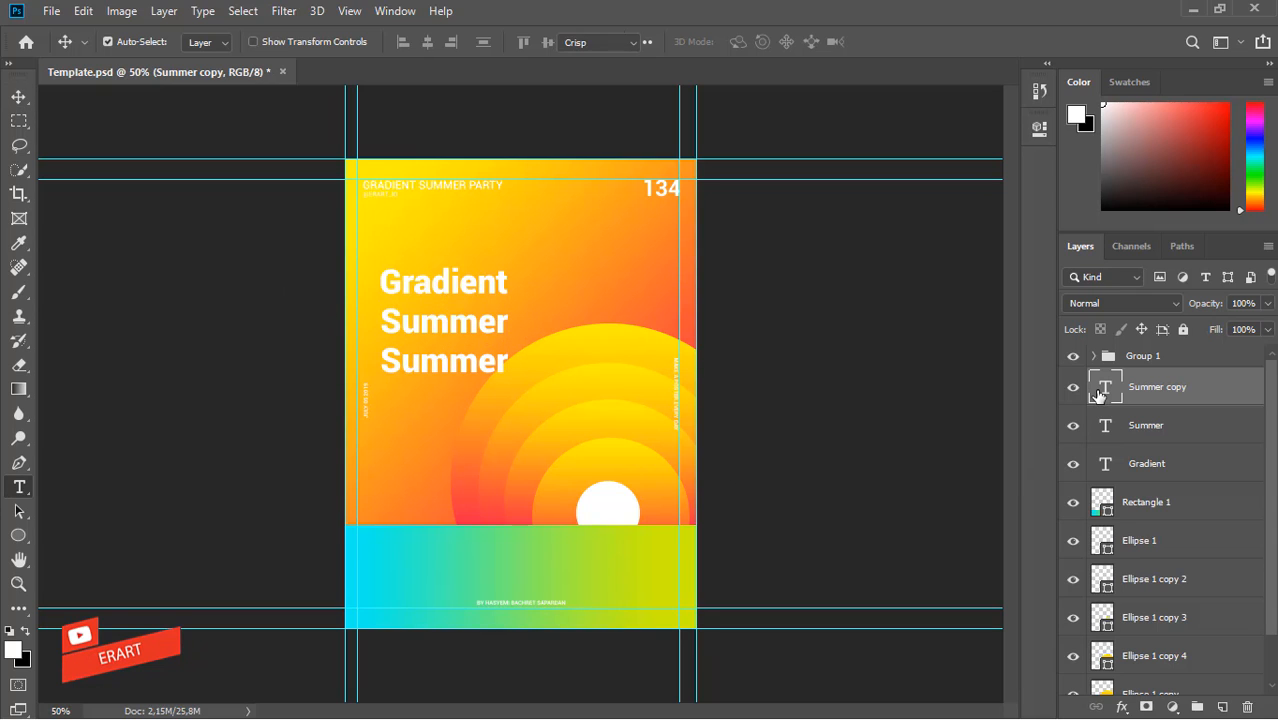
pyautogui.write('Par')
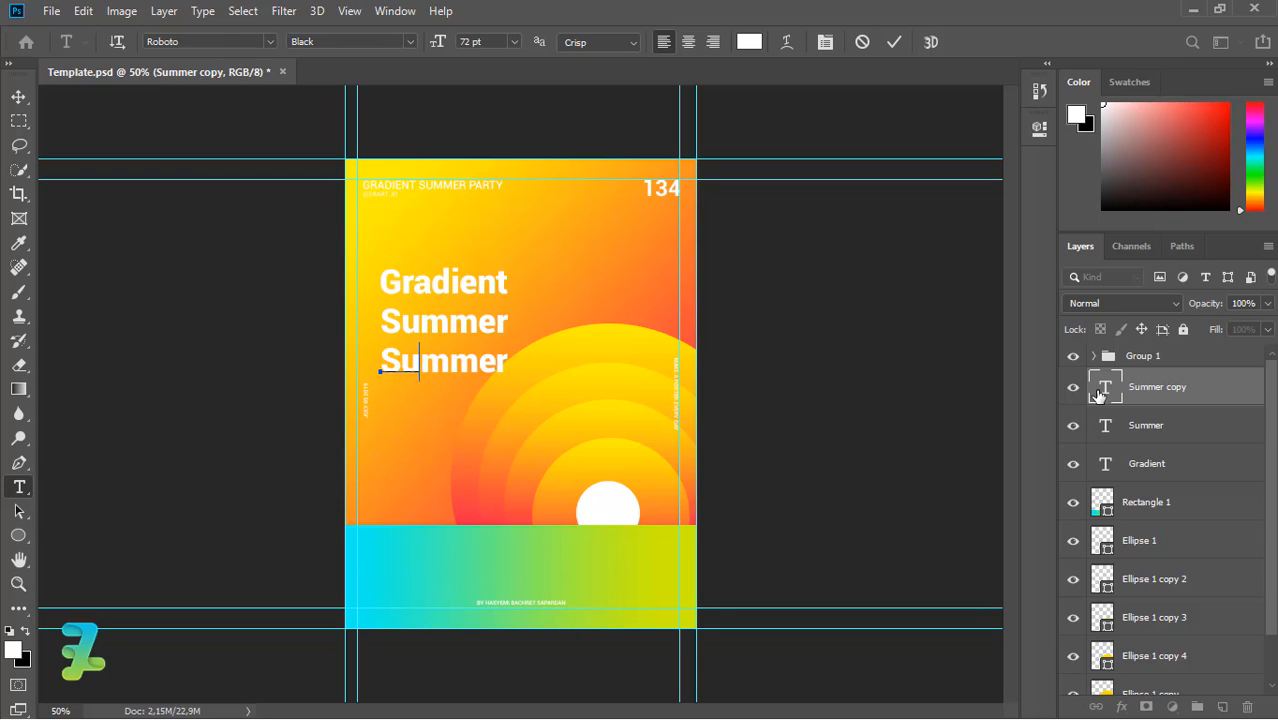
pyautogui.write('tyu')
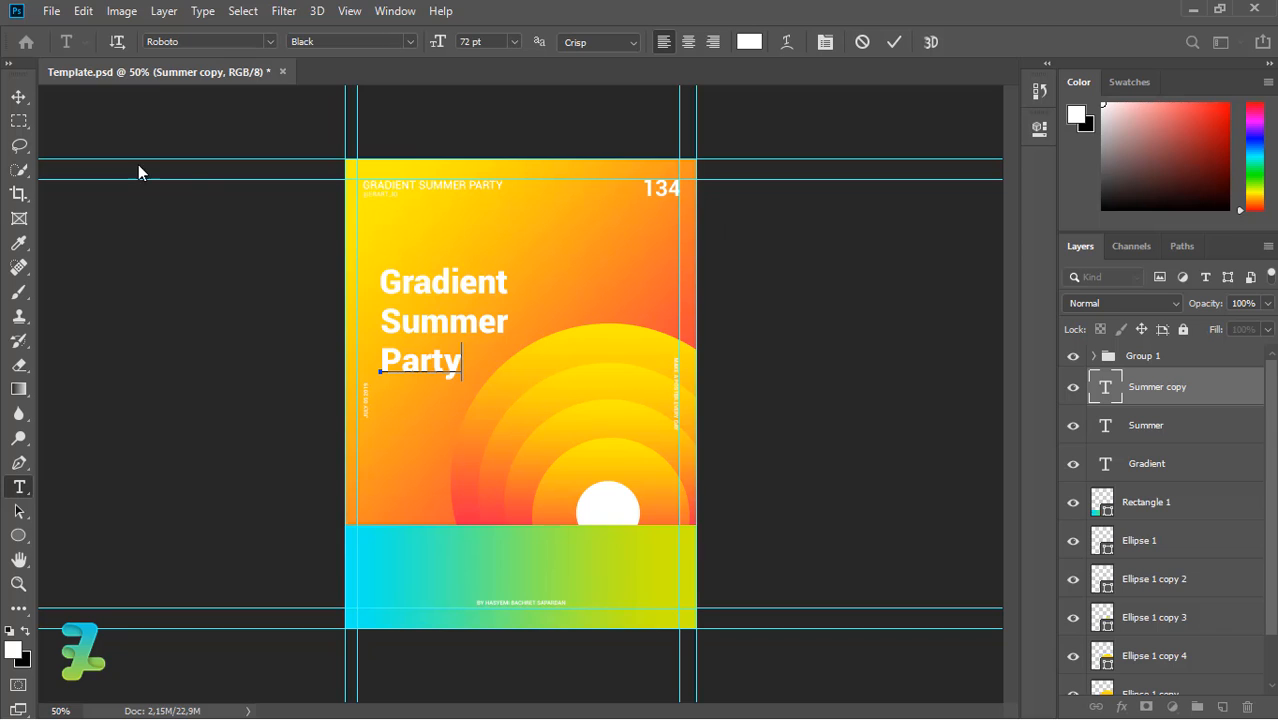
pyautogui.click(21, 104)
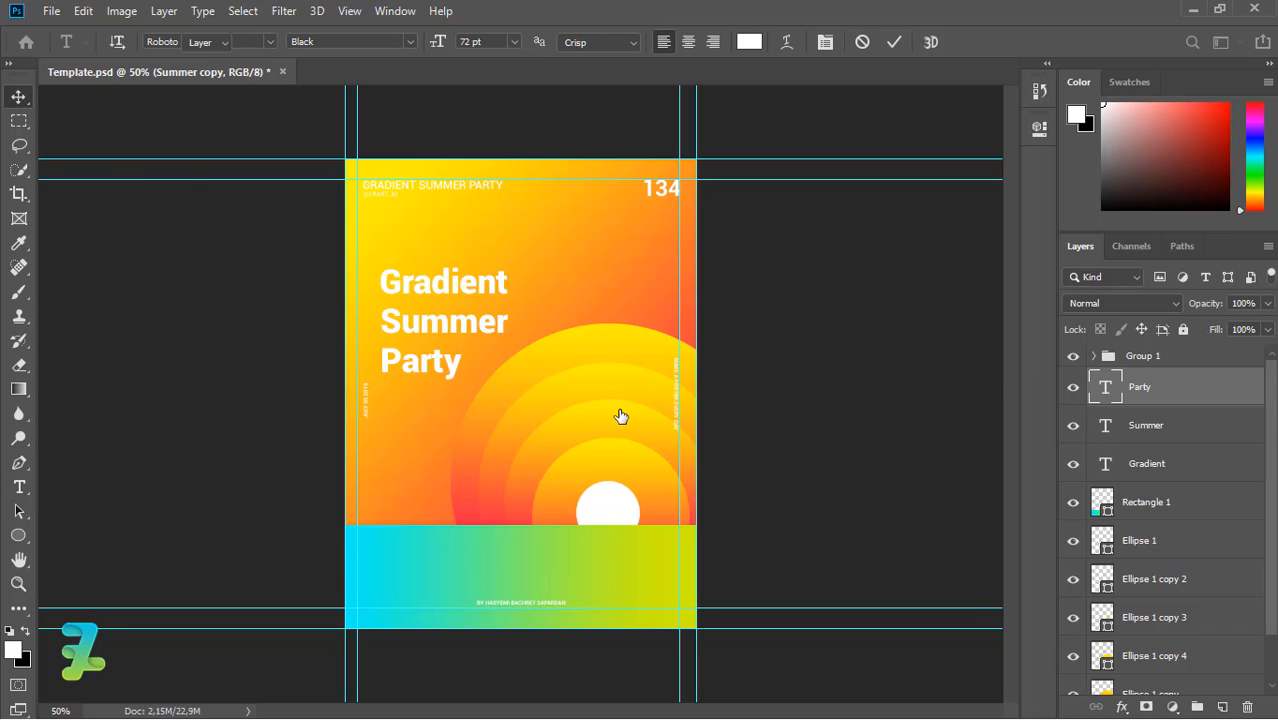
# Step: Scale the Gradient, Summer and Party text lines together to 138.88%, keeping their upper-left corner in place
pyautogui.keyDown('shift'); pyautogui.click(1147, 464); pyautogui.keyUp('shift')
pyautogui.hotkey('ctrl', 't')
pyautogui.moveTo(508, 378); pyautogui.dragTo(531, 399)
pyautogui.hotkey('ctrl', 'z')
pyautogui.moveTo(459, 377); pyautogui.dragTo(479, 393)
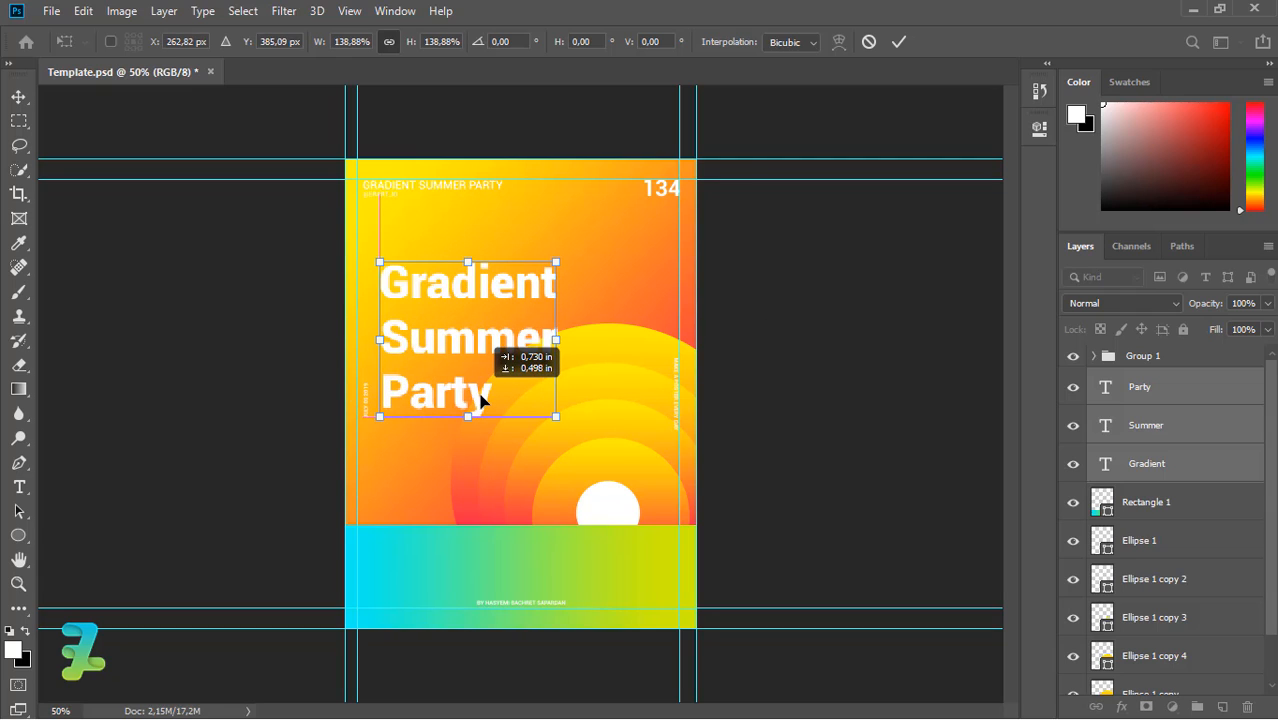
pyautogui.moveTo(481, 401); pyautogui.dragTo(481, 404)
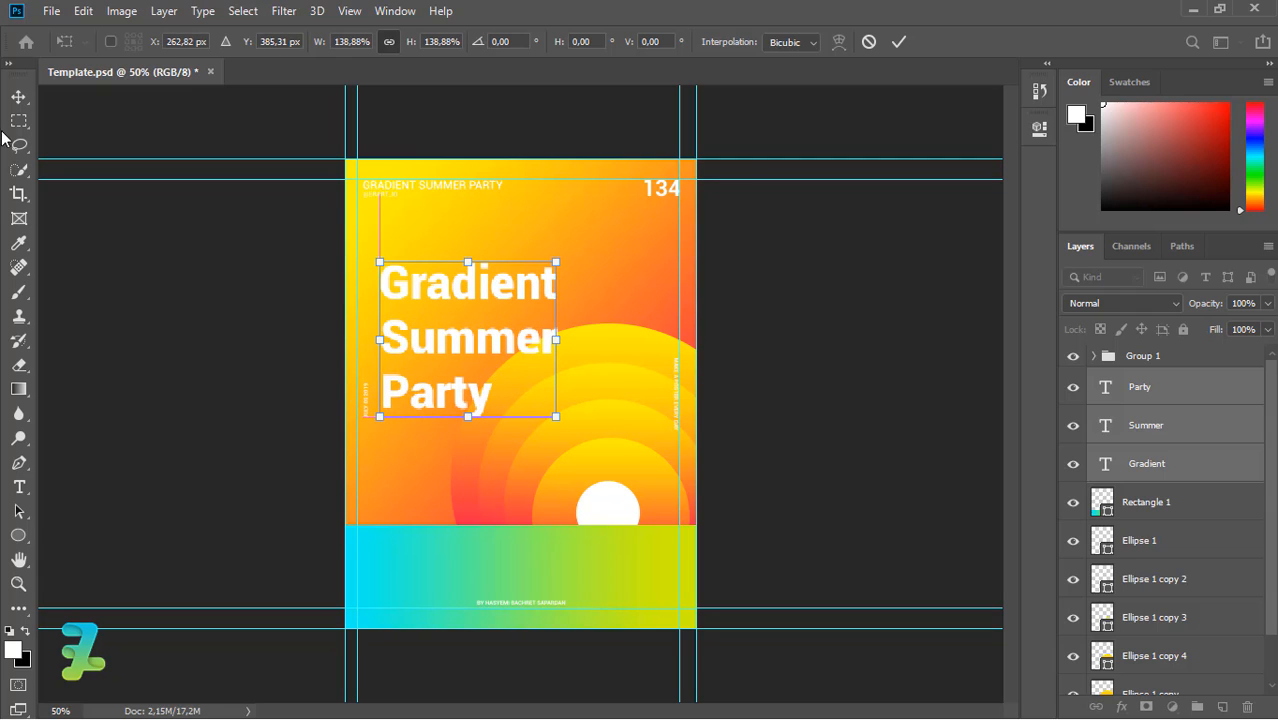
pyautogui.click(14, 100)
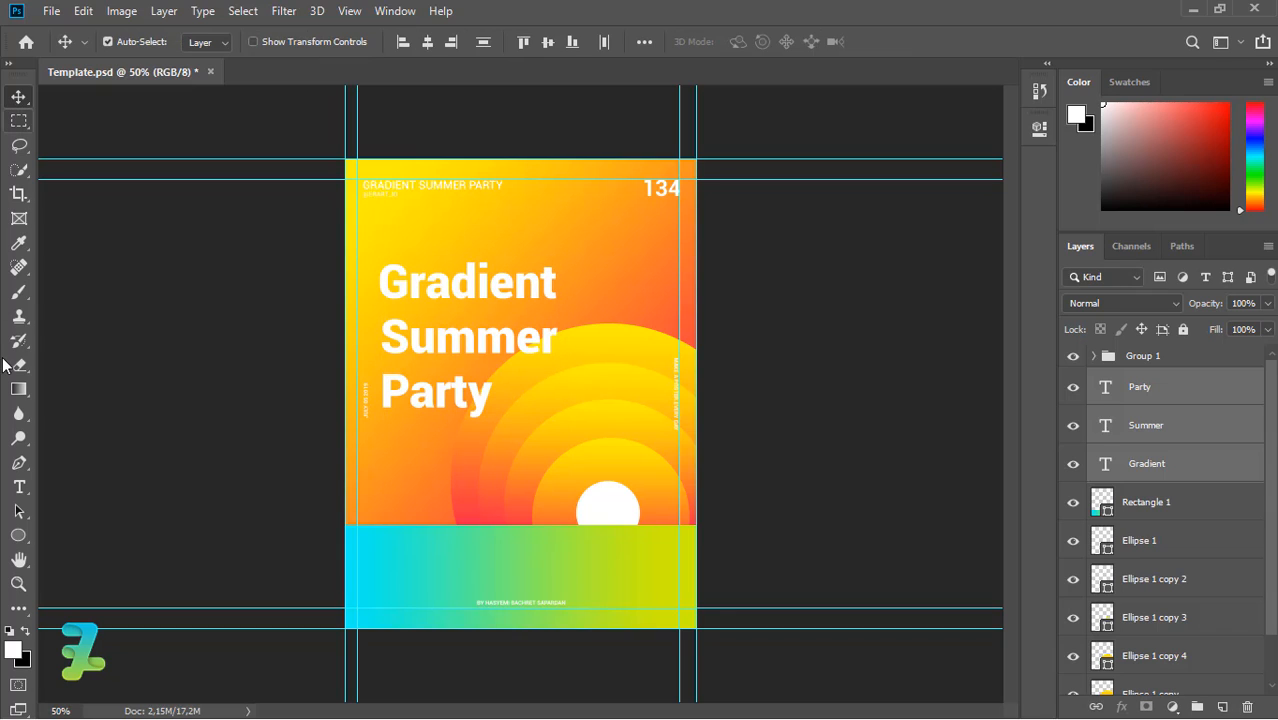
# Step: Add the text "Poster" in the Thin font style and place it below the Party line, just above the cyan-to-lime band
pyautogui.click(19, 487)
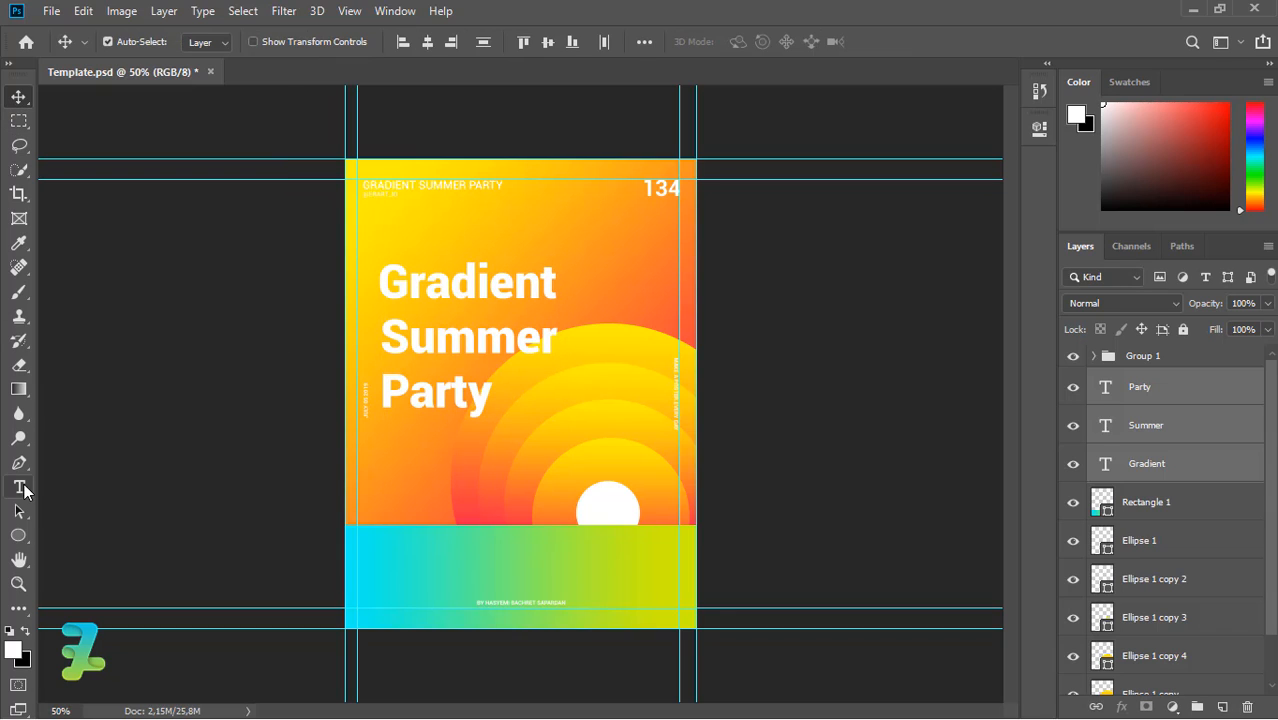
pyautogui.click(393, 488)
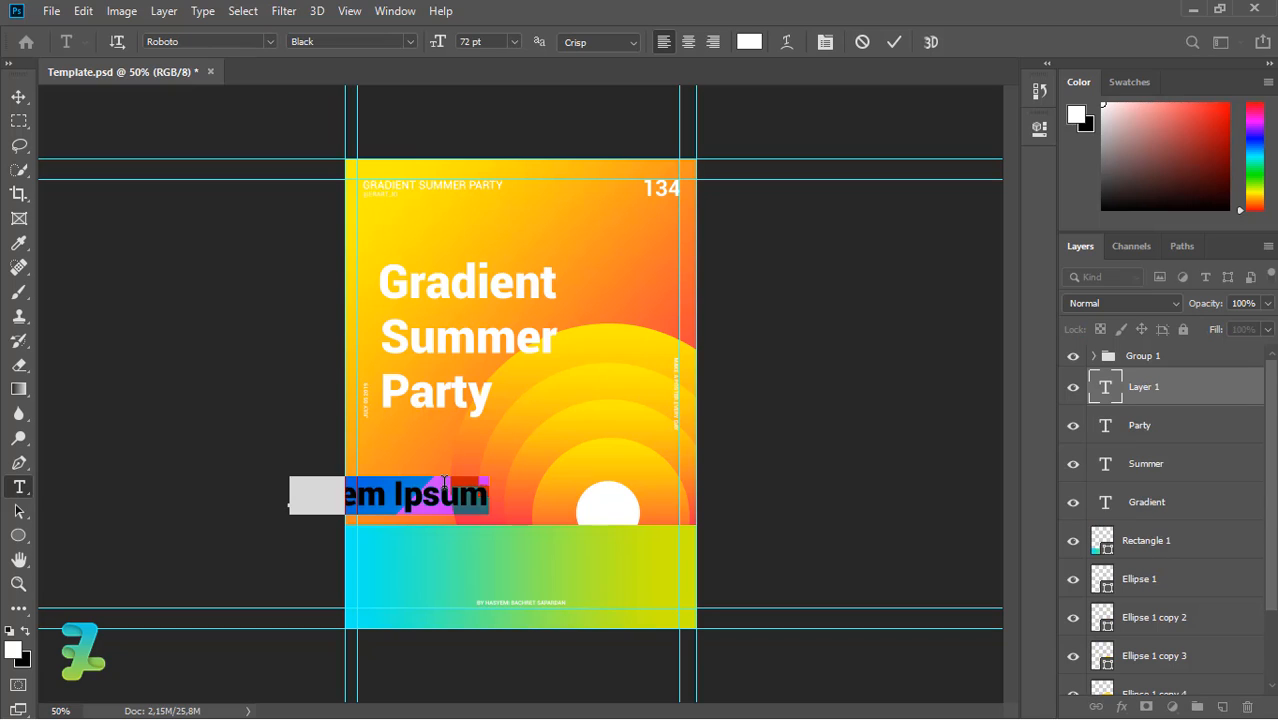
pyautogui.write('Poster')
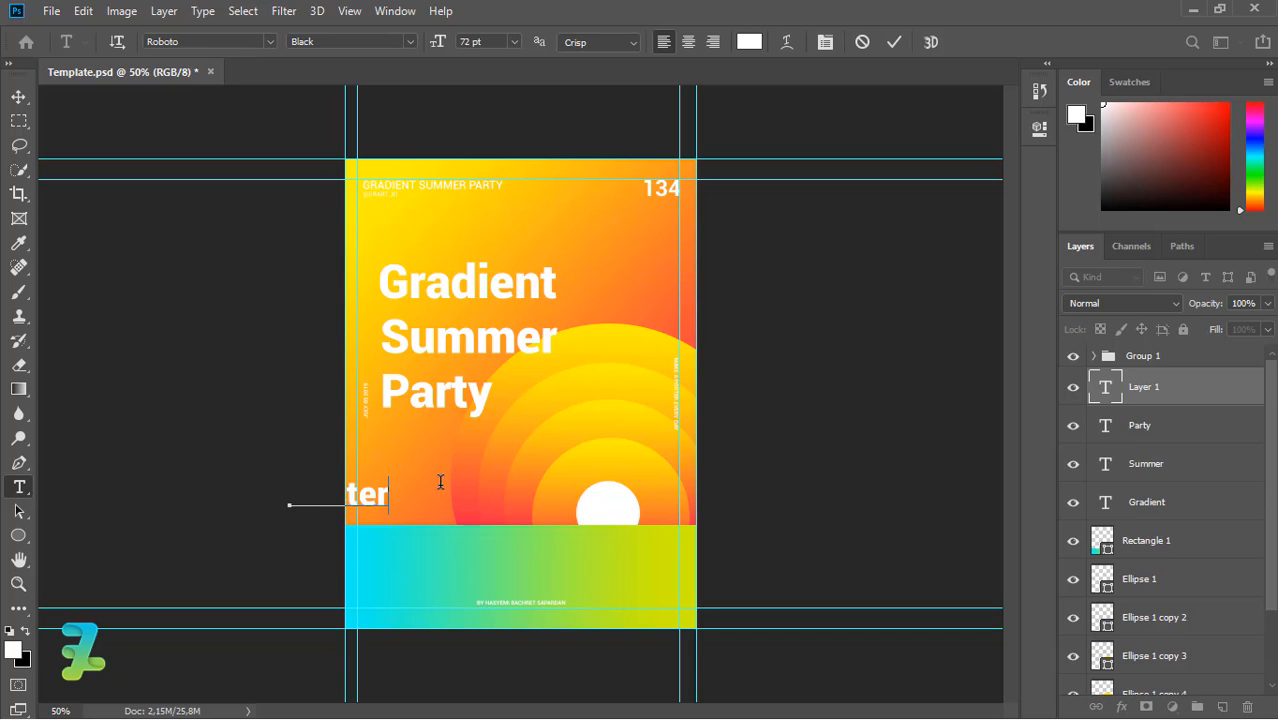
pyautogui.hotkey('ctrl', 'a')
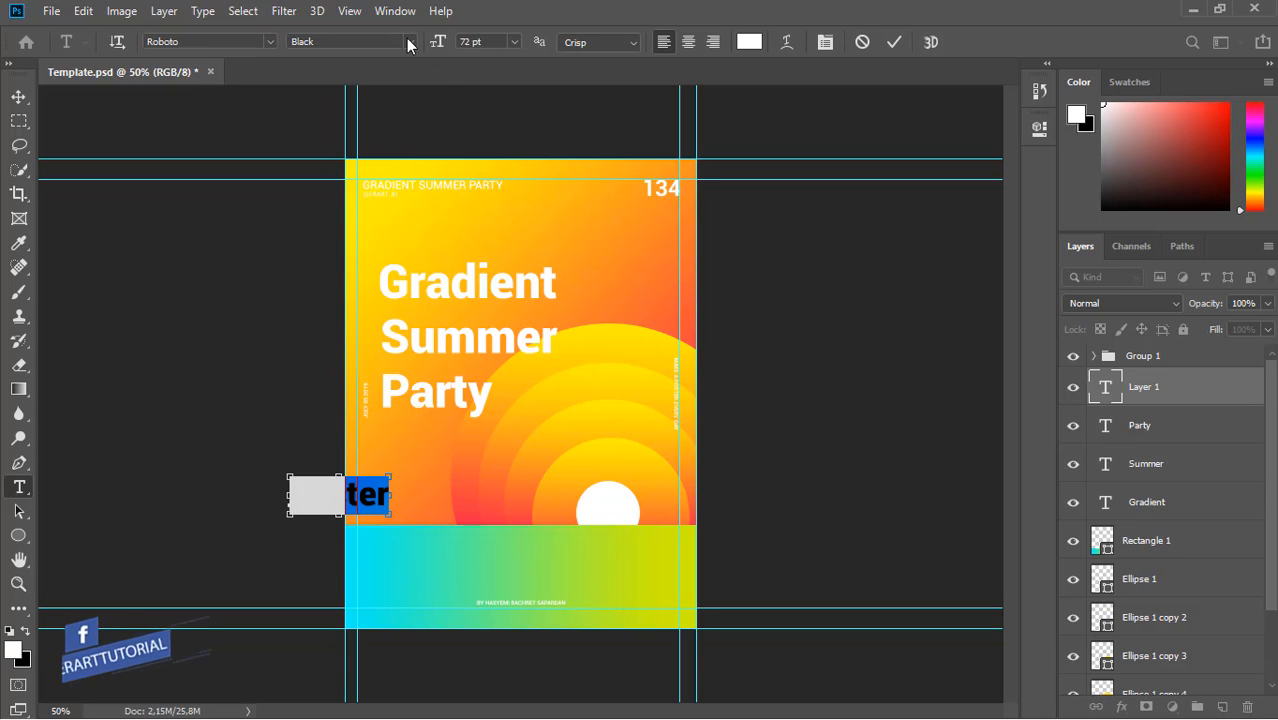
pyautogui.click(406, 40)
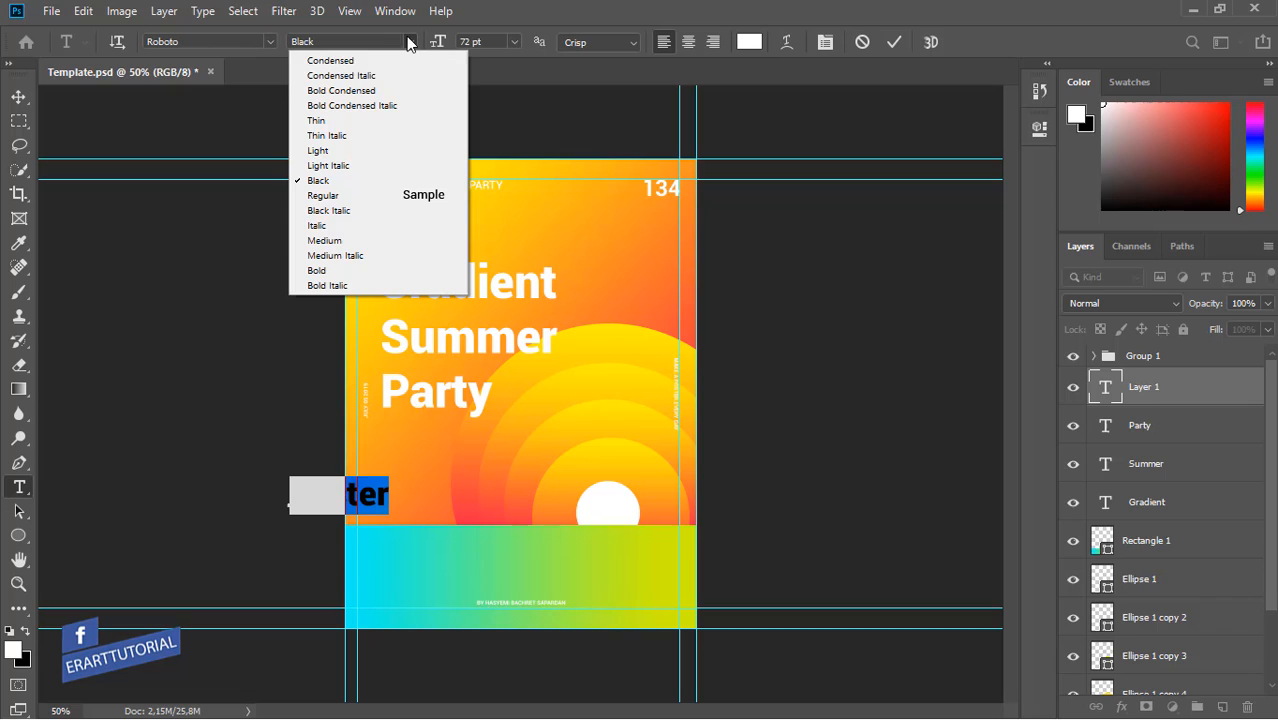
pyautogui.click(338, 120)
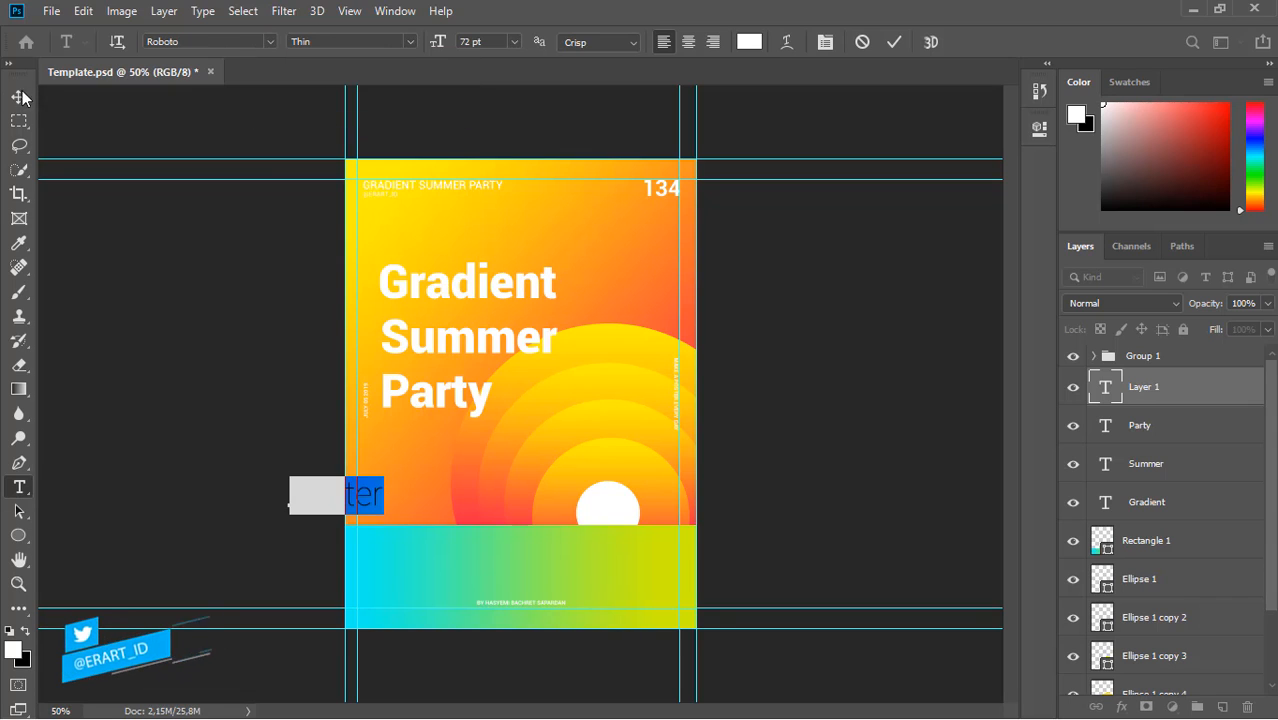
pyautogui.click(20, 96)
pyautogui.moveTo(373, 499); pyautogui.dragTo(449, 479)
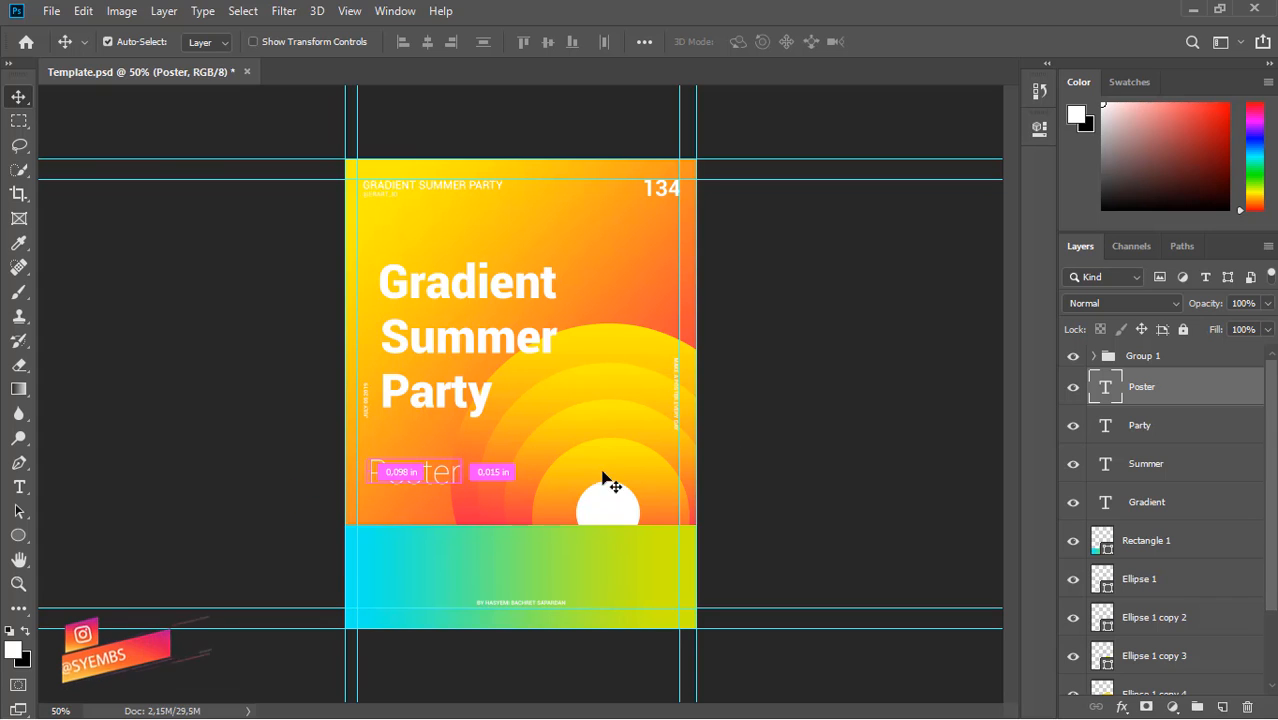
# Step: Set the Poster text to the Regular font style and scale it down to roughly half its size
pyautogui.doubleClick(1102, 388)
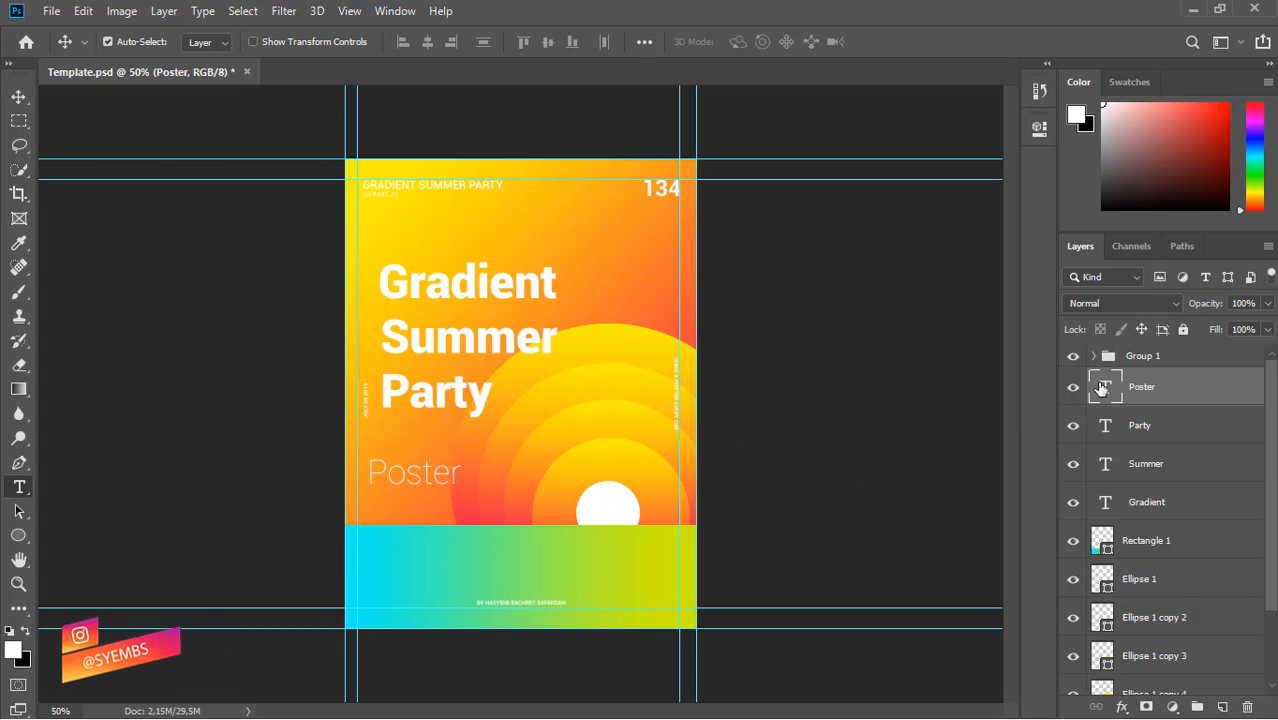
pyautogui.click(411, 41)
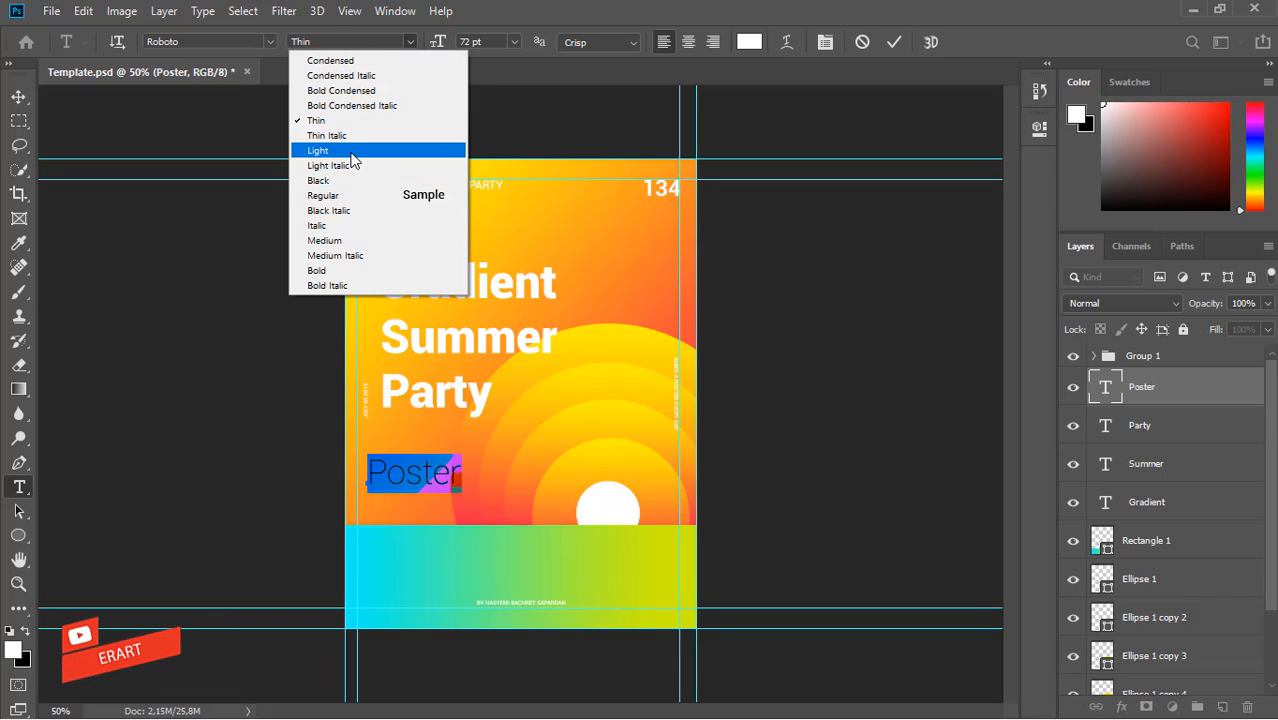
pyautogui.click(340, 197)
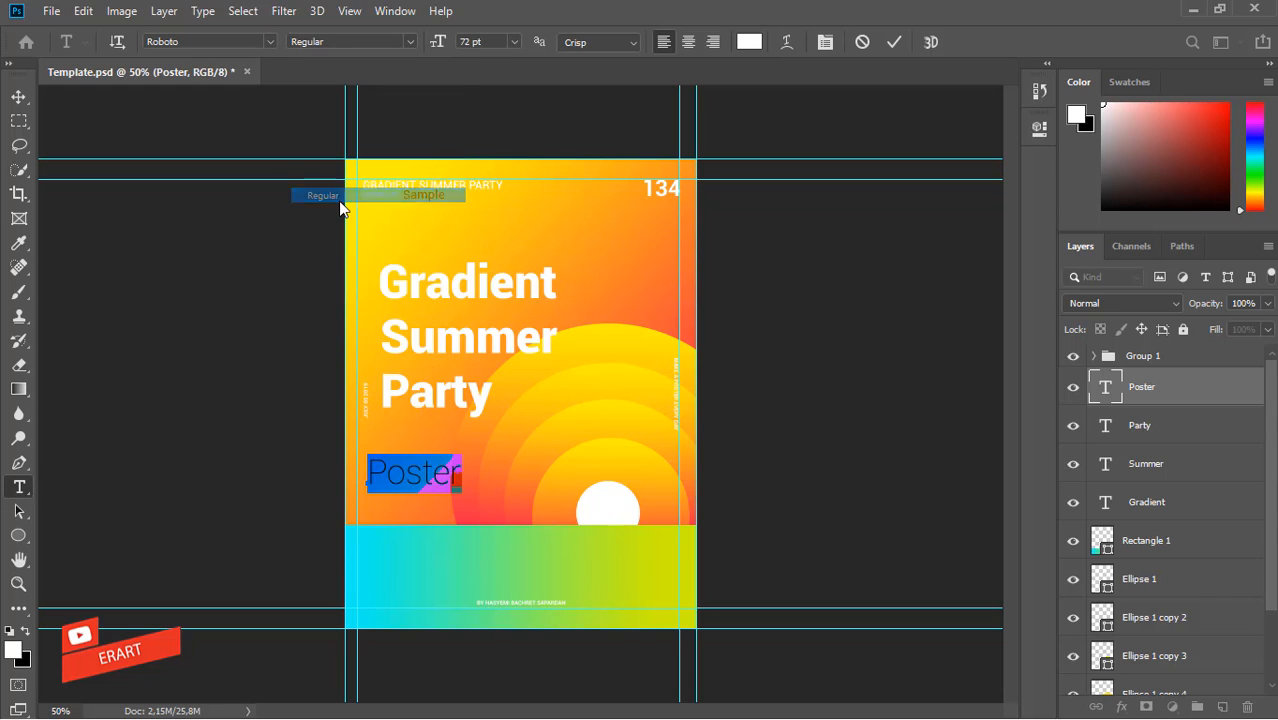
pyautogui.click(17, 98)
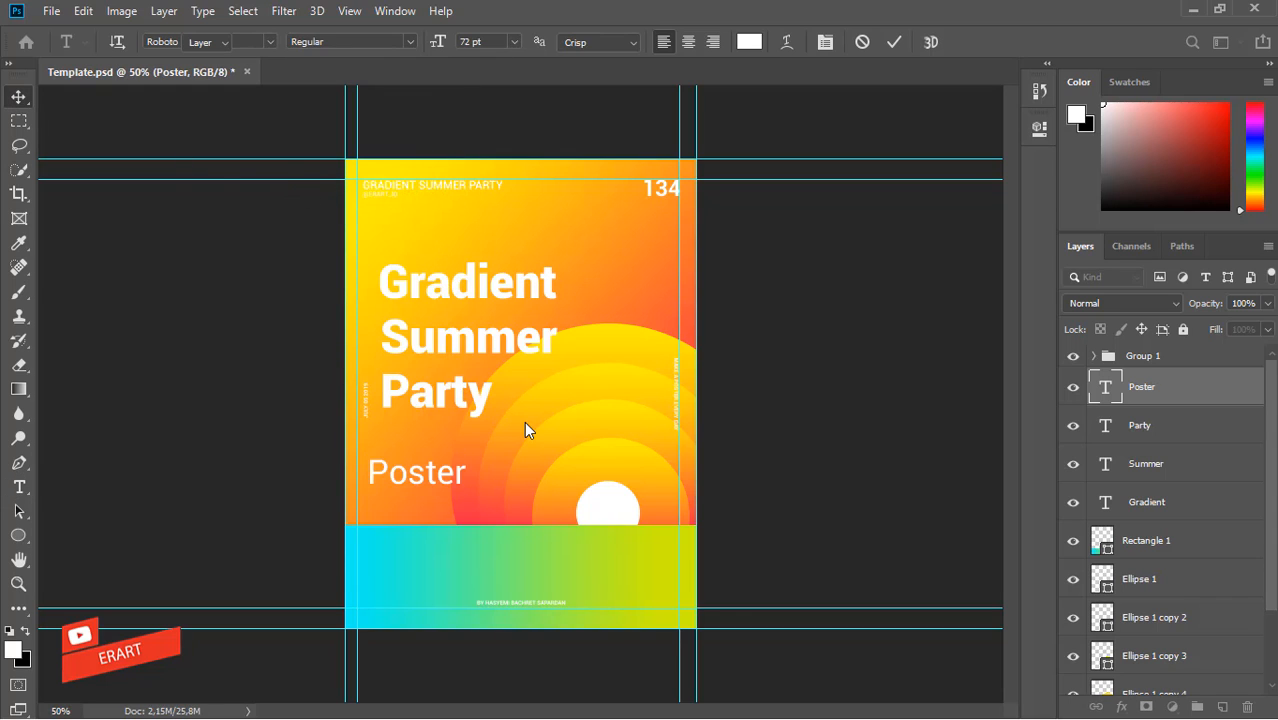
pyautogui.hotkey('ctrl', 't')
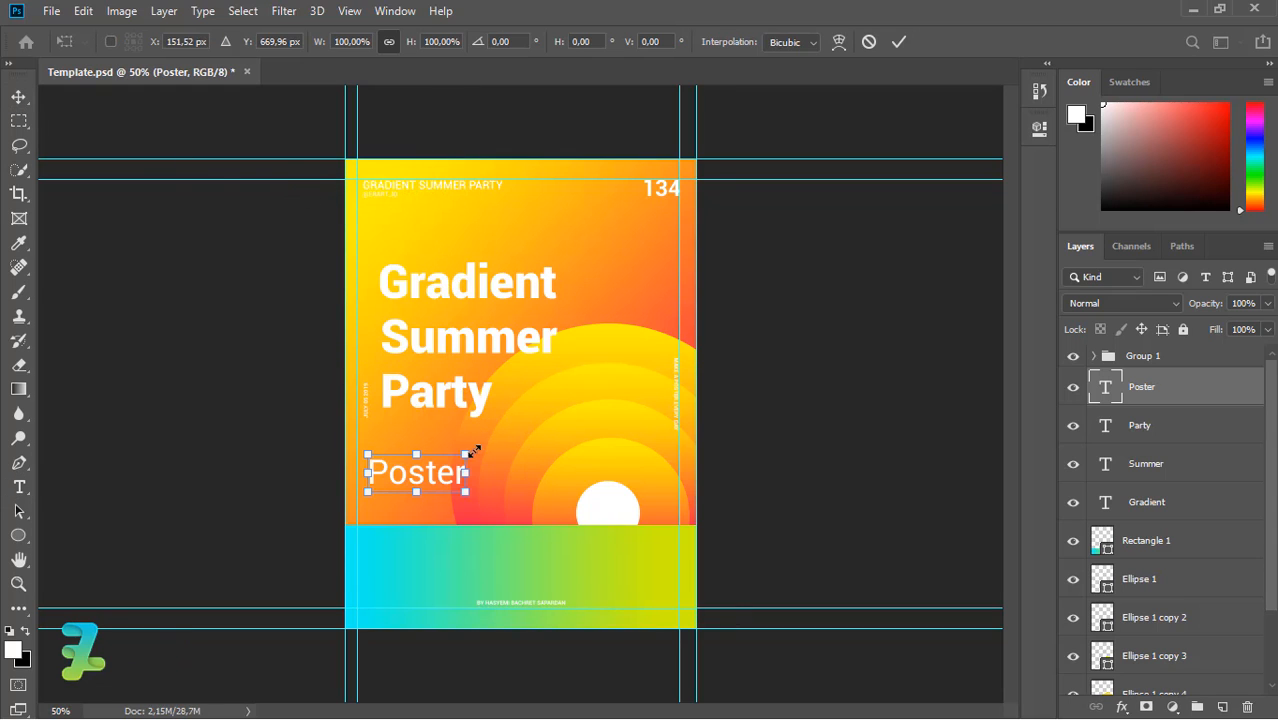
pyautogui.moveTo(470, 450); pyautogui.dragTo(412, 479)
pyautogui.click(17, 98)
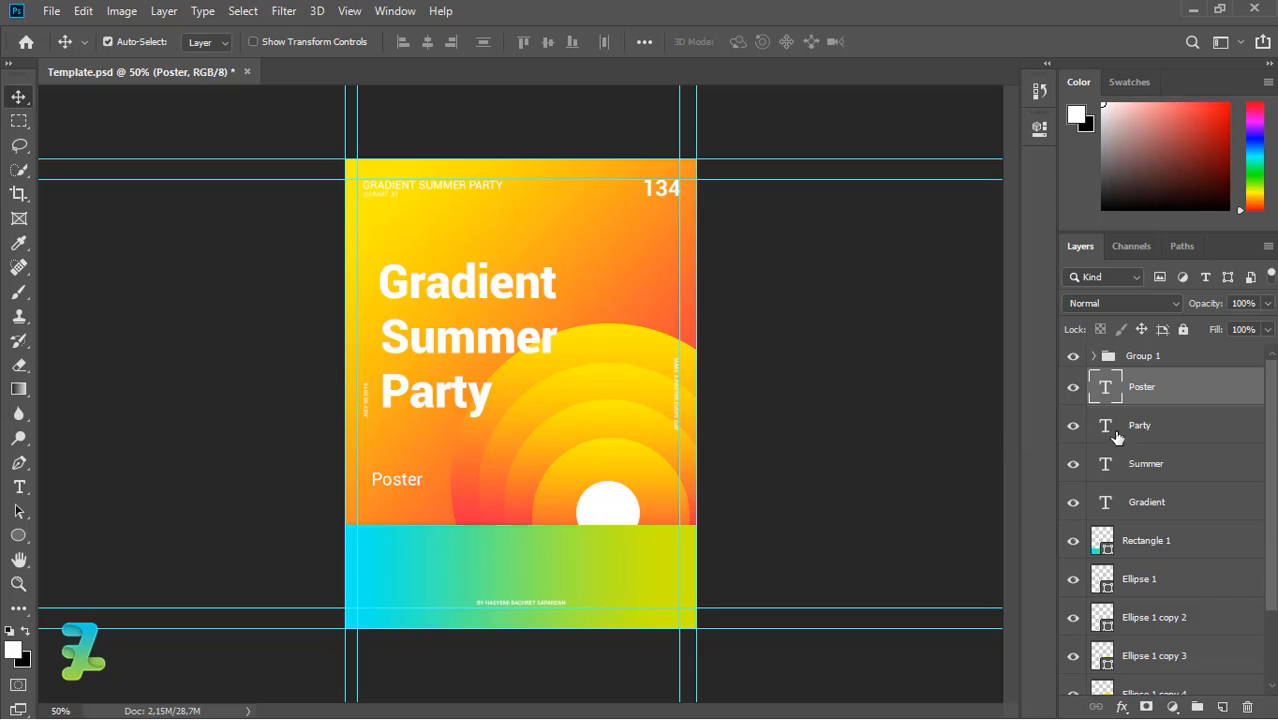
# Step: Add a new layer directly beneath the Poster text layer and switch to the Rounded Rectangle tool
pyautogui.hotkey('alt', '[')
pyautogui.click(1222, 707)
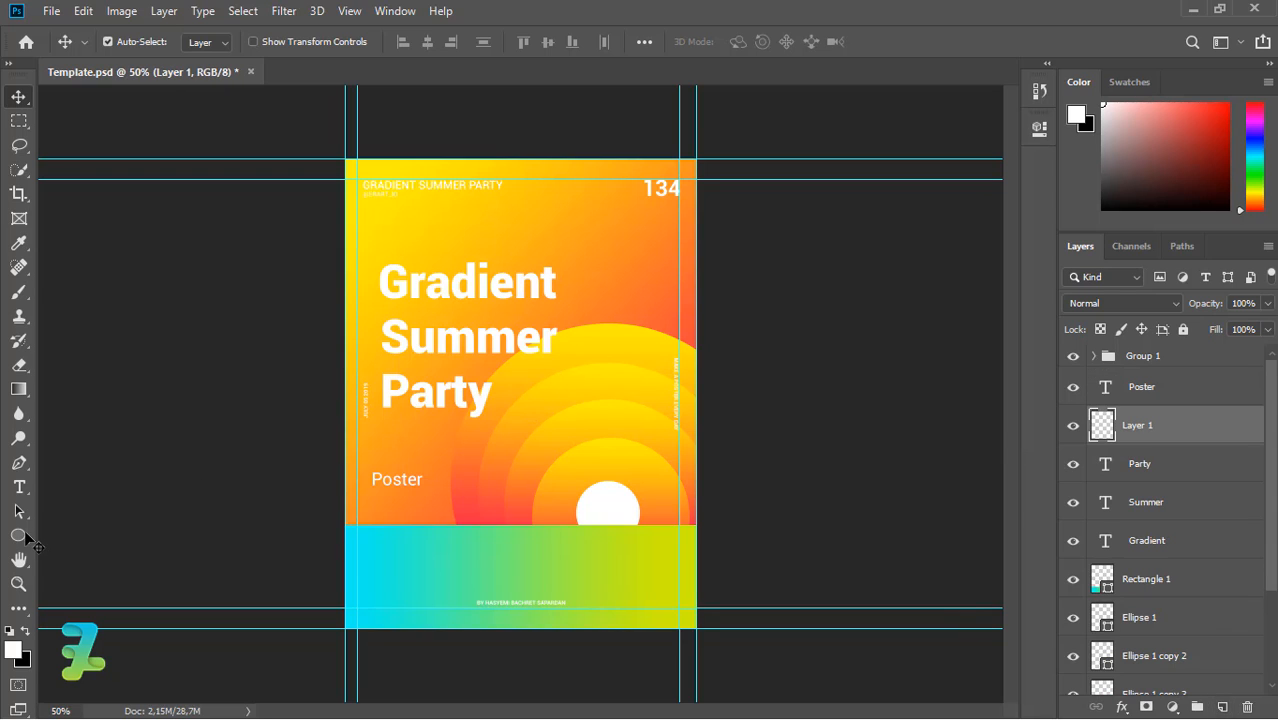
pyautogui.click(19, 515)
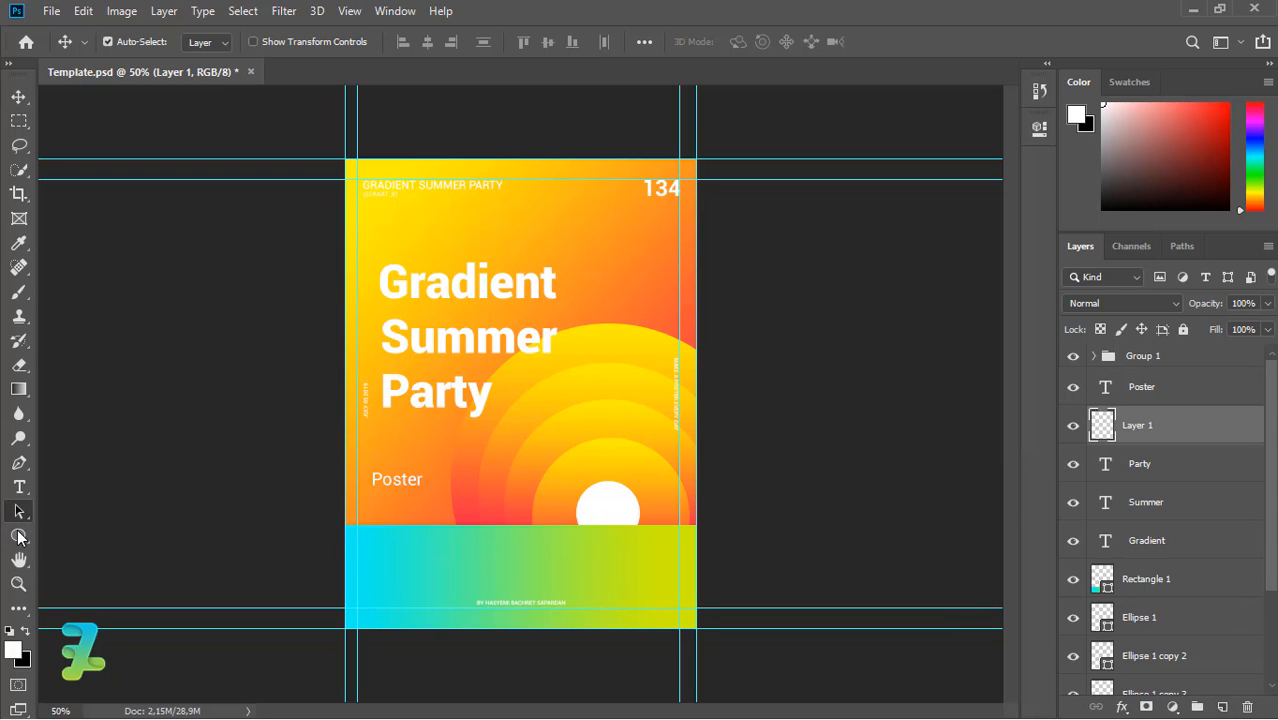
pyautogui.click(20, 537)
pyautogui.click(71, 551)
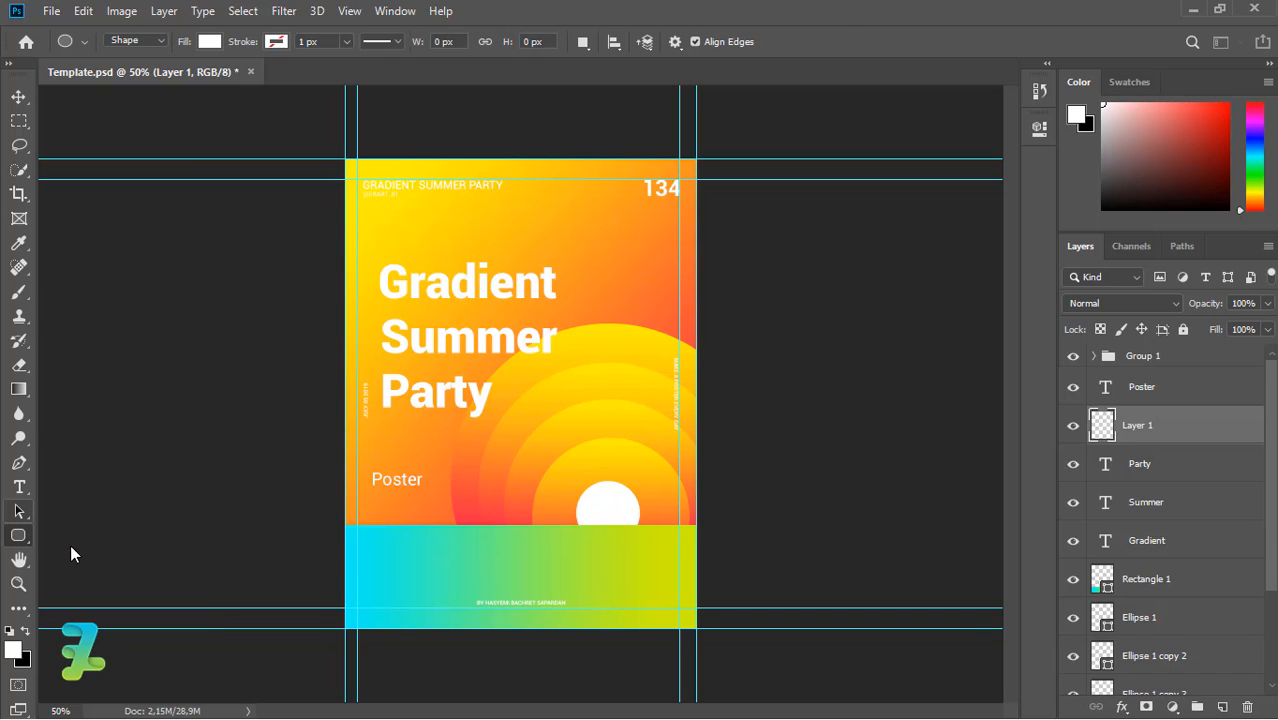
pyautogui.click(20, 540)
pyautogui.click(71, 551)
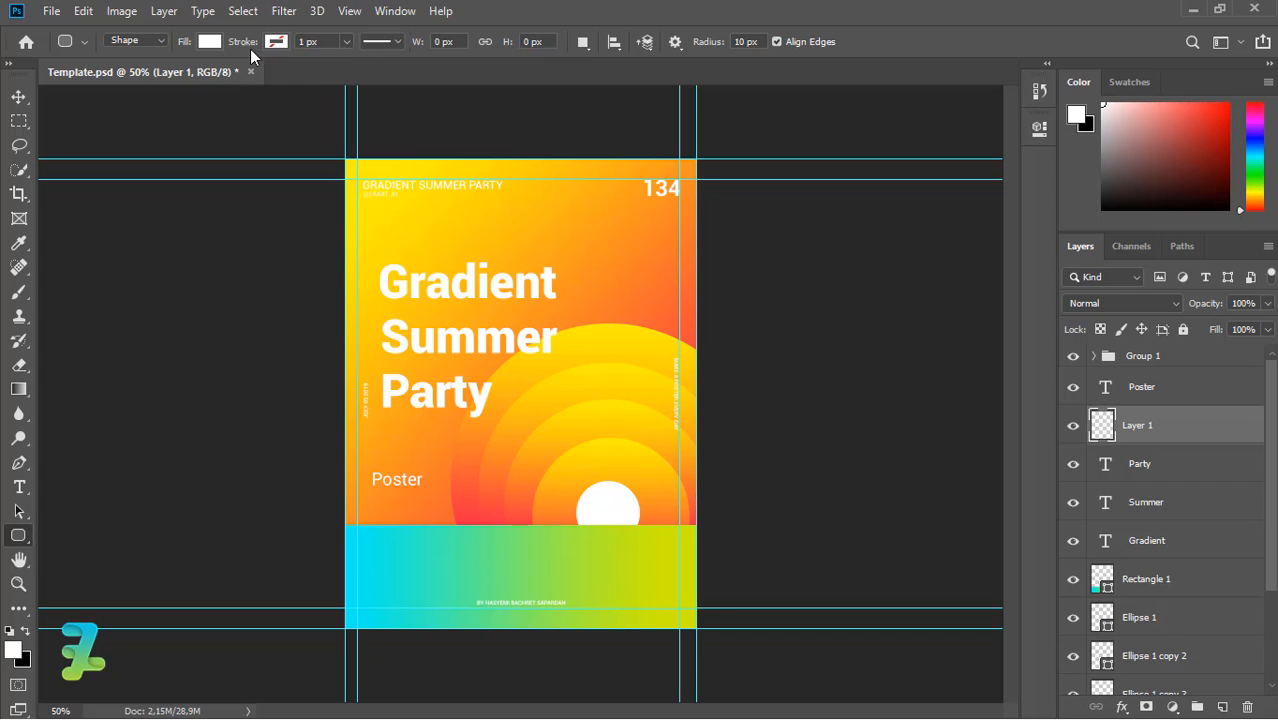
# Step: Draw a rounded rectangle about 140 by 66 px around the Poster text, with no fill and a white stroke
pyautogui.click(209, 42)
pyautogui.click(128, 78)
pyautogui.click(279, 44)
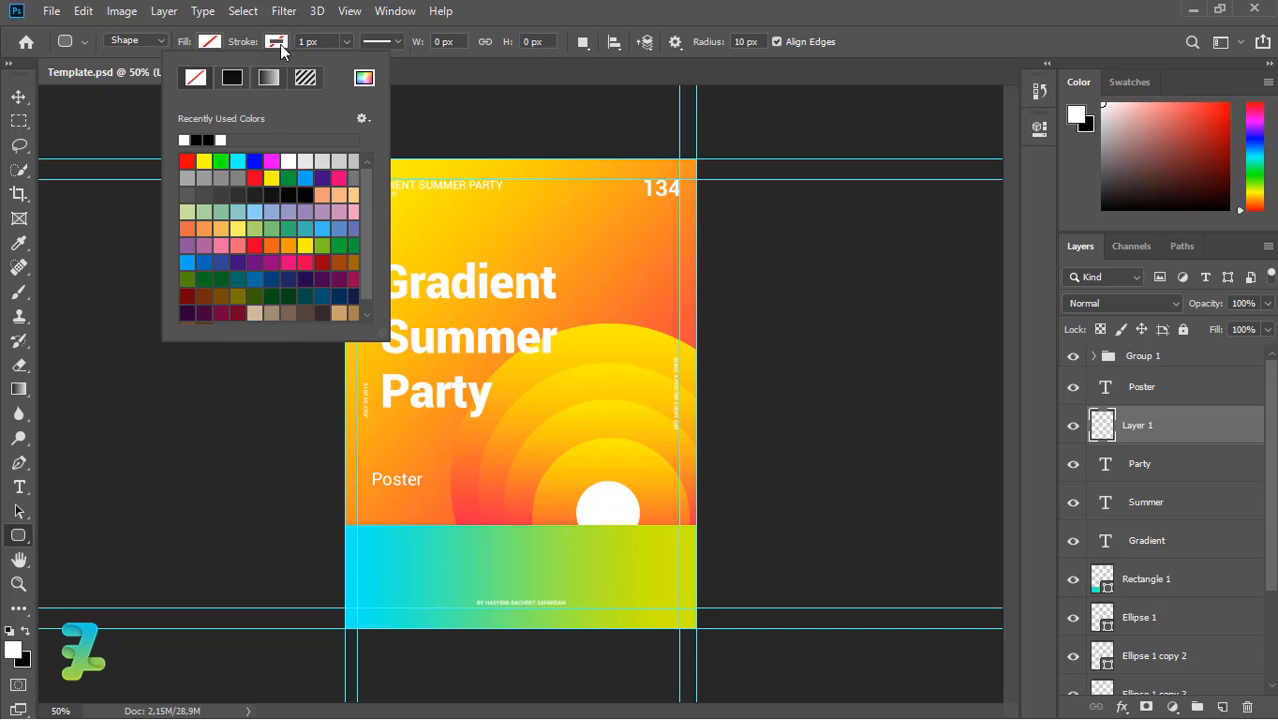
pyautogui.click(194, 137)
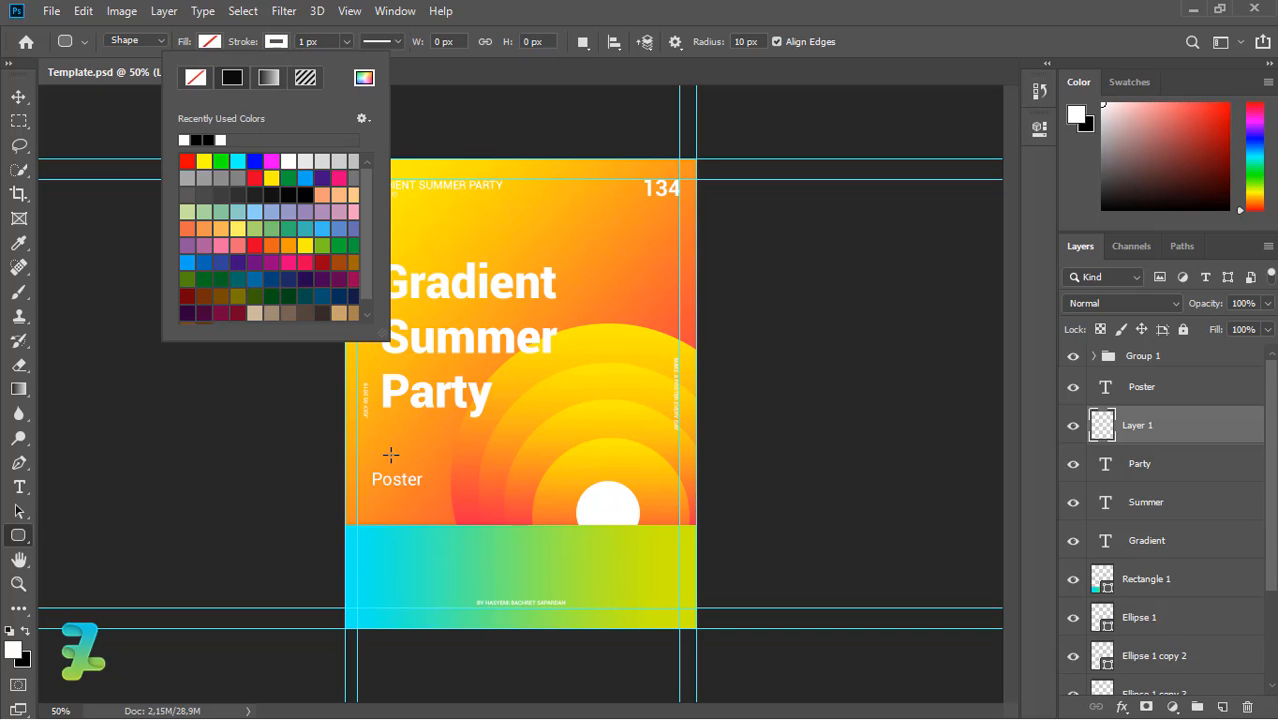
pyautogui.moveTo(365, 460); pyautogui.dragTo(431, 489)
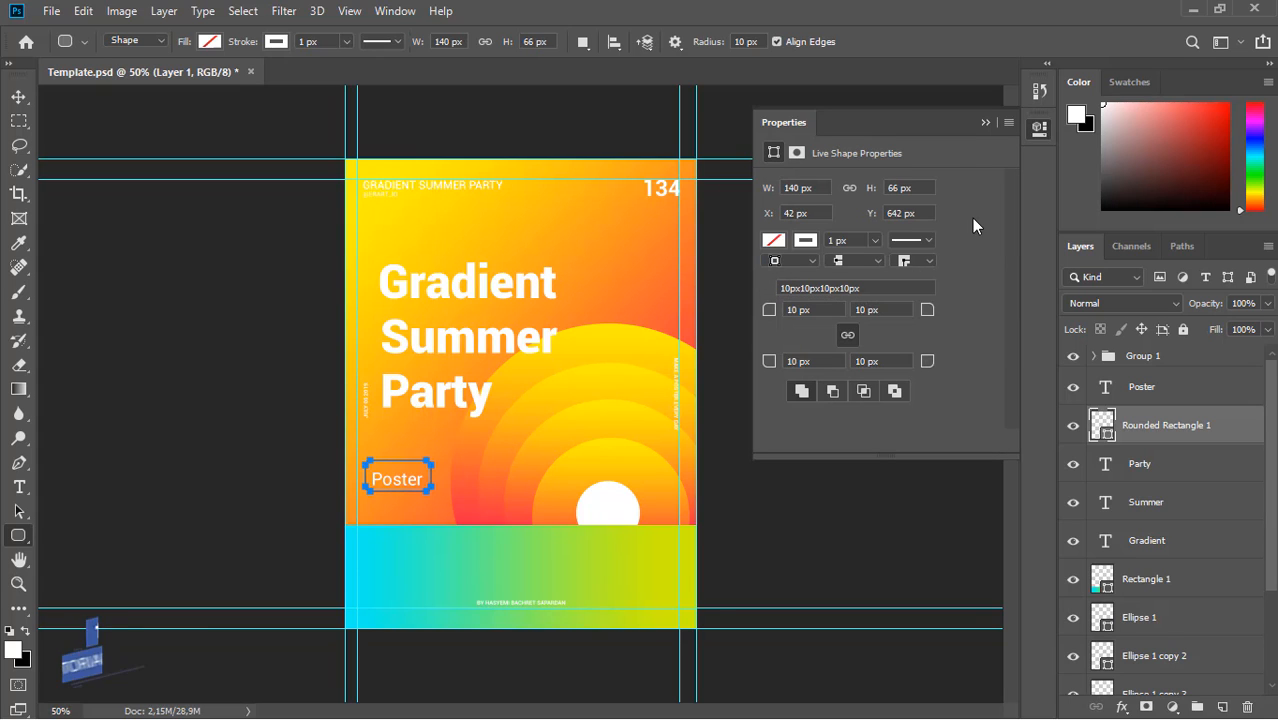
pyautogui.click(980, 120)
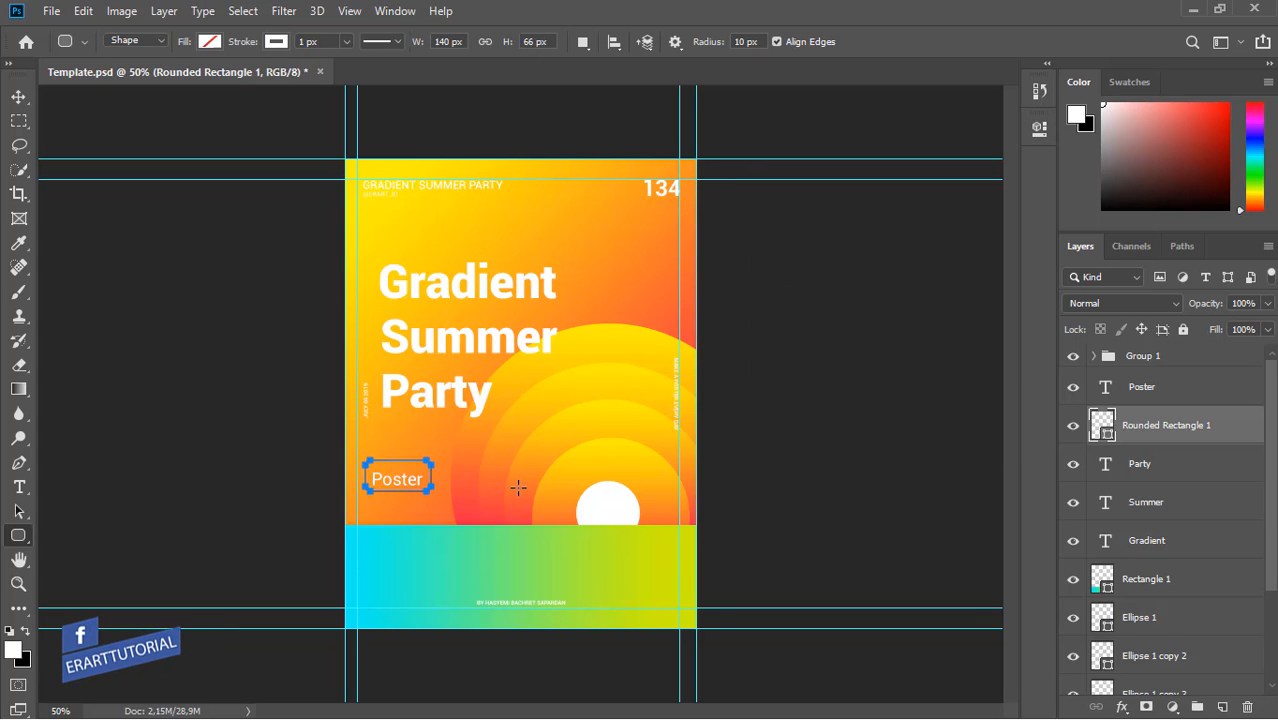
# Step: Increase the rounded rectangle's stroke width to about 3.15 px
pyautogui.hotkey('ctrl', '+')
pyautogui.hotkey('ctrl', '+')
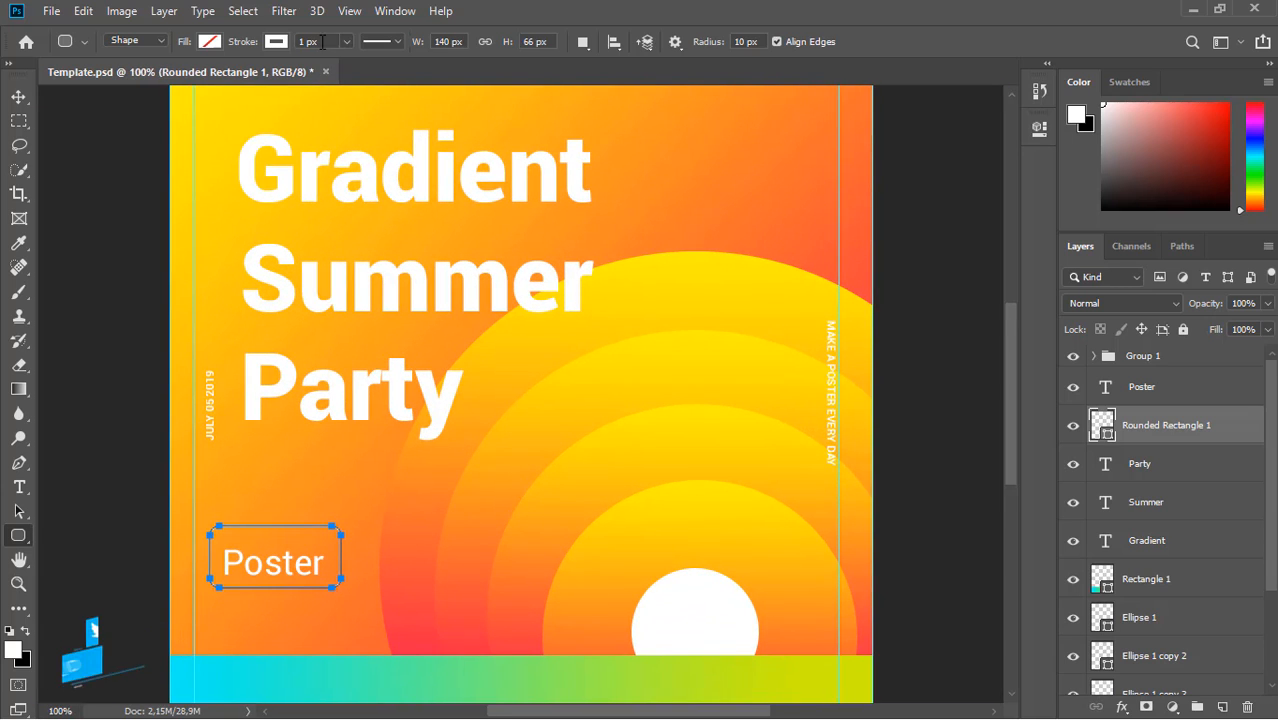
pyautogui.click(345, 42)
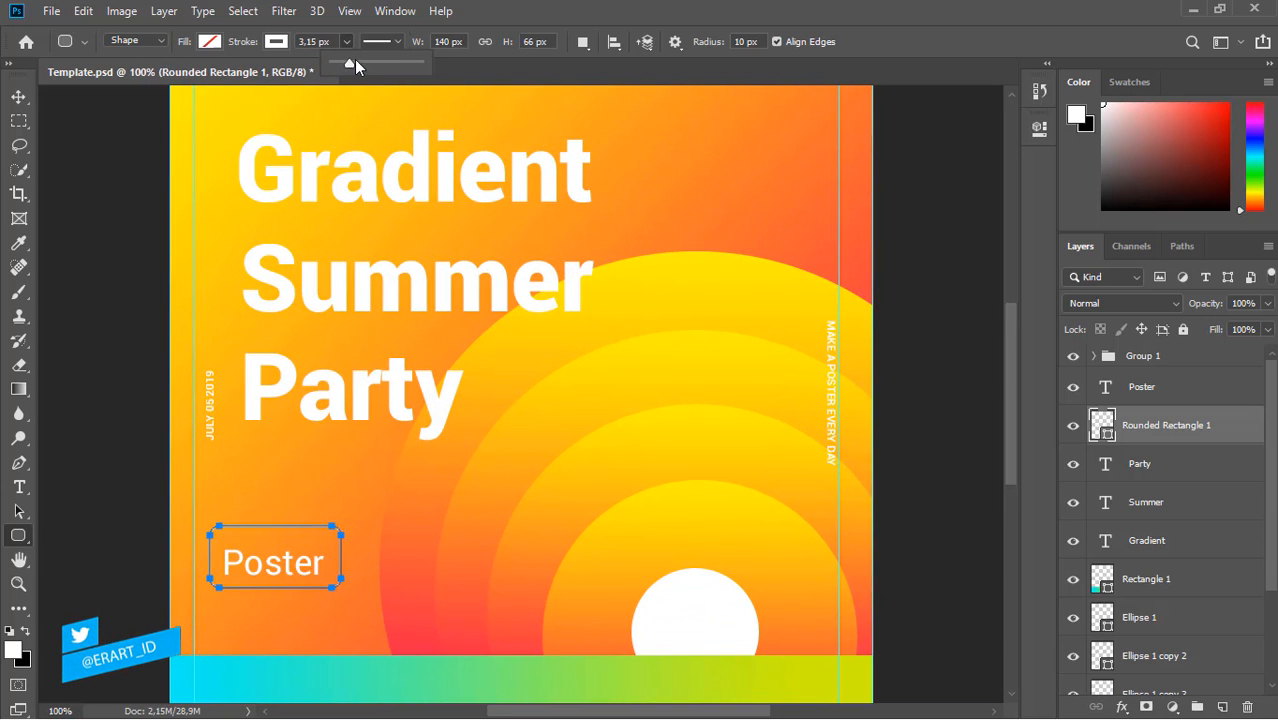
# Step: Nudge the rounded rectangle outline slightly right and down around the Poster text
pyautogui.click(14, 92)
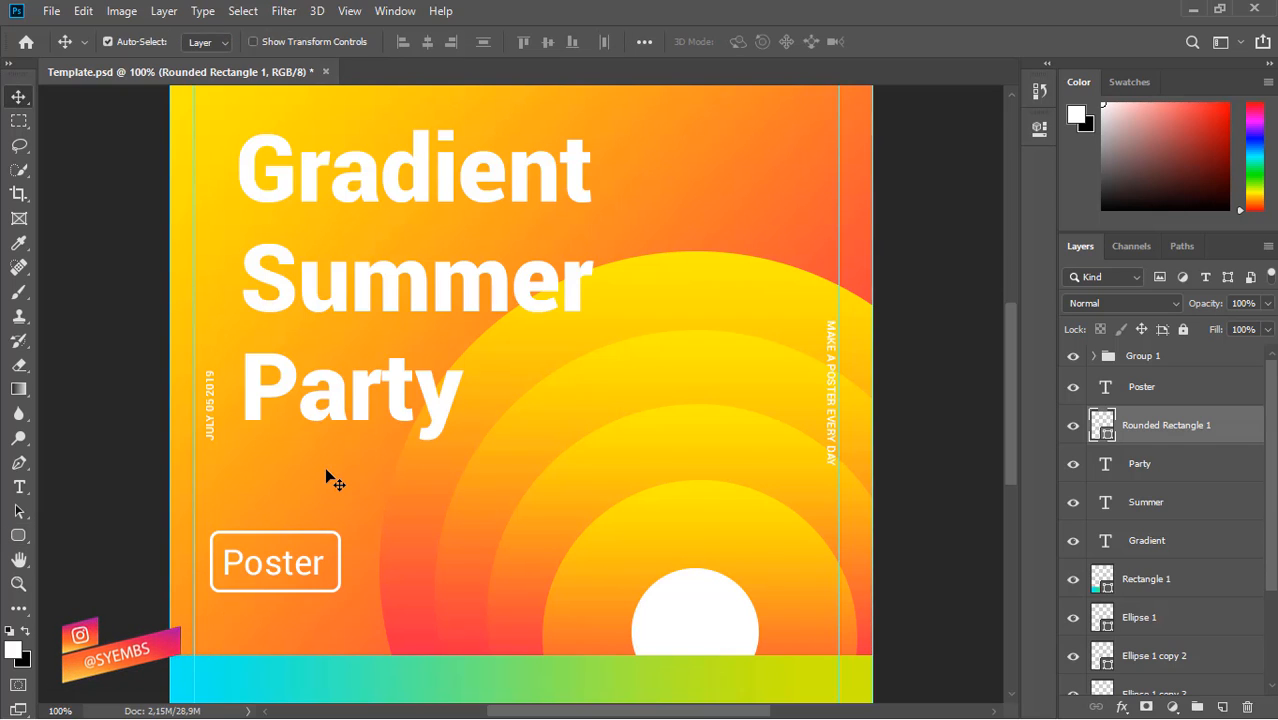
pyautogui.press('Down')
pyautogui.press('Right')
pyautogui.press('Right')
pyautogui.press('Right')
pyautogui.press('Right')
pyautogui.press('Right')
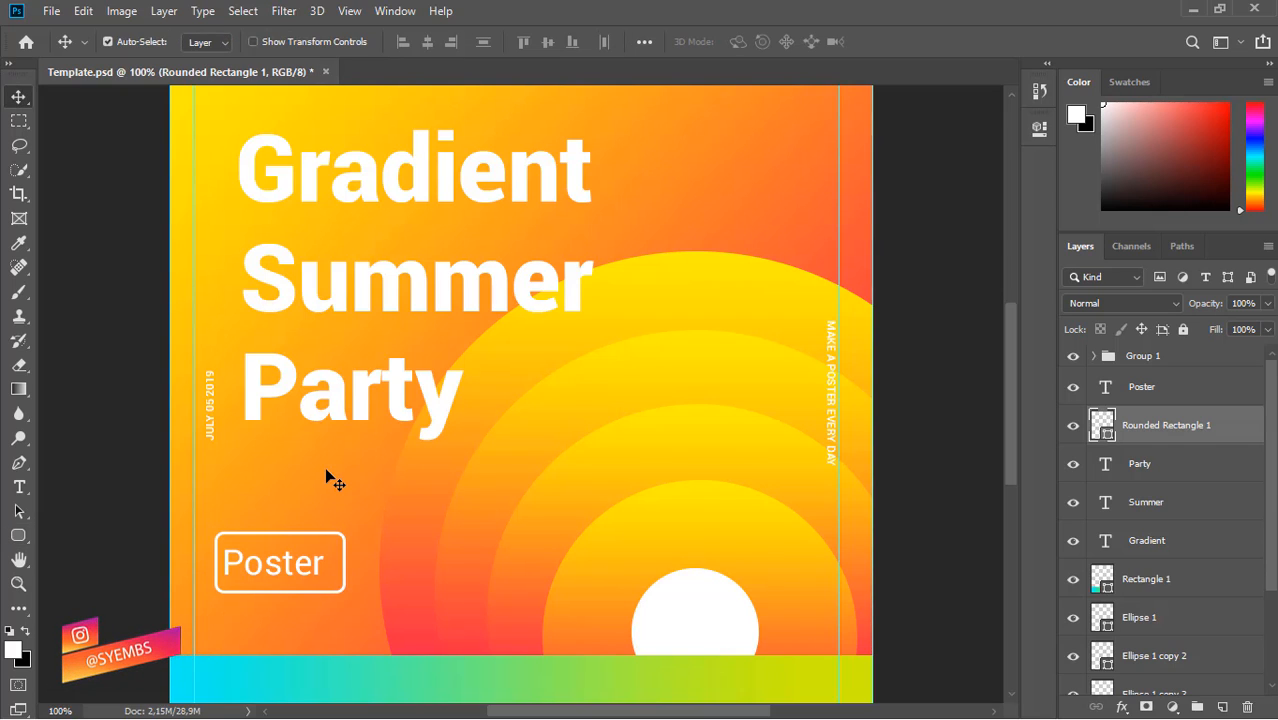
pyautogui.press('Down')
pyautogui.press('Left')
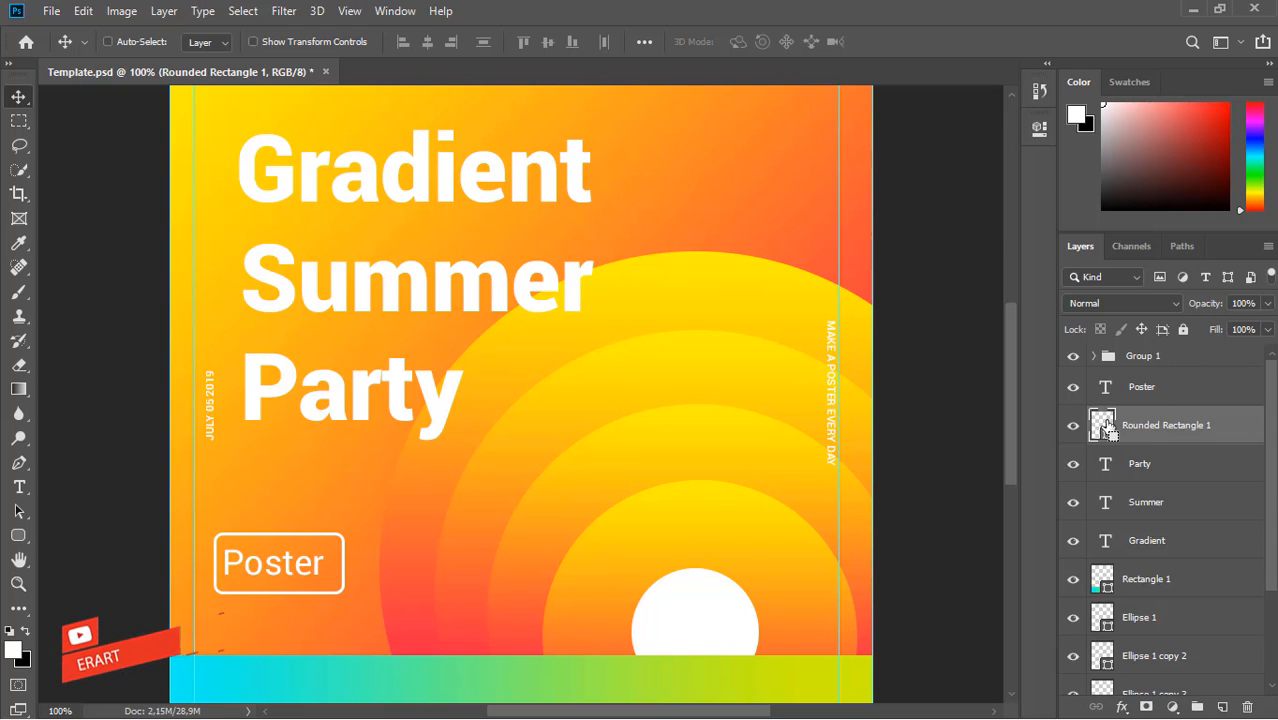
# Step: Centre the Poster text inside its rounded rectangle, using a selection loaded from the rectangle as reference
pyautogui.click(1104, 387)
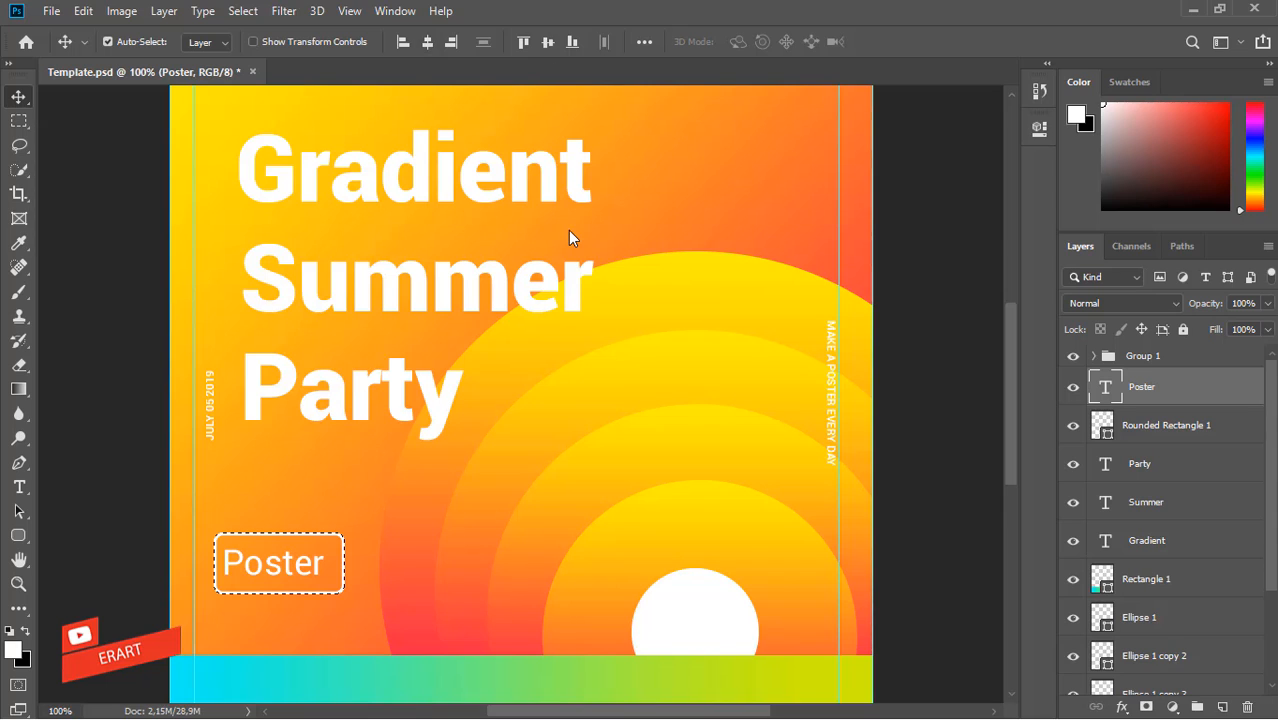
pyautogui.press('Right')
pyautogui.press('Right')
pyautogui.press('Right')
pyautogui.press('Right')
pyautogui.press('Right')
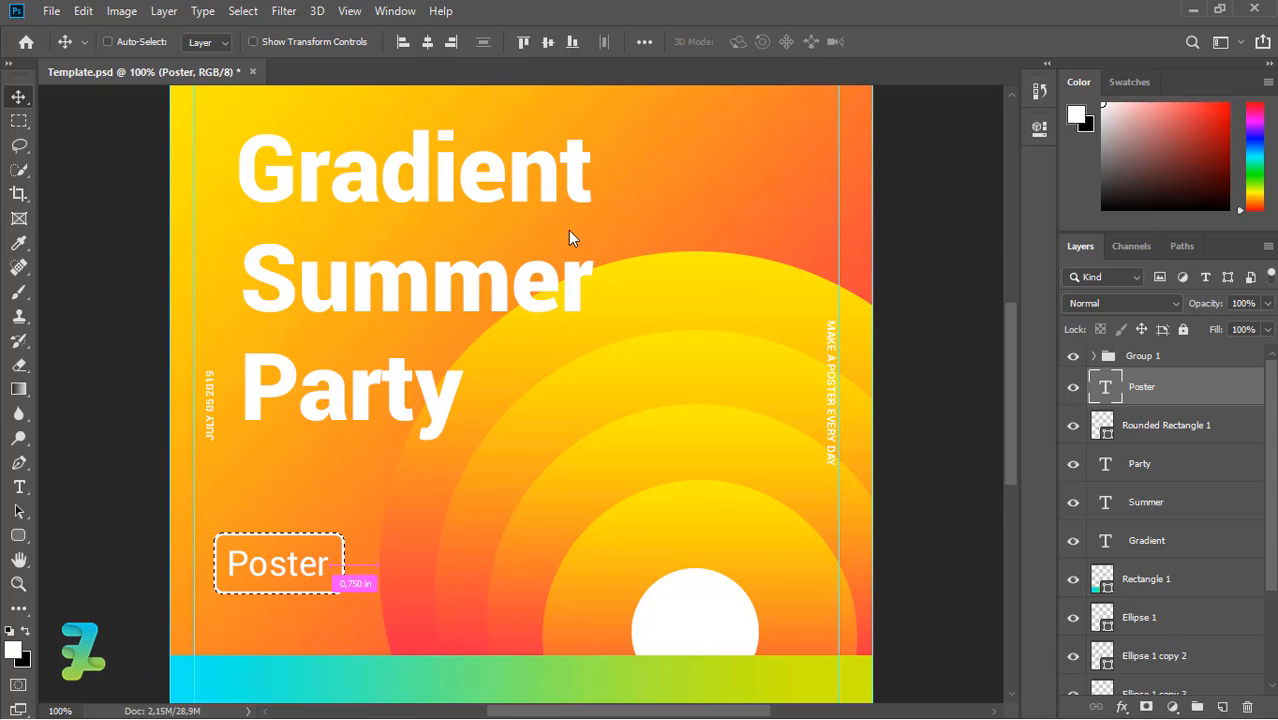
pyautogui.press('ctrl')
# Step: Add the text "In Jakarta, Indonesia" near the upper left of the cyan-to-lime band
pyautogui.moveTo(1008, 401); pyautogui.dragTo(1021, 470)
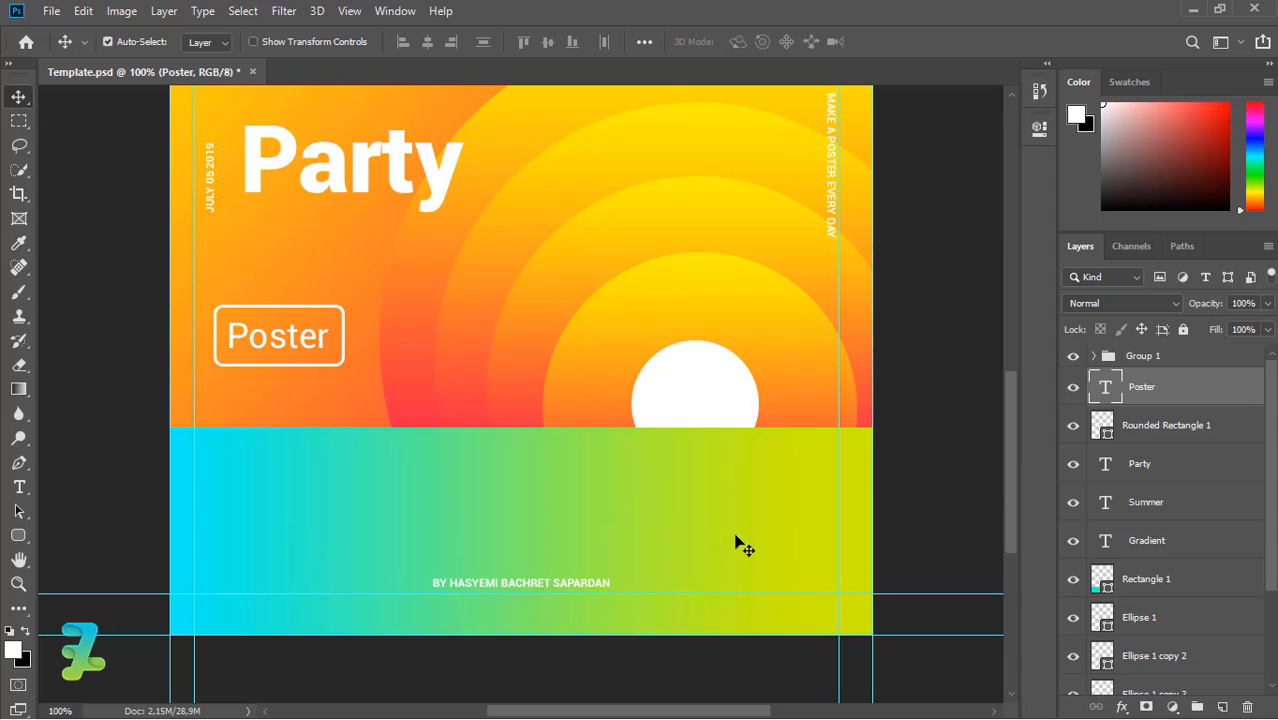
pyautogui.click(28, 483)
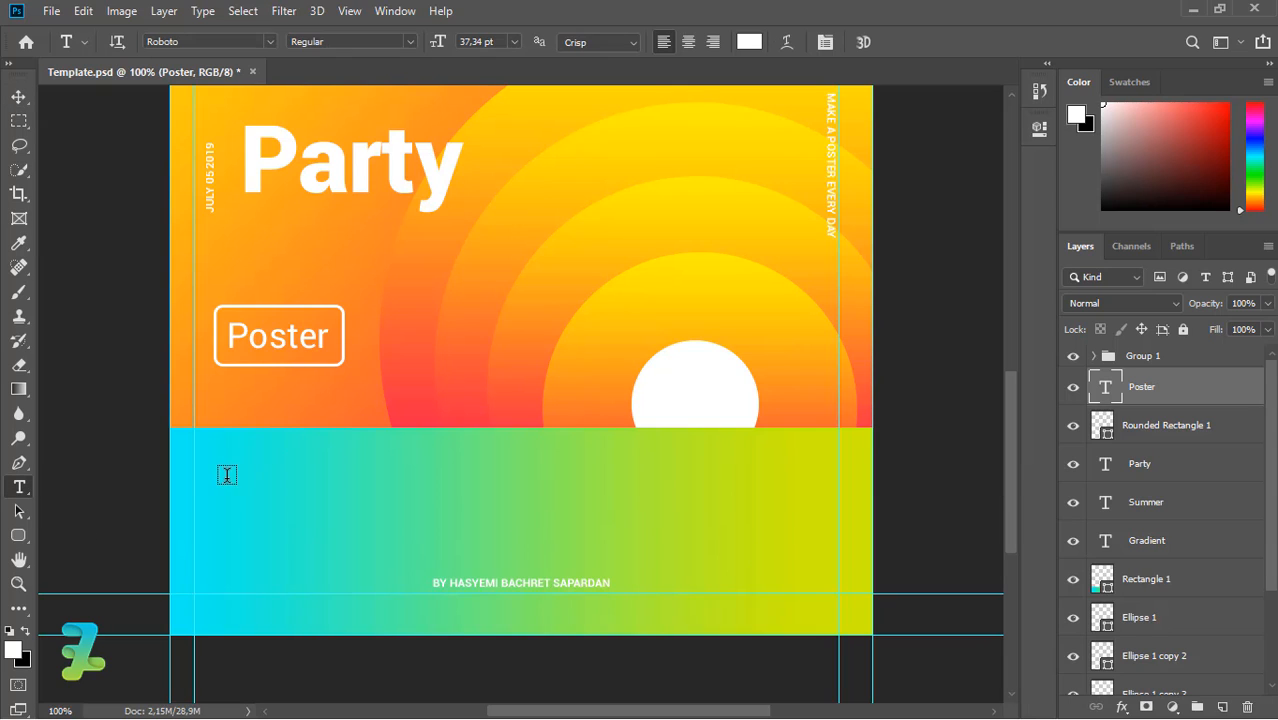
pyautogui.click(262, 523)
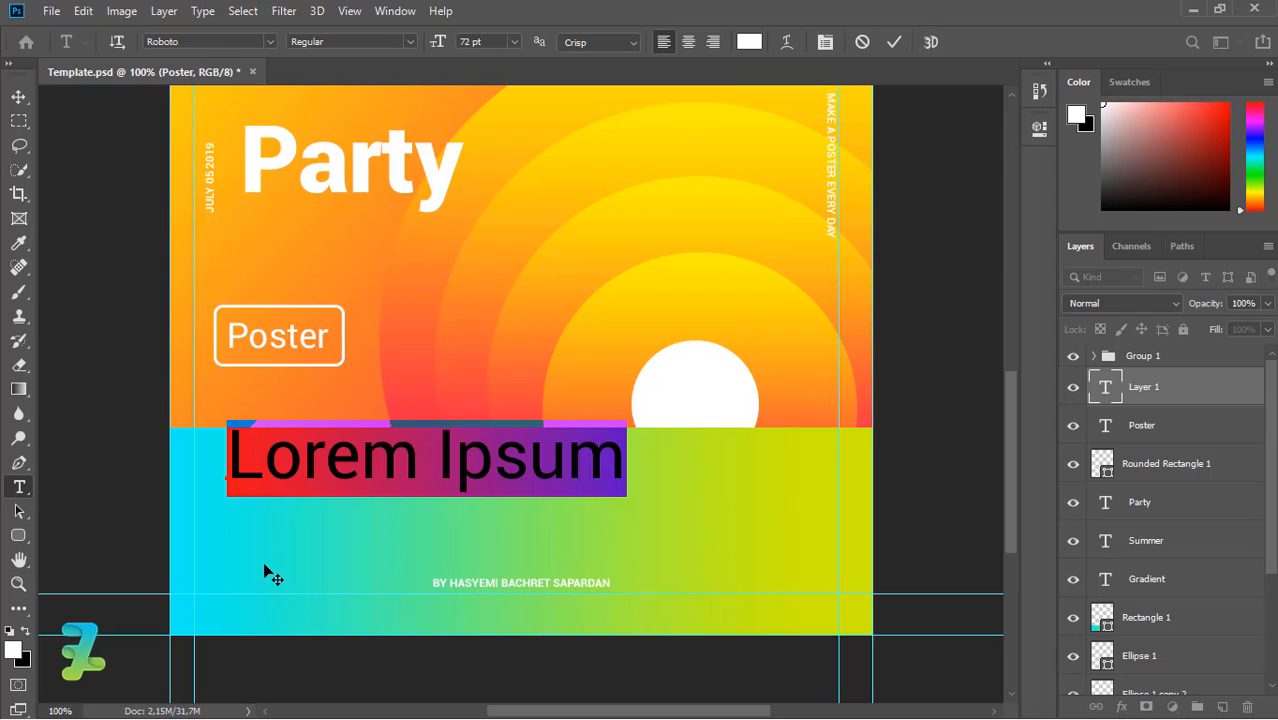
pyautogui.press('BackSpace')
pyautogui.write('In')
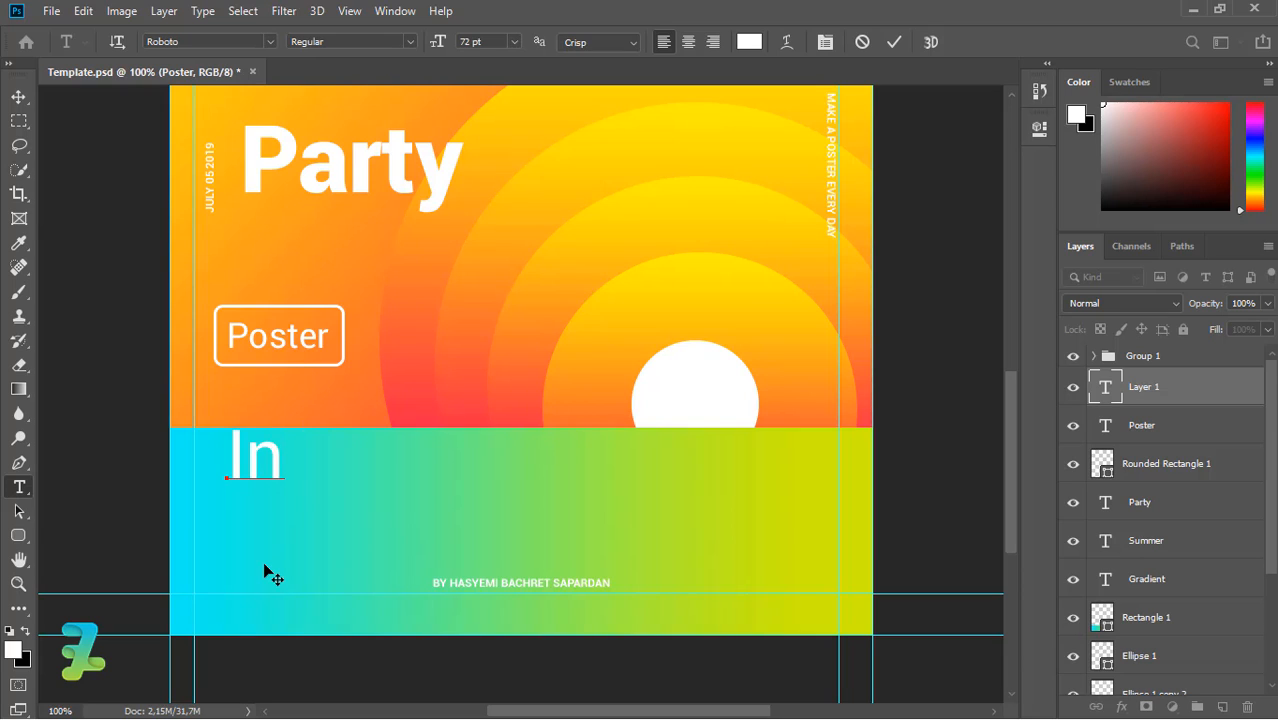
pyautogui.write('J')
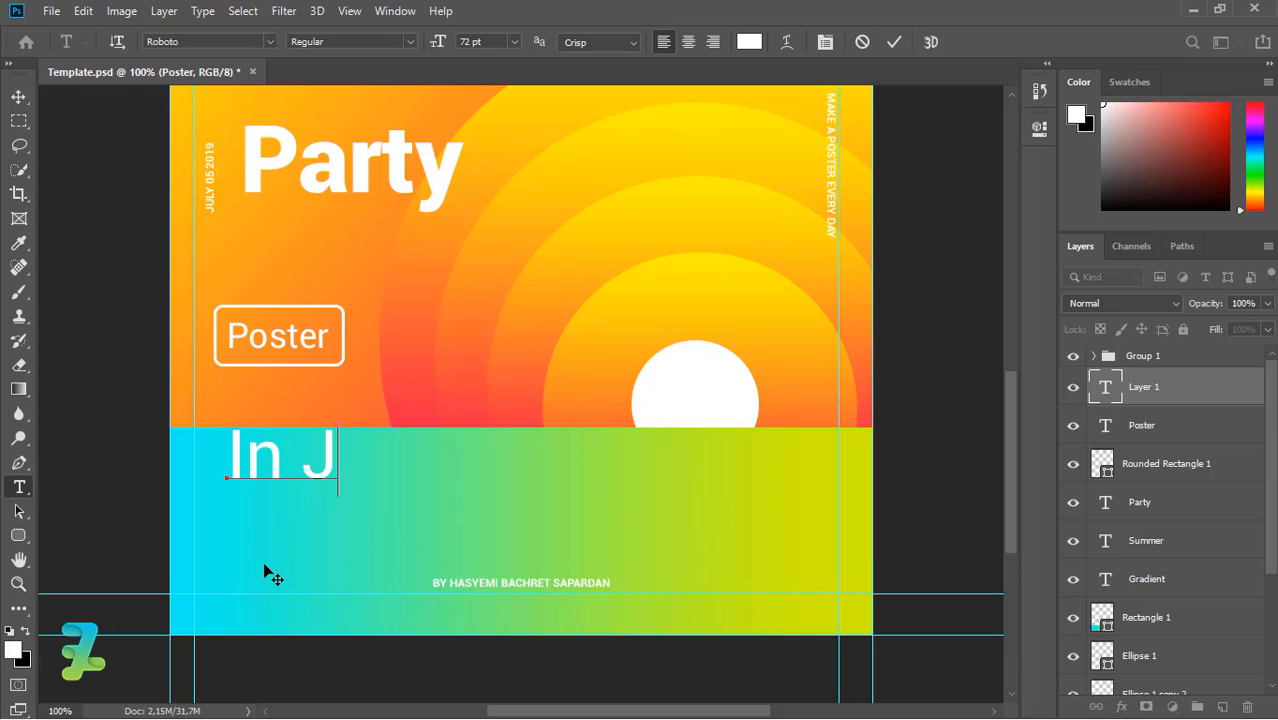
pyautogui.write('akarta,')
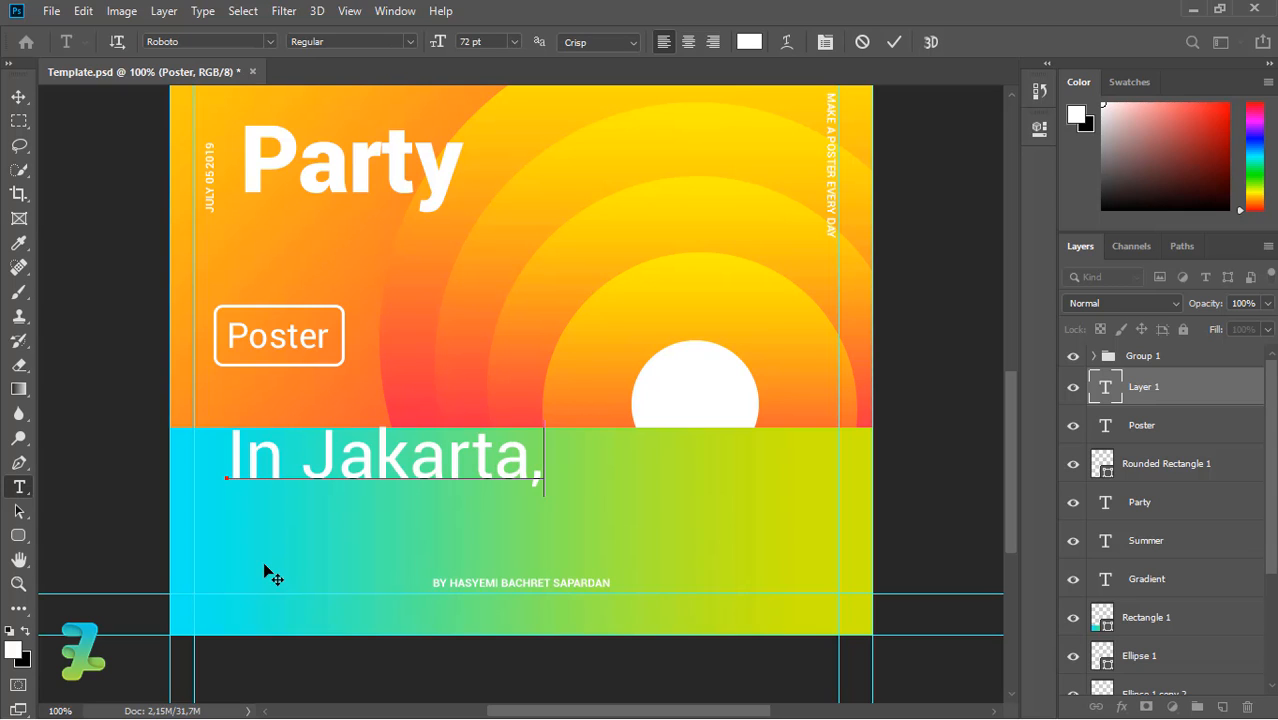
pyautogui.write(' Indonesia')
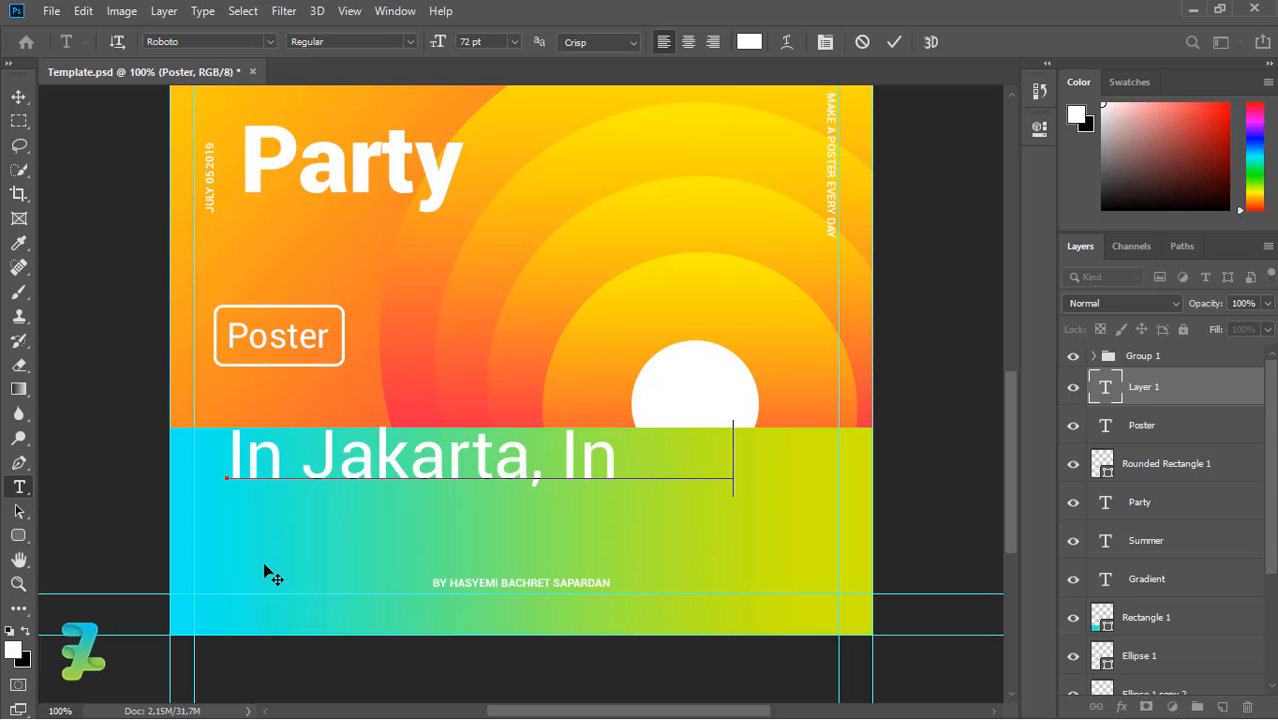
# Step: Set the In Jakarta, Indonesia text size to 24 pt
pyautogui.hotkey('ctrl', 'a')
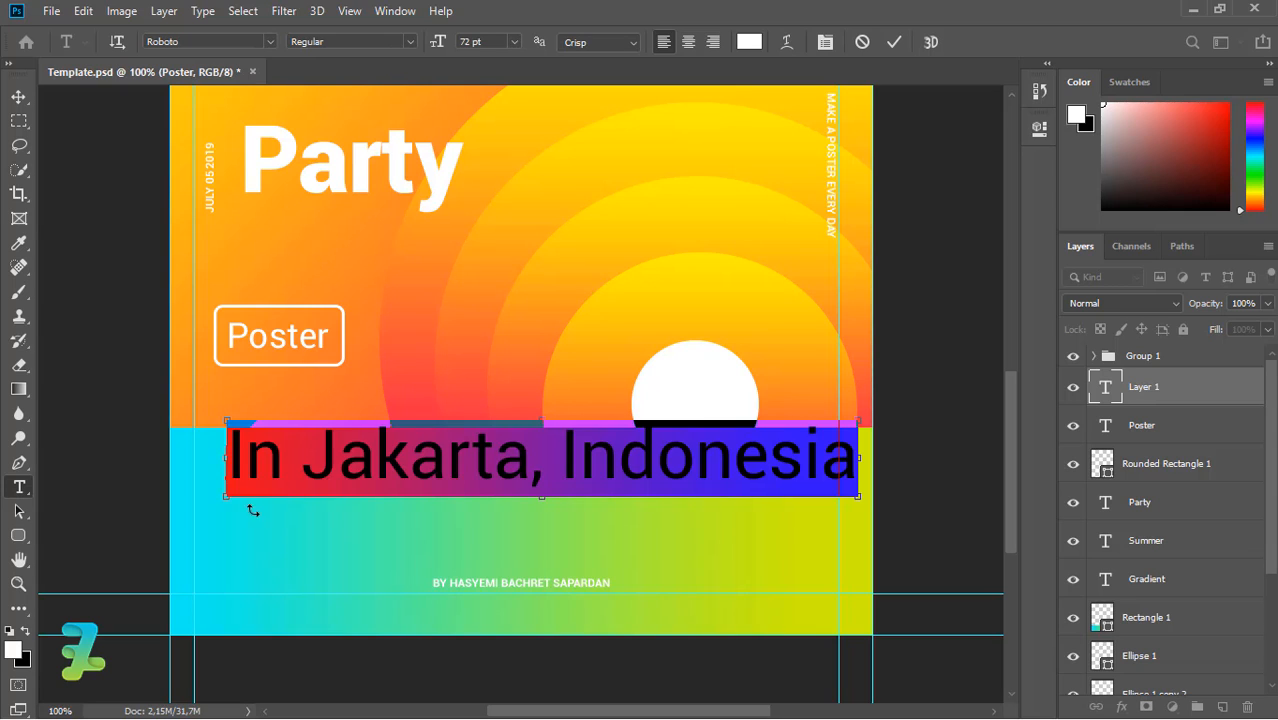
pyautogui.click(410, 41)
pyautogui.click(411, 41)
pyautogui.click(514, 42)
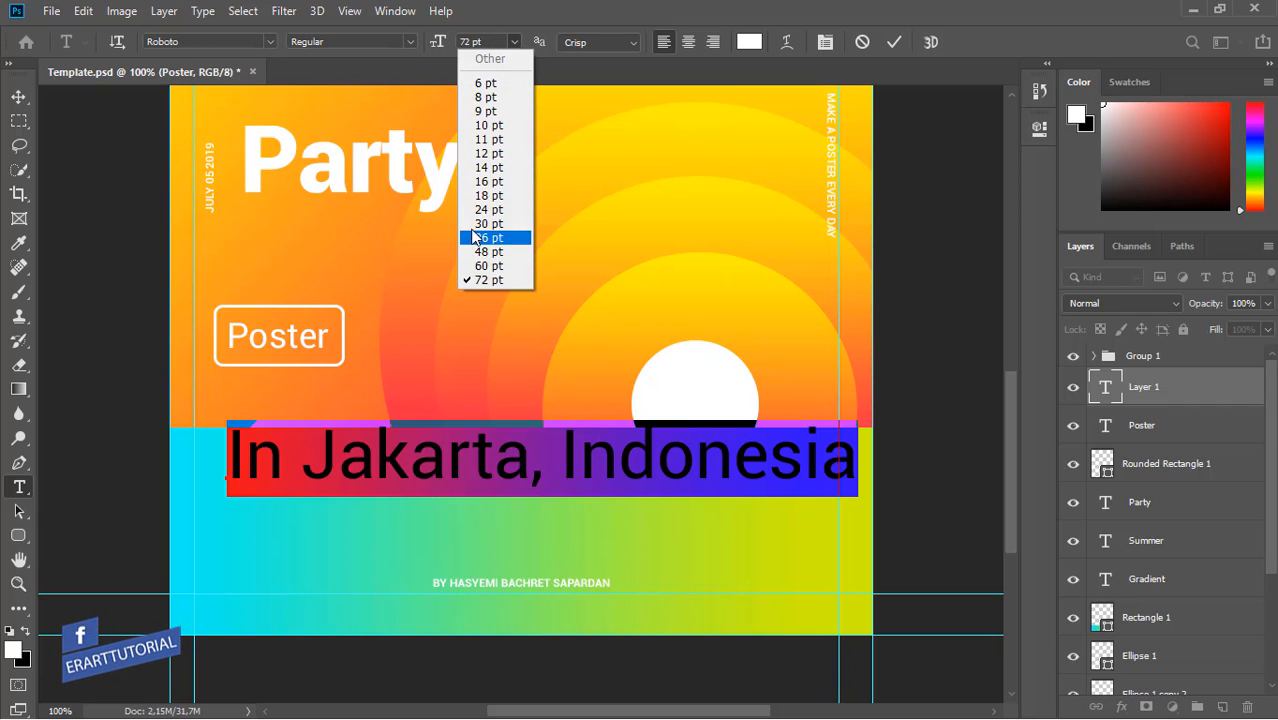
pyautogui.click(500, 209)
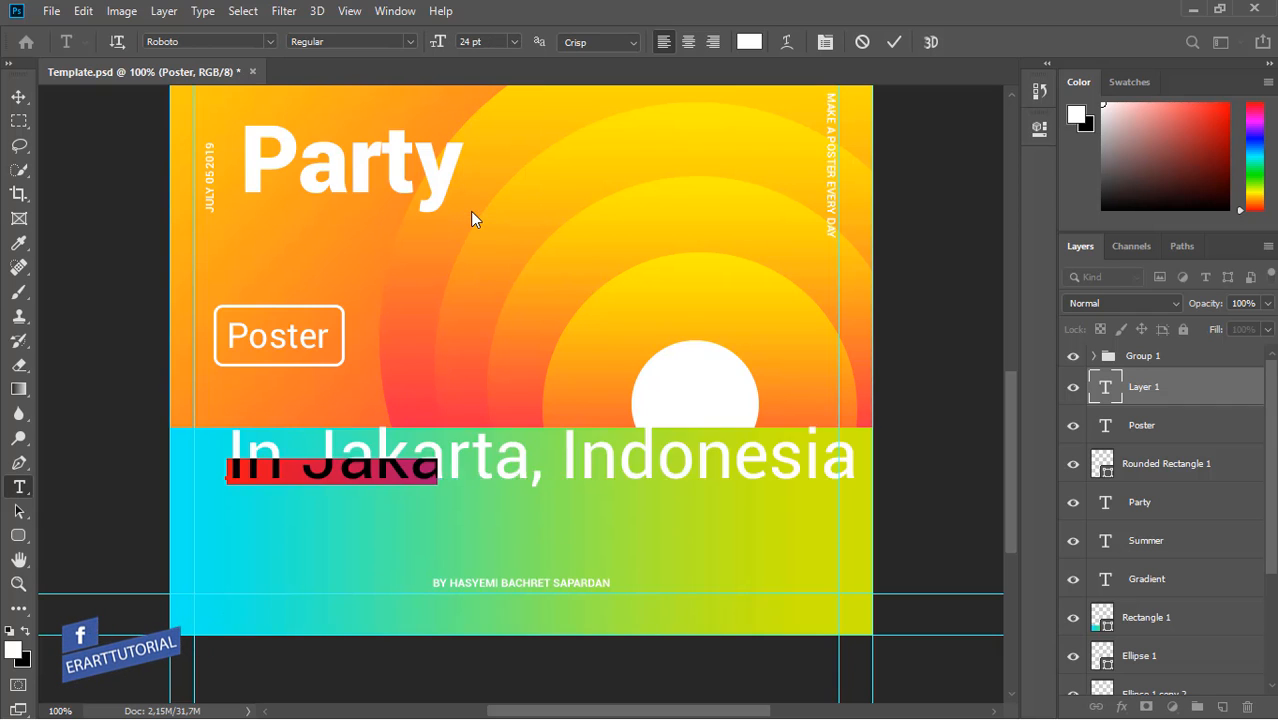
pyautogui.click(19, 97)
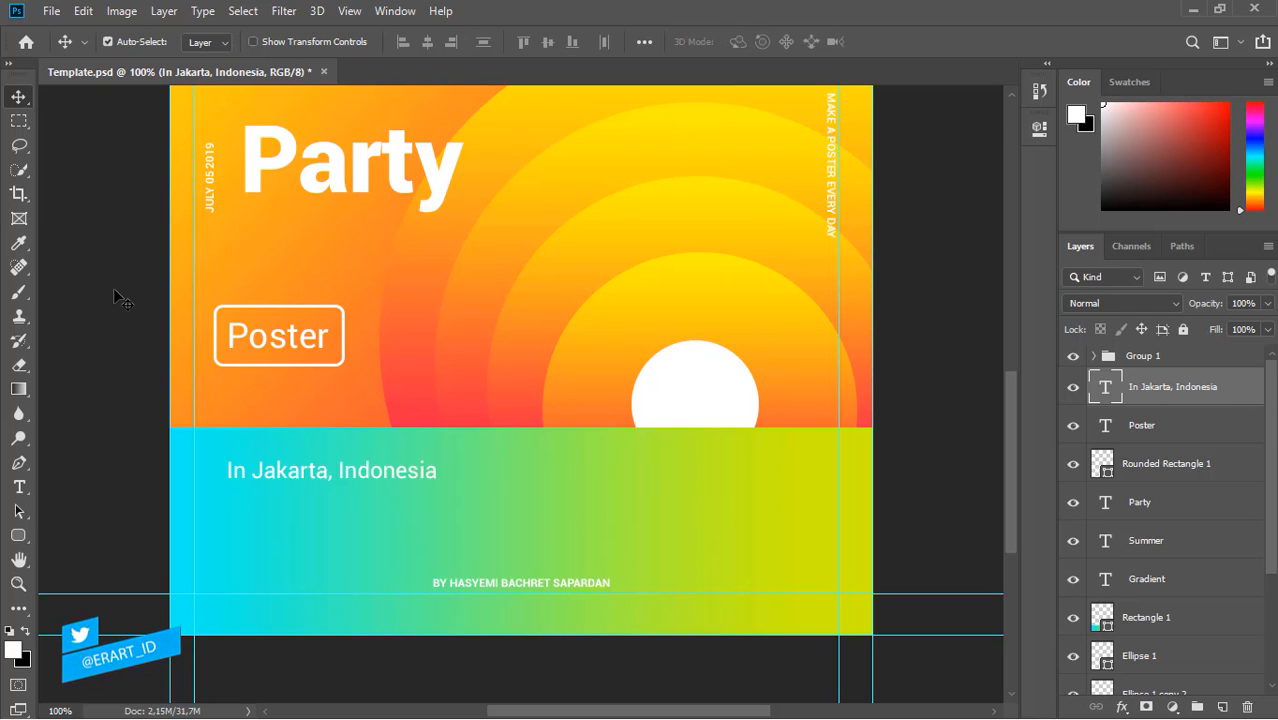
# Step: Change the location text to read "In Jakarta, Indonesian"
pyautogui.doubleClick(1104, 390)
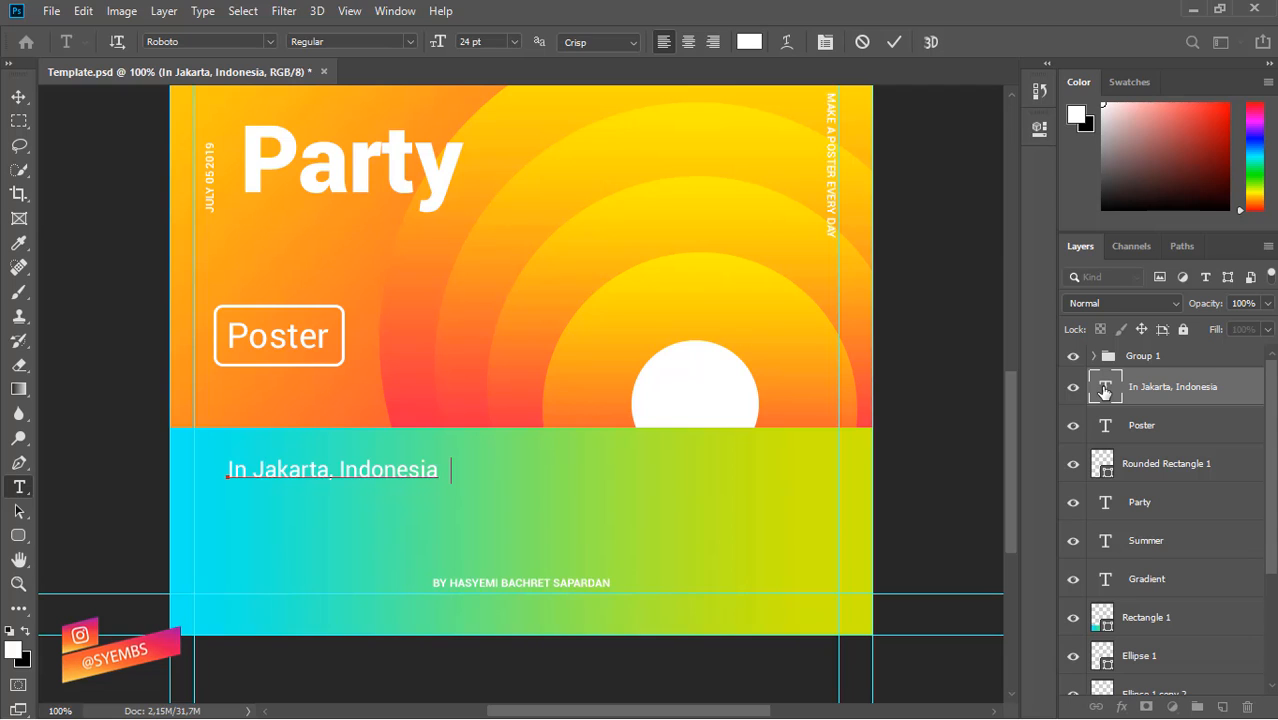
pyautogui.write('n')
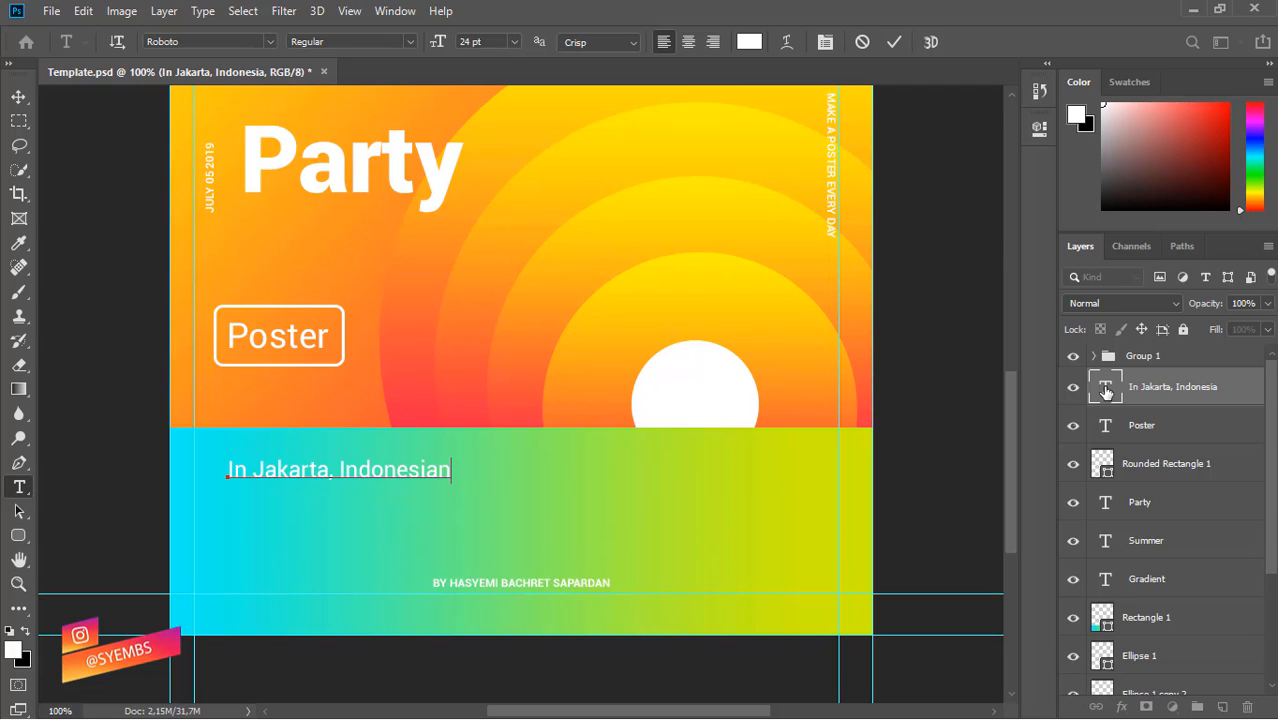
pyautogui.click(18, 96)
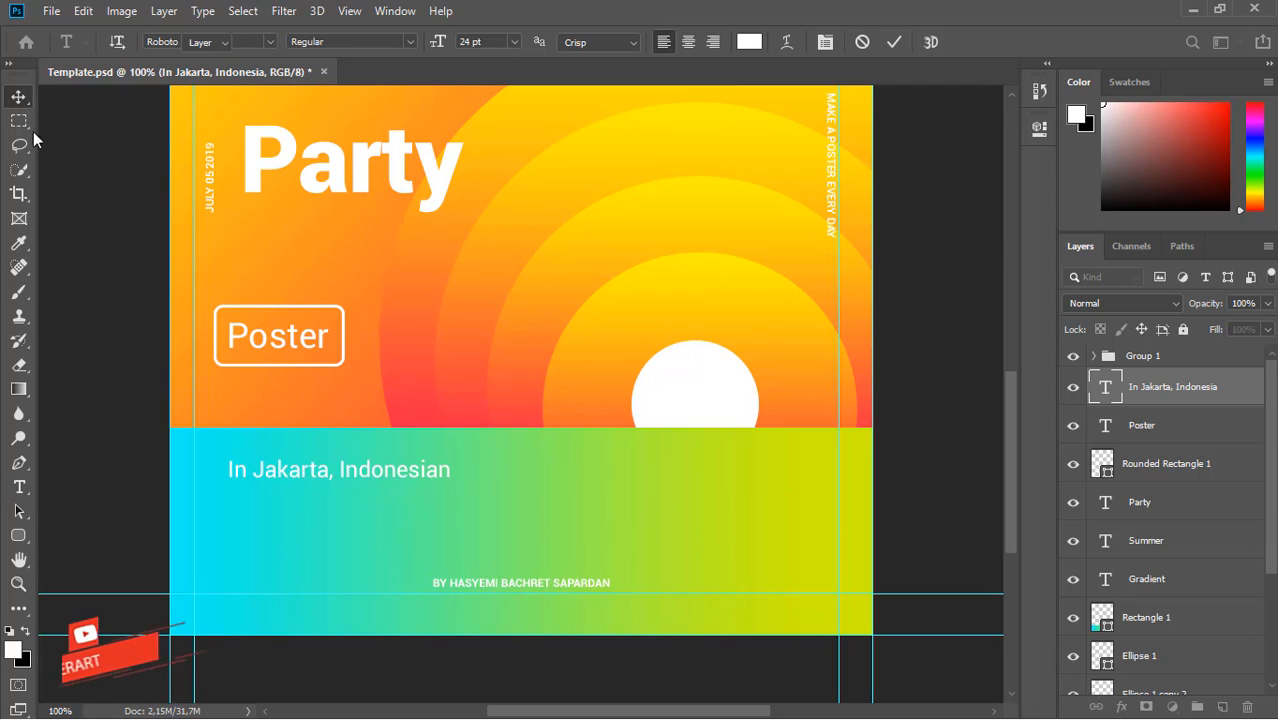
# Step: Copy the JULY 05 2019 text from Group 1 and paste it as a new text line below In Jakarta, Indonesian
pyautogui.click(20, 488)
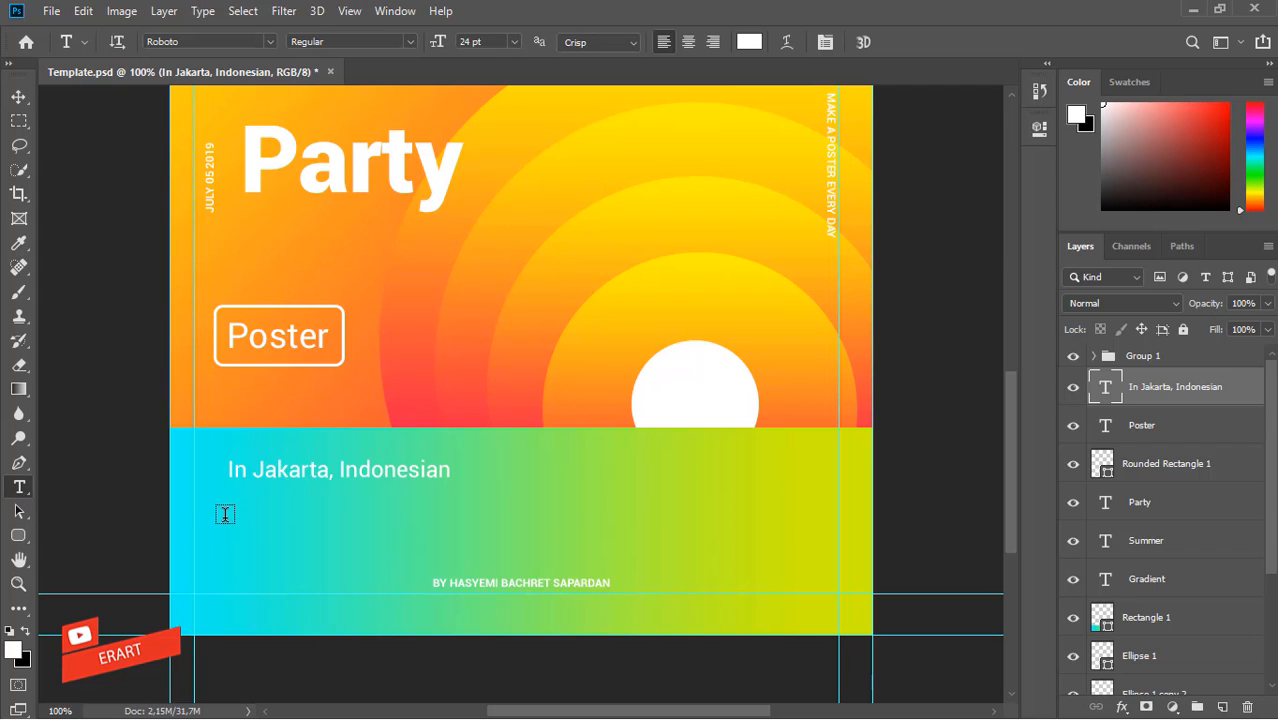
pyautogui.click(1096, 356)
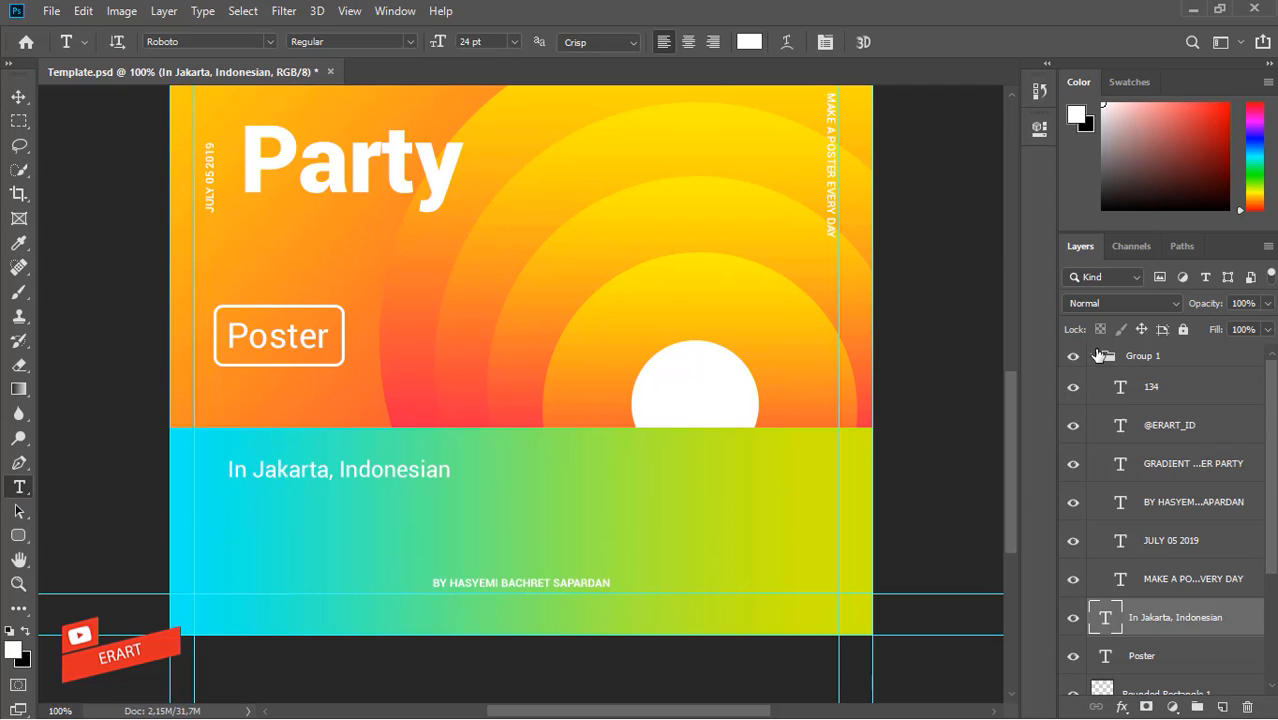
pyautogui.doubleClick(1122, 541)
pyautogui.hotkey('ctrl', 'c')
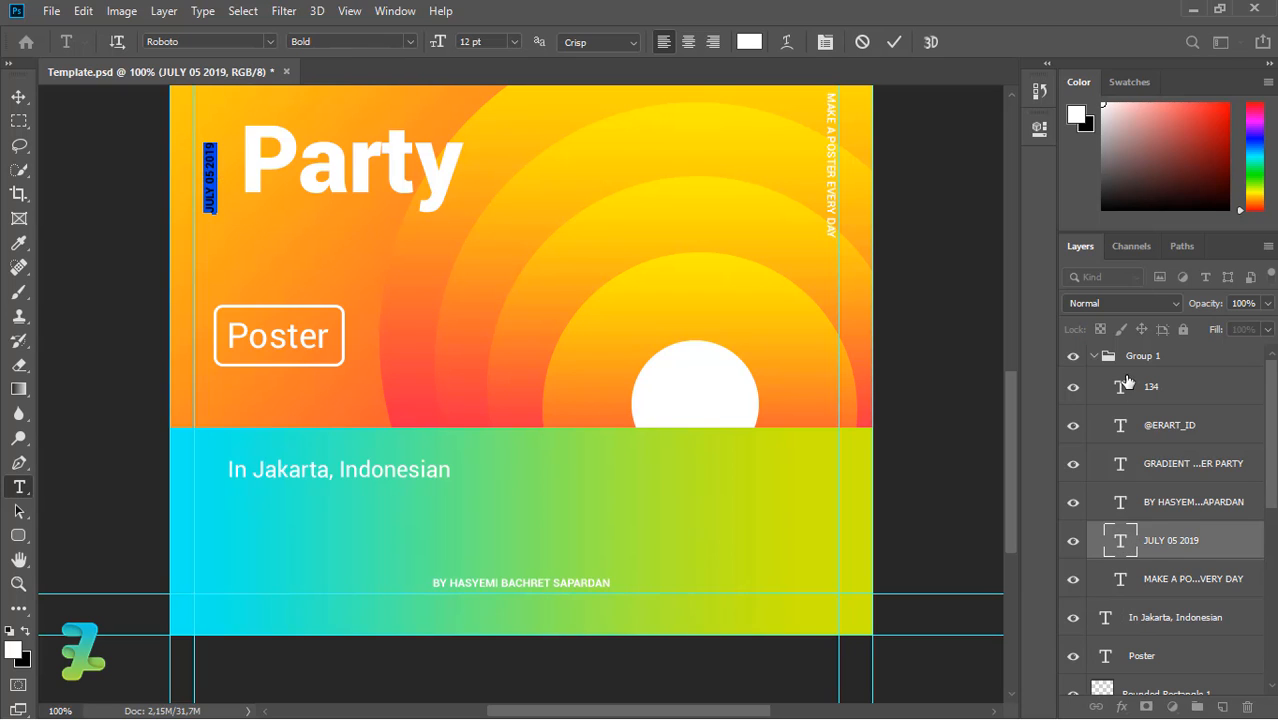
pyautogui.doubleClick(1113, 428)
pyautogui.click(1095, 356)
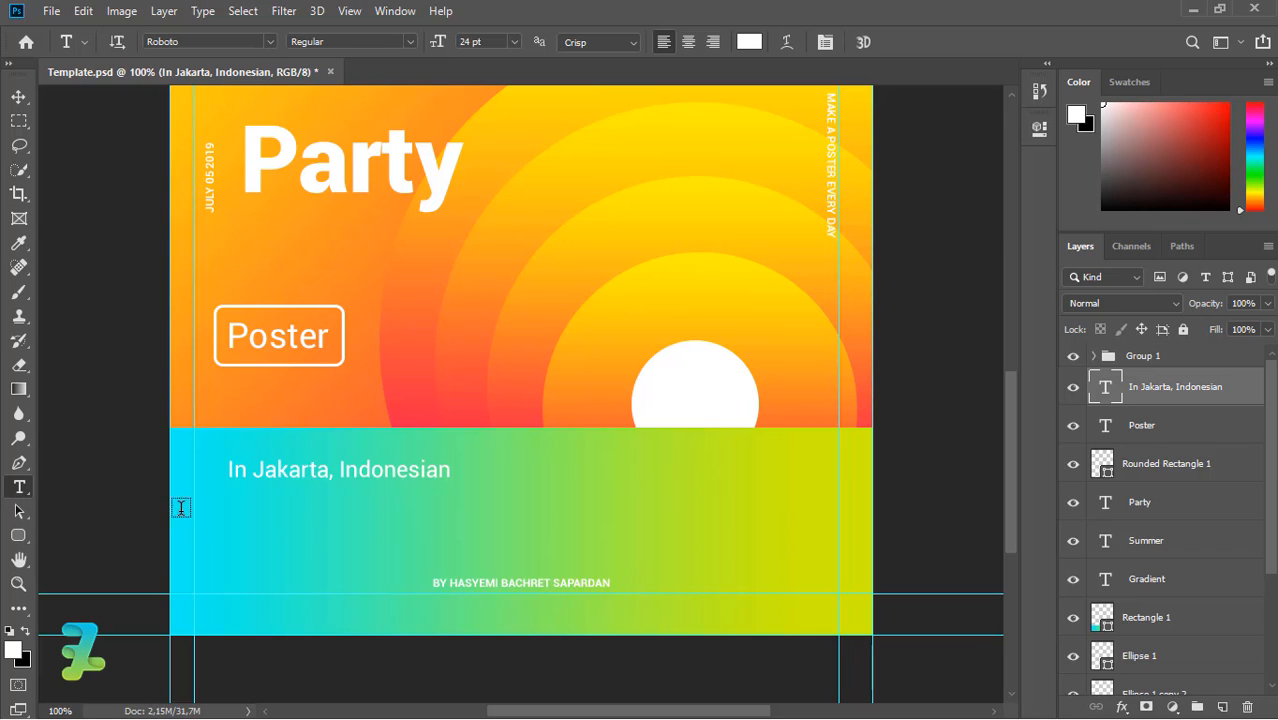
pyautogui.click(221, 522)
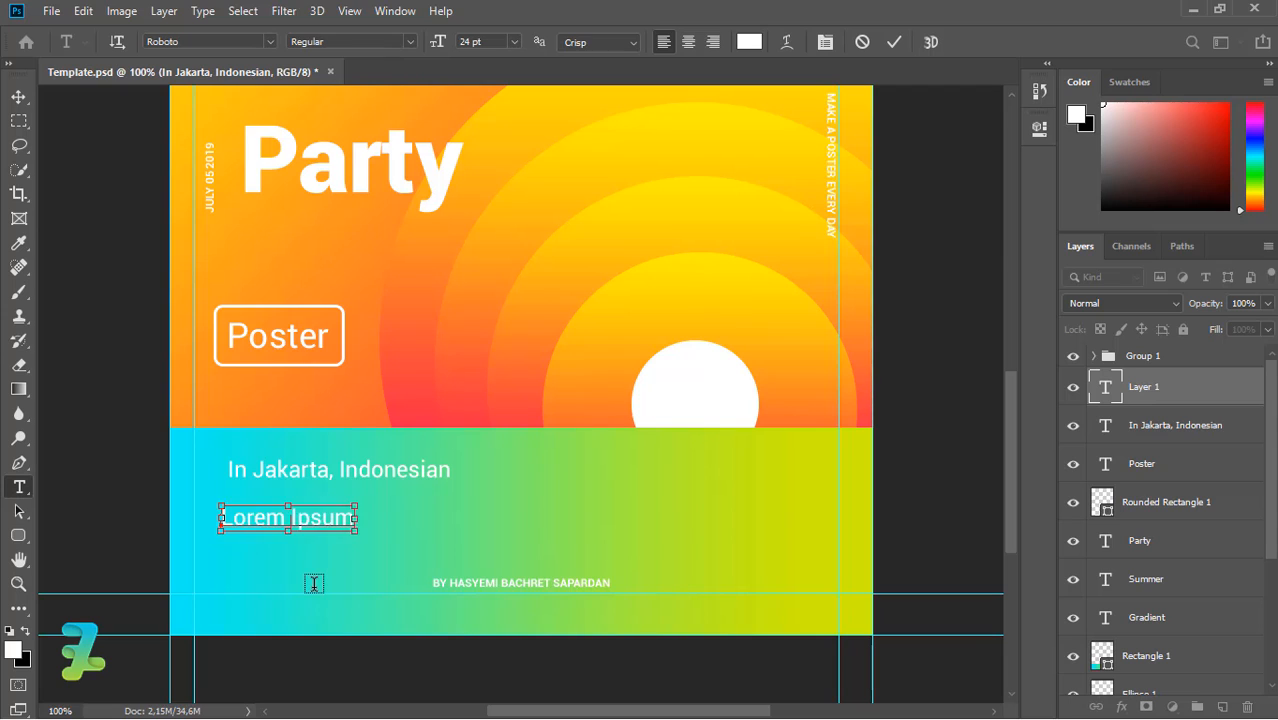
pyautogui.hotkey('ctrl', 'v')
pyautogui.press('ctrl')
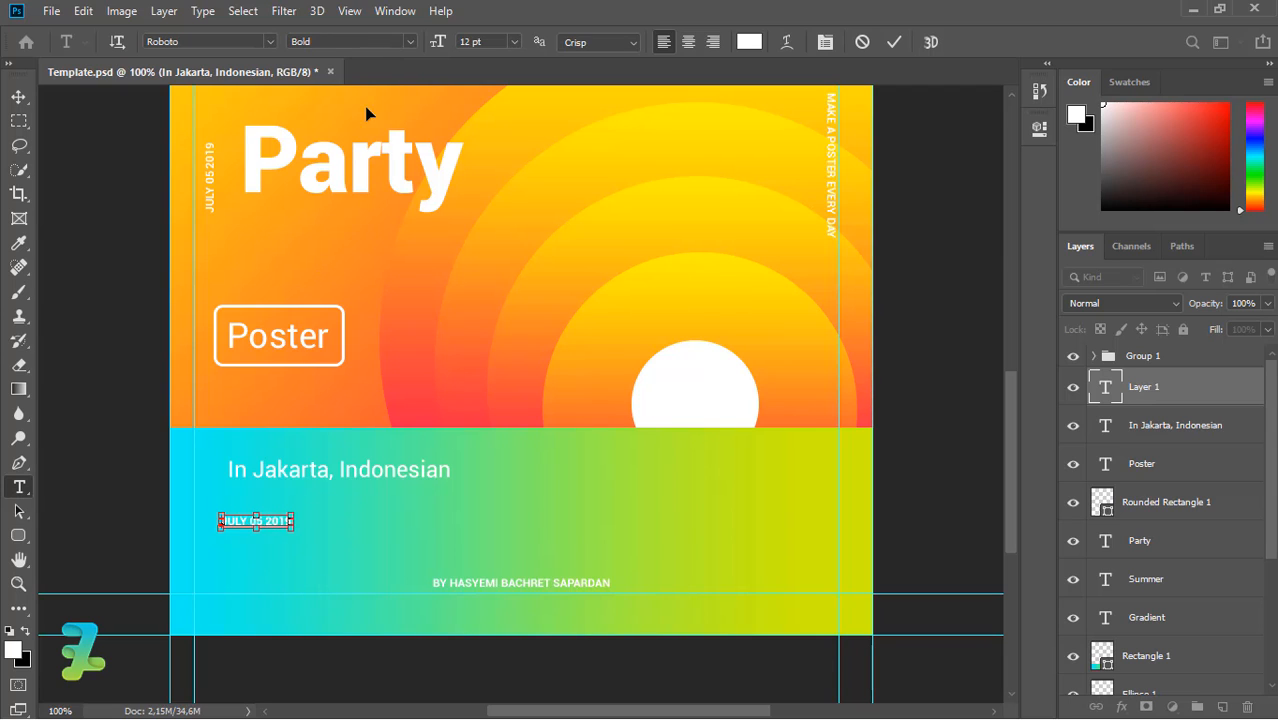
# Step: Set the pasted JULY 05 2019 text to the Regular font style at 14 pt
pyautogui.hotkey('ctrl', 'a')
pyautogui.click(410, 41)
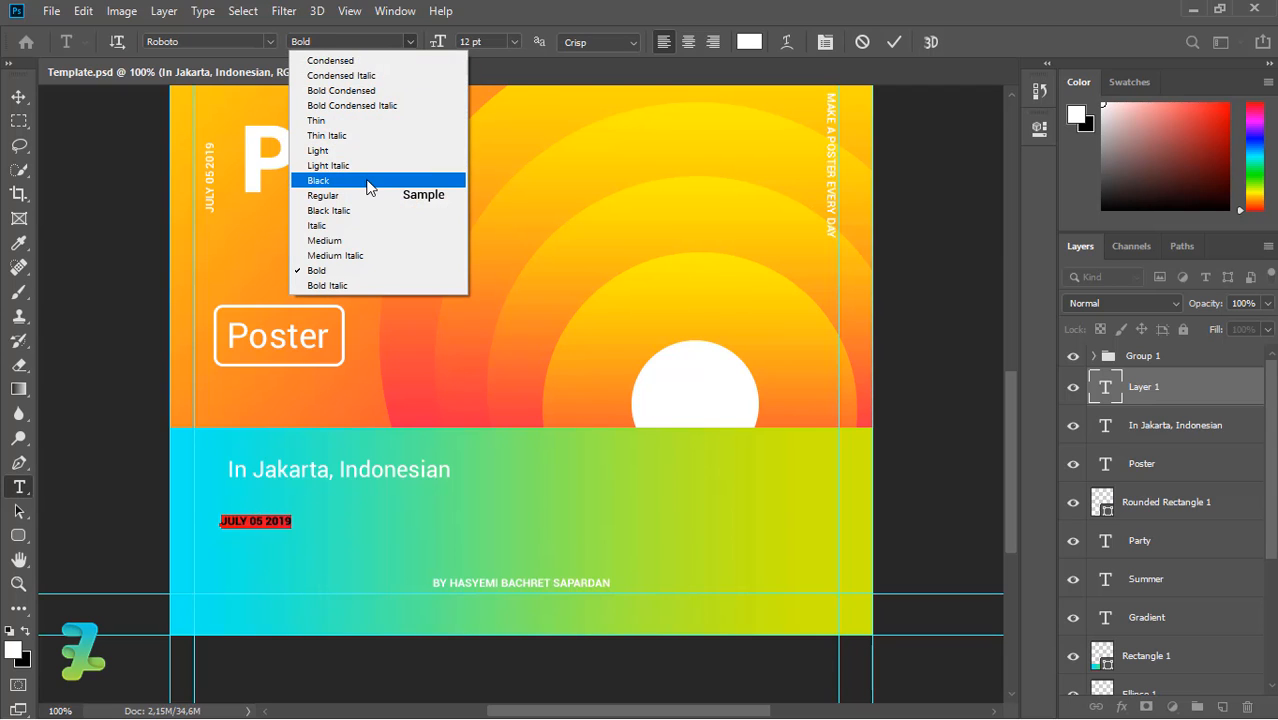
pyautogui.click(365, 196)
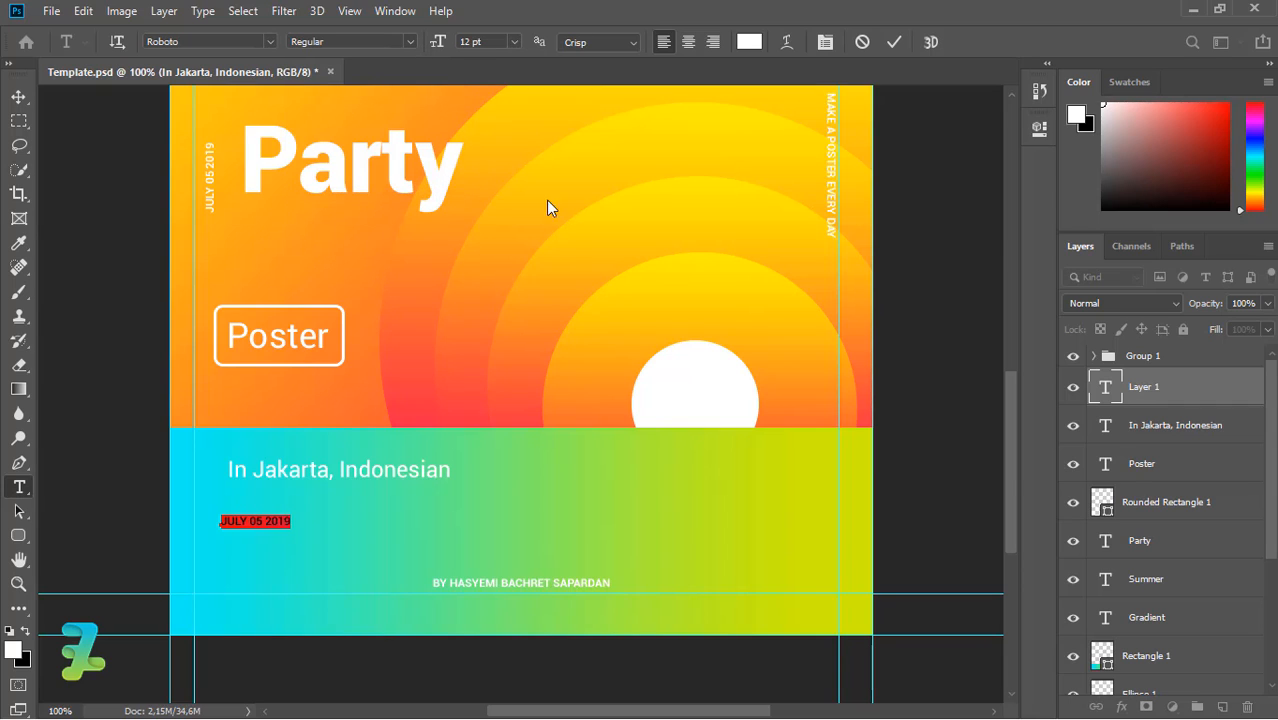
pyautogui.click(514, 41)
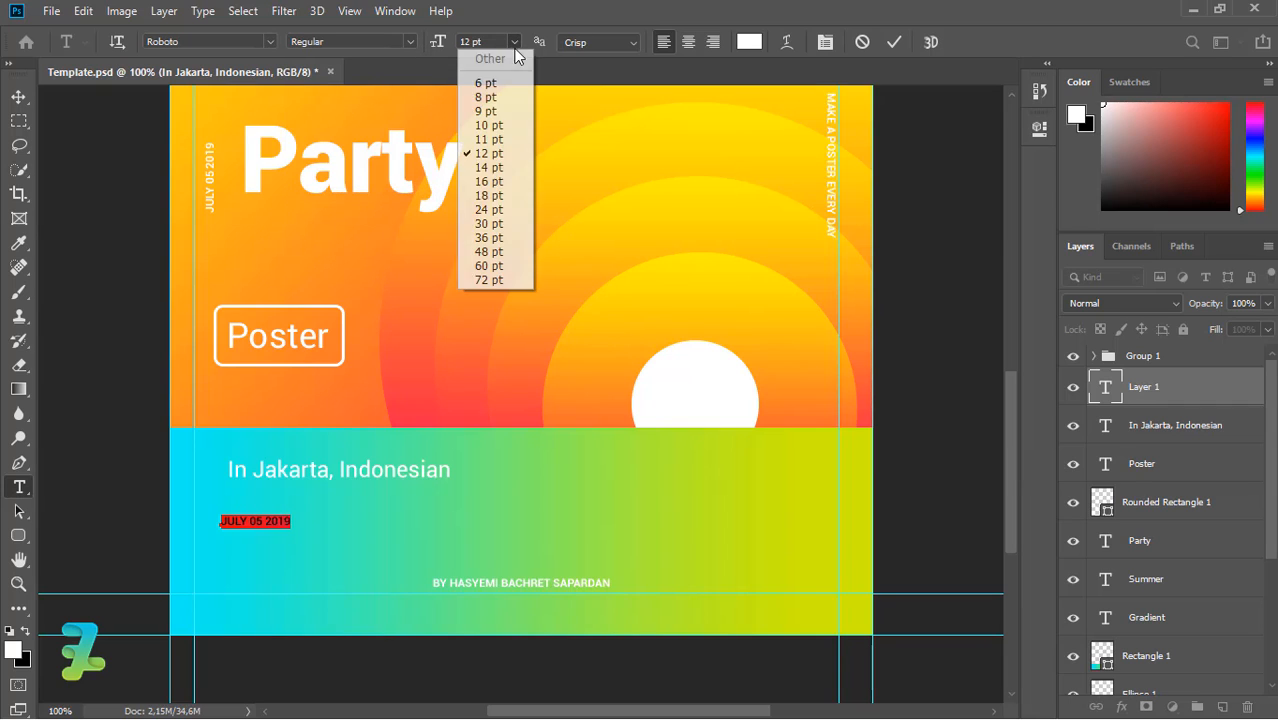
pyautogui.click(489, 169)
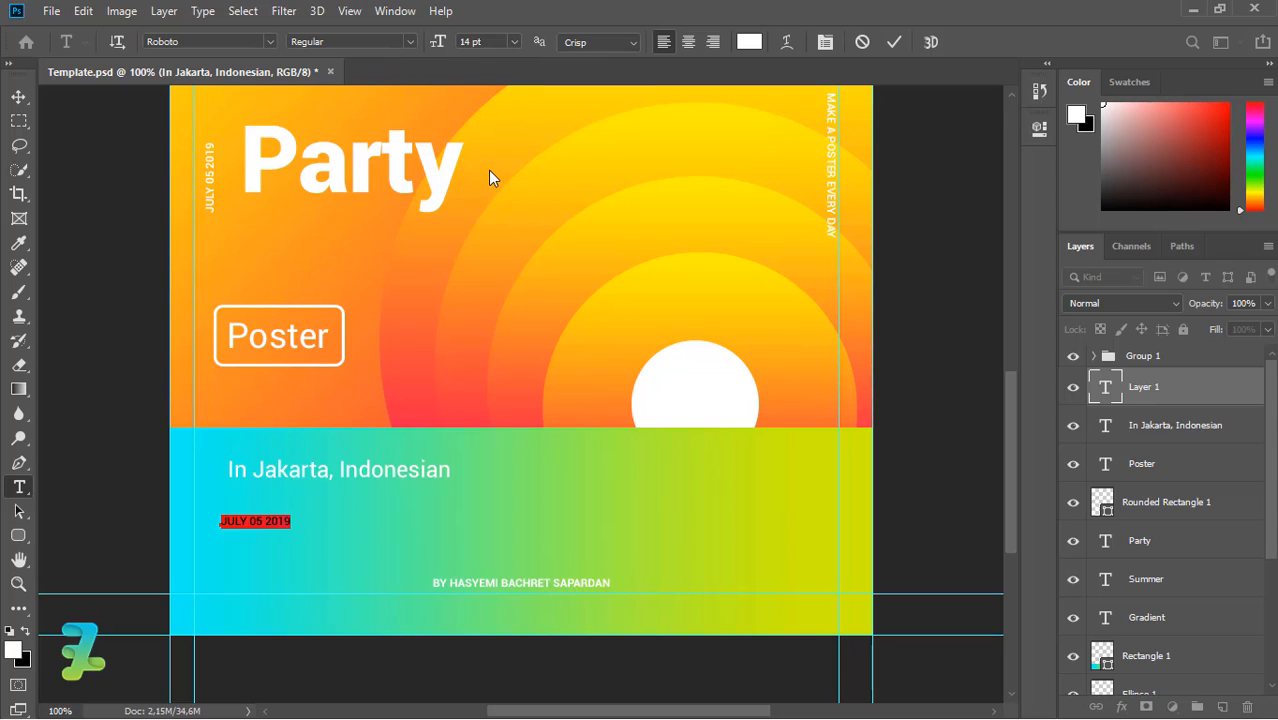
# Step: Set the size of the date text below the location line to 24 pt, matching the location text
pyautogui.click(514, 41)
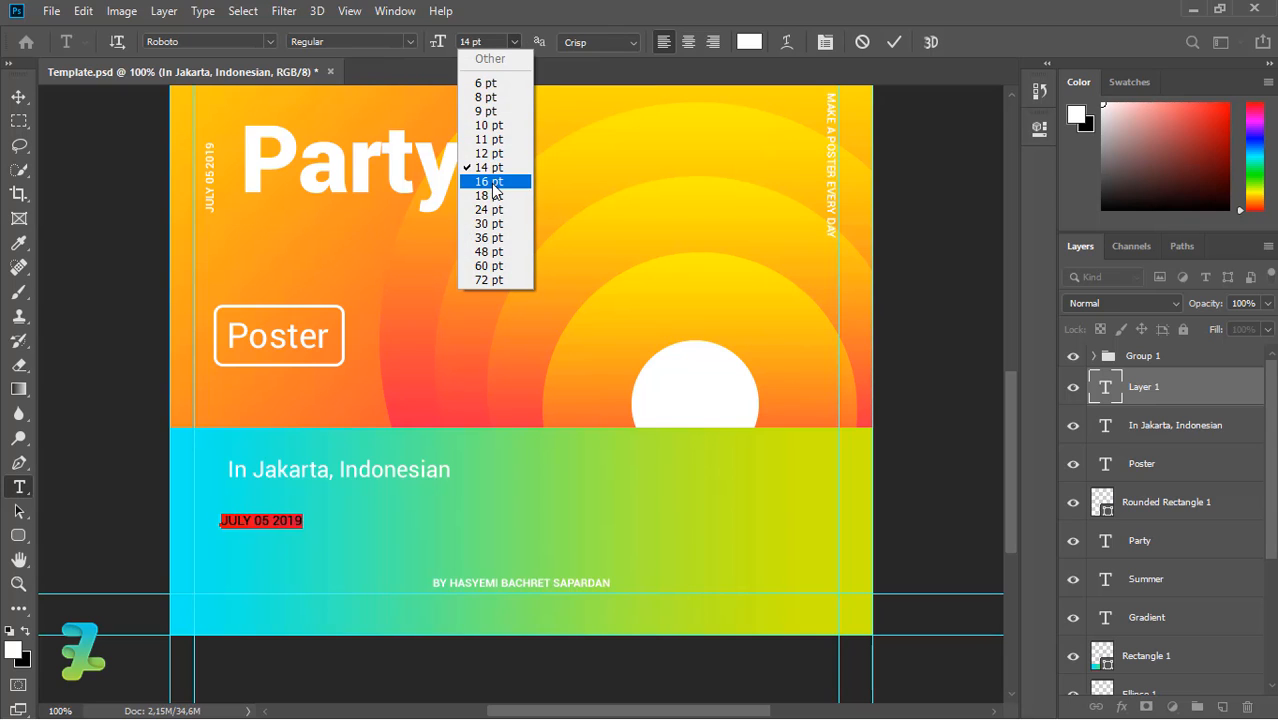
pyautogui.click(490, 182)
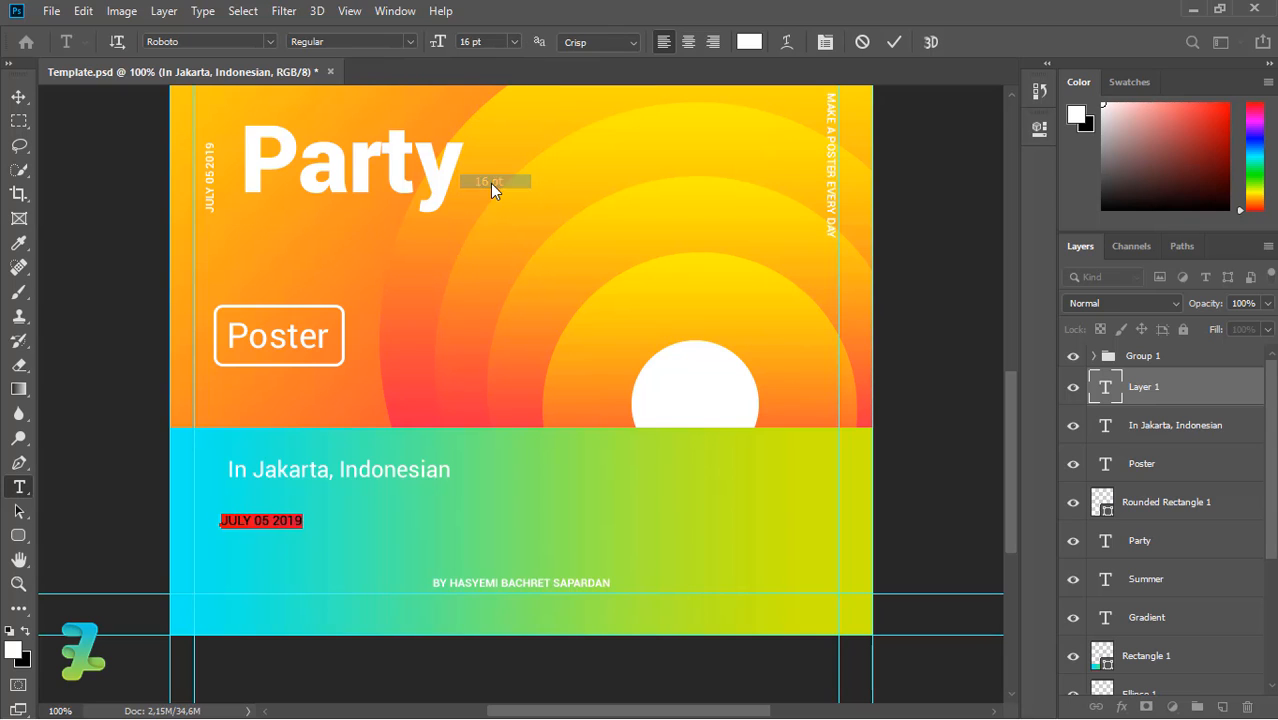
pyautogui.click(1103, 428)
pyautogui.doubleClick(1104, 426)
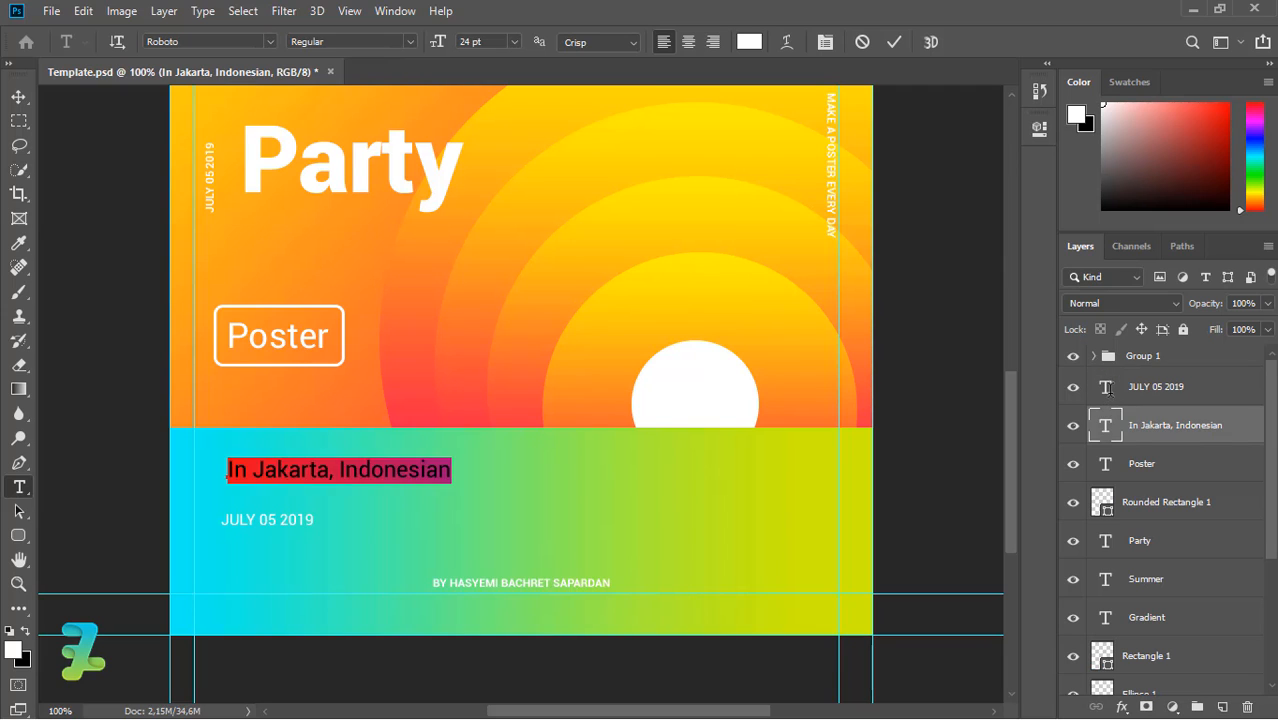
pyautogui.hotkey('ctrl', 'h')
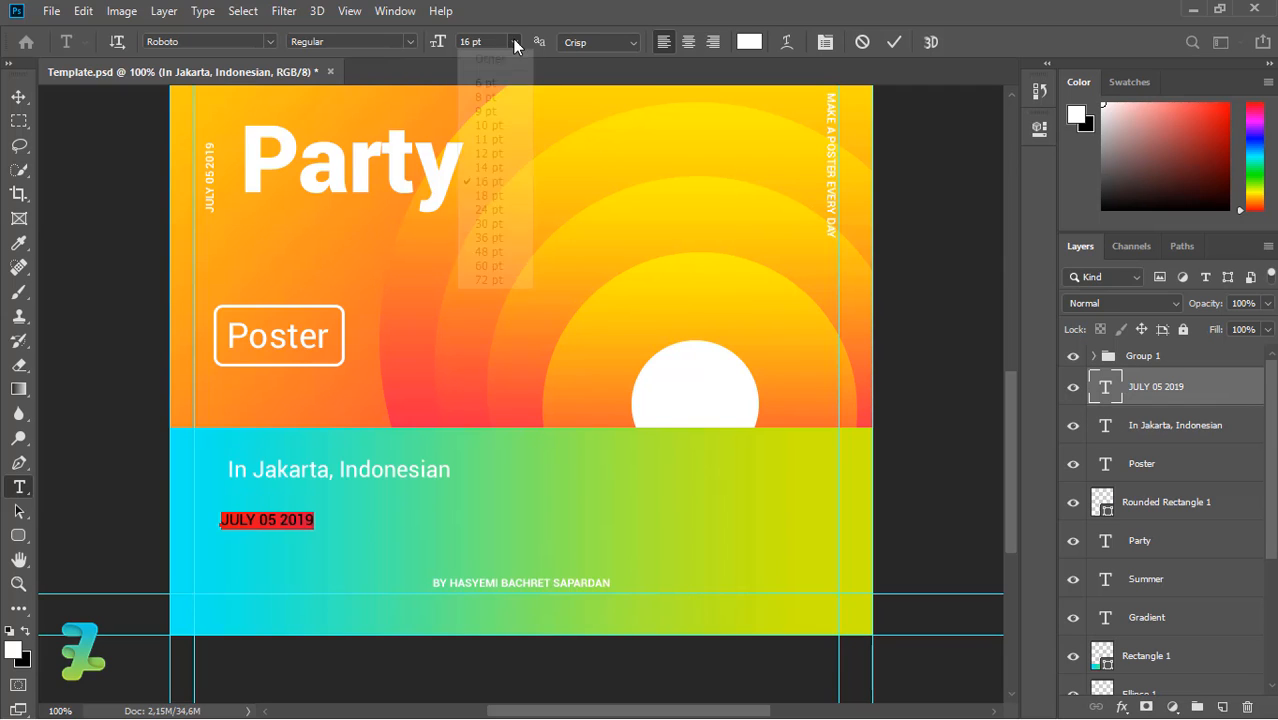
pyautogui.click(513, 41)
pyautogui.click(497, 196)
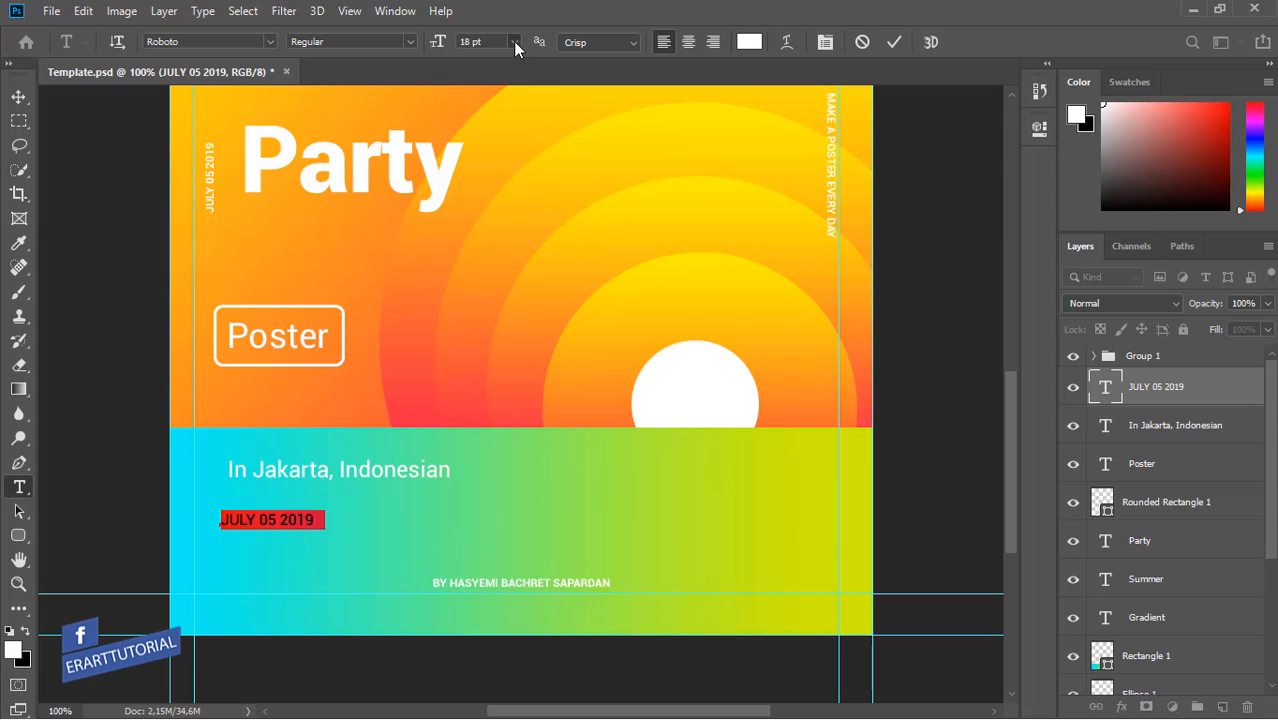
pyautogui.click(513, 41)
pyautogui.click(489, 210)
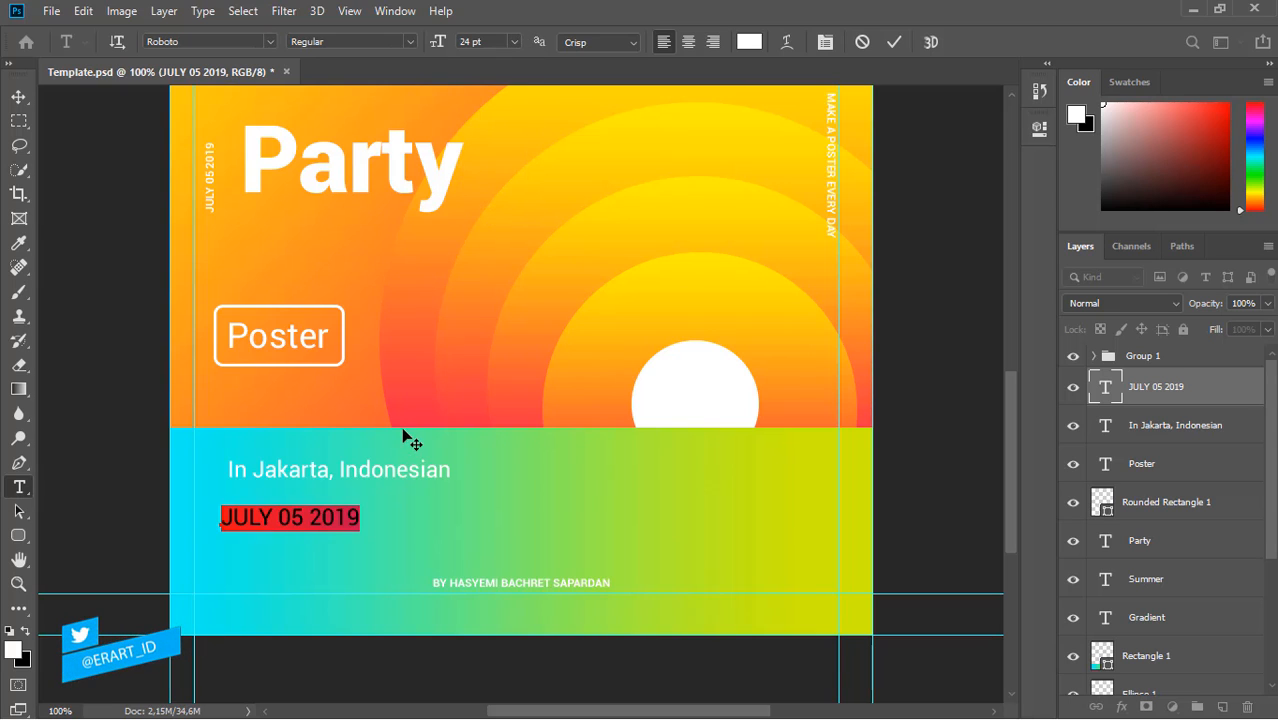
# Step: Change the month in the date below the location line to read "July" with only the first letter capitalised
pyautogui.click(265, 516)
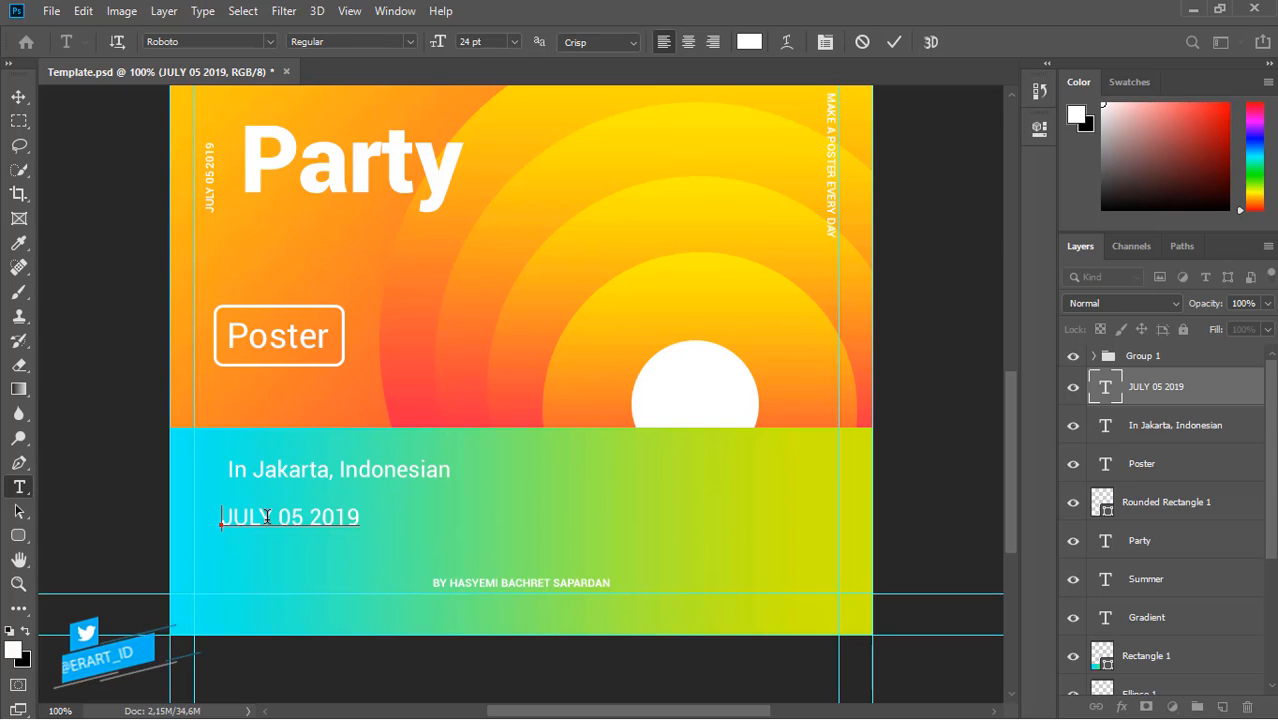
pyautogui.moveTo(272, 516); pyautogui.dragTo(239, 516)
pyautogui.press('Right')
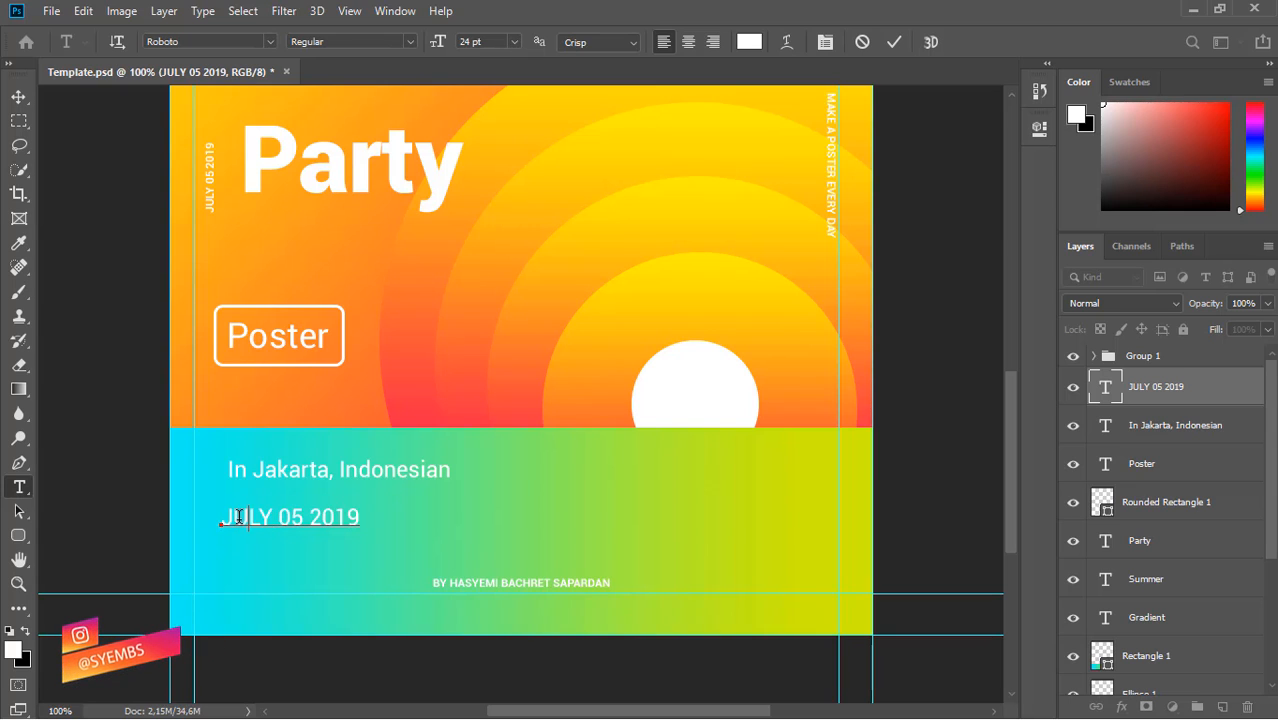
pyautogui.press('BackSpace')
pyautogui.press('BackSpace')
pyautogui.press('Delete')
pyautogui.press('Delete')
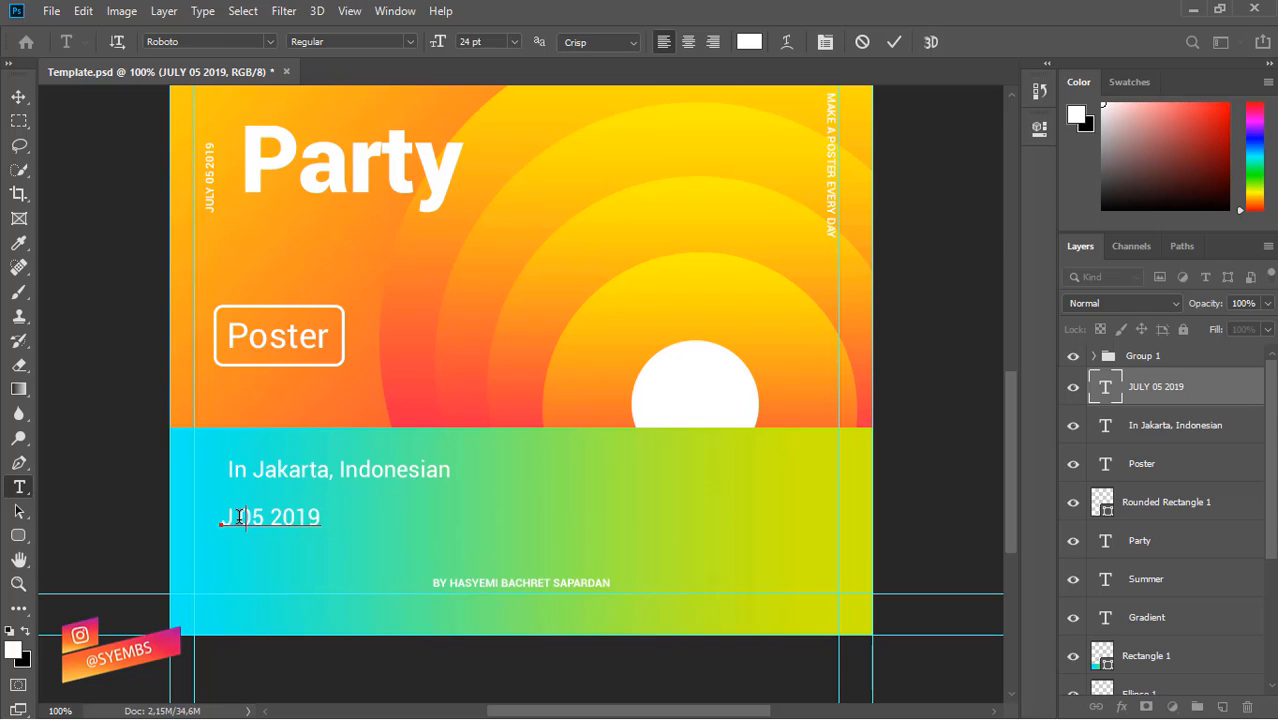
pyautogui.write('uly')
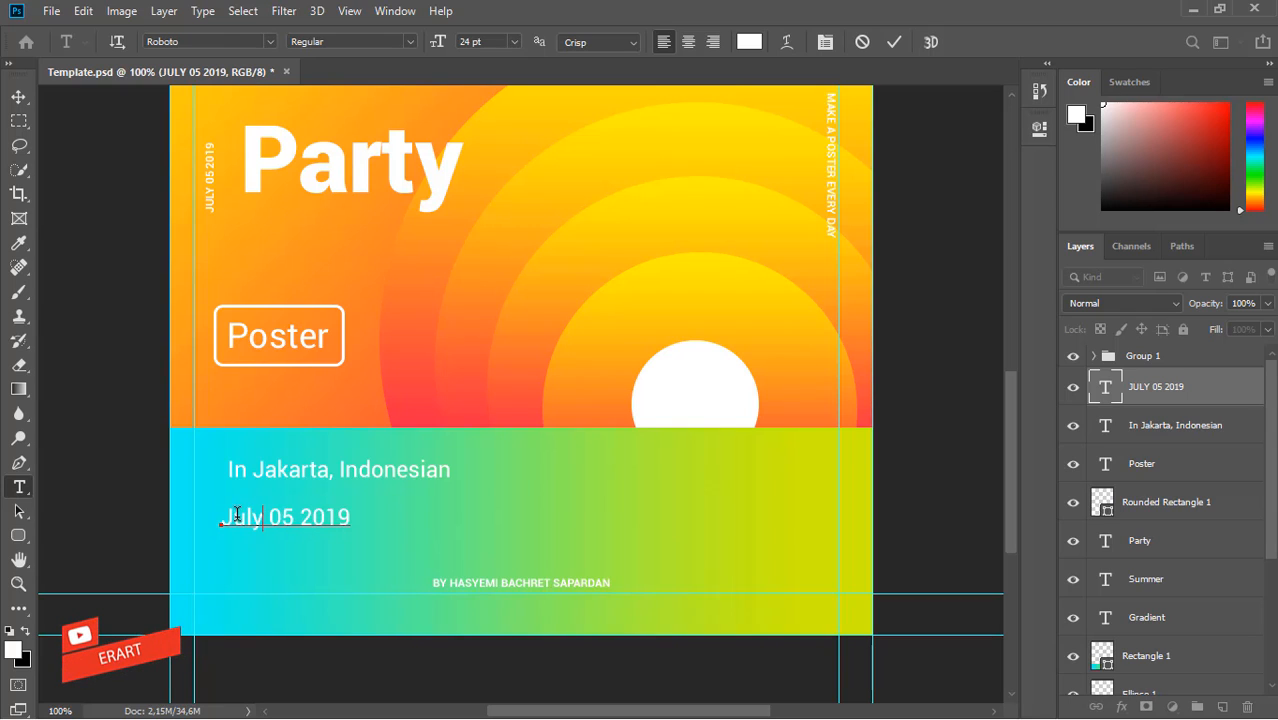
# Step: Move the July 05 2019 text up close beneath In Jakarta, Indonesian, aligned with its left edge
pyautogui.click(18, 96)
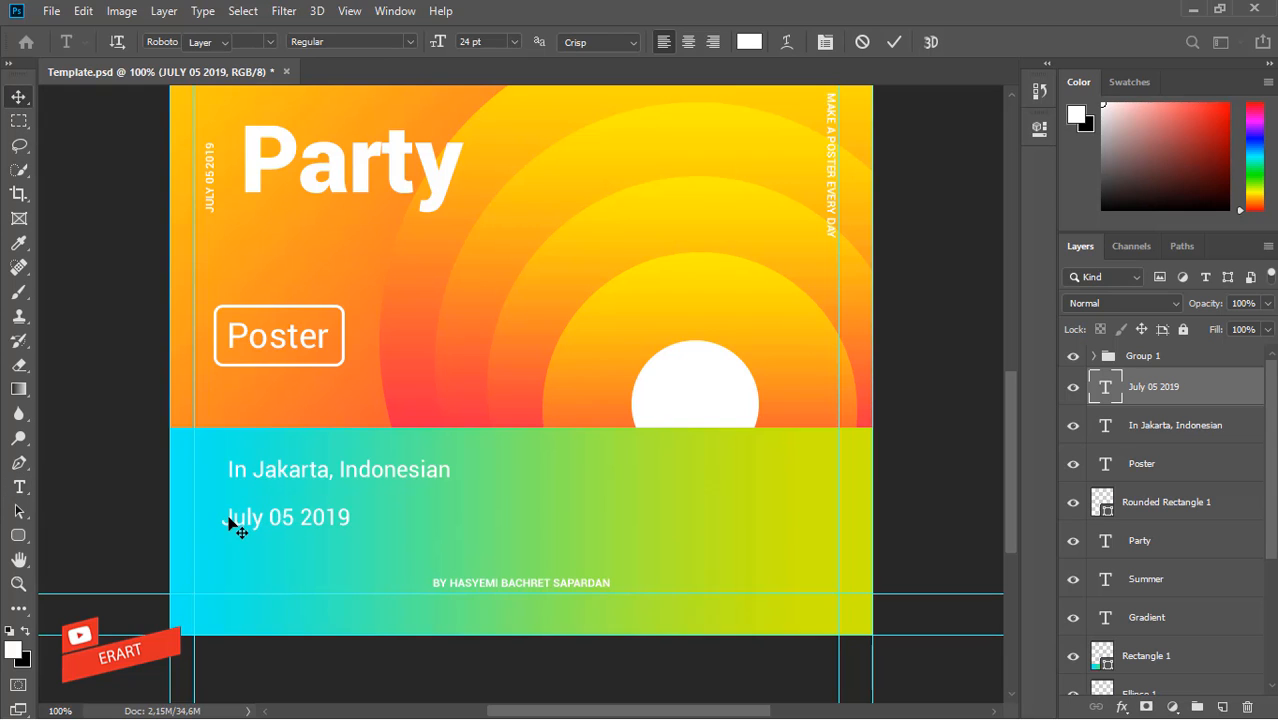
pyautogui.moveTo(233, 520); pyautogui.dragTo(238, 499)
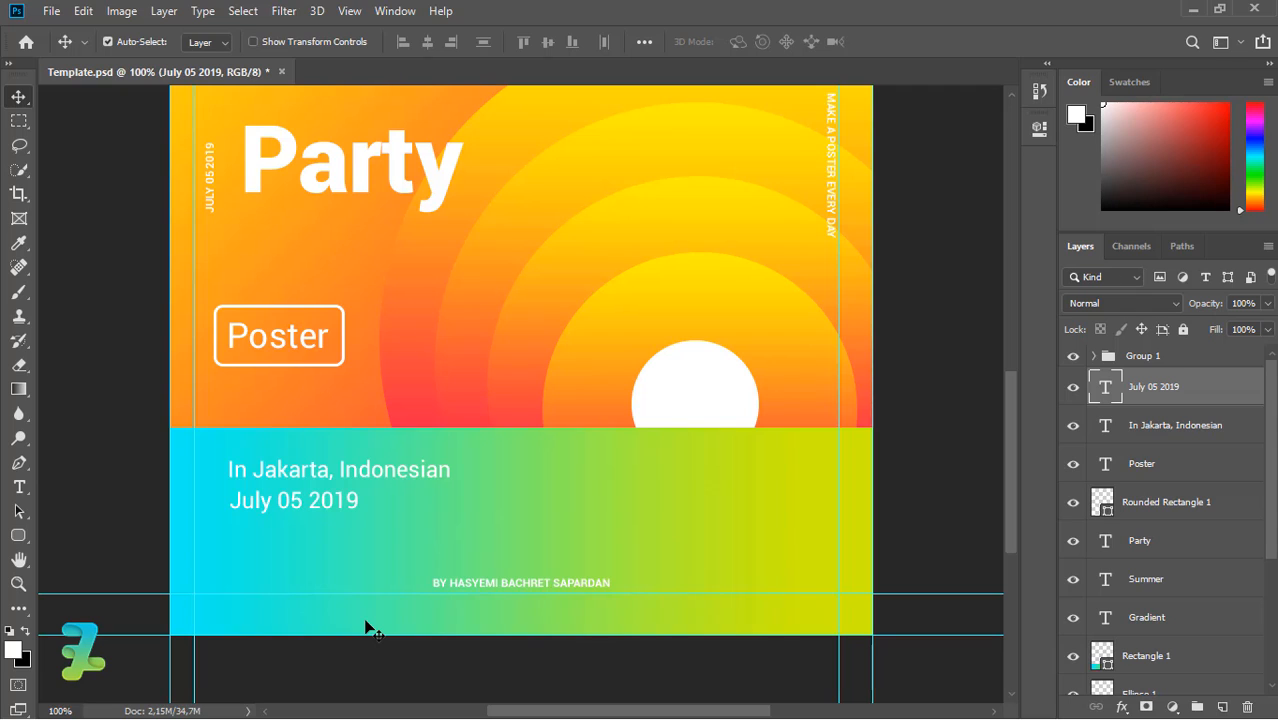
pyautogui.press('Up')
pyautogui.press('Up')
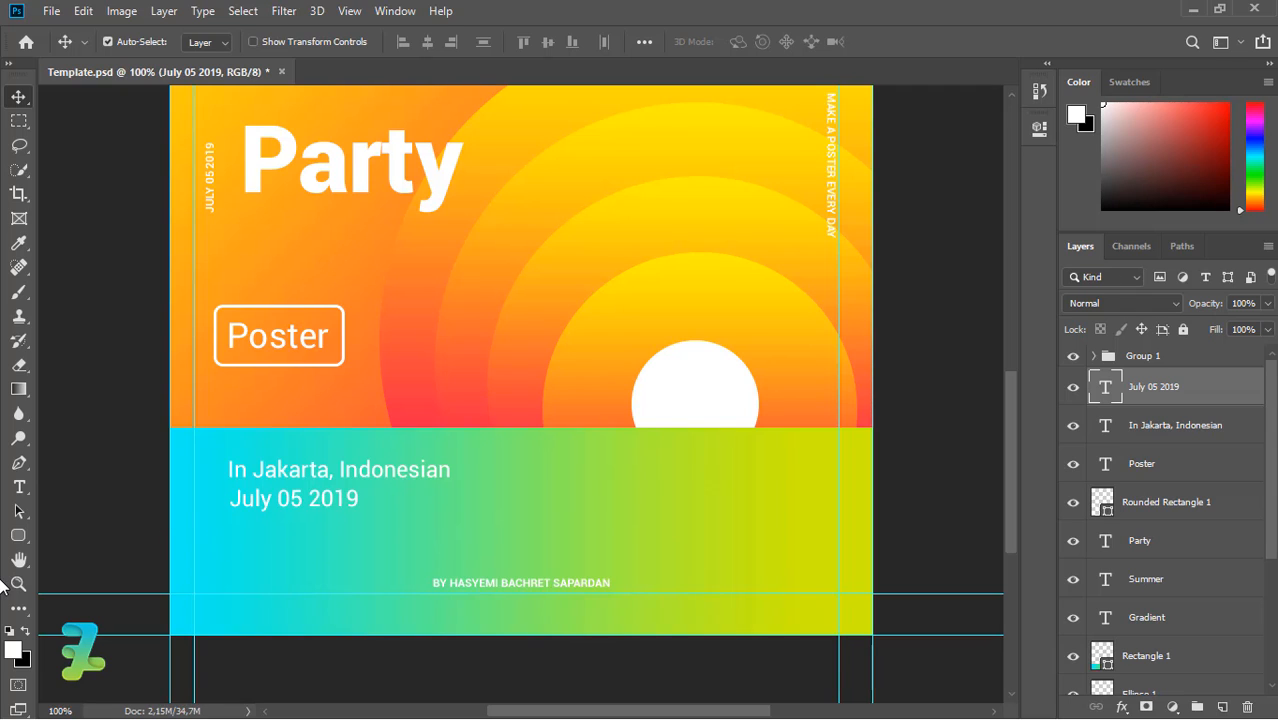
# Step: Draw a thin horizontal rectangle about 51 px by 5 px on a new layer beneath the July 05 2019 text
pyautogui.click(18, 538)
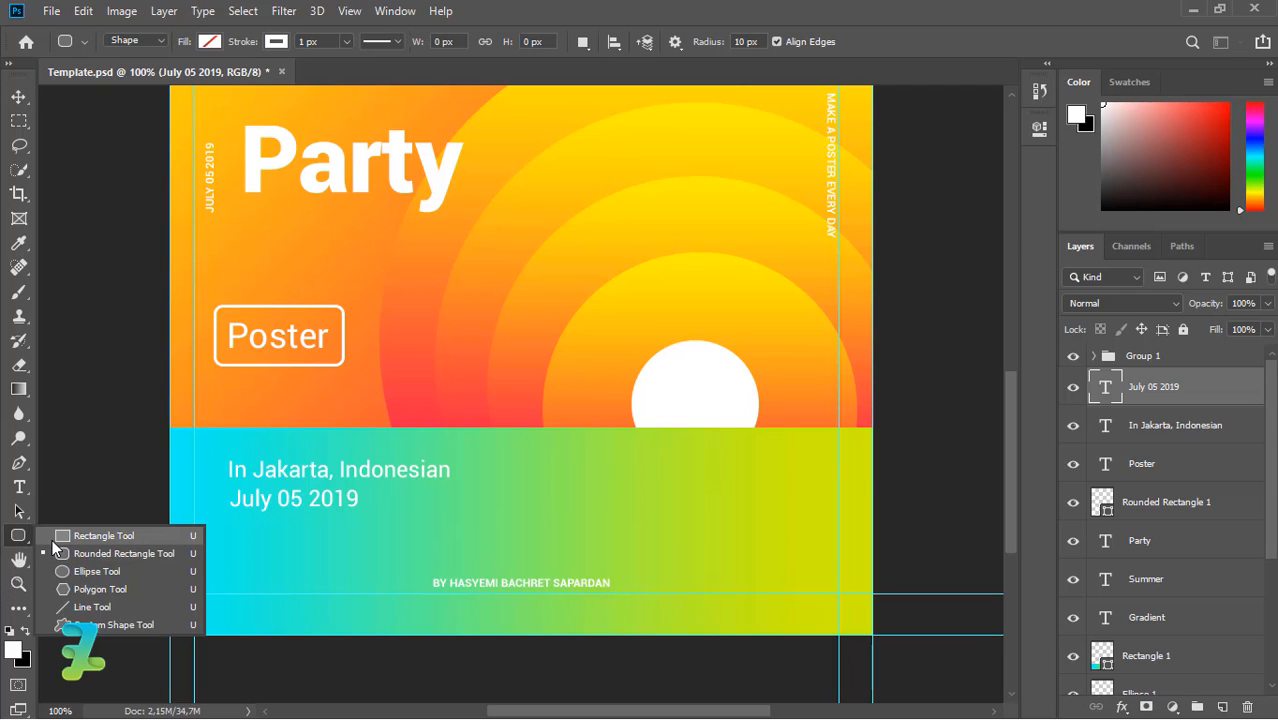
pyautogui.click(54, 538)
pyautogui.click(1220, 707)
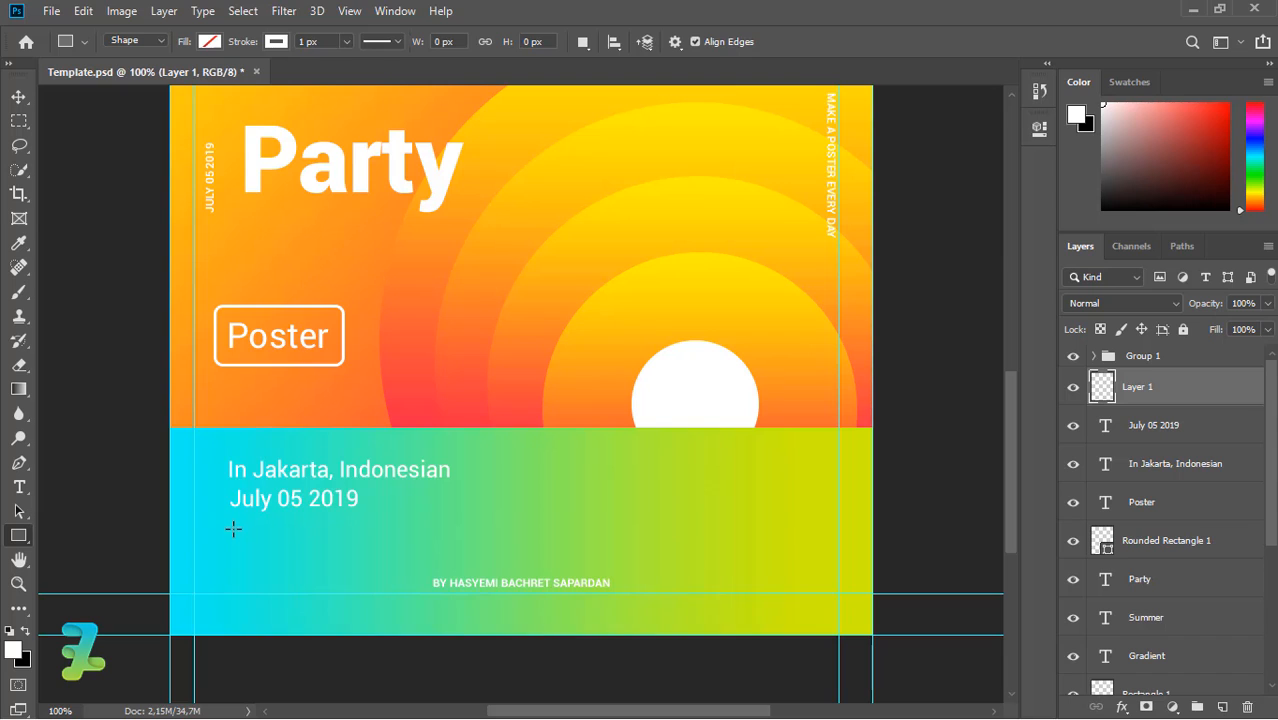
pyautogui.moveTo(233, 529); pyautogui.dragTo(284, 534)
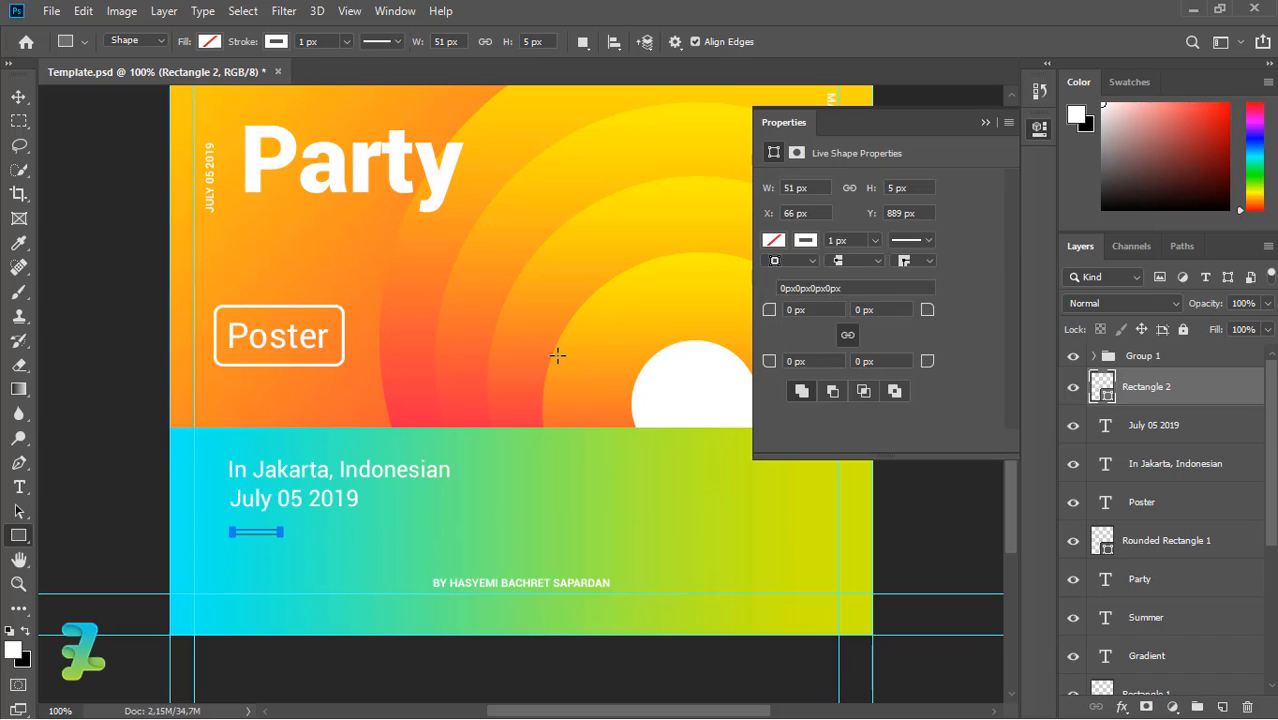
pyautogui.click(984, 123)
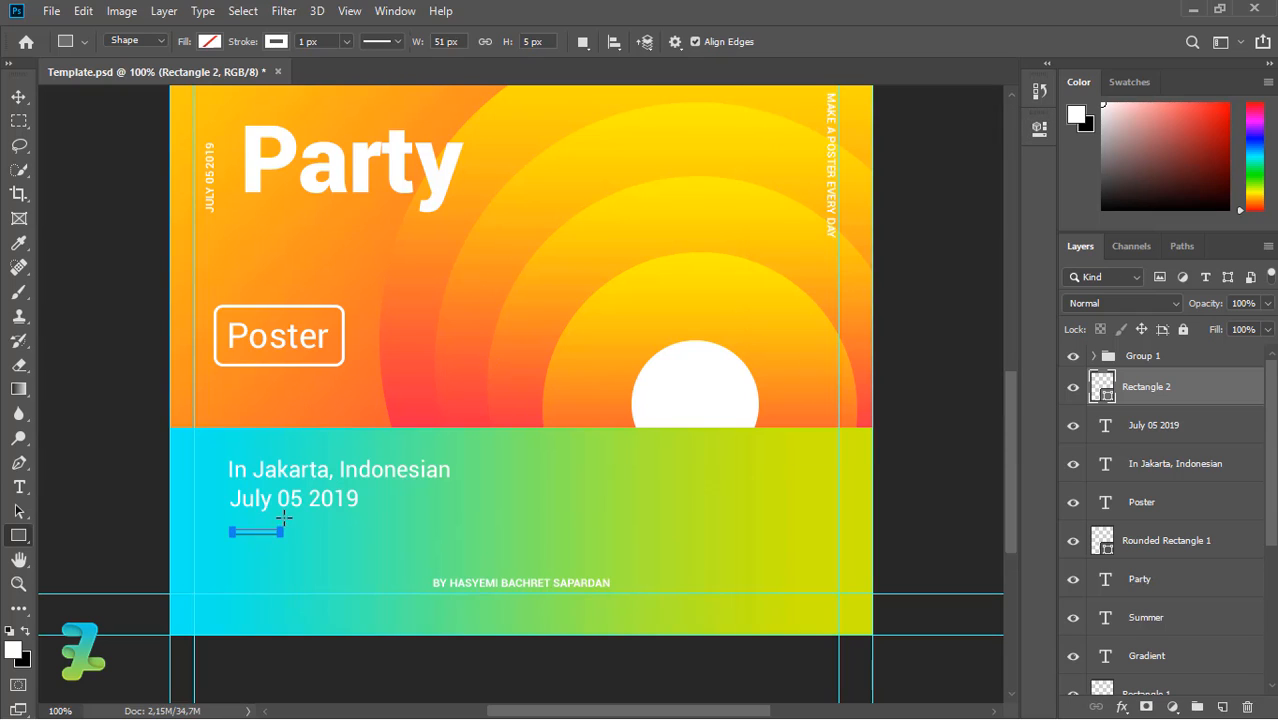
pyautogui.click(18, 96)
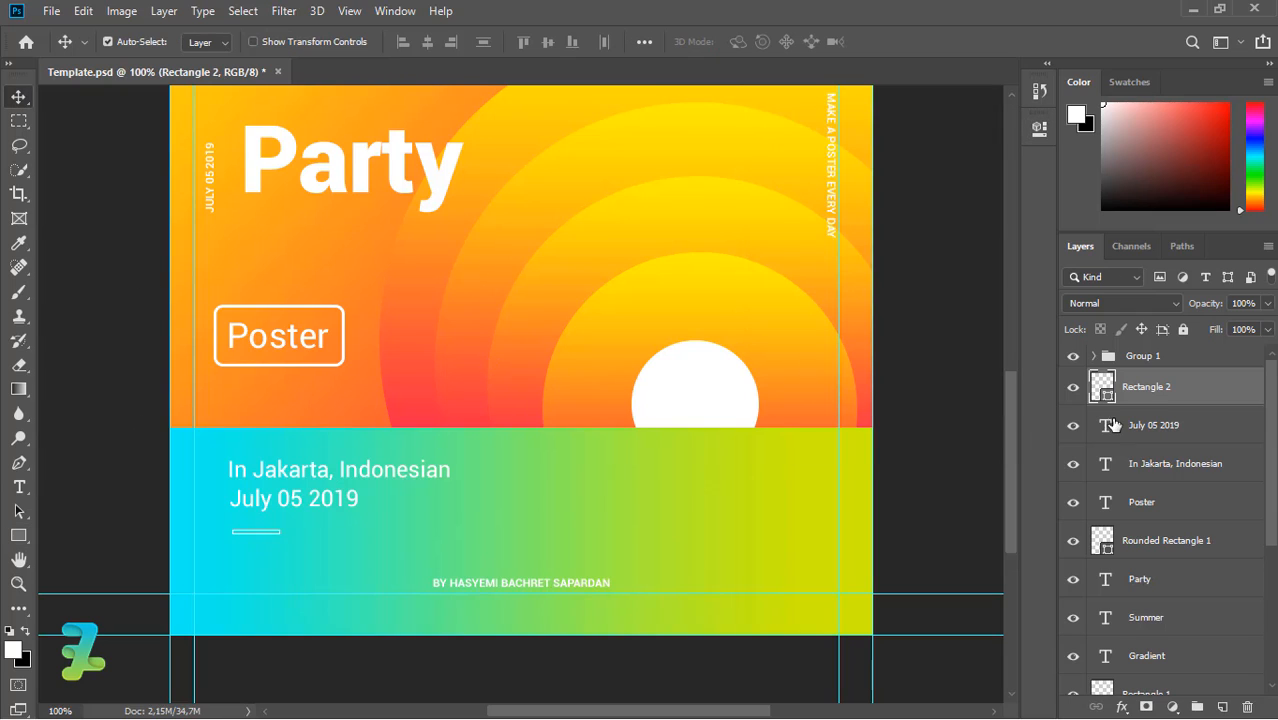
# Step: Fill the thin rectangle below the date with solid white and shift it slightly into line with the text's left edge
pyautogui.click(19, 535)
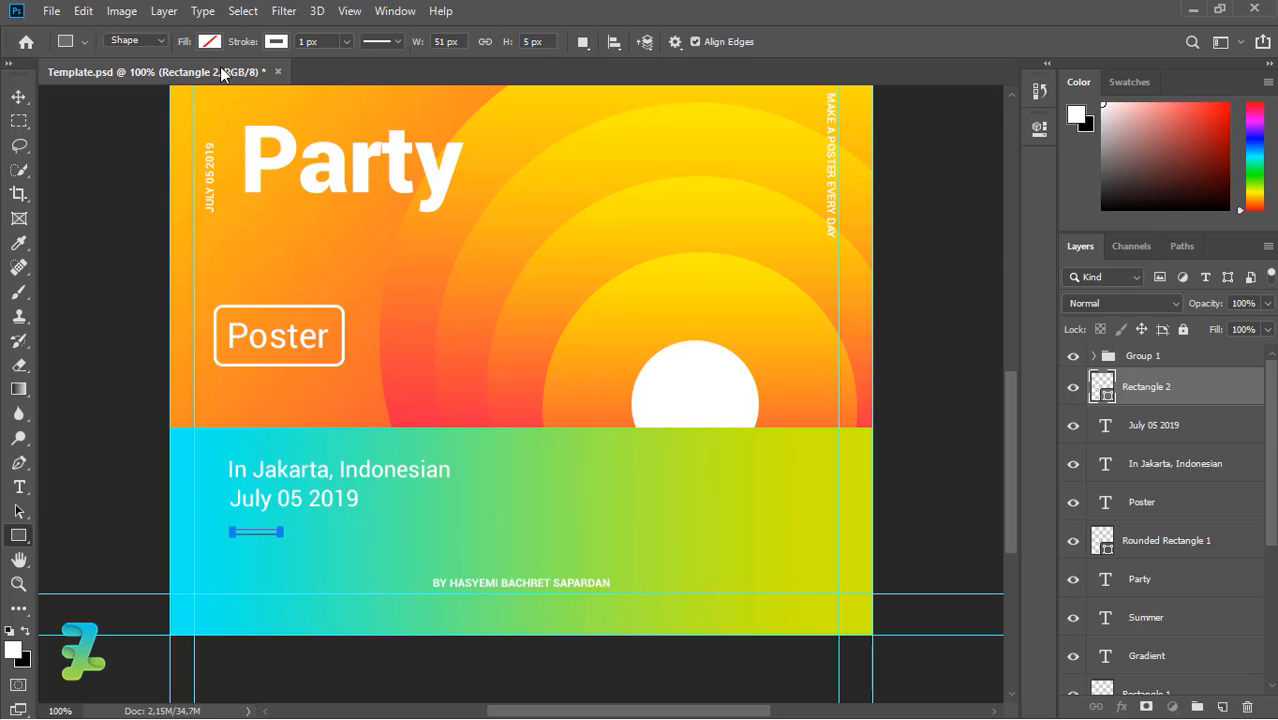
pyautogui.click(210, 42)
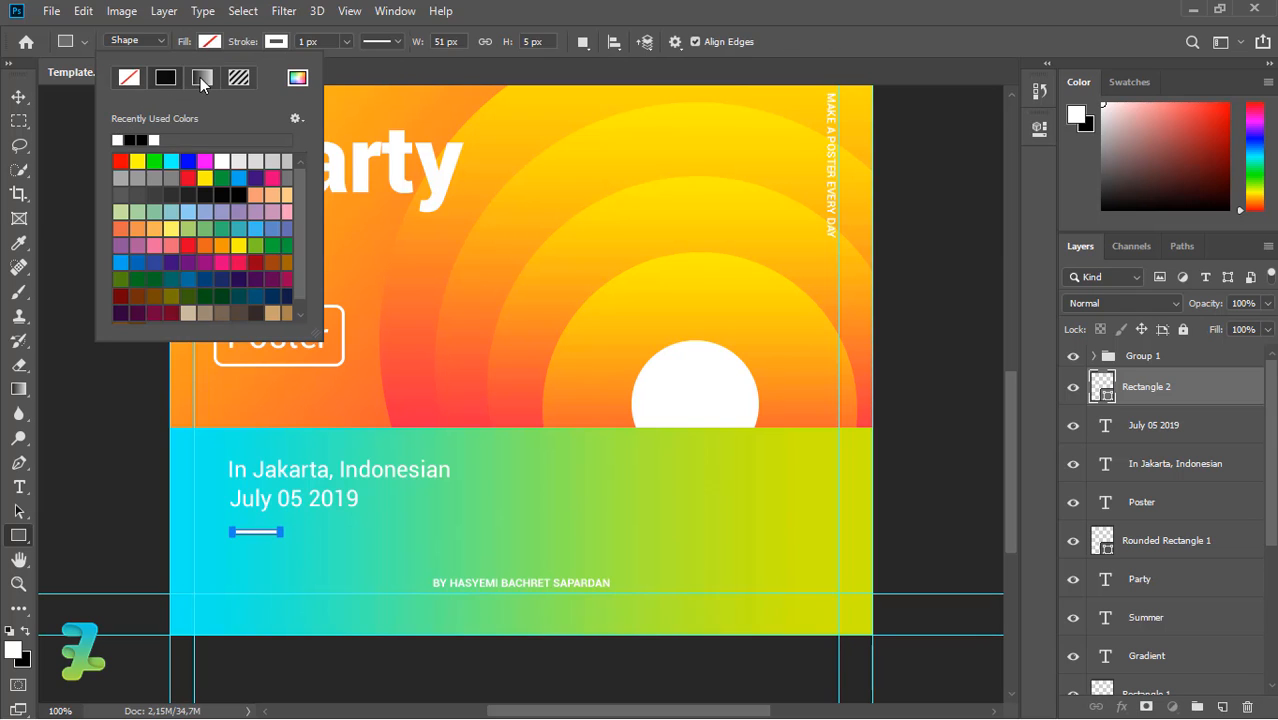
pyautogui.click(266, 42)
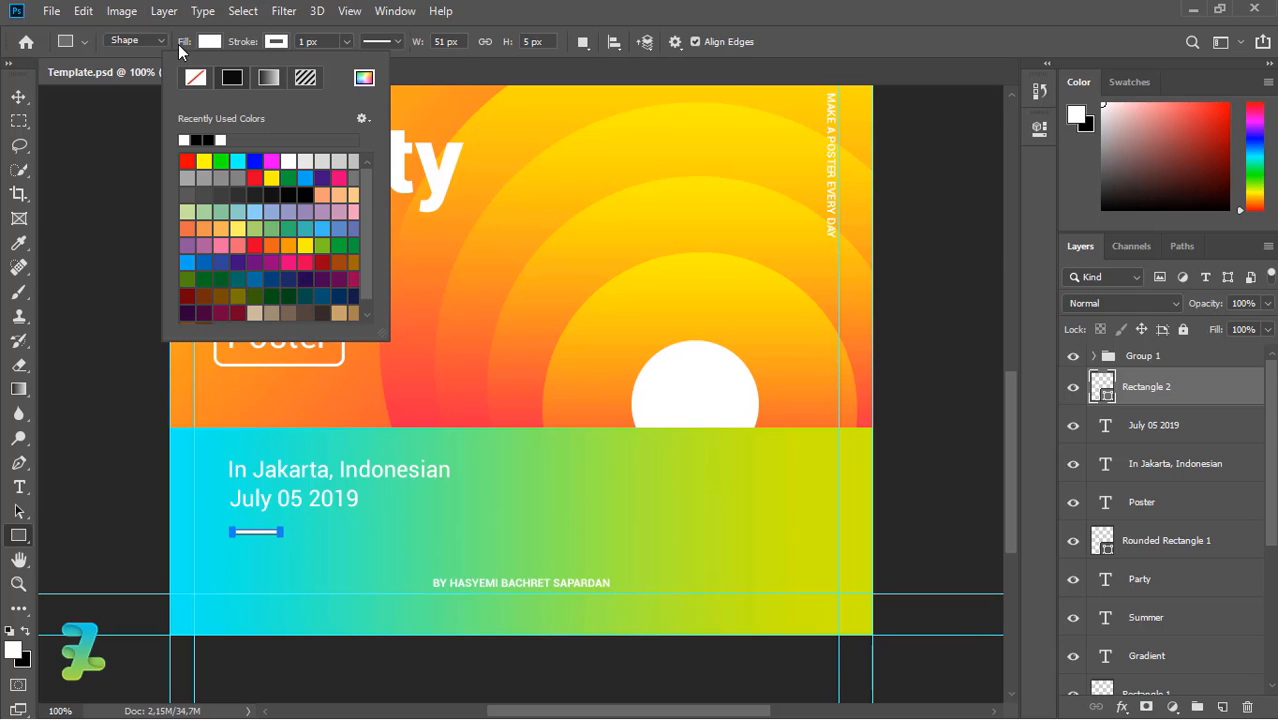
pyautogui.click(24, 96)
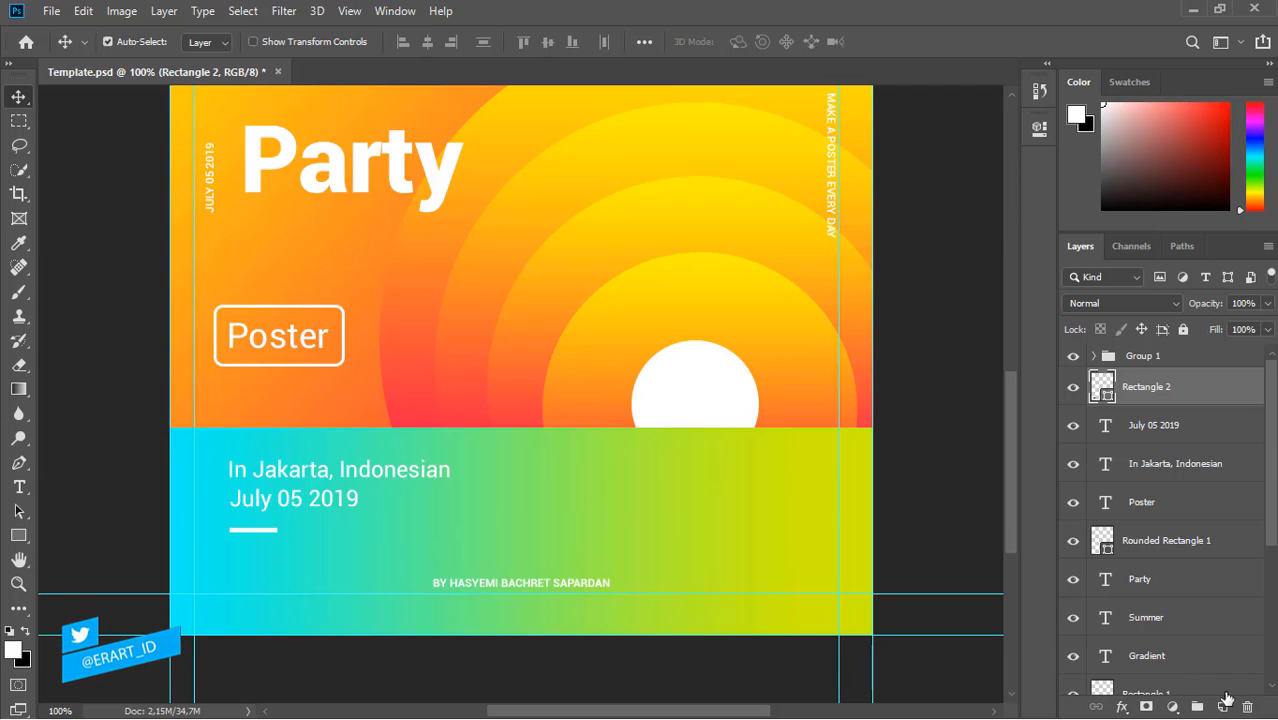
# Step: Add a new layer and marquee-select a thin horizontal strip below the sun, extending to the poster's right edge
pyautogui.hotkey('ctrl', 'shift', 'alt', 'n')
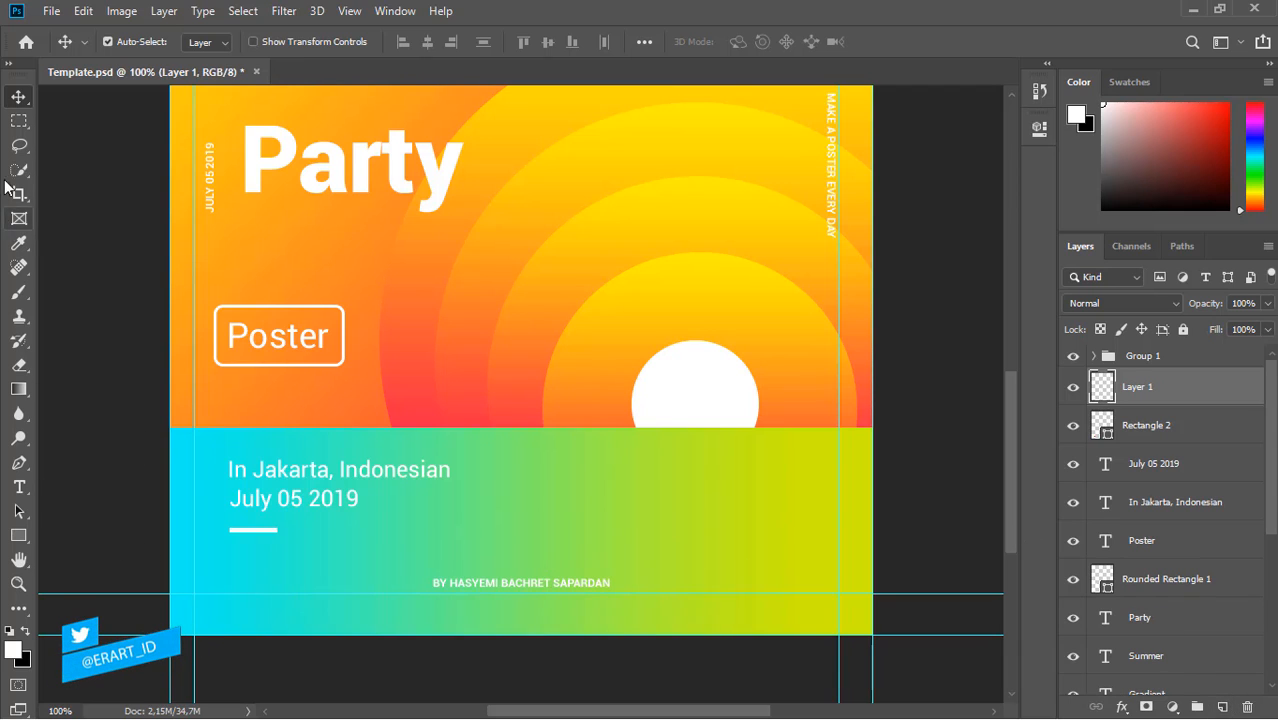
pyautogui.click(18, 120)
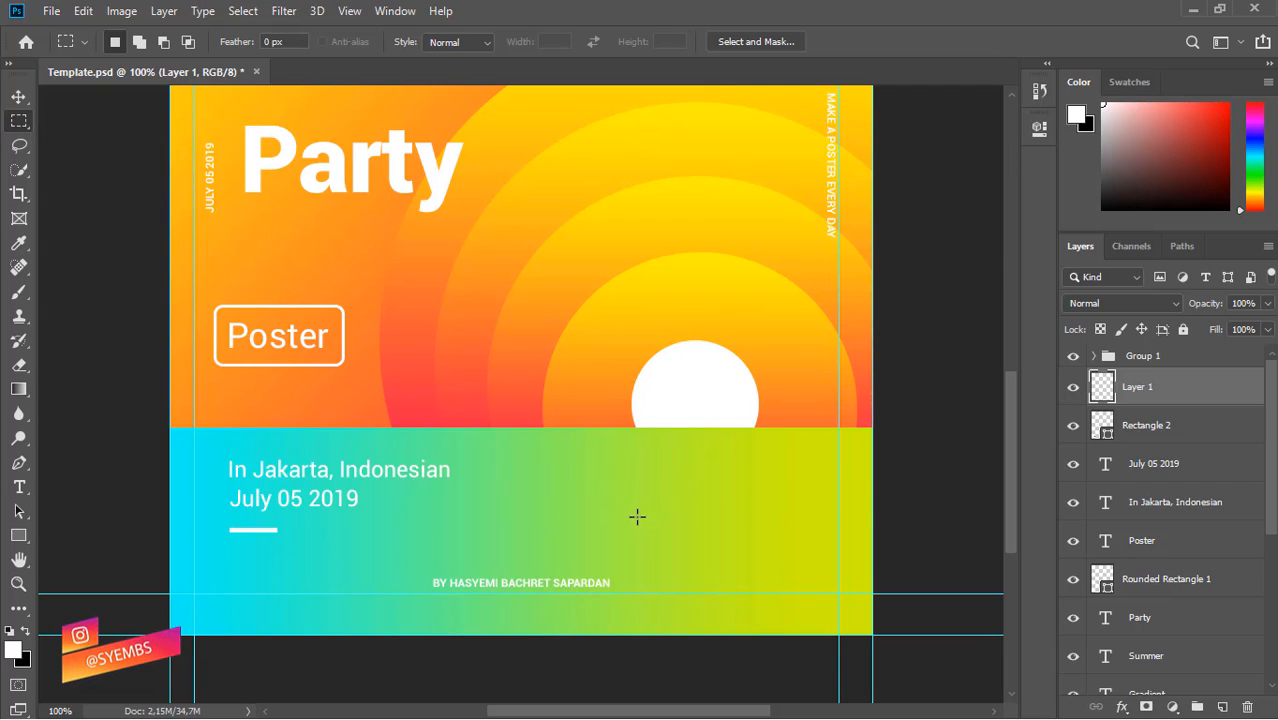
pyautogui.moveTo(637, 516); pyautogui.dragTo(872, 513)
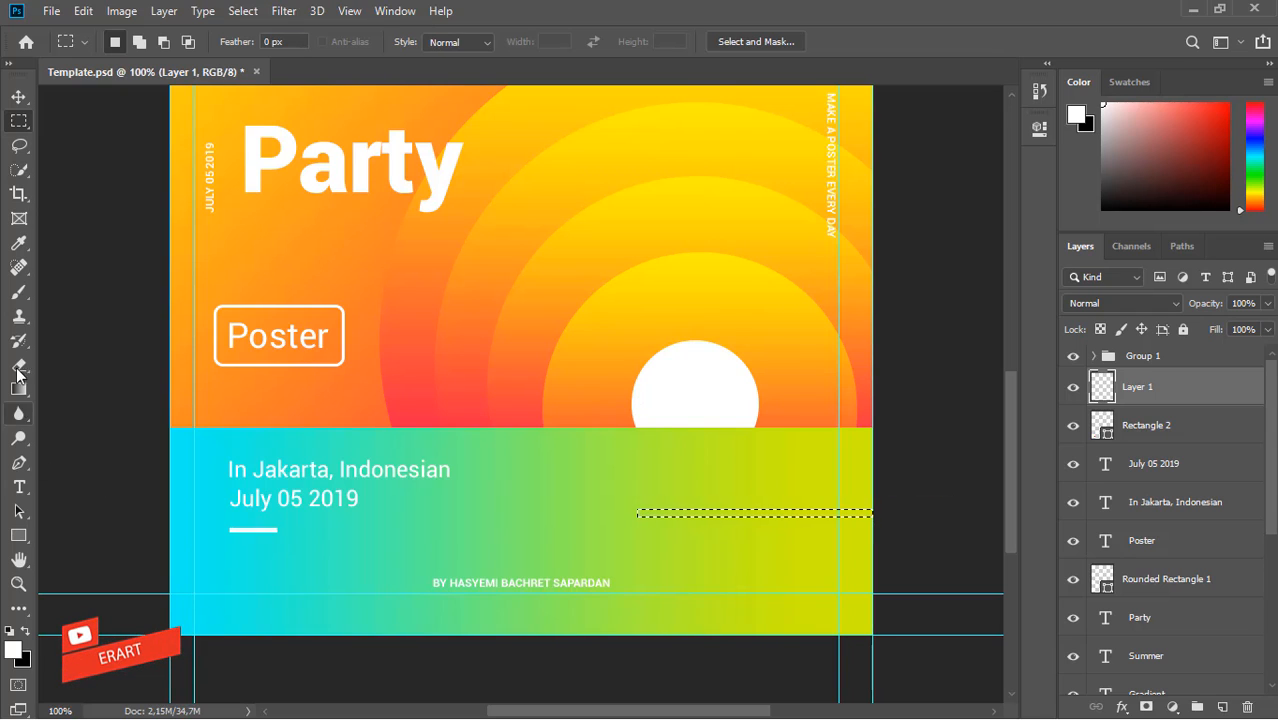
# Step: Set up the Brush tool with a soft 117 px tip
pyautogui.click(18, 291)
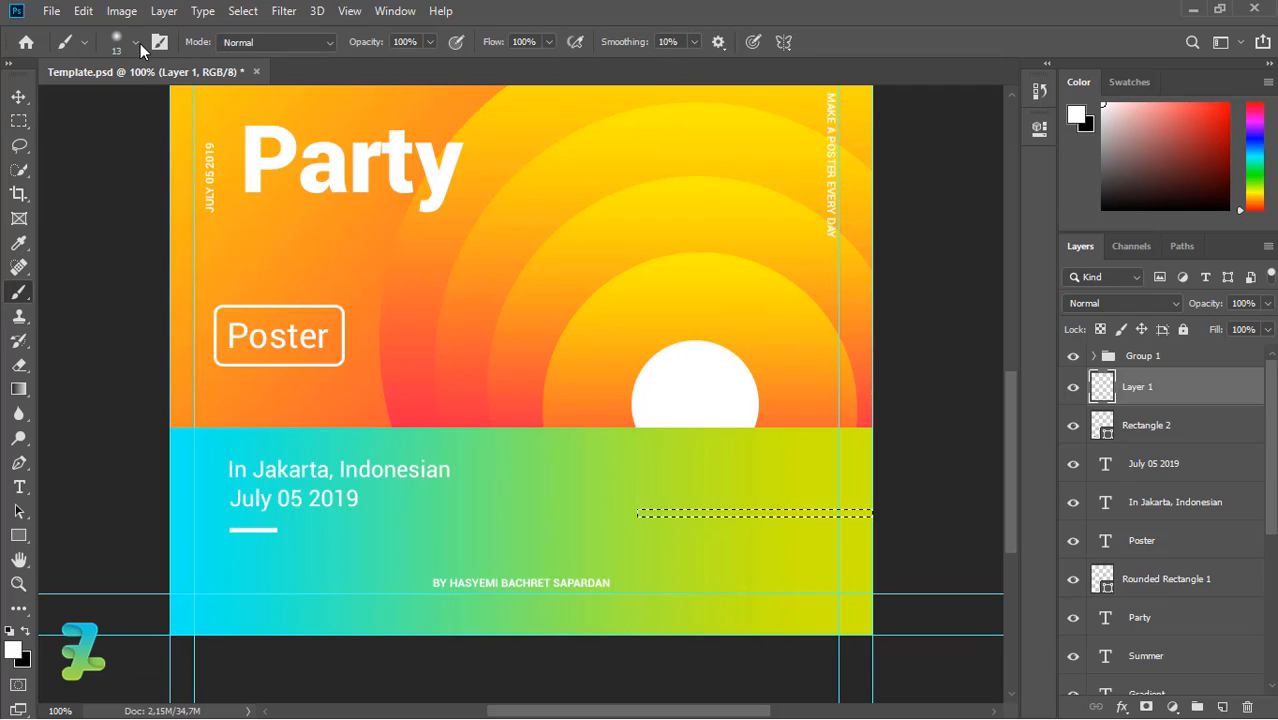
pyautogui.click(138, 42)
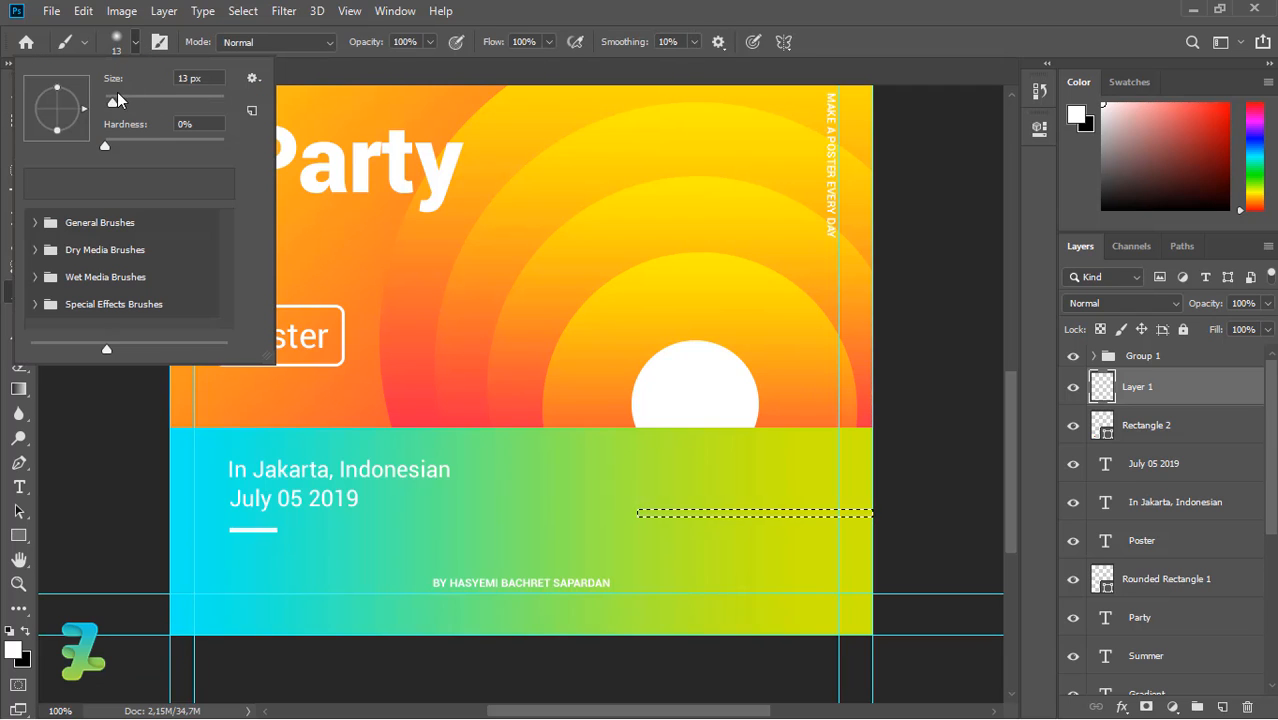
pyautogui.click(138, 44)
# Step: Set the foreground colour to a bright pink
pyautogui.click(13, 650)
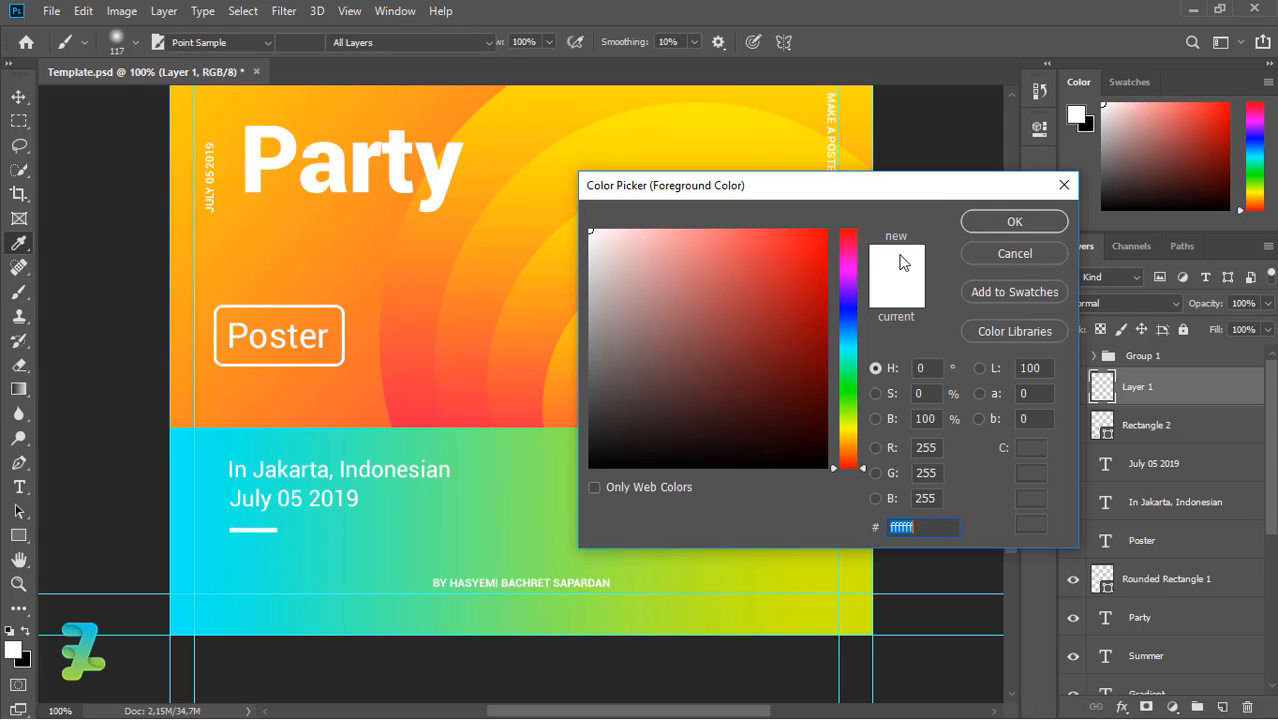
pyautogui.click(845, 262)
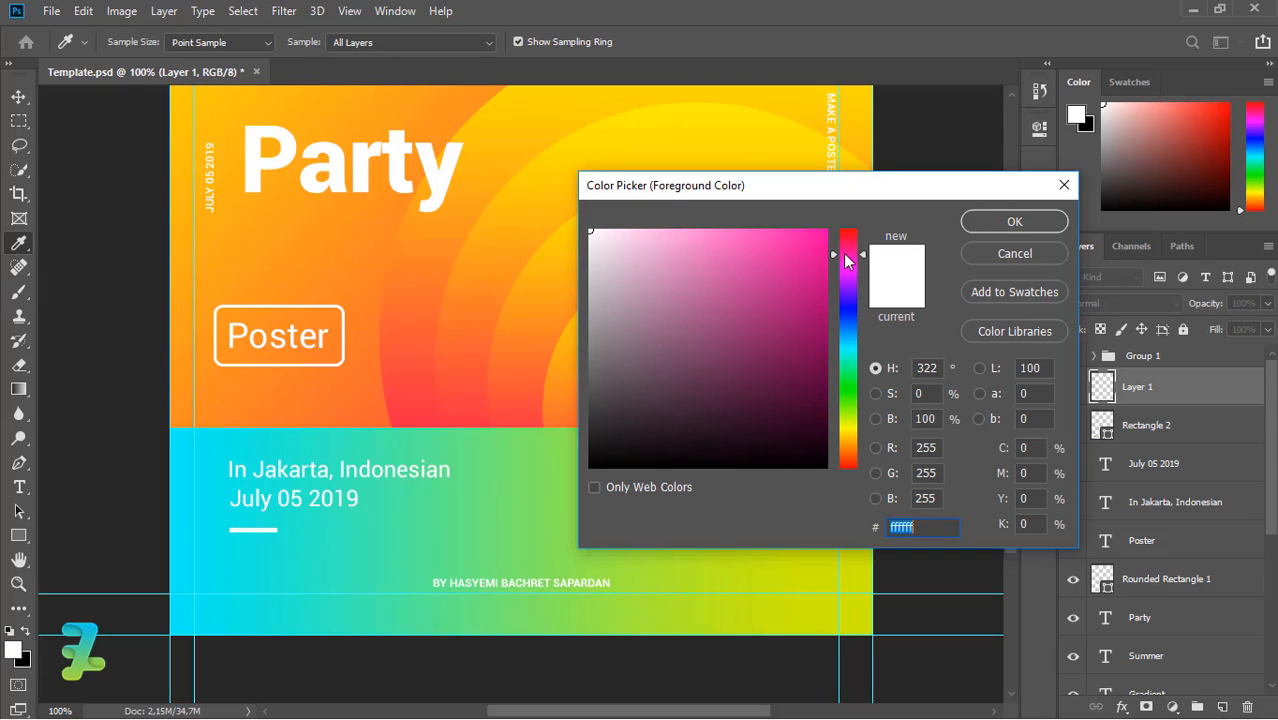
pyautogui.moveTo(843, 253); pyautogui.dragTo(843, 249)
pyautogui.click(805, 264)
pyautogui.click(985, 220)
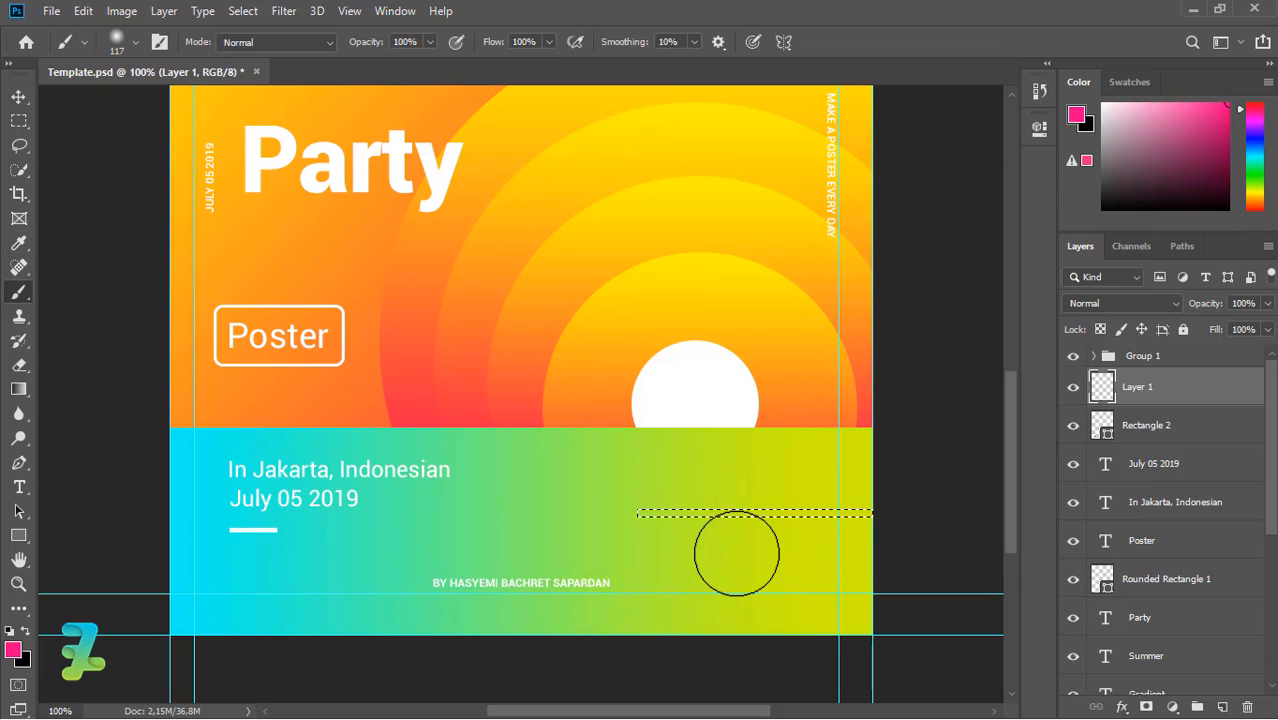
# Step: Enlarge the brush to 250 px, try a pink dab inside the strip selection, and undo it
pyautogui.press(']')
pyautogui.press(']')
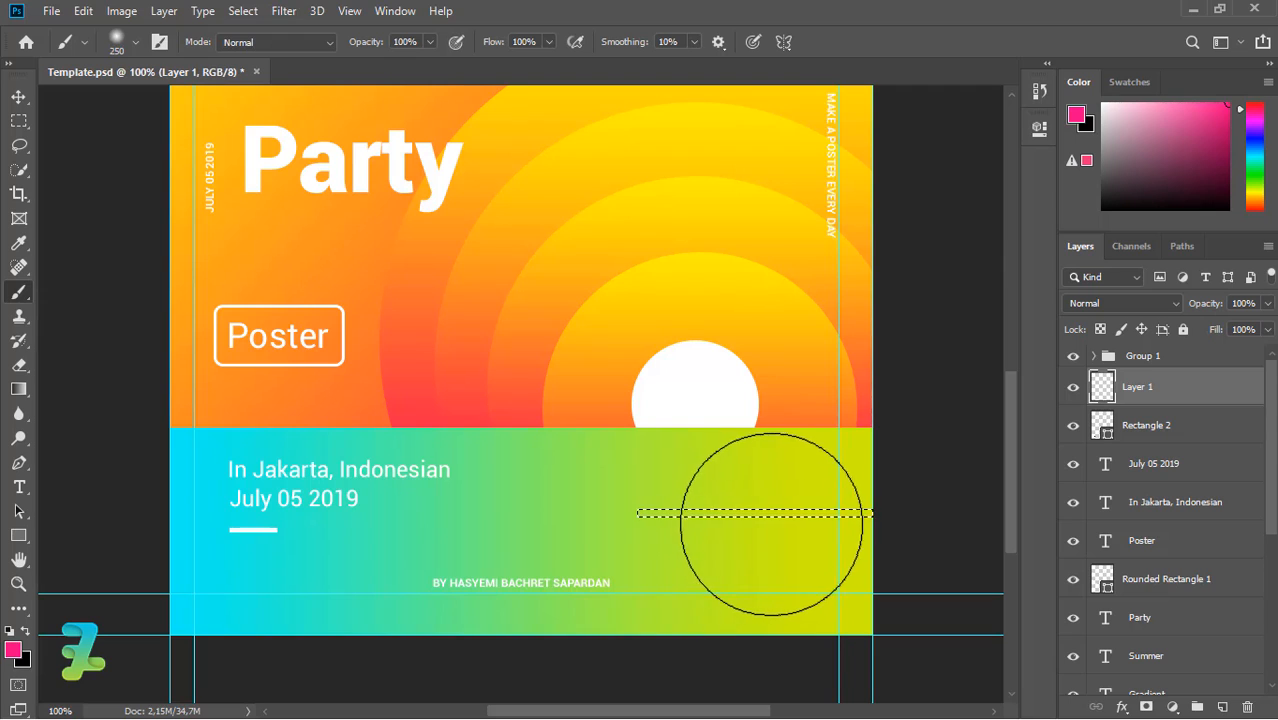
pyautogui.click(762, 525)
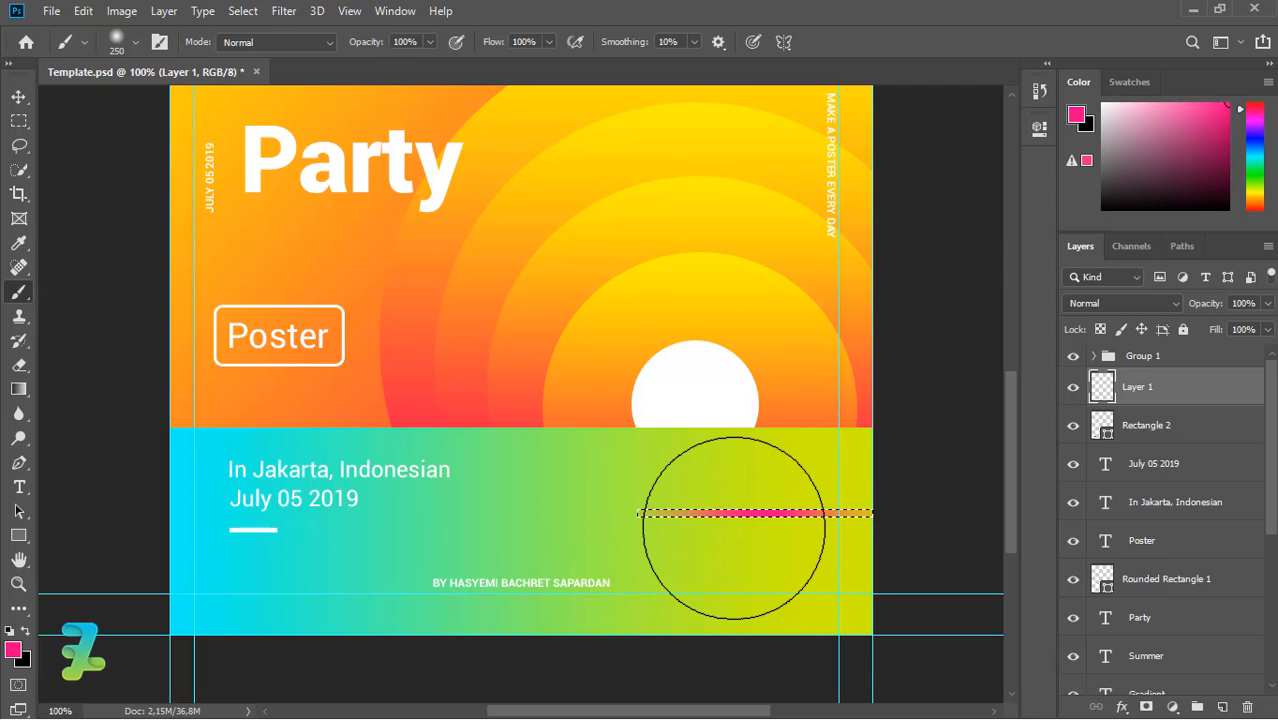
pyautogui.hotkey('ctrl', 'z')
# Step: Reduce the brush to 175 px, try a pink dab in the middle of the strip selection, and undo it
pyautogui.press('[')
pyautogui.press('[')
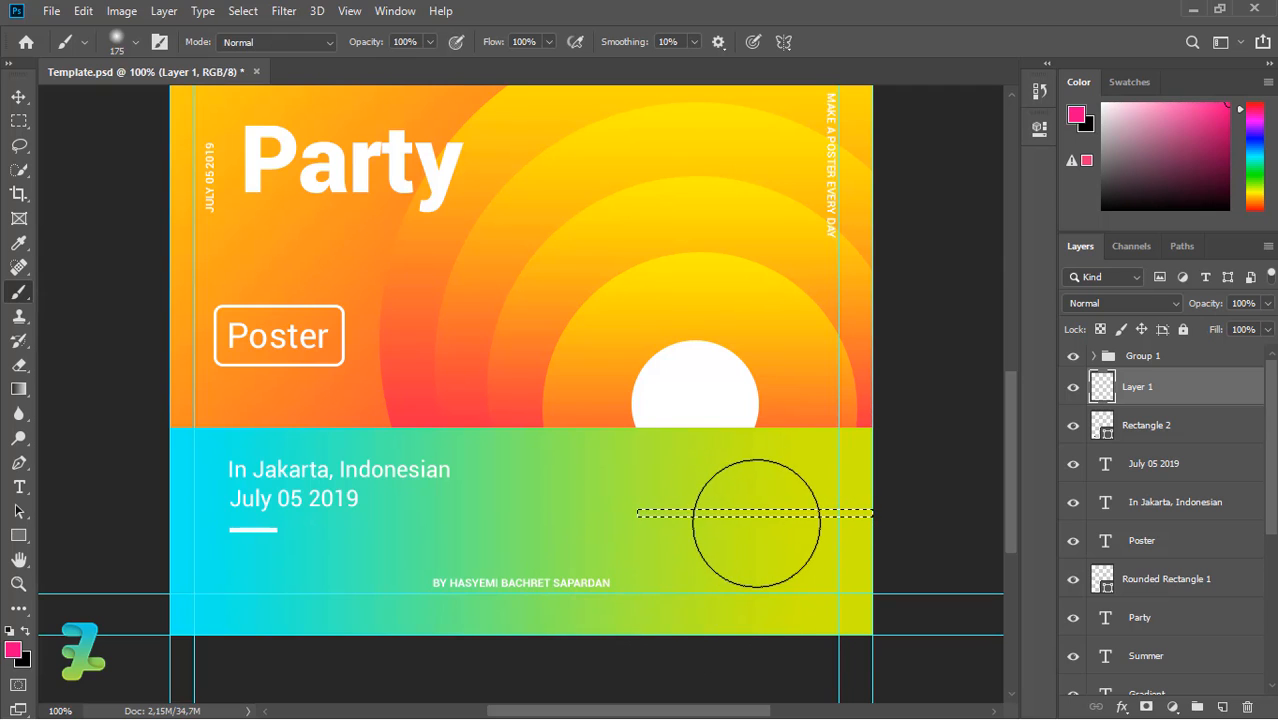
pyautogui.moveTo(760, 520); pyautogui.dragTo(532, 563)
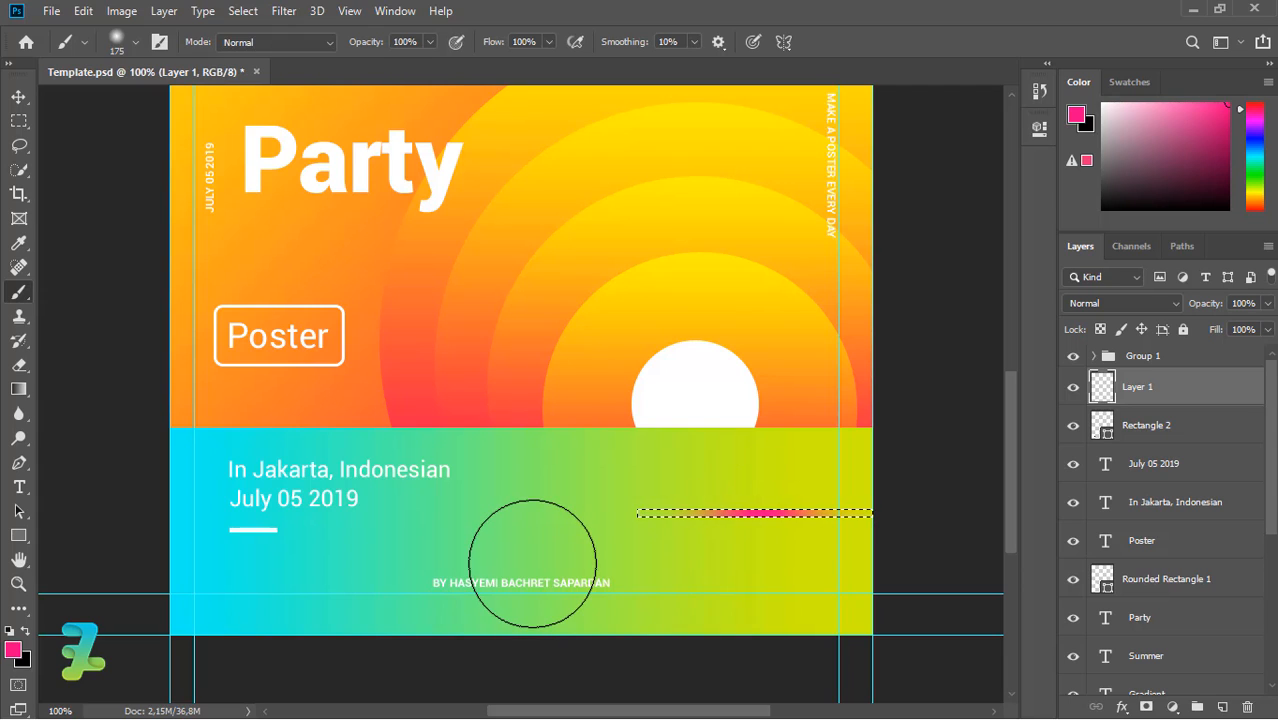
pyautogui.press(']')
pyautogui.hotkey('ctrl', 'z')
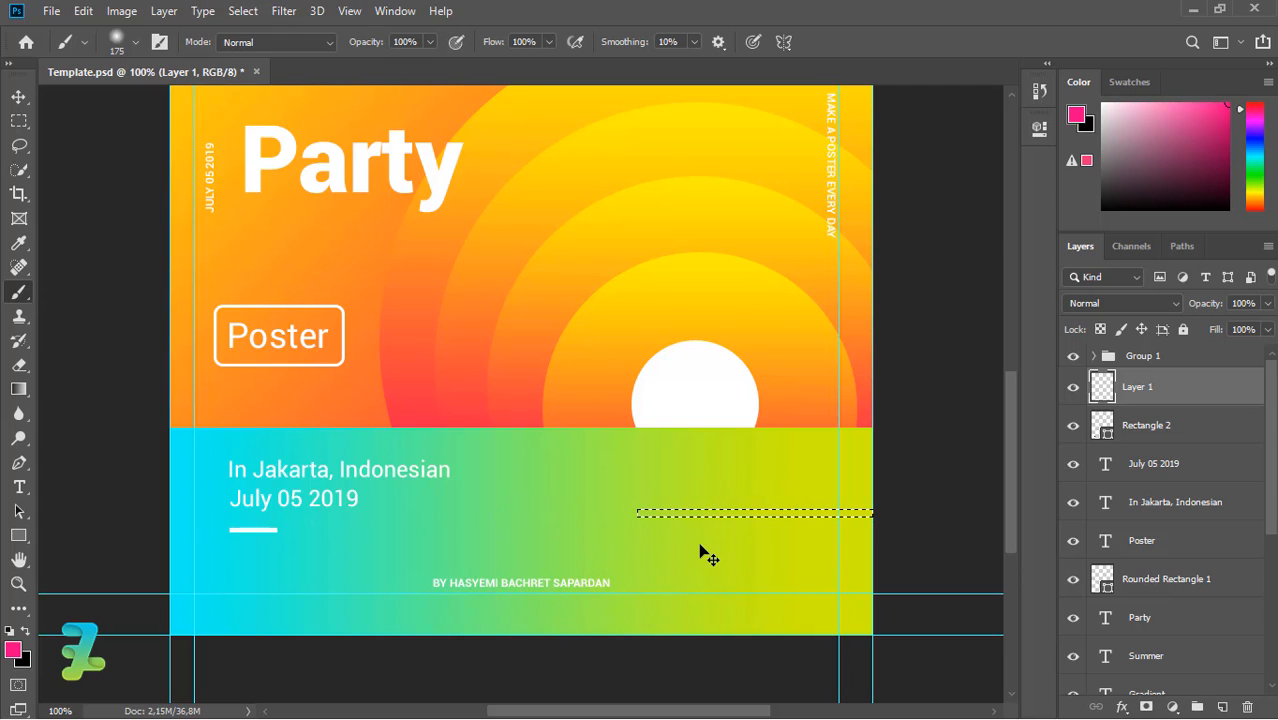
# Step: Paint a single pink dab with the 200 px brush in the middle of the strip selection and deselect
pyautogui.click(762, 525)
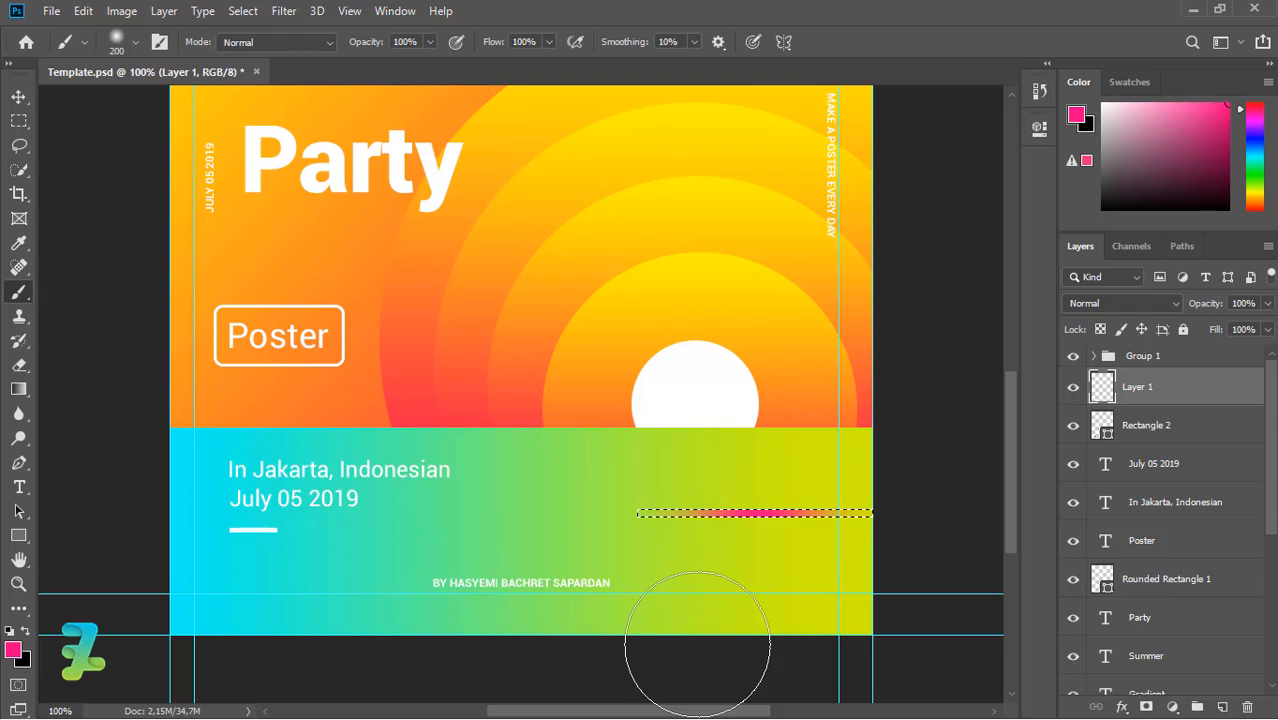
pyautogui.hotkey('ctrl', 'd')
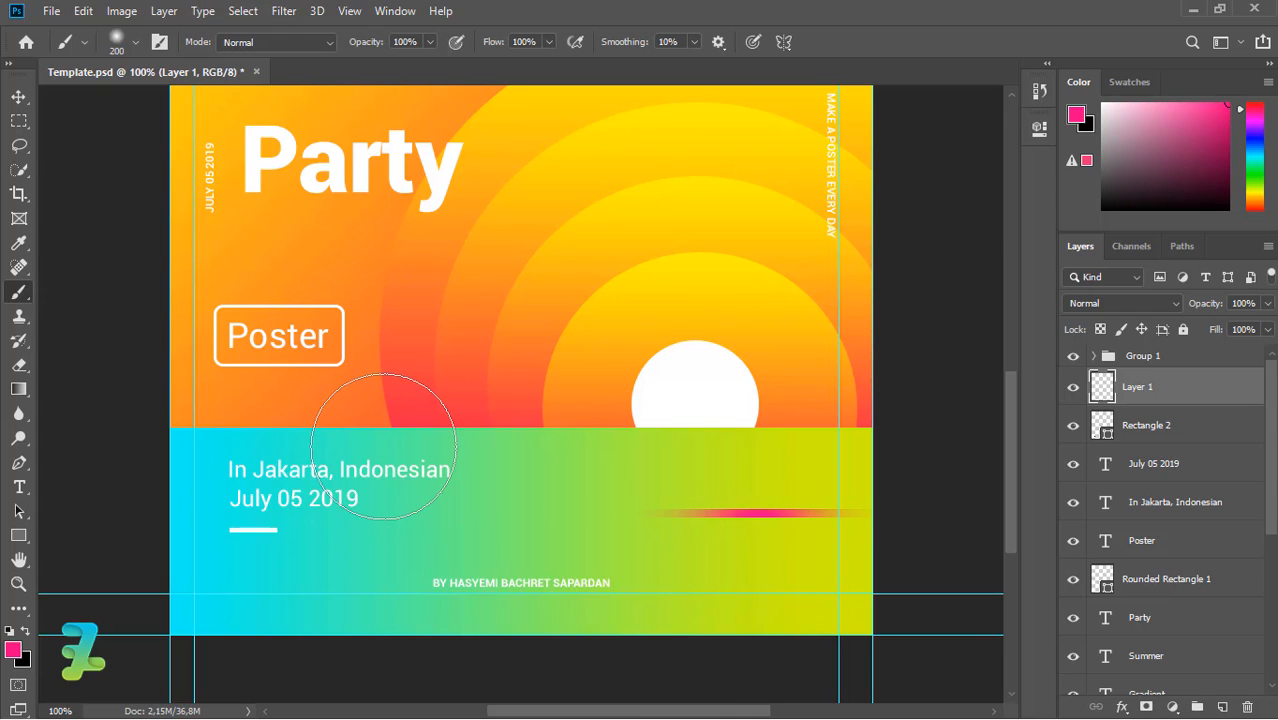
# Step: Move the pink strip slightly down, duplicate it just above, shorten the copy and centre it over the longer strip
pyautogui.click(19, 96)
pyautogui.moveTo(763, 514)
pyautogui.mouseDown()
pyautogui.moveTo(760, 534)
pyautogui.moveTo(760, 510)
pyautogui.mouseUp()
pyautogui.hotkey('ctrl', 'j')
pyautogui.hotkey('ctrl', 't')
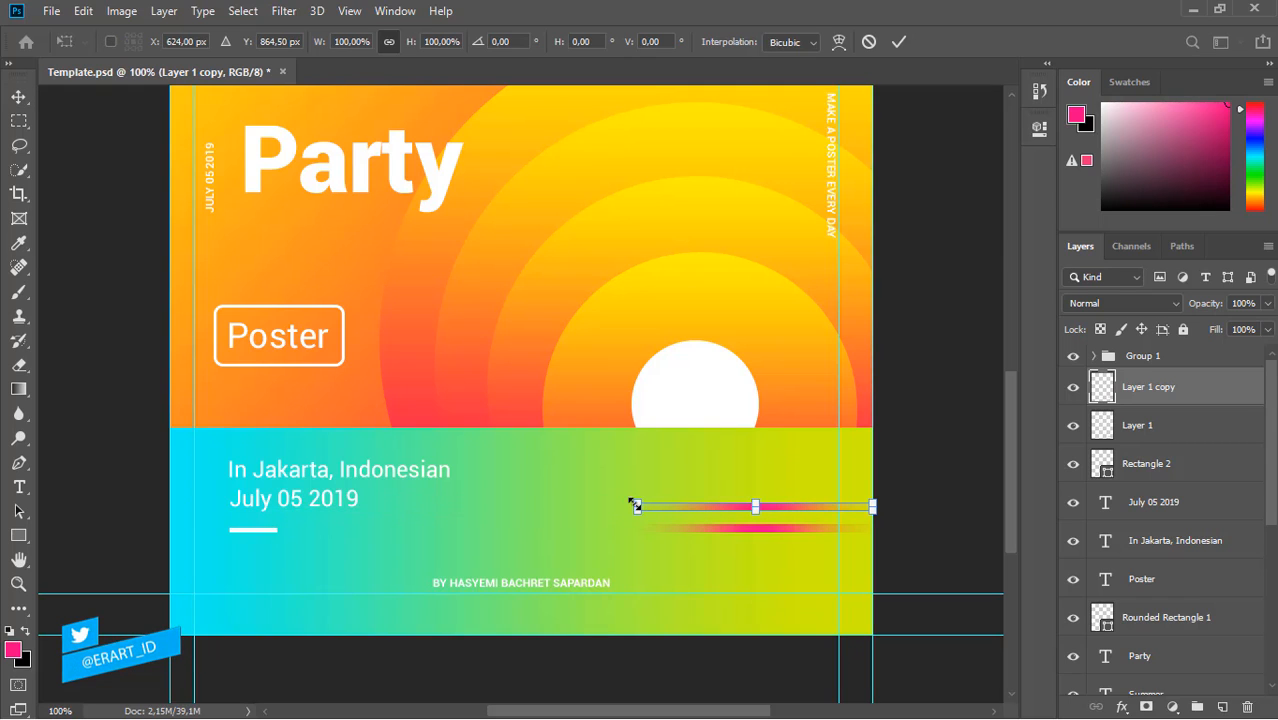
pyautogui.moveTo(636, 506); pyautogui.dragTo(679, 506)
pyautogui.press('Return')
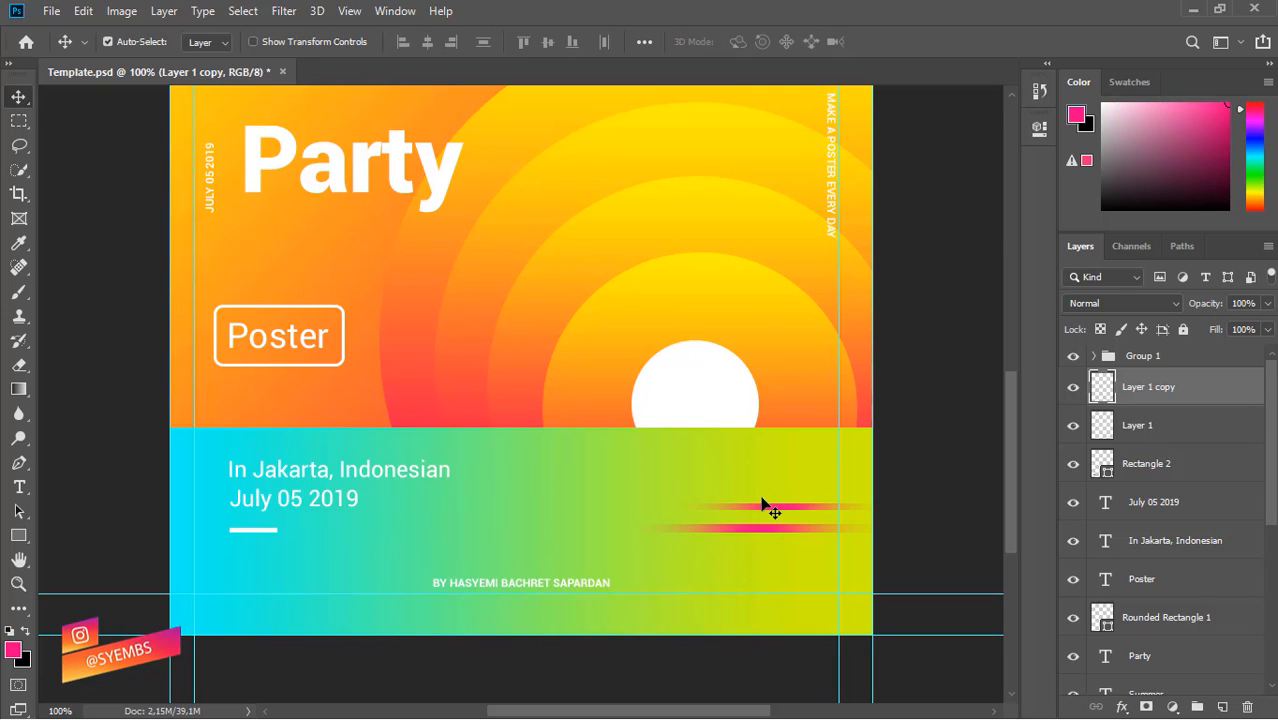
pyautogui.moveTo(776, 512); pyautogui.dragTo(746, 512)
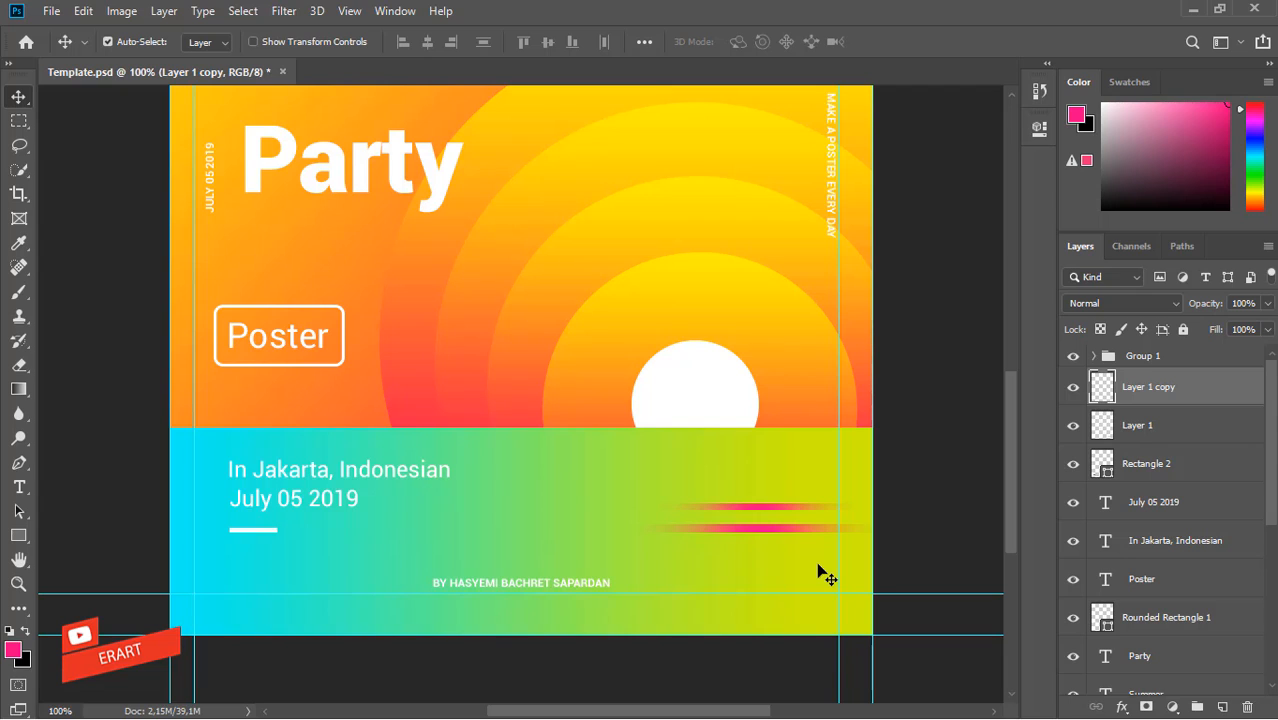
# Step: Duplicate the shortened pink strip and move the copy straight down below the longer strip
pyautogui.hotkey('ctrl', 'j')
pyautogui.press('Down')
pyautogui.press('Down')
pyautogui.press('Down')
pyautogui.press('Down')
pyautogui.press('Down')
pyautogui.press('Down')
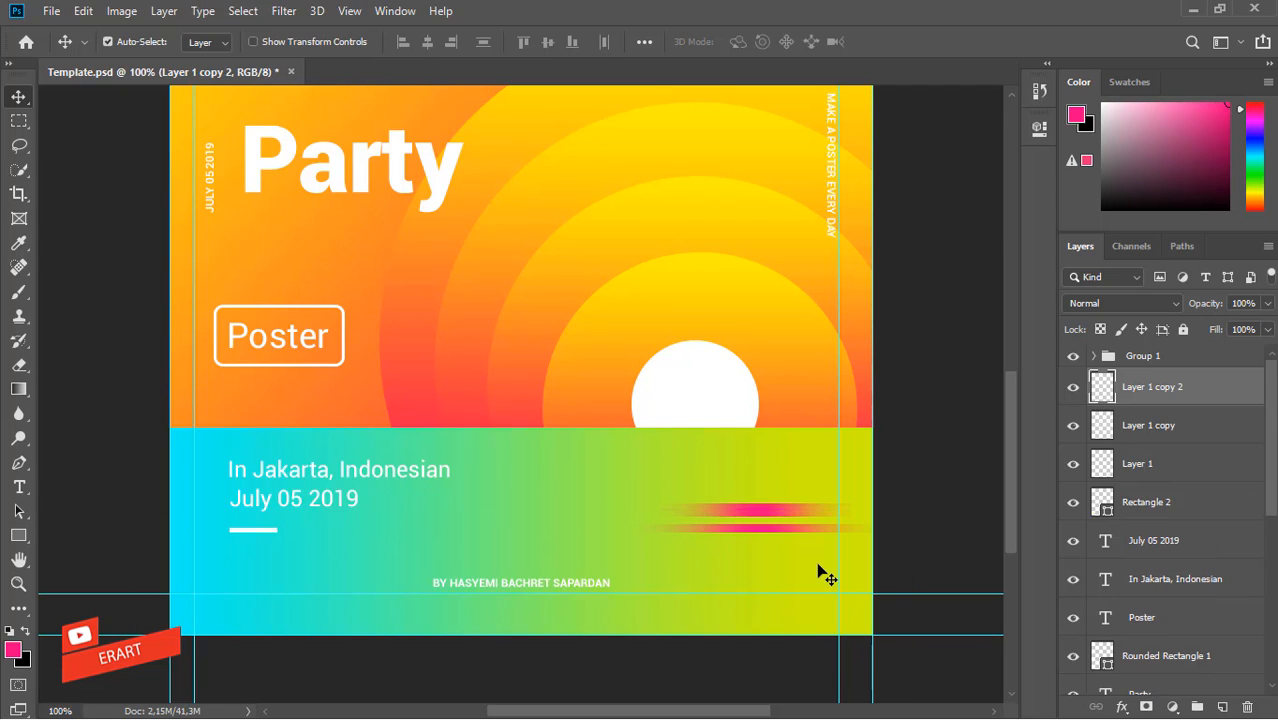
pyautogui.press('Down')
pyautogui.press('Down')
pyautogui.press('Down')
pyautogui.press('Down')
pyautogui.press('Down')
pyautogui.press('Down')
pyautogui.press('Down')
pyautogui.press('Down')
pyautogui.press('Down')
pyautogui.press('Down')
pyautogui.press('Down')
pyautogui.press('Down')
pyautogui.press('Down')
pyautogui.press('Down')
pyautogui.press('Down')
pyautogui.press('Down')
pyautogui.press('Down')
pyautogui.press('Down')
pyautogui.press('Down')
pyautogui.press('Down')
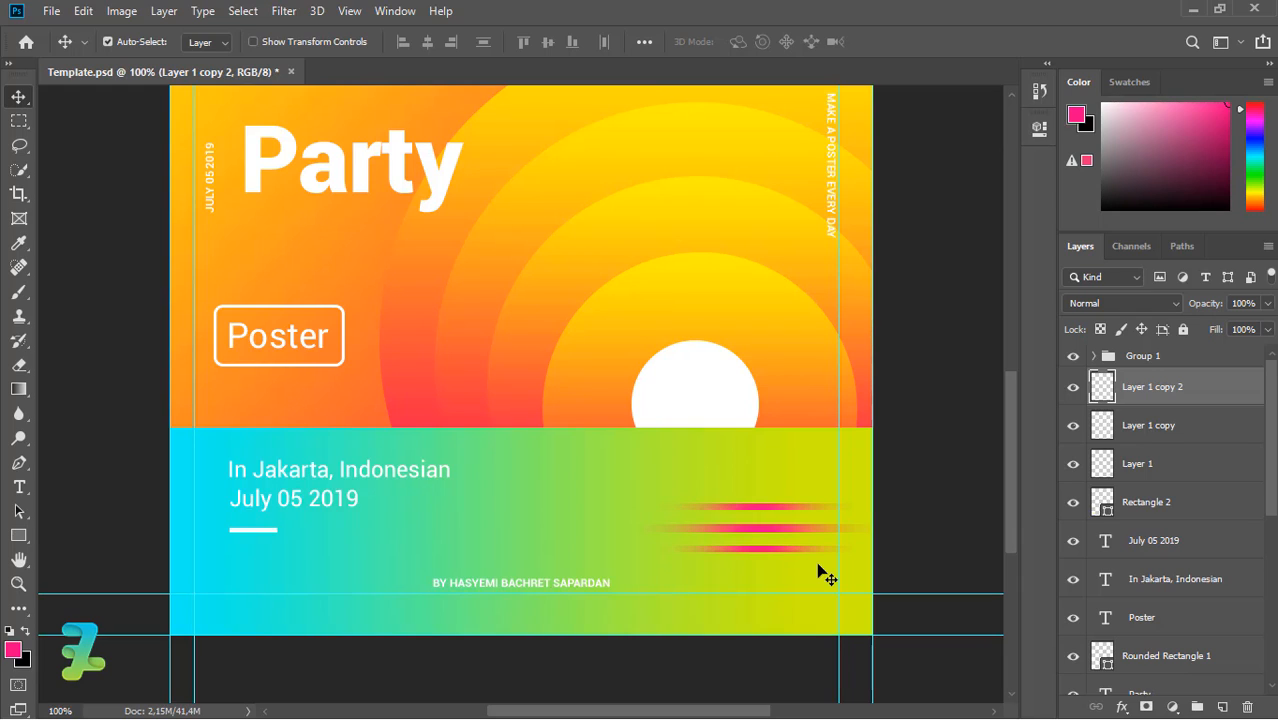
# Step: Tighten the spacing by nudging the lower short strip up and the upper short strip down towards the long one
pyautogui.press('Up')
pyautogui.press('Up')
pyautogui.press('Up')
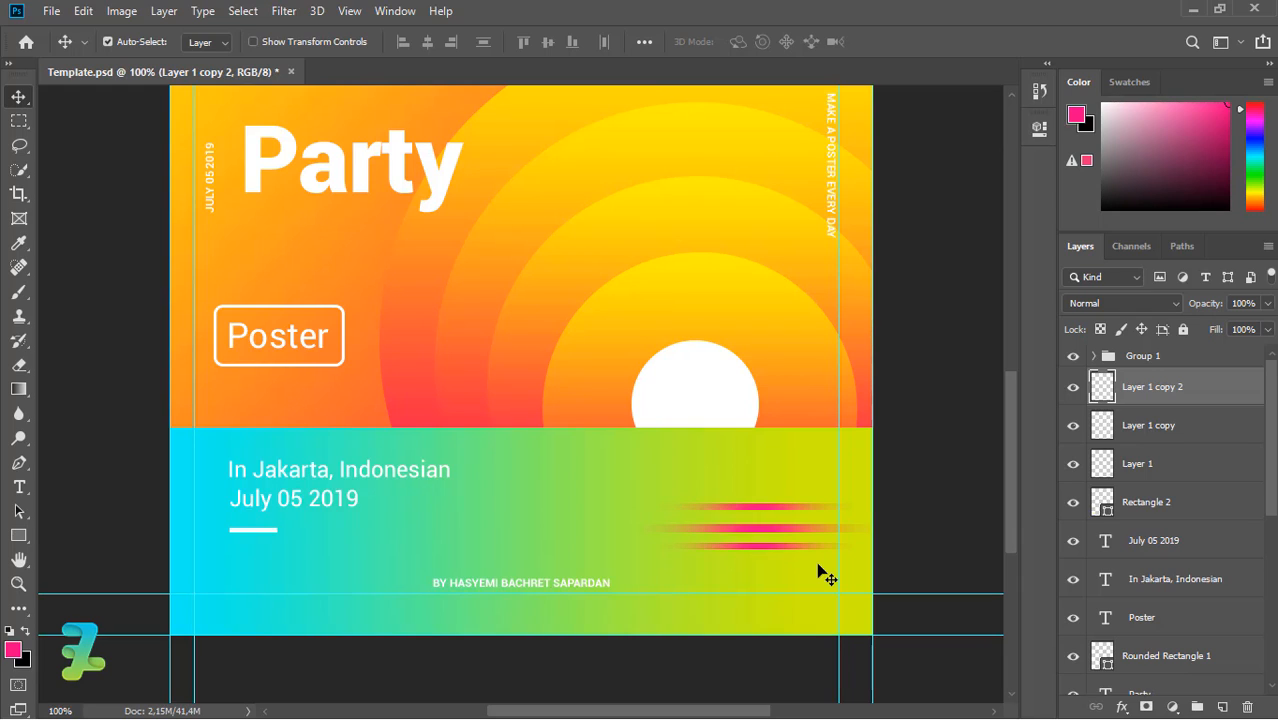
pyautogui.click(1110, 429)
pyautogui.press('Down')
pyautogui.press('Down')
pyautogui.press('Down')
pyautogui.press('Down')
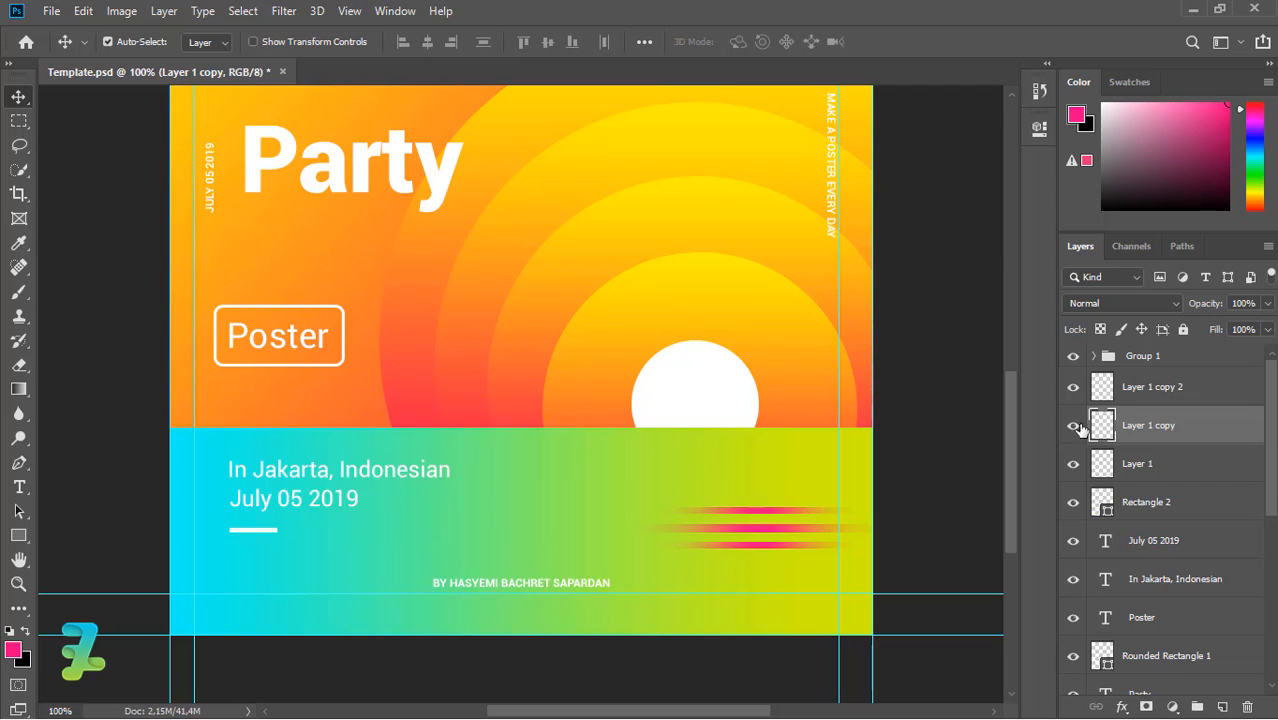
# Step: Duplicate the upper short pink strip above the stack and narrow the copy, keeping it centred
pyautogui.keyDown('ctrl'); pyautogui.click(765, 517); pyautogui.keyUp('ctrl')
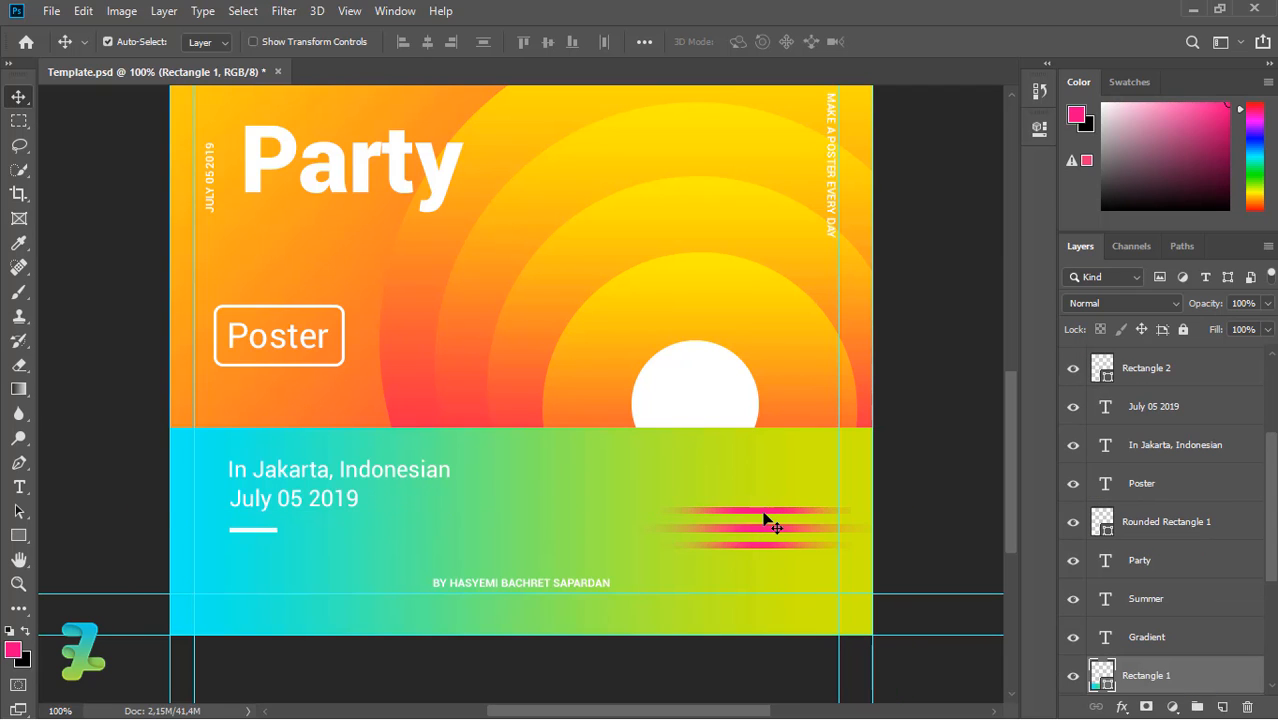
pyautogui.moveTo(765, 520); pyautogui.dragTo(741, 498)
pyautogui.hotkey('ctrl', 't')
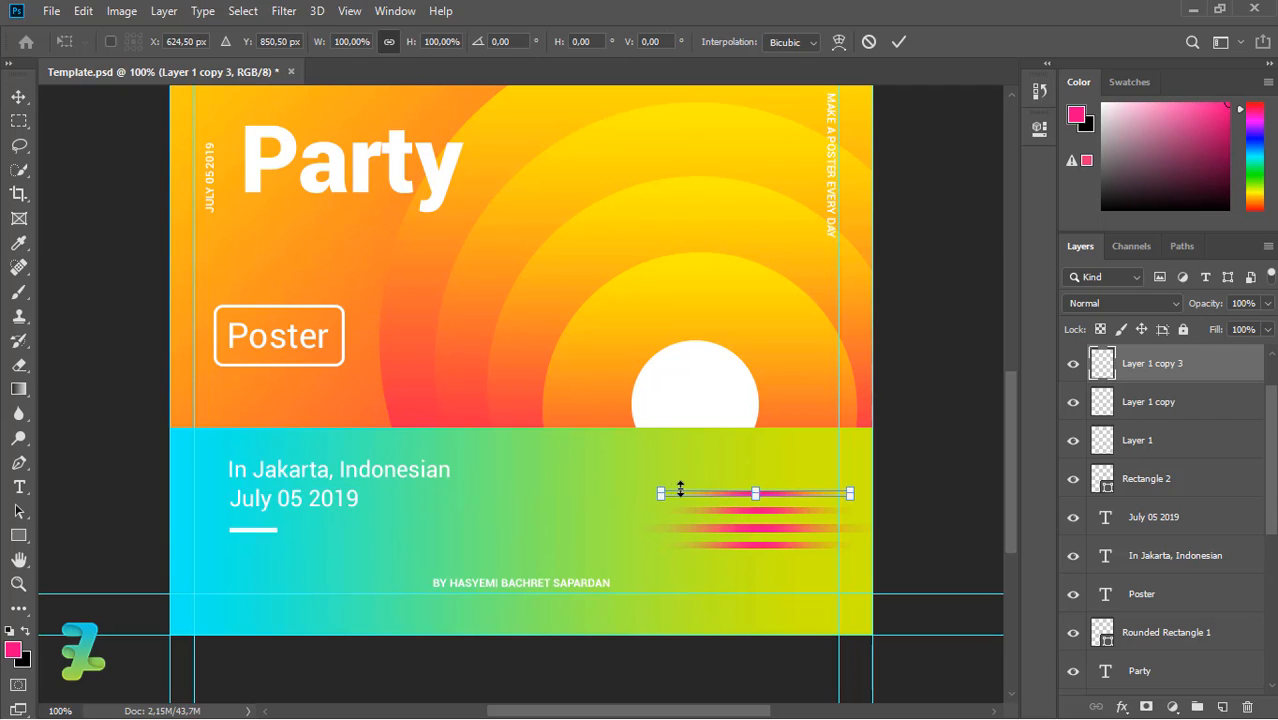
pyautogui.moveTo(658, 494)
pyautogui.mouseDown()
pyautogui.moveTo(710, 483)
pyautogui.moveTo(696, 494)
pyautogui.moveTo(762, 493)
pyautogui.moveTo(764, 578)
pyautogui.mouseUp()
pyautogui.hotkey('ctrl', 'z')
pyautogui.press('Return')
pyautogui.hotkey('ctrl', 'z')
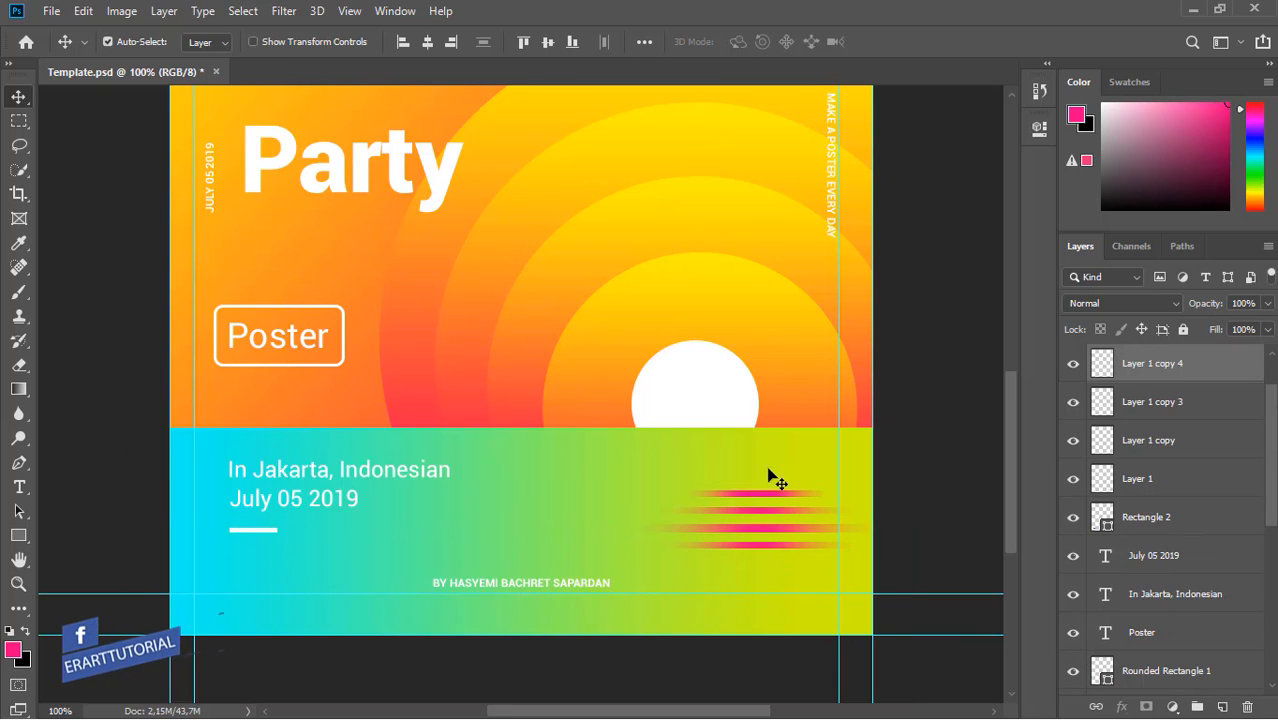
# Step: Copy the narrowest pink strip straight down to the bottom of the stack
pyautogui.keyDown('ctrl'); pyautogui.click(760, 494); pyautogui.keyUp('ctrl')
pyautogui.moveTo(756, 496); pyautogui.dragTo(756, 566)
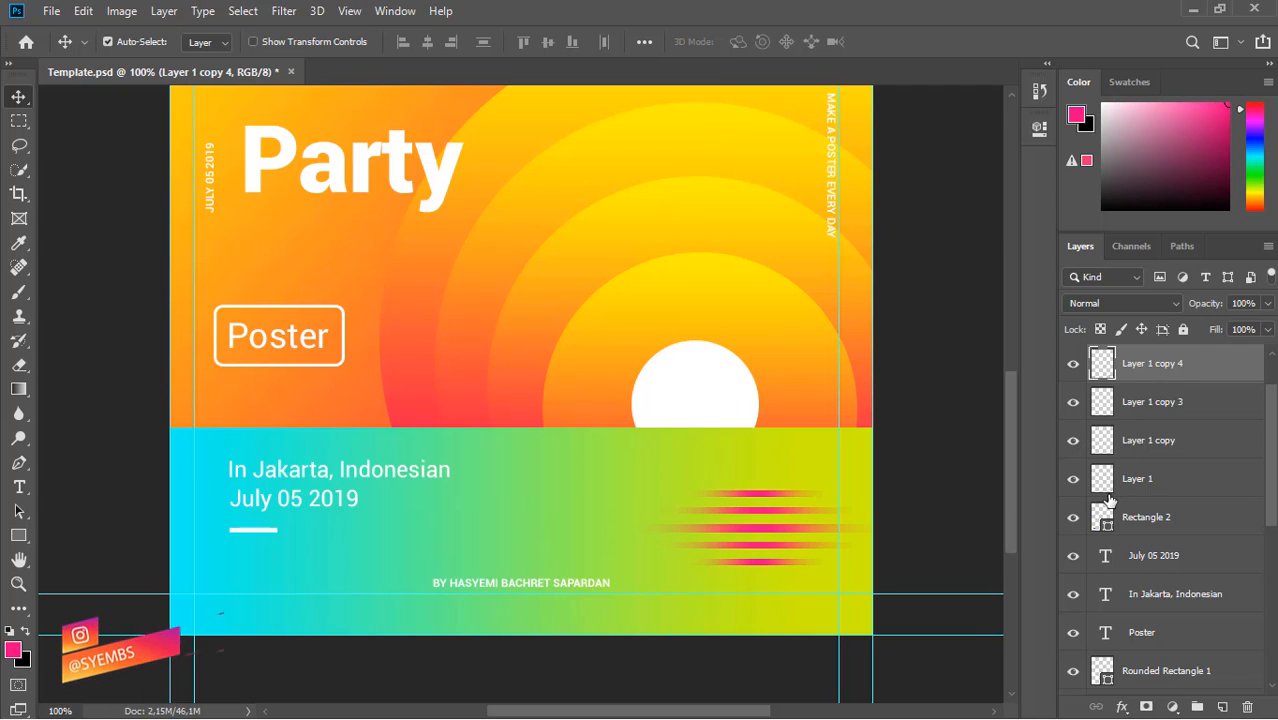
# Step: Group the five pink strip layers, from Layer 1 copy 2 down to Layer 1
pyautogui.click(1074, 482)
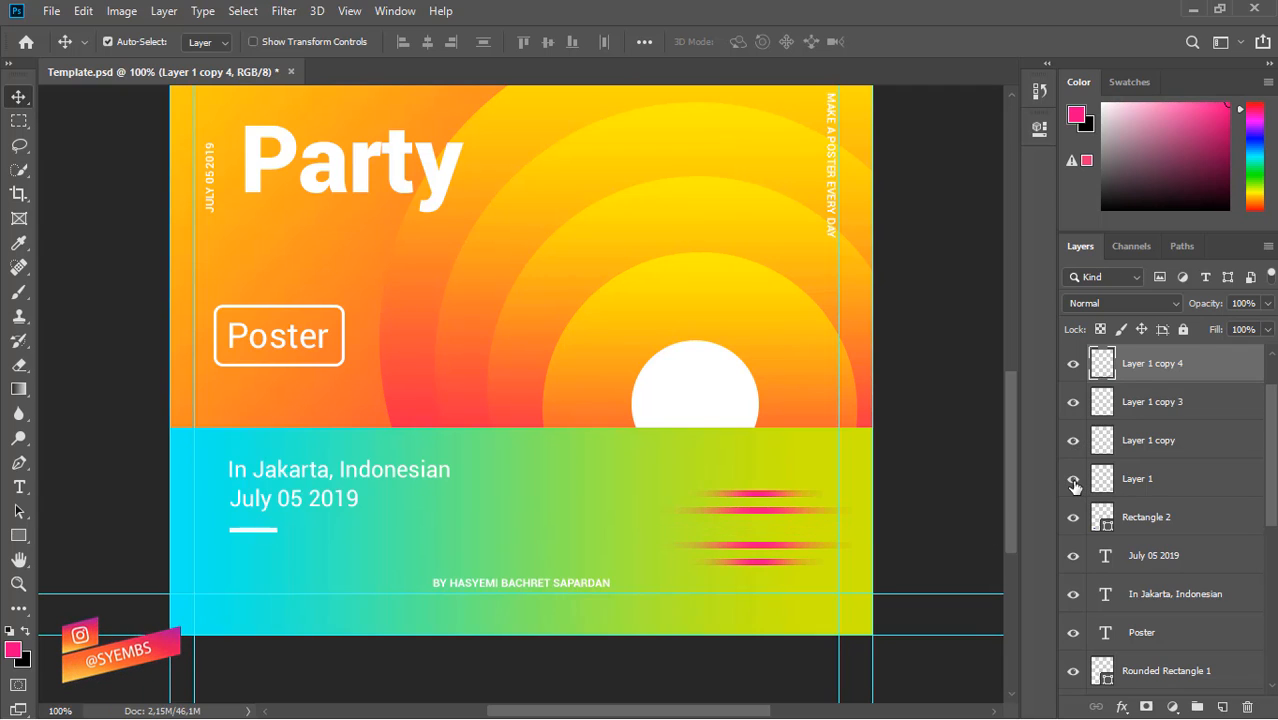
pyautogui.click(1074, 482)
pyautogui.moveTo(1270, 430); pyautogui.dragTo(1270, 409)
pyautogui.click(1206, 379)
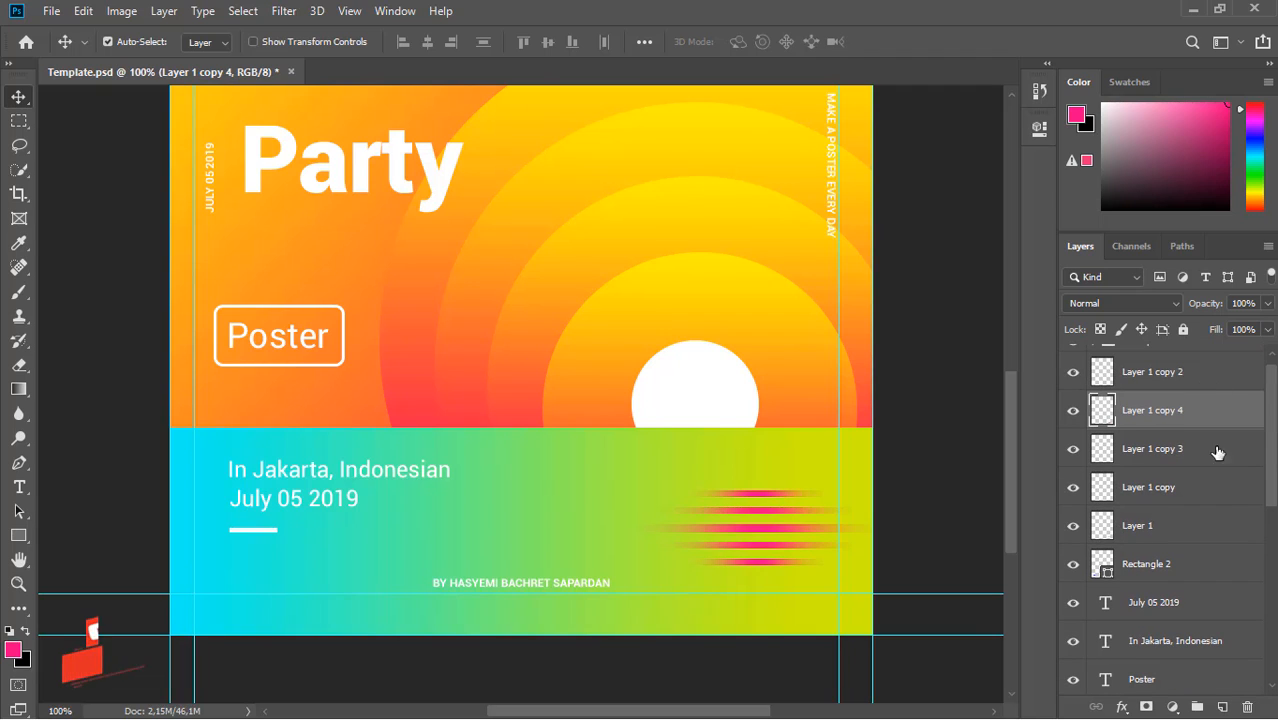
pyautogui.keyDown('shift'); pyautogui.click(1216, 525); pyautogui.keyUp('shift')
pyautogui.hotkey('ctrl', 'g')
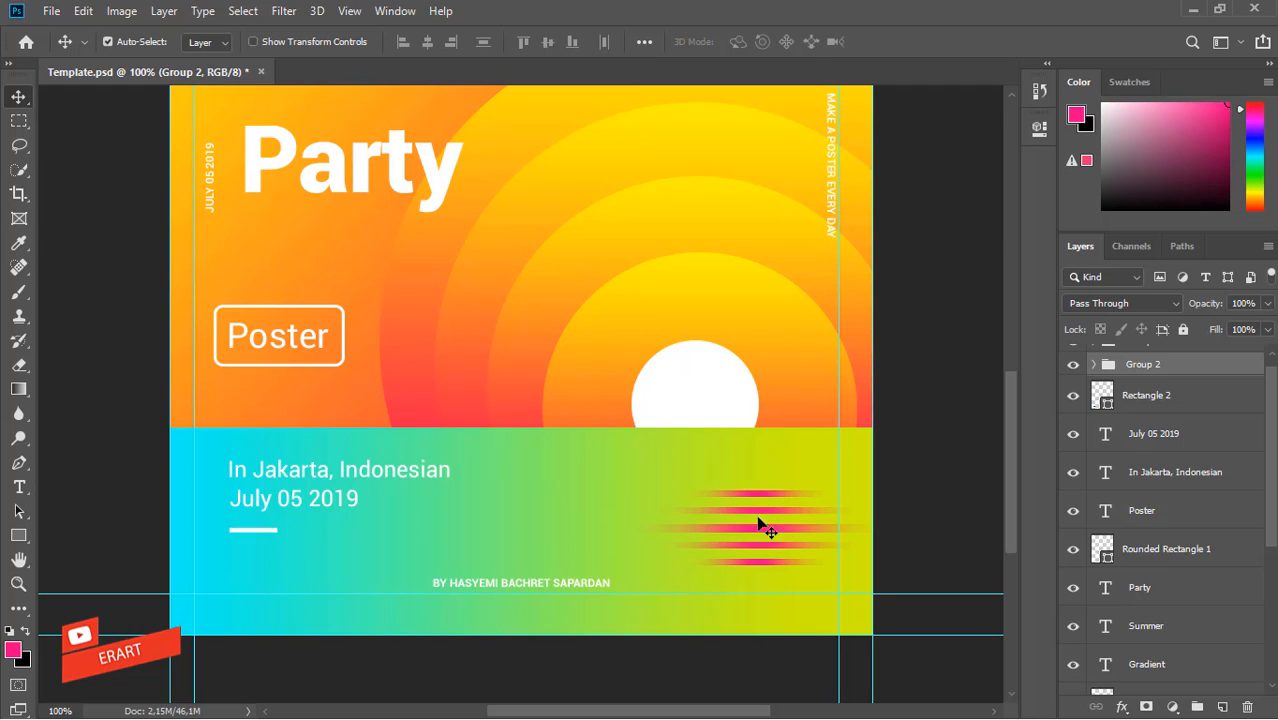
# Step: Move the whole group of pink strips up to just beneath the sun in the lower band
pyautogui.click(763, 534)
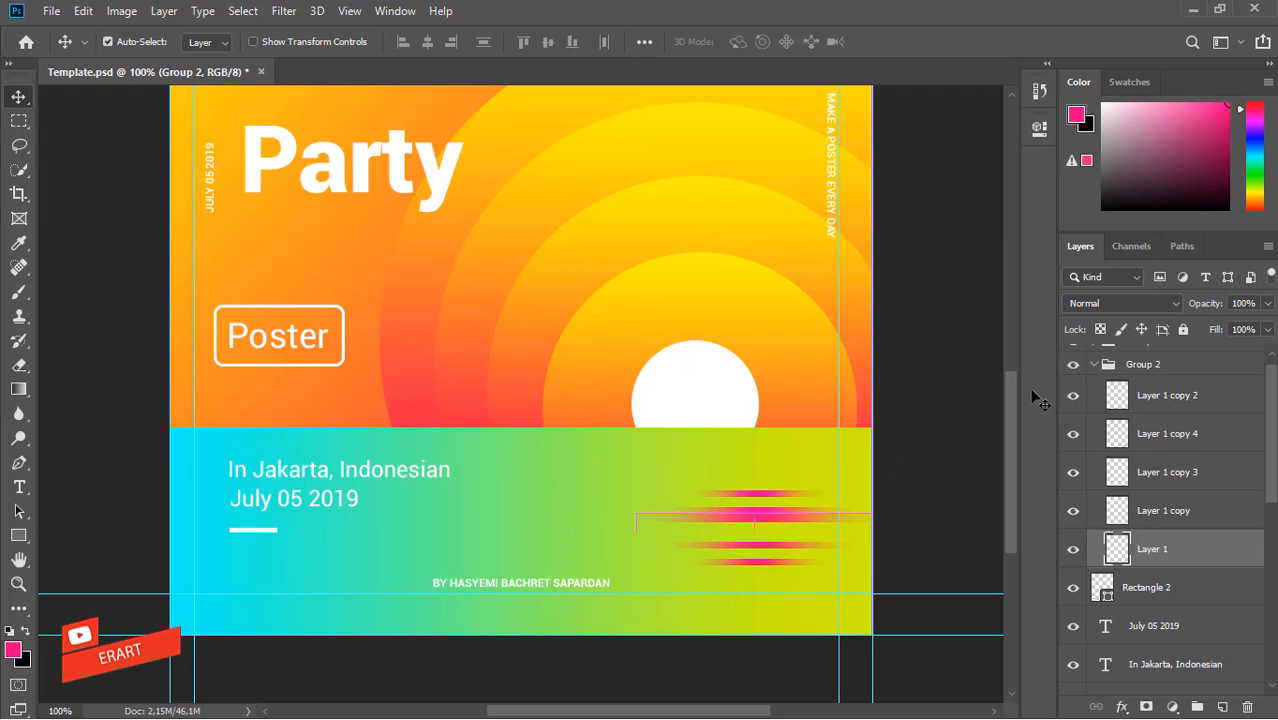
pyautogui.click(1095, 369)
pyautogui.moveTo(813, 557); pyautogui.dragTo(762, 491)
# Step: Shift the yellow-green stop of the lower rectangle's gradient fill slightly towards the end and recolour it to #dbfa0e
pyautogui.scroll(-3, 1270, 478)
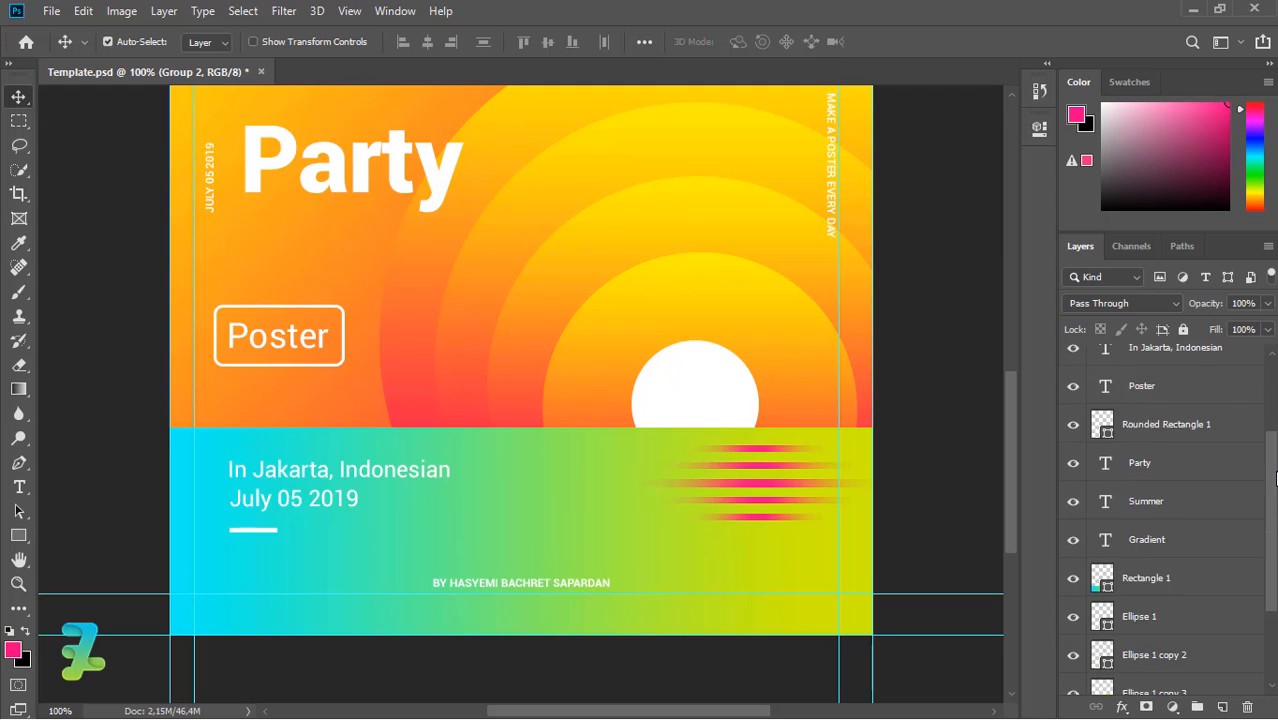
pyautogui.scroll(-3, 1270, 478)
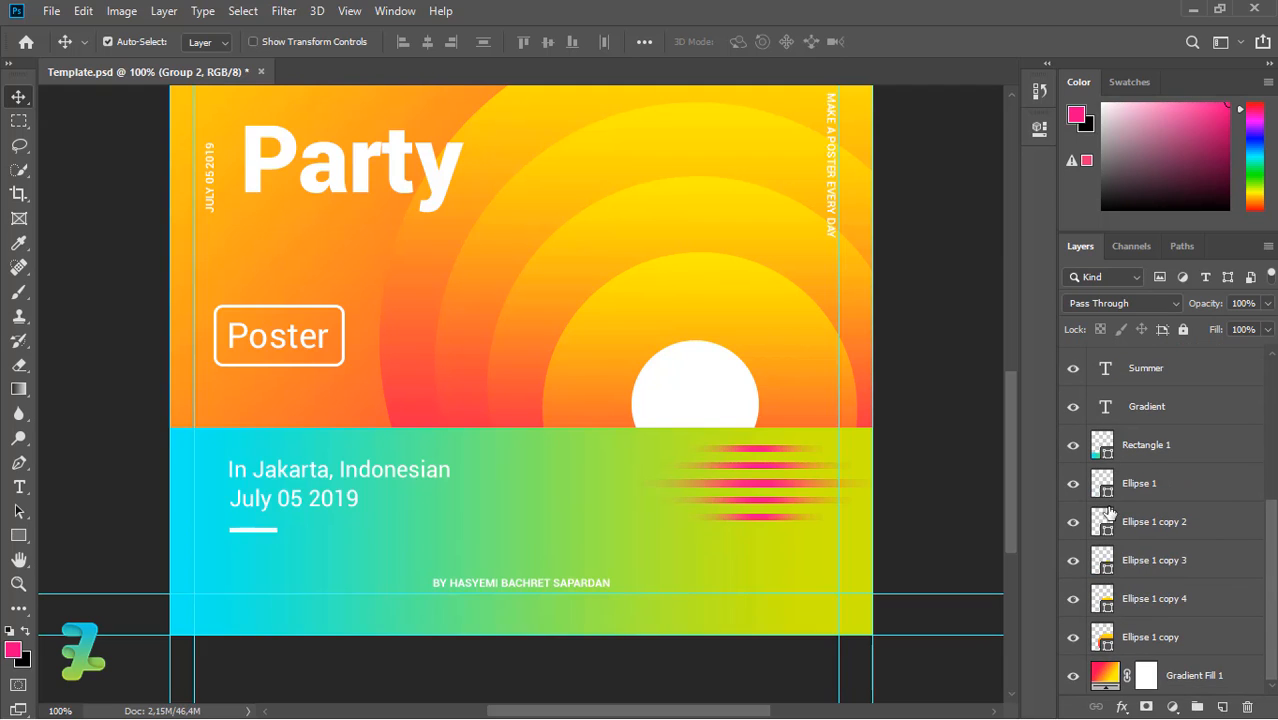
pyautogui.click(1100, 443)
pyautogui.click(18, 535)
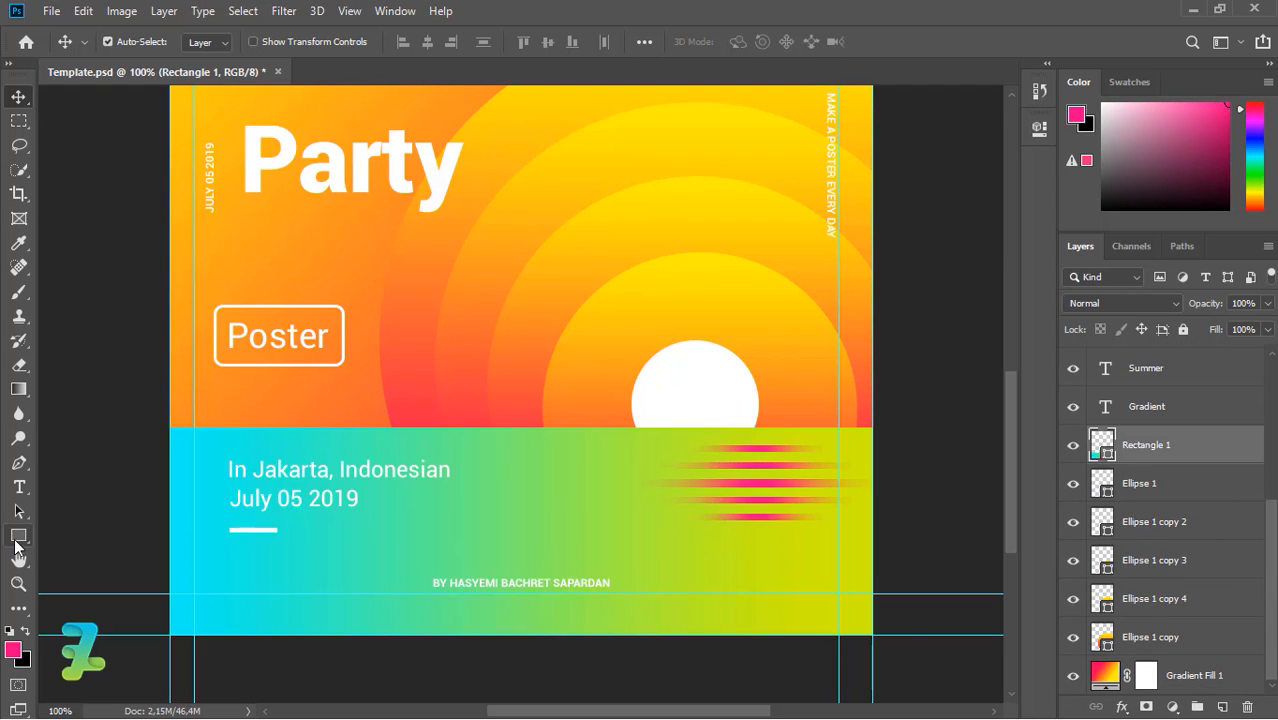
pyautogui.moveTo(229, 527); pyautogui.dragTo(277, 533)
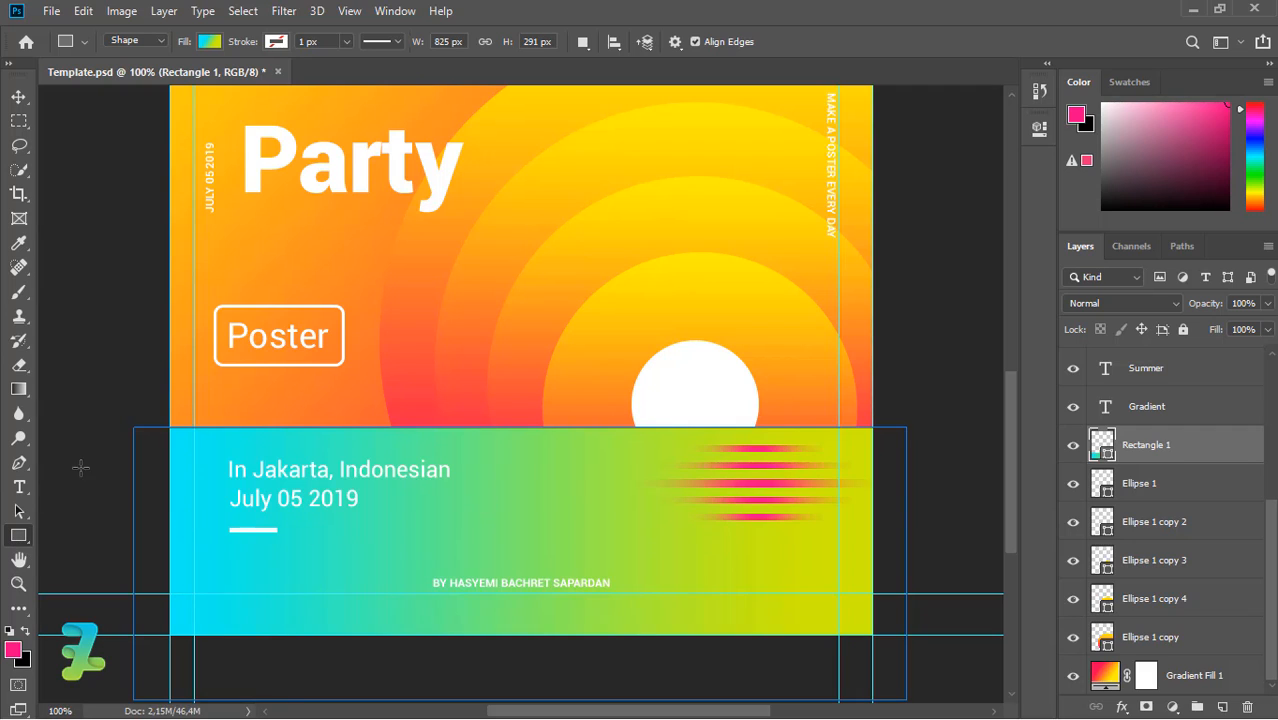
pyautogui.click(209, 45)
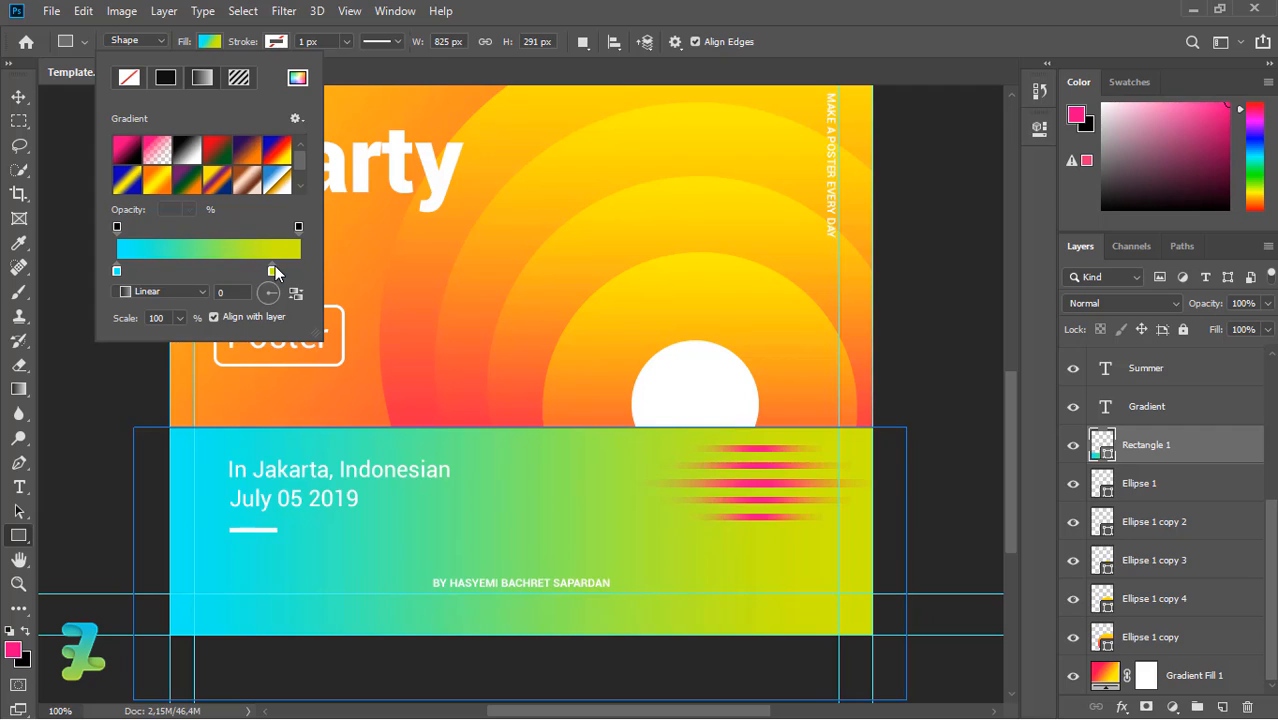
pyautogui.moveTo(275, 266); pyautogui.dragTo(281, 271)
pyautogui.doubleClick(284, 270)
pyautogui.click(815, 233)
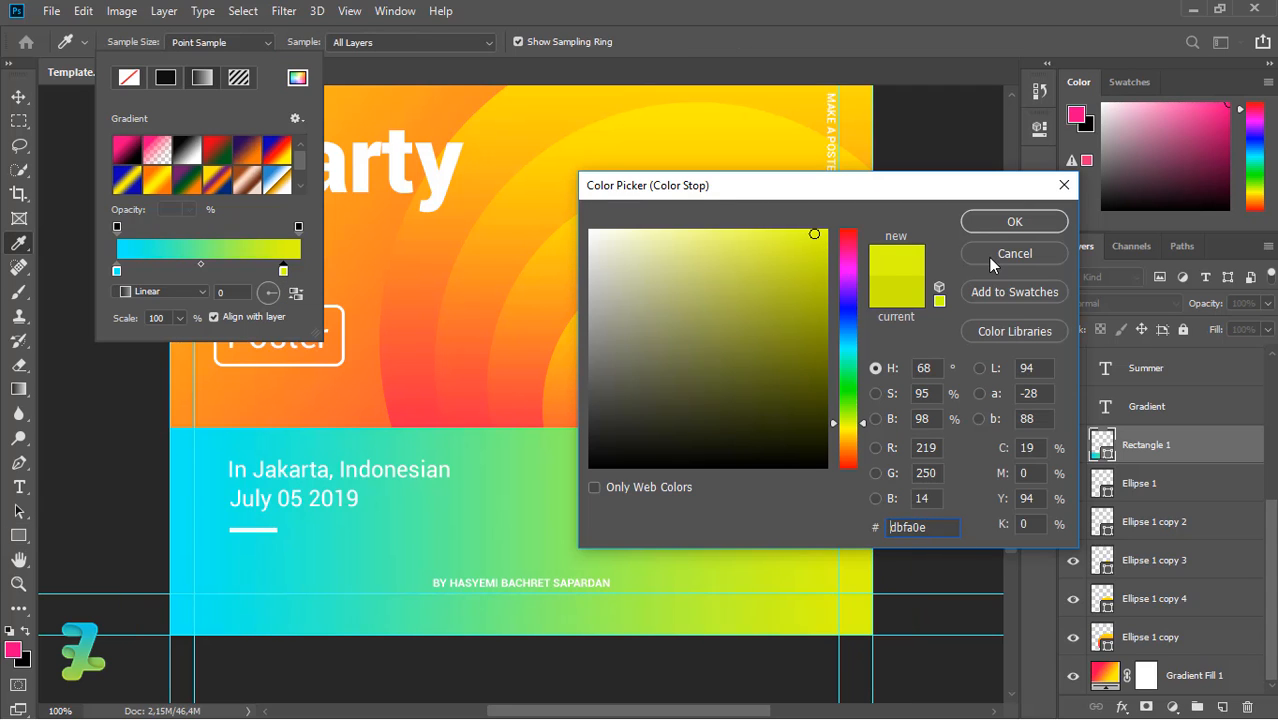
pyautogui.moveTo(894, 195); pyautogui.dragTo(905, 67)
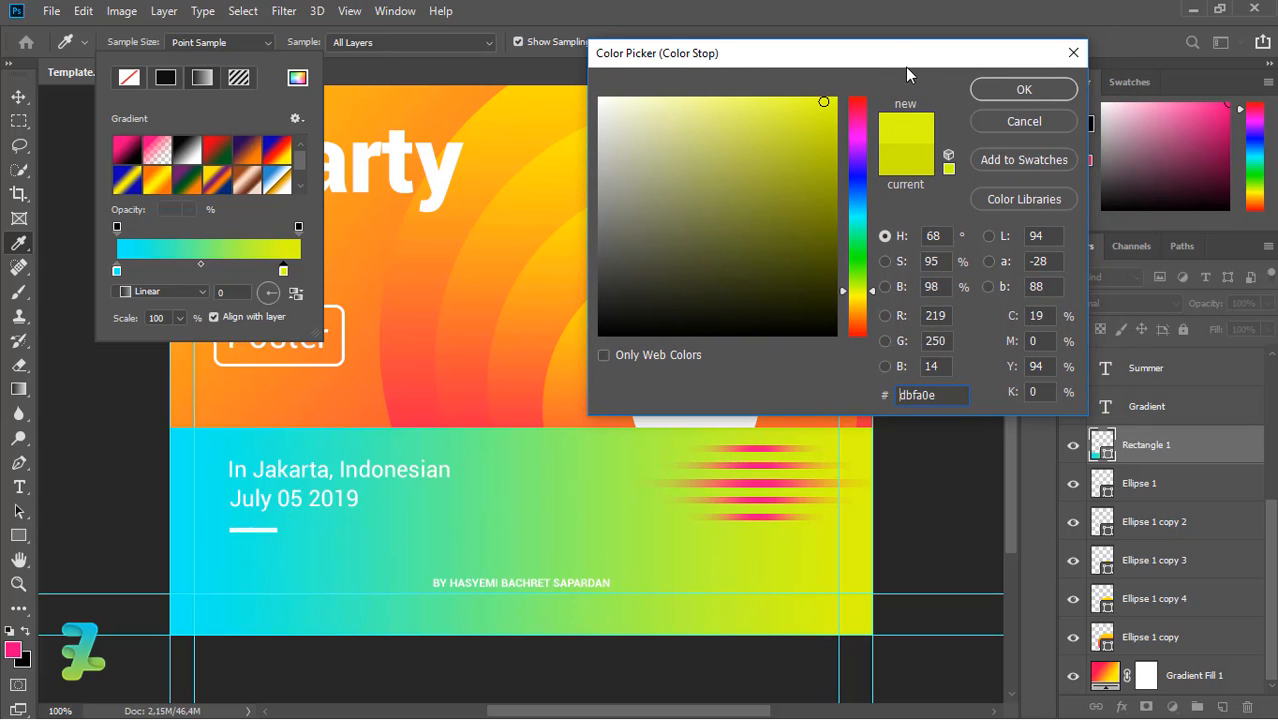
pyautogui.click(1005, 94)
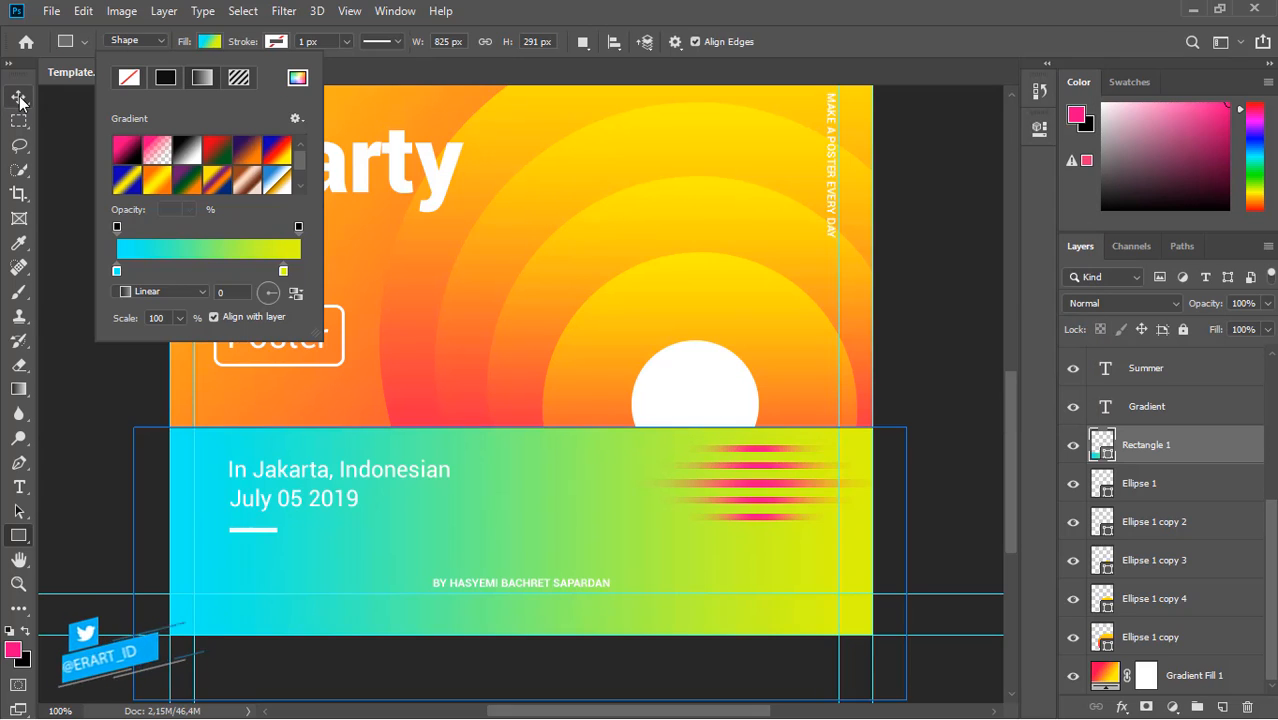
pyautogui.click(19, 97)
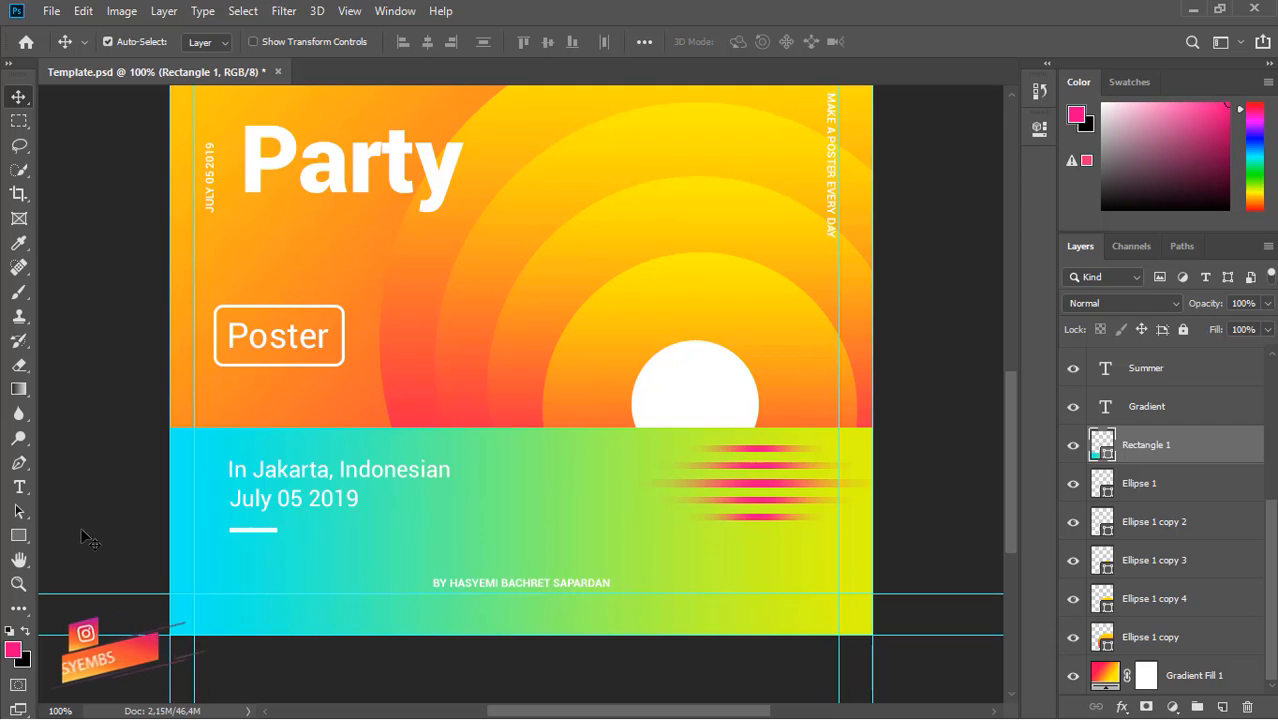
pyautogui.click(16, 534)
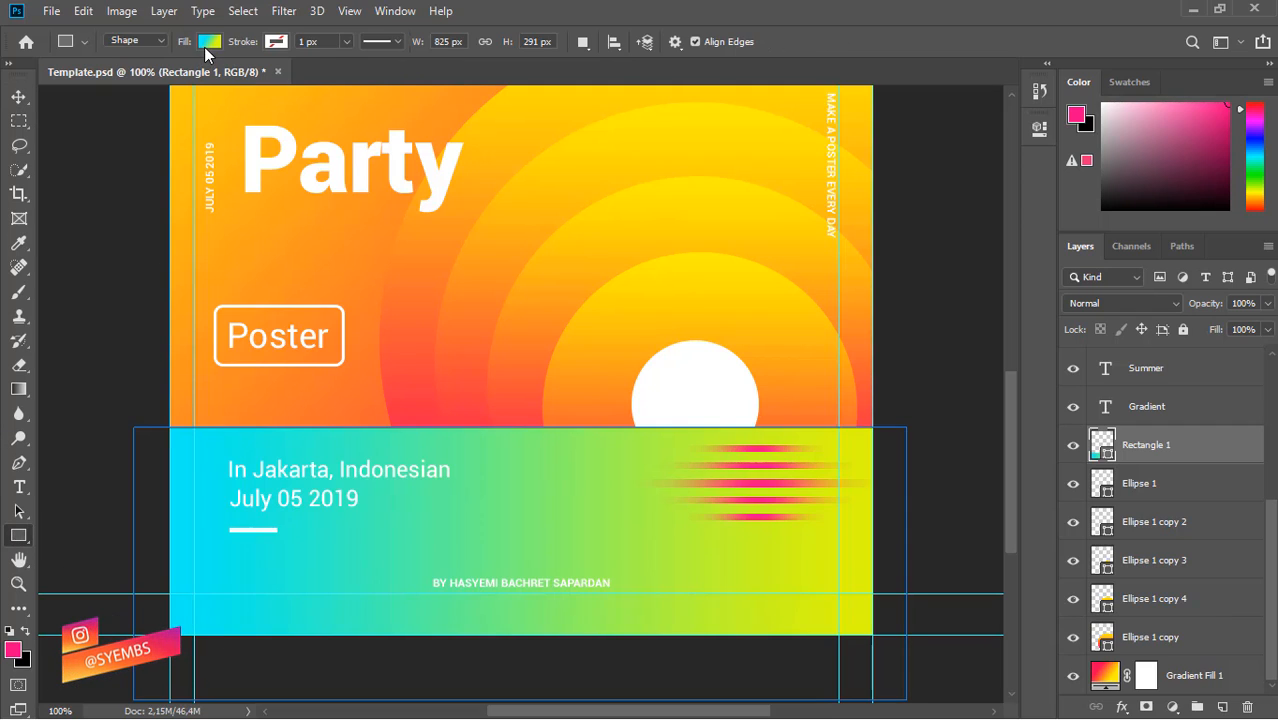
pyautogui.click(208, 42)
pyautogui.click(116, 268)
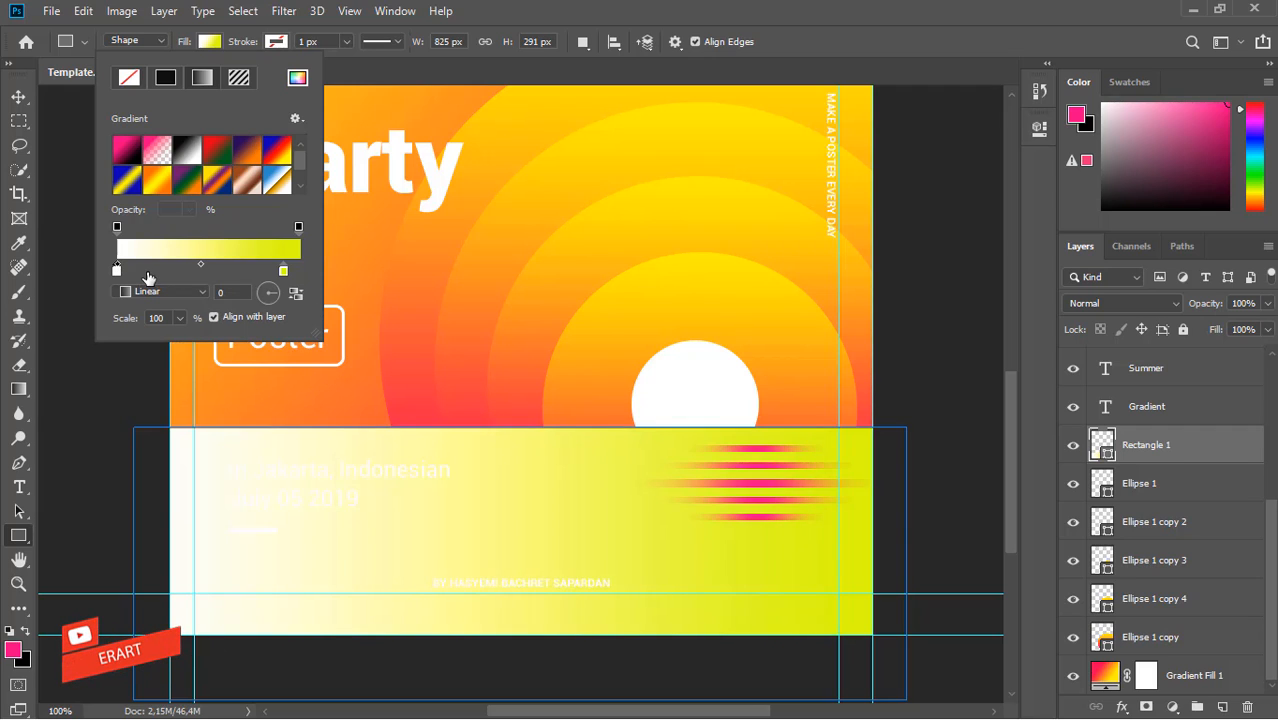
pyautogui.click(18, 98)
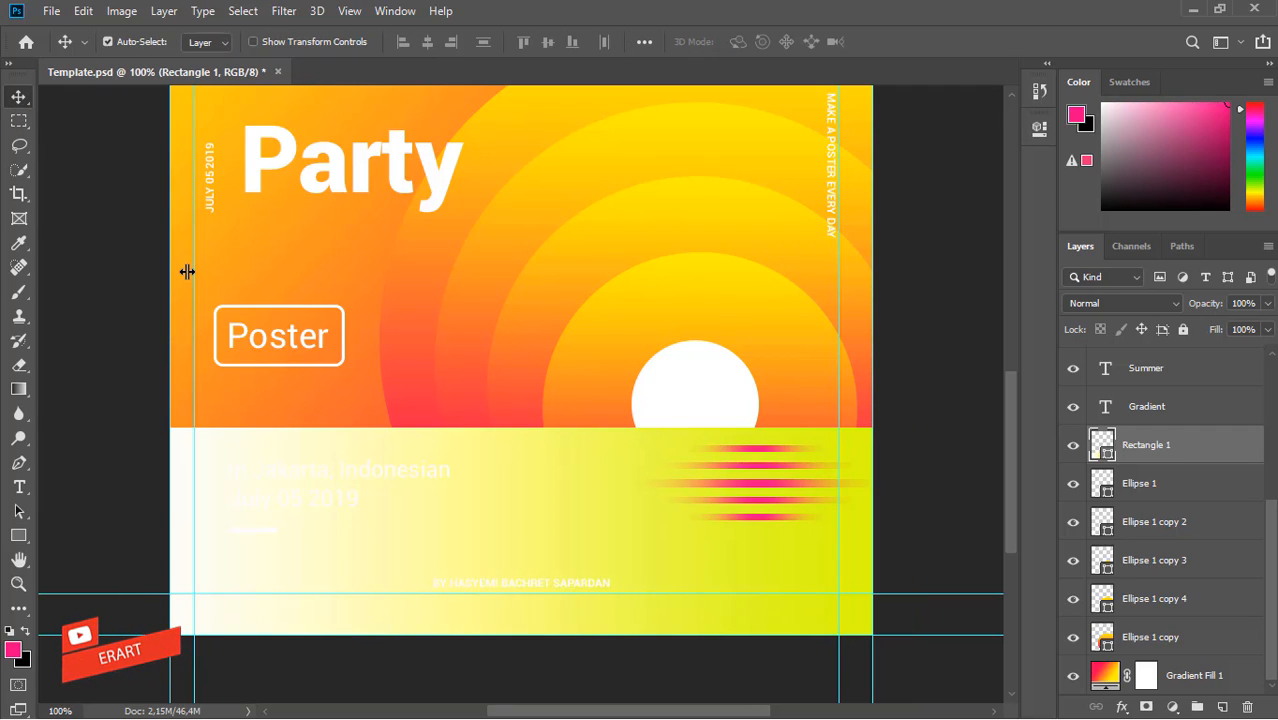
pyautogui.hotkey('ctrl', 'z')
# Step: Recolour the cyan starting stop of the lower rectangle's gradient fill to the darker teal #01c6ba
pyautogui.click(29, 537)
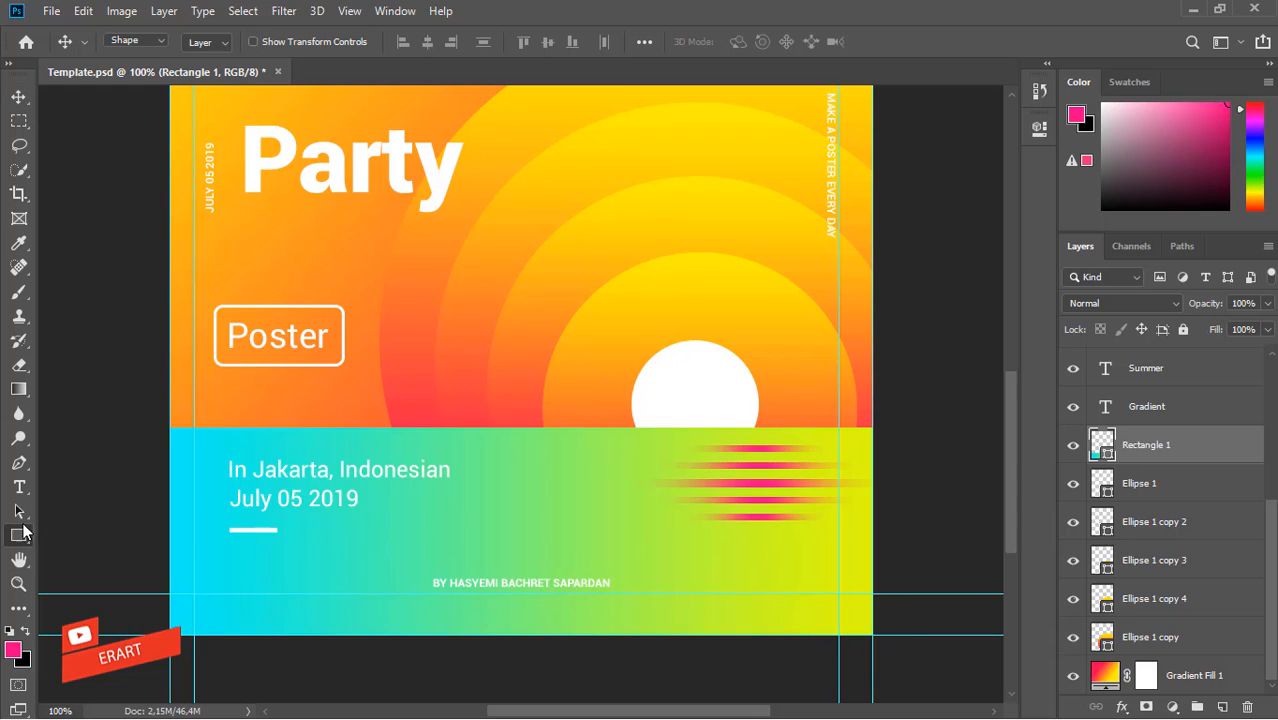
pyautogui.click(207, 43)
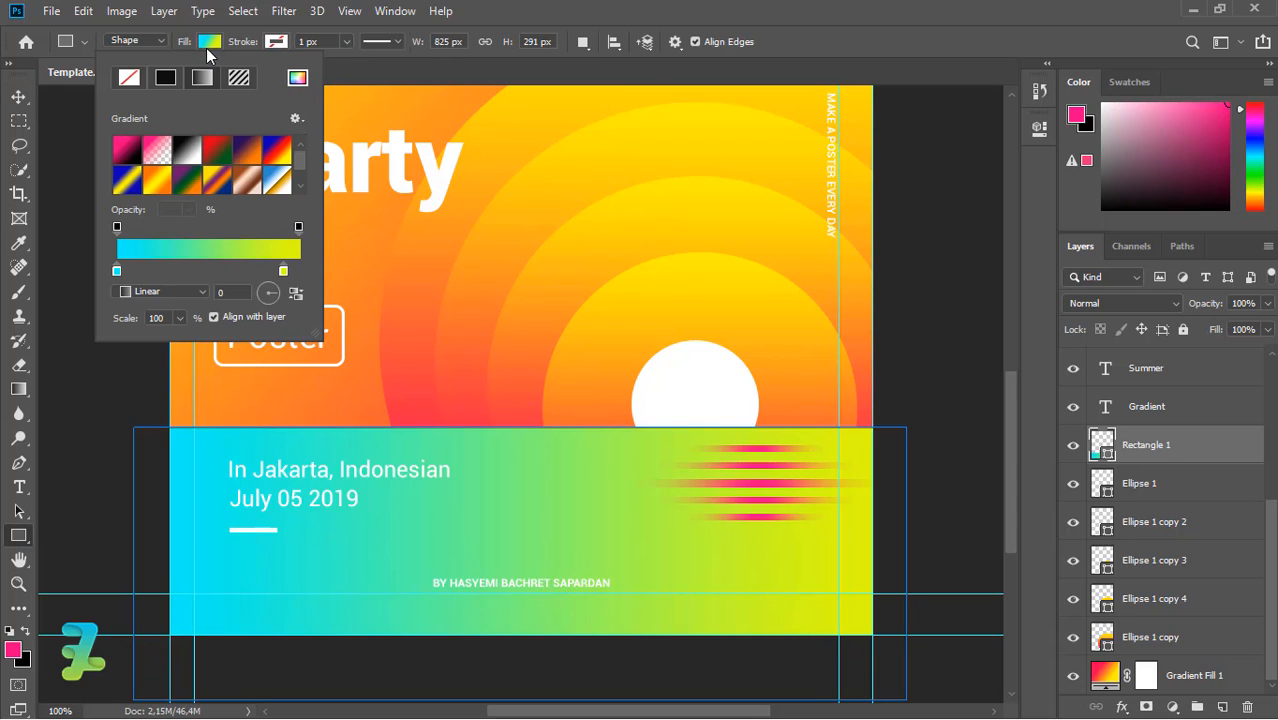
pyautogui.doubleClick(117, 270)
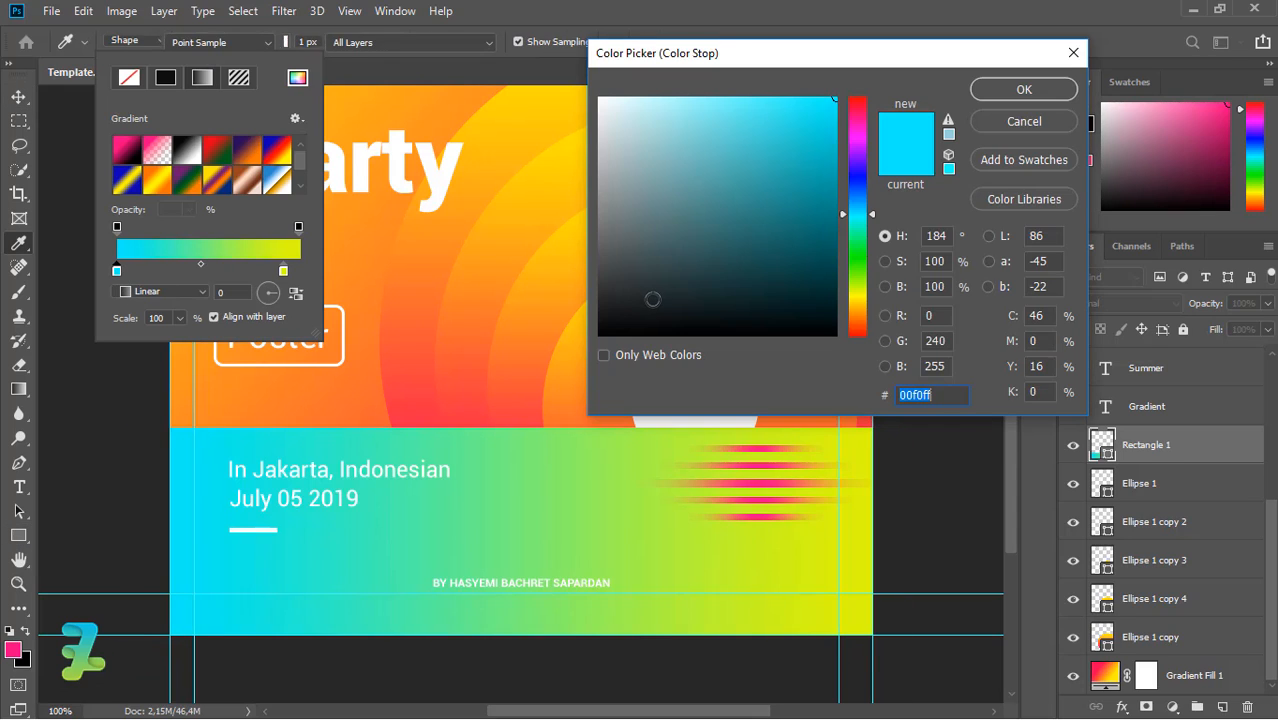
pyautogui.click(818, 165)
pyautogui.click(830, 124)
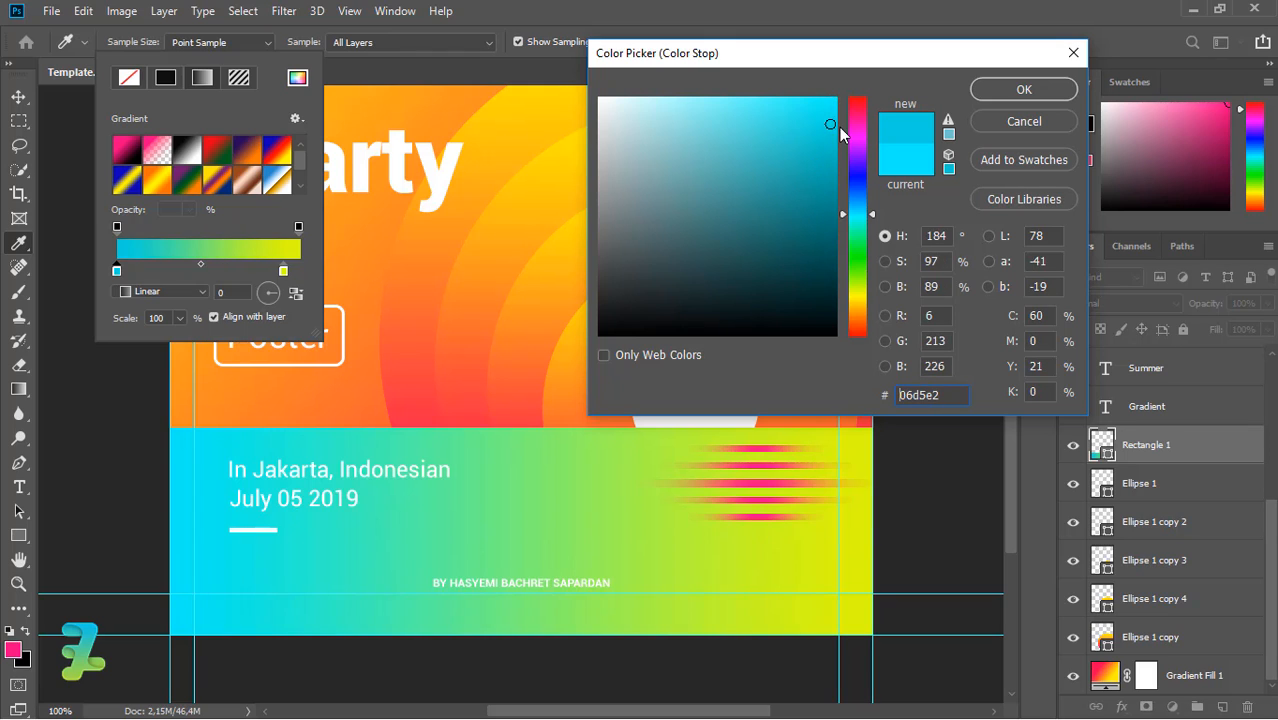
pyautogui.click(840, 130)
pyautogui.click(855, 218)
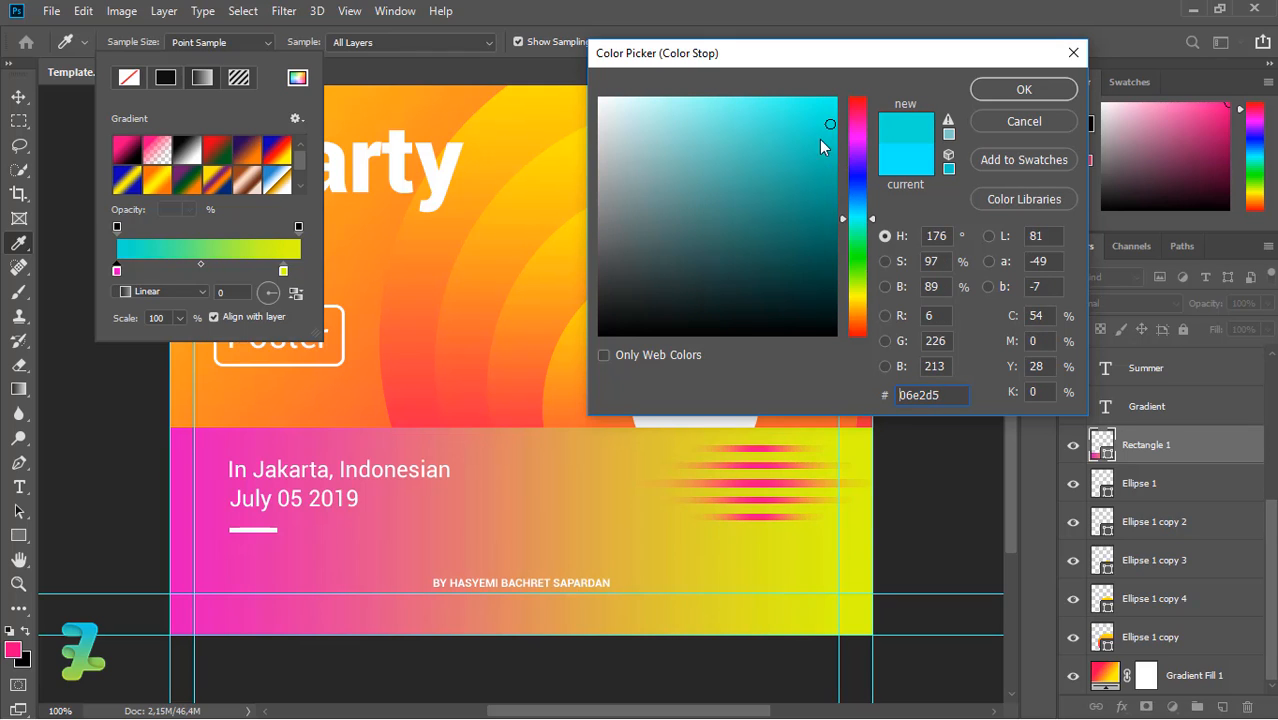
pyautogui.click(816, 149)
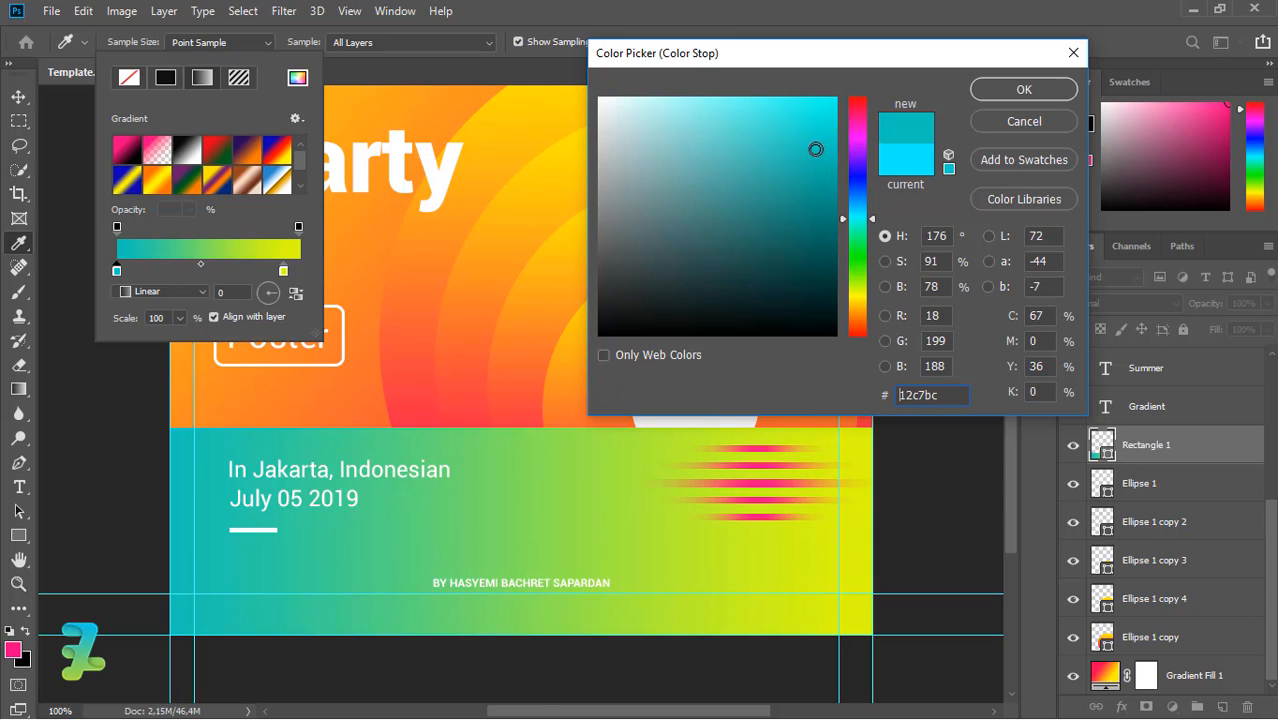
pyautogui.doubleClick(899, 395)
pyautogui.write('01d1c5')
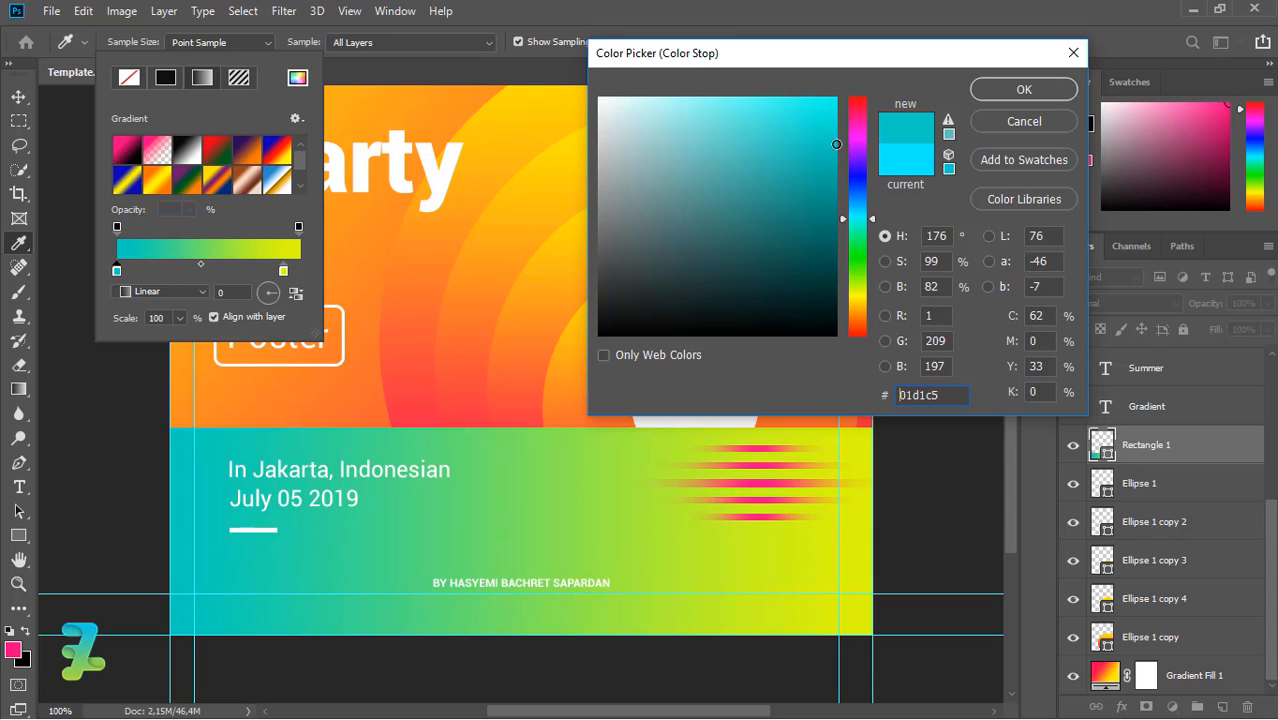
pyautogui.moveTo(836, 137); pyautogui.dragTo(836, 151)
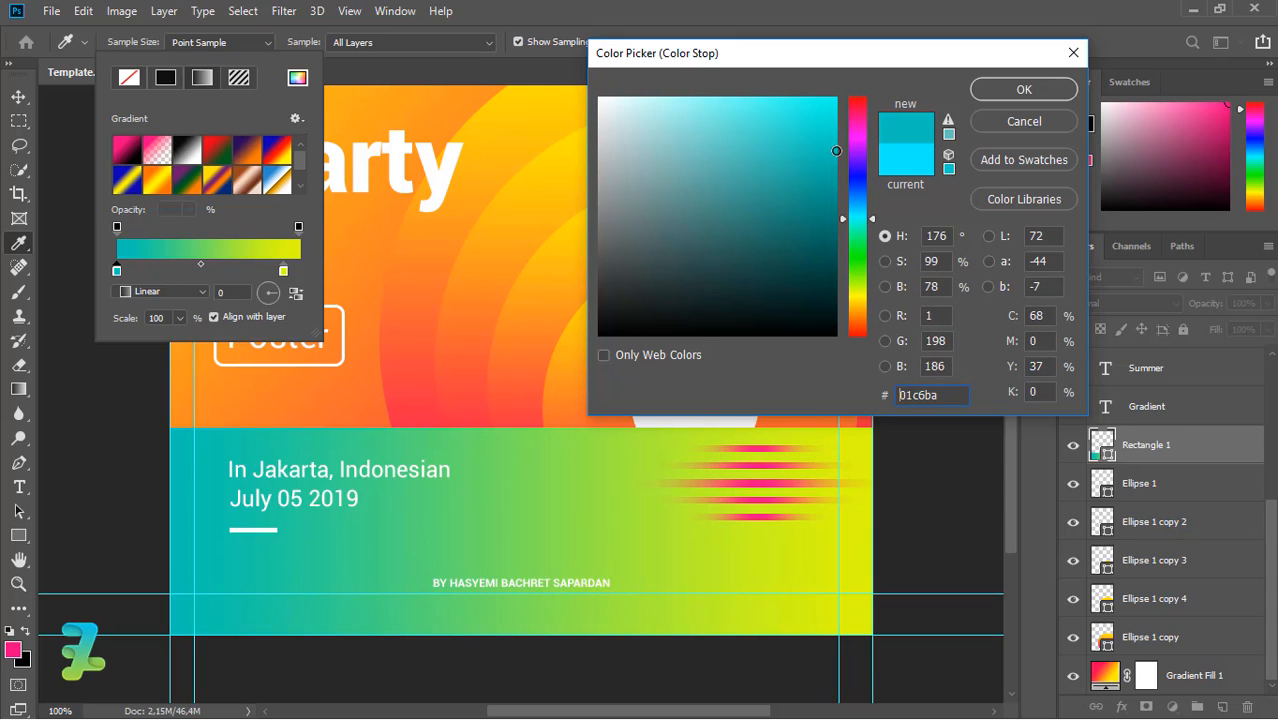
pyautogui.click(1003, 92)
pyautogui.click(18, 102)
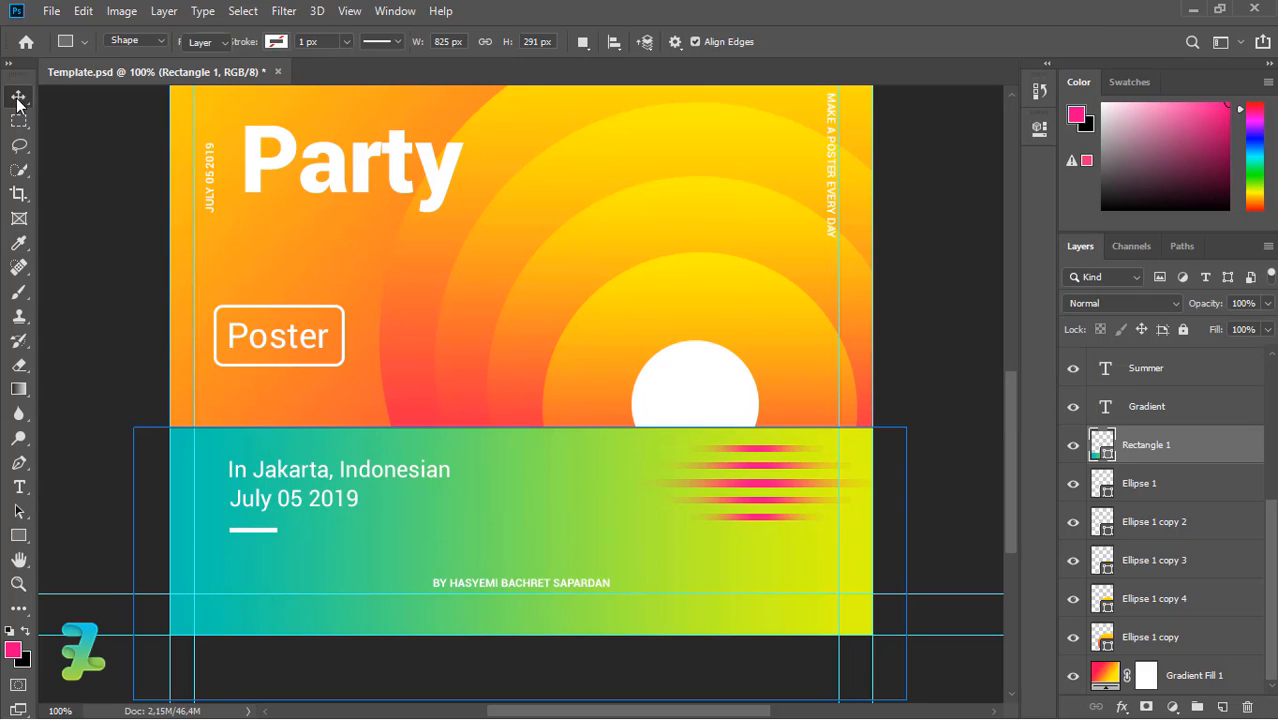
pyautogui.hotkey('ctrl', '-')
pyautogui.hotkey('ctrl', '+')
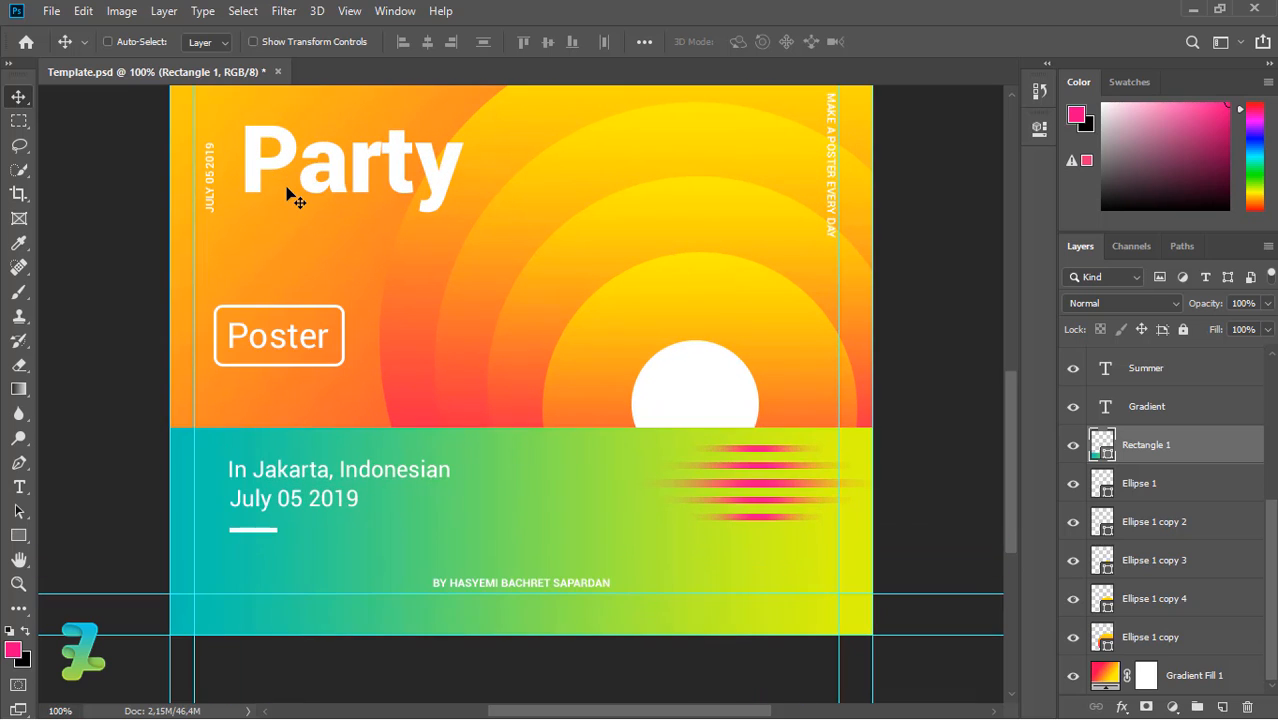
# Step: Activate the July 05 2019 text layer and set the foreground colour to white (#ffffff) for new text
pyautogui.moveTo(1270, 540); pyautogui.dragTo(1174, 426)
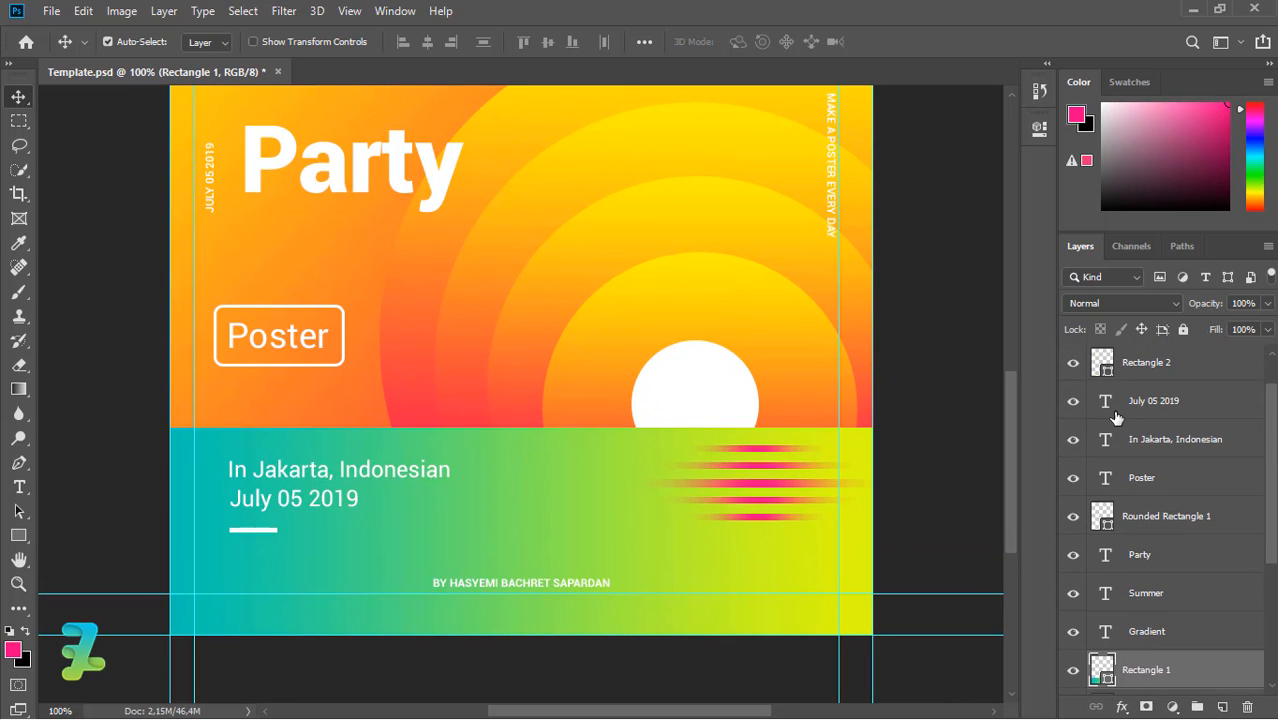
pyautogui.press('t')
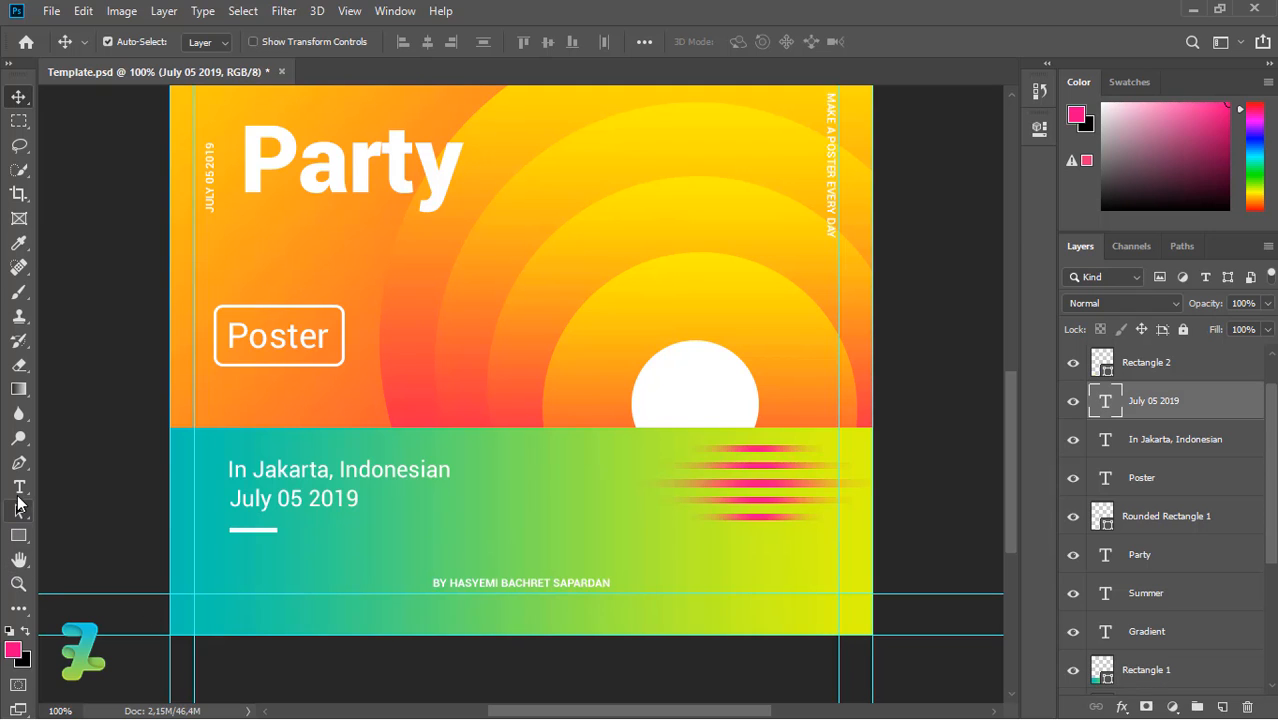
pyautogui.click(12, 655)
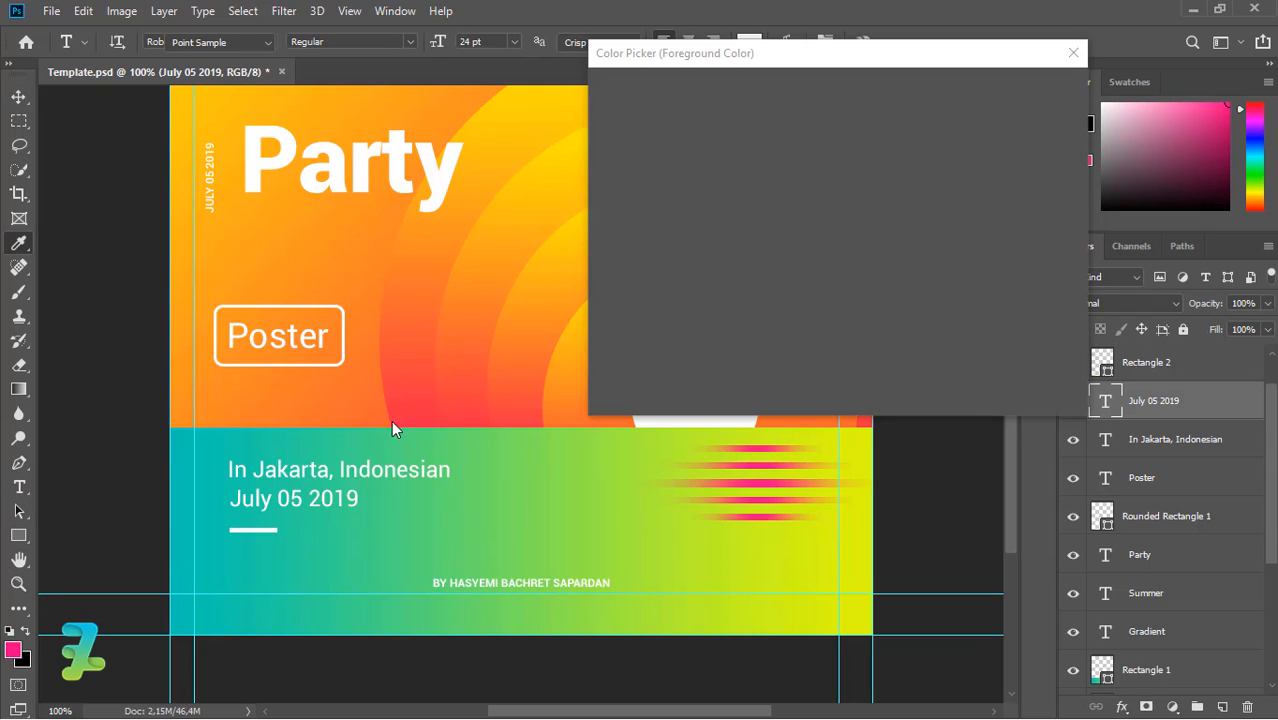
pyautogui.moveTo(670, 200); pyautogui.dragTo(575, 67)
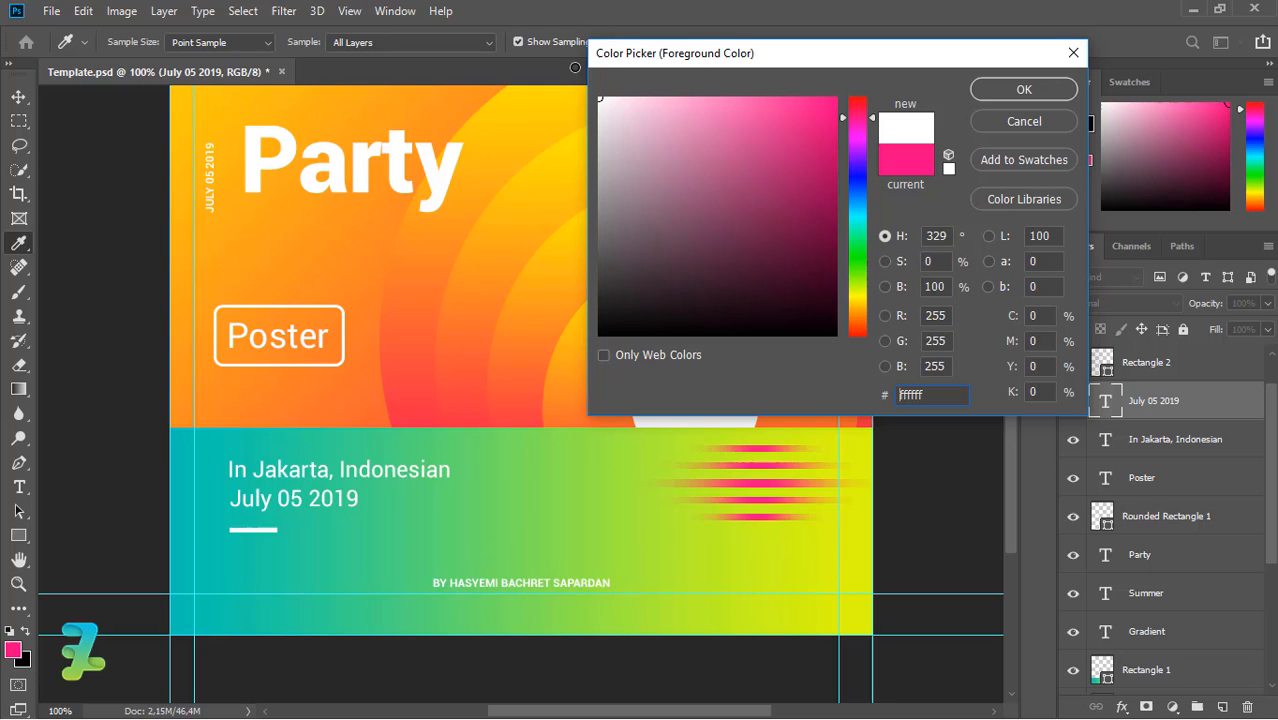
pyautogui.click(990, 92)
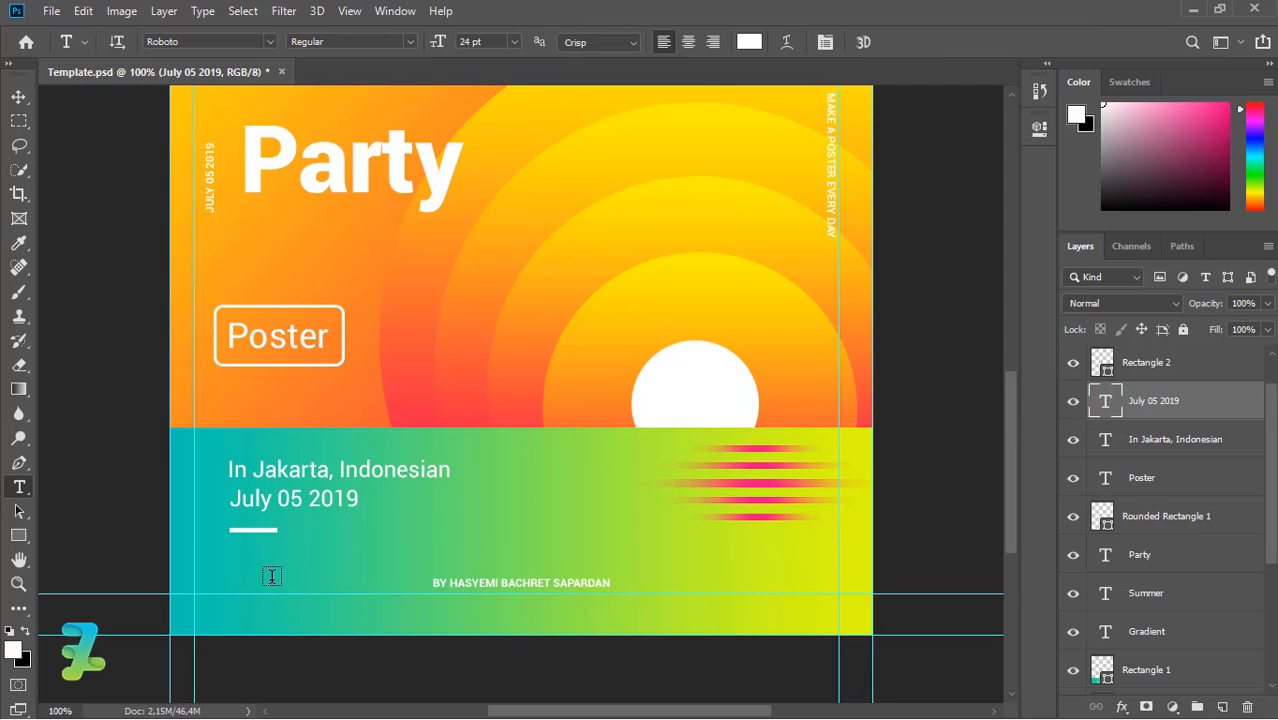
# Step: Add the text JOIN at 24 pt in a bold Roboto style on the lower band, below the event date
pyautogui.click(272, 576)
pyautogui.press('BackSpace')
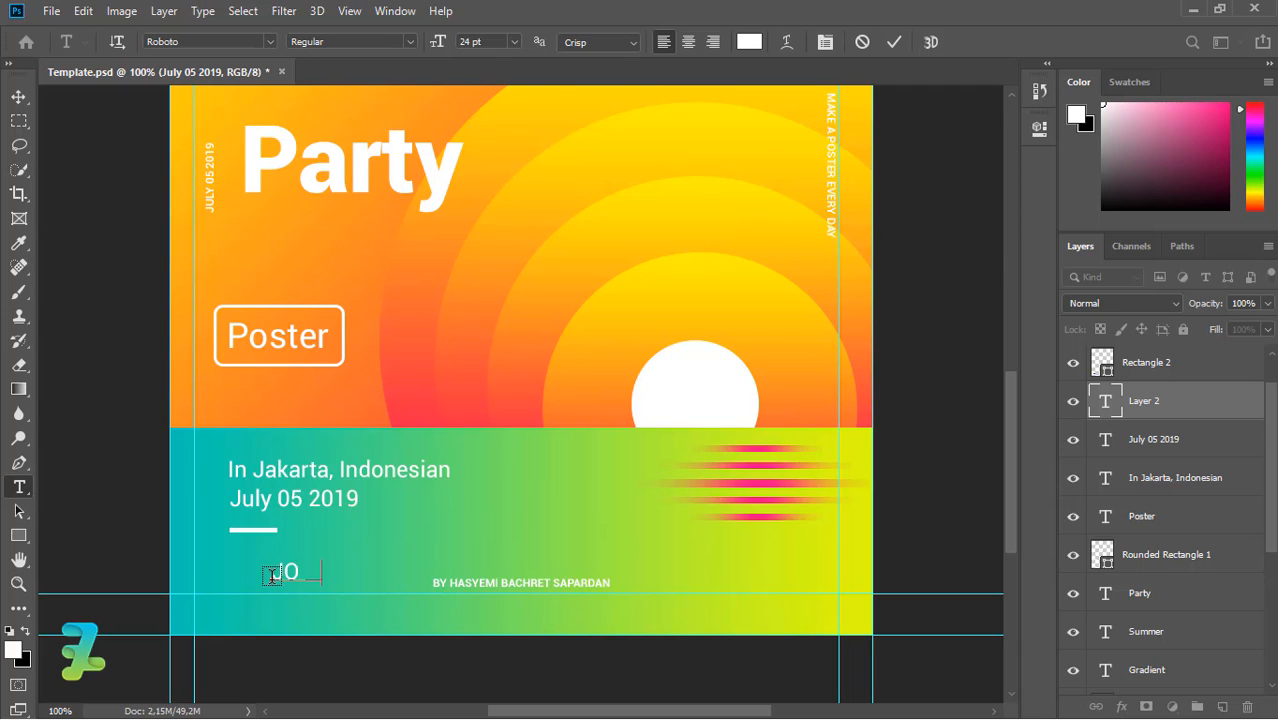
pyautogui.hotkey('ctrl', 'a')
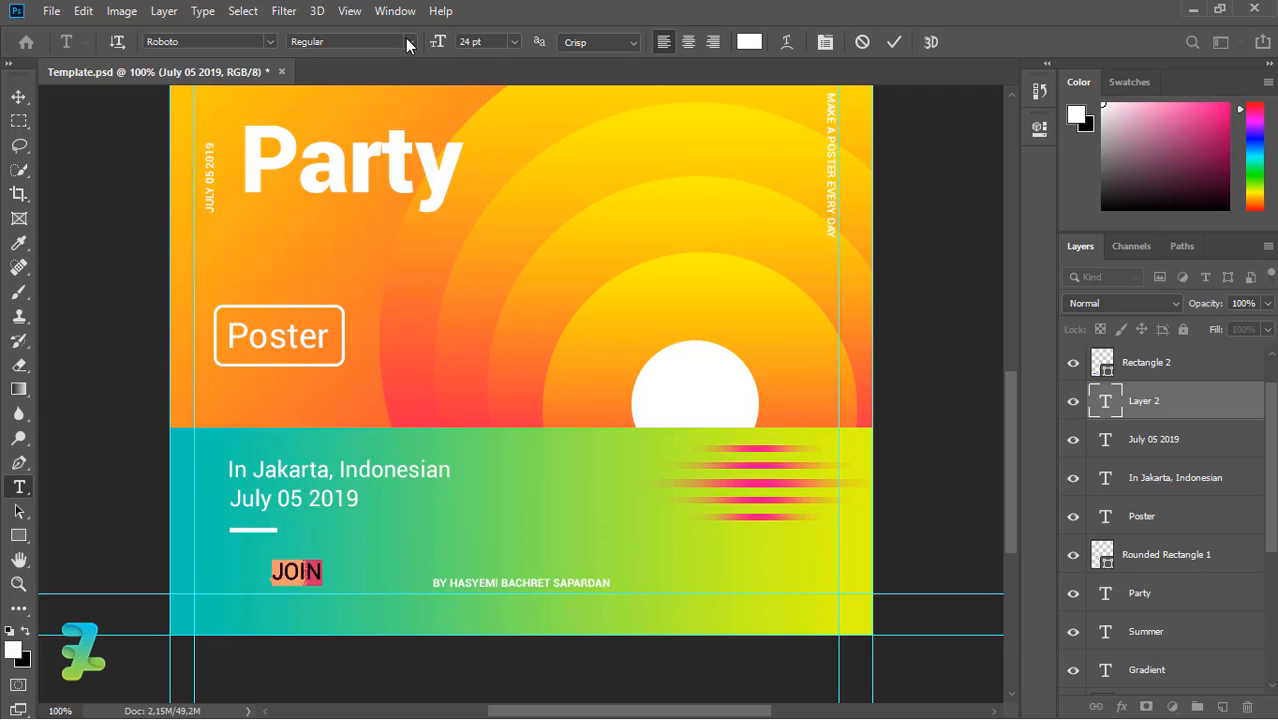
pyautogui.click(406, 40)
pyautogui.click(357, 180)
pyautogui.hotkey('ctrl', 'Return')
# Step: Move the JOIN text directly beneath the short white line, lining it up with the event details
pyautogui.press('v')
pyautogui.moveTo(320, 577); pyautogui.dragTo(270, 563)
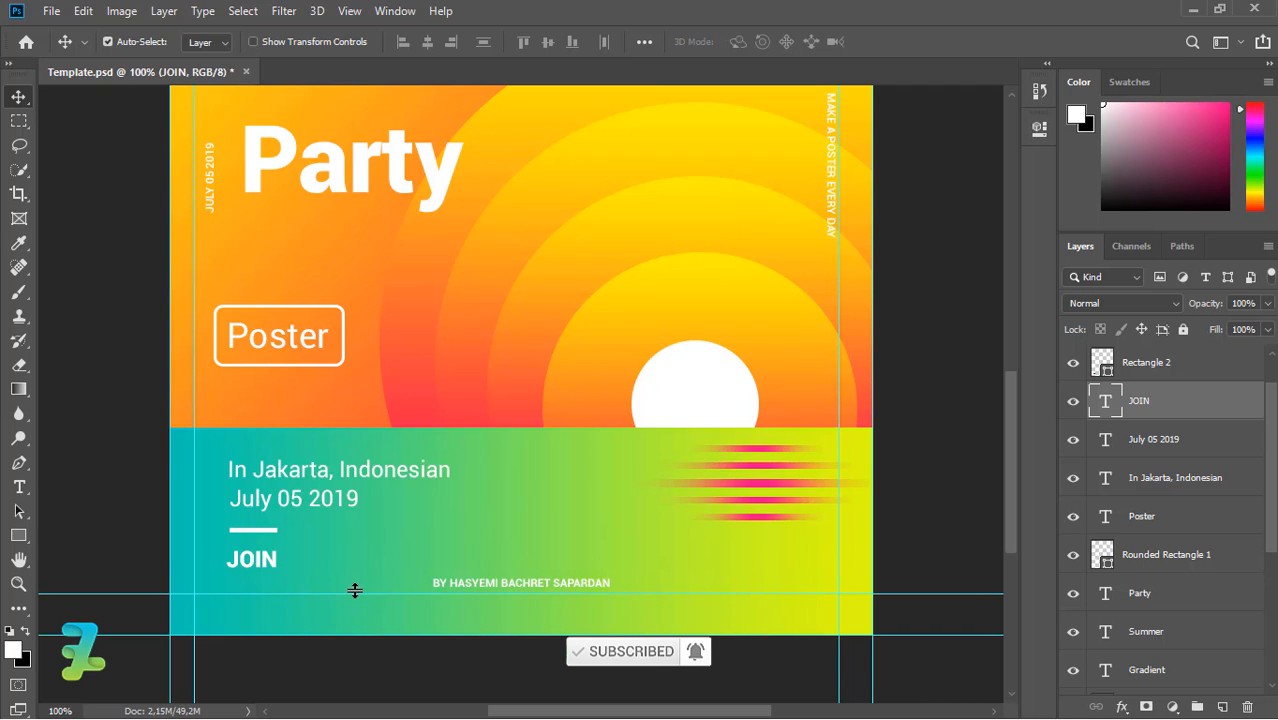
pyautogui.scroll(-3, 354, 590)
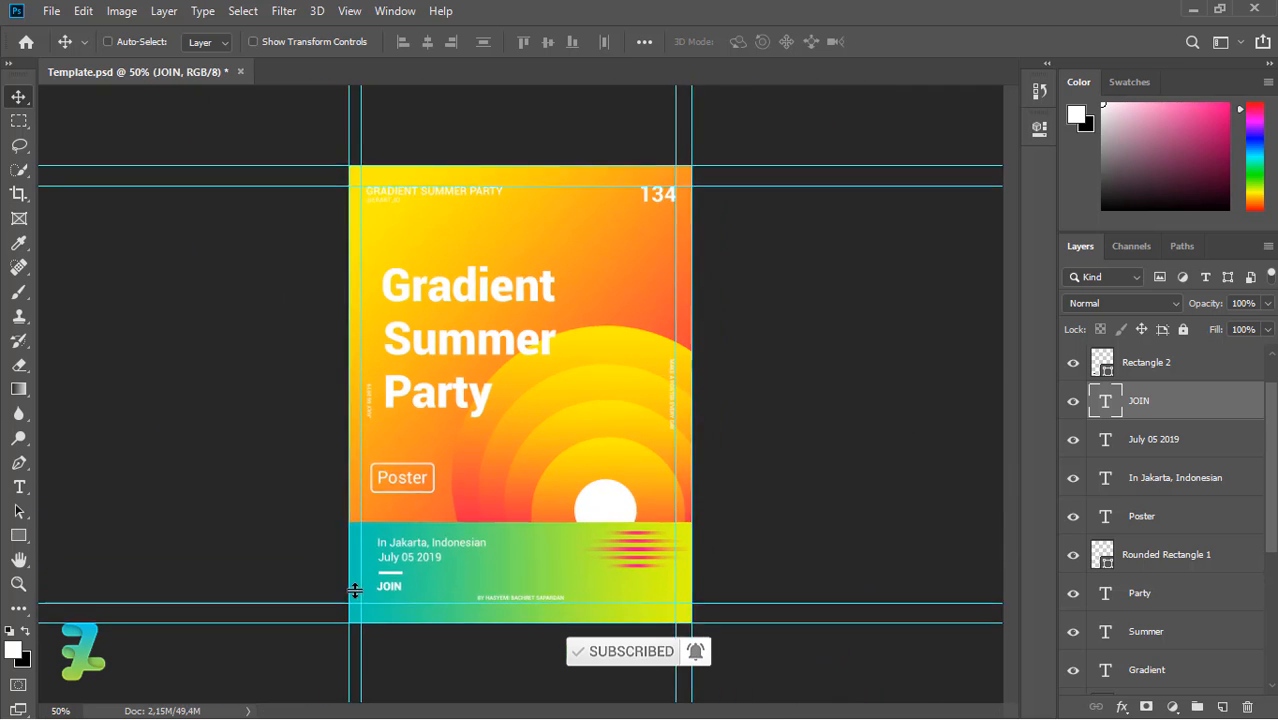
pyautogui.scroll(1, 354, 590)
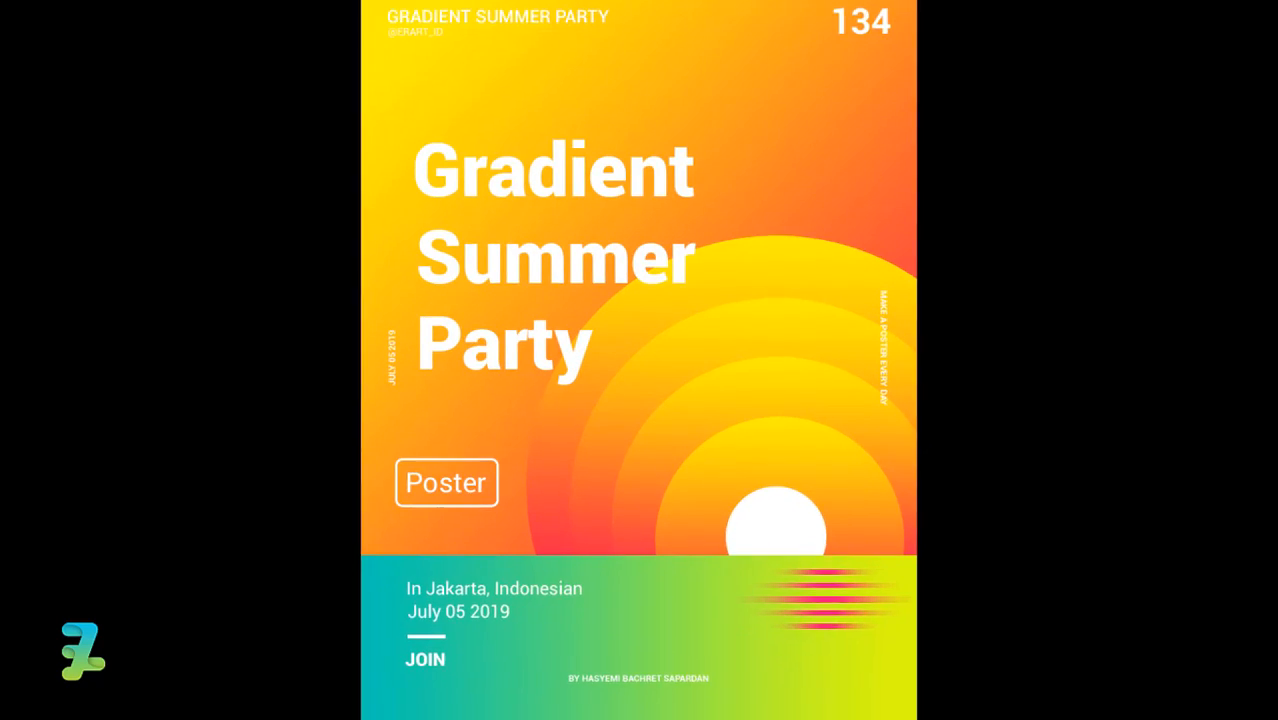